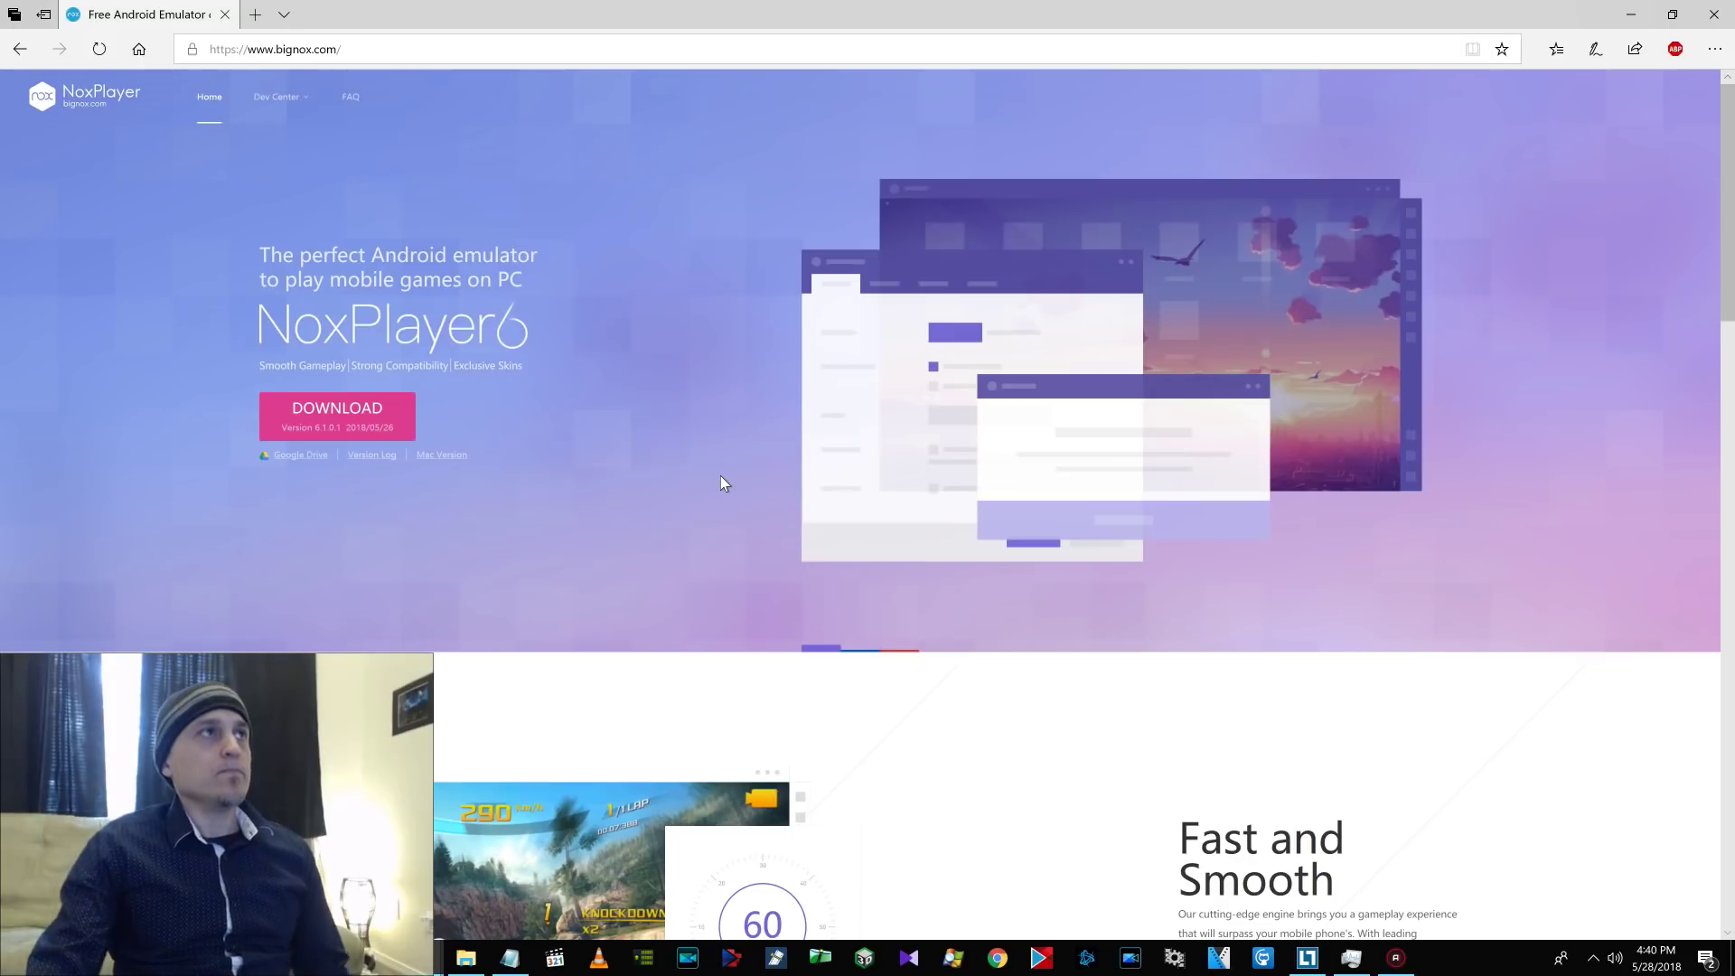
Load oculus.com in a new tab and browse to the Gear VR experiences.
click(255, 15)
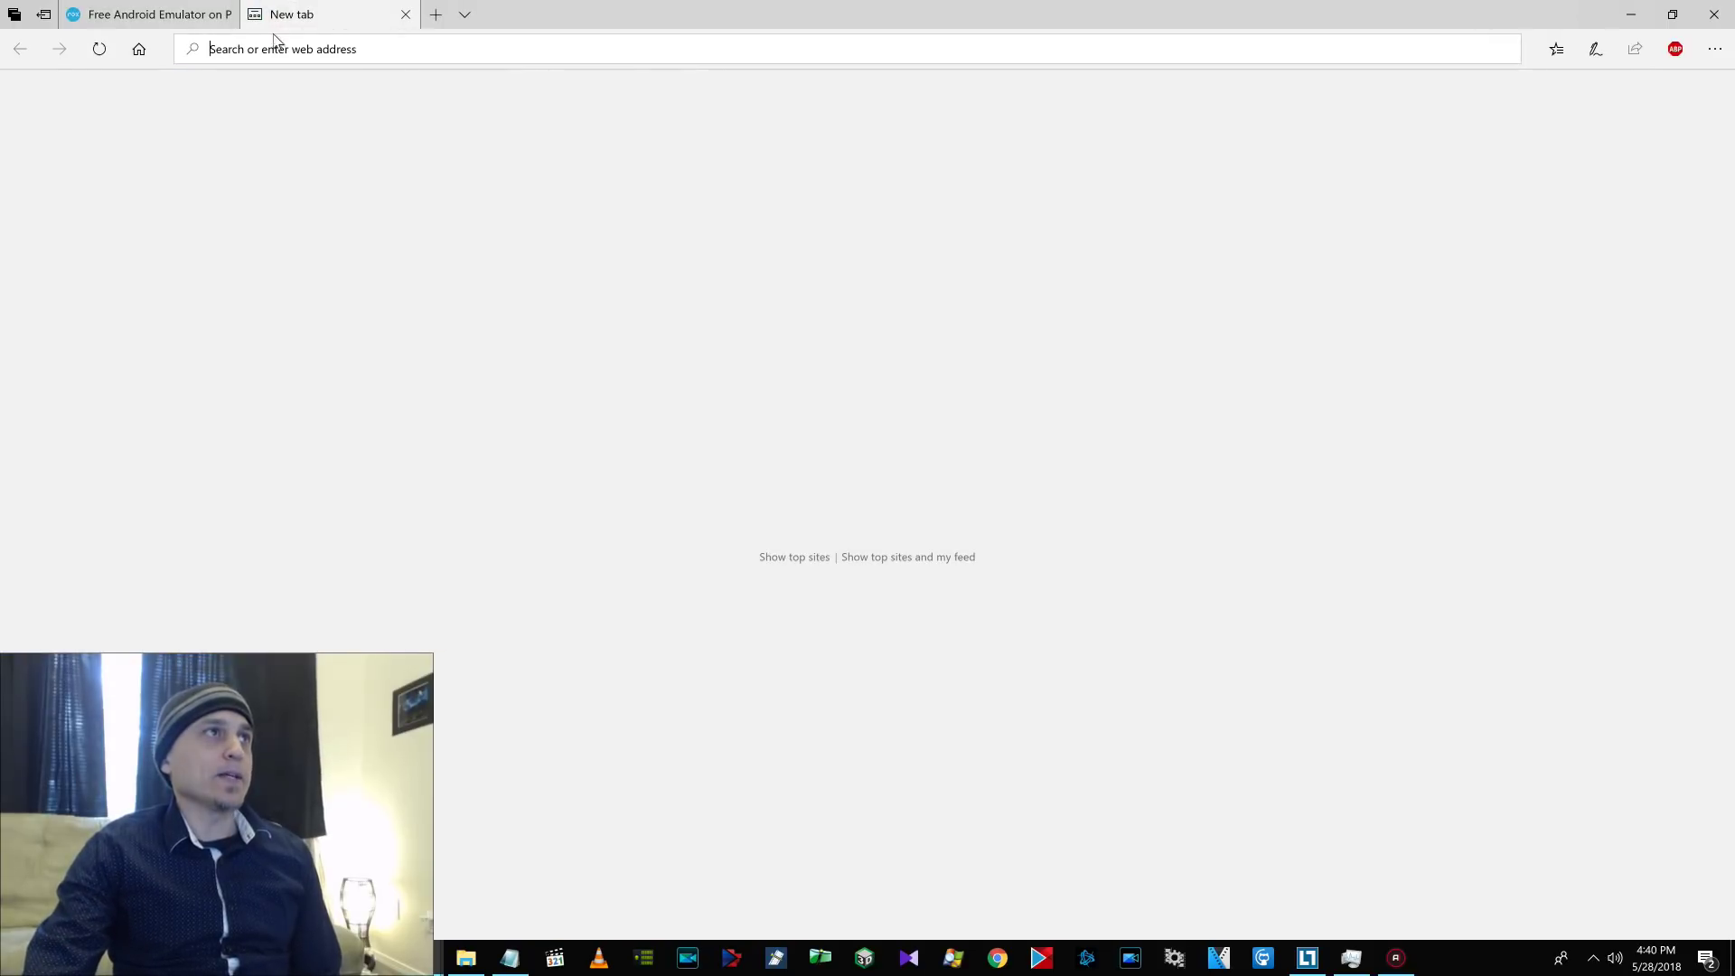
text(oculus.com)
key(Return)
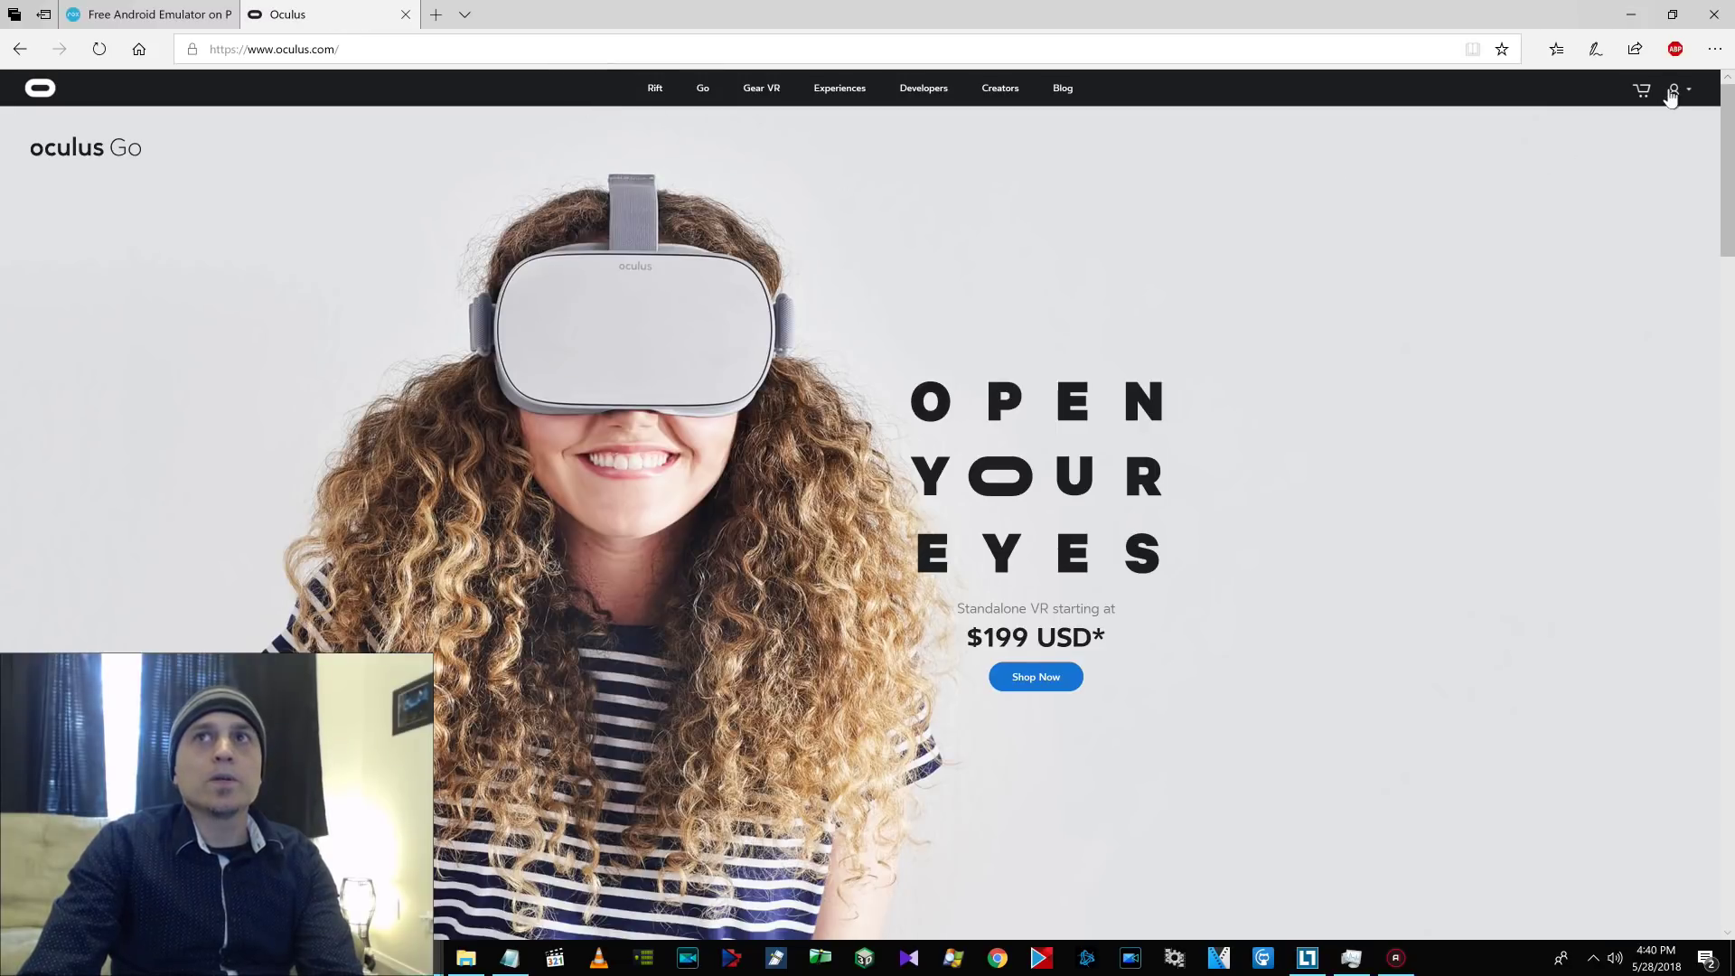
click(761, 88)
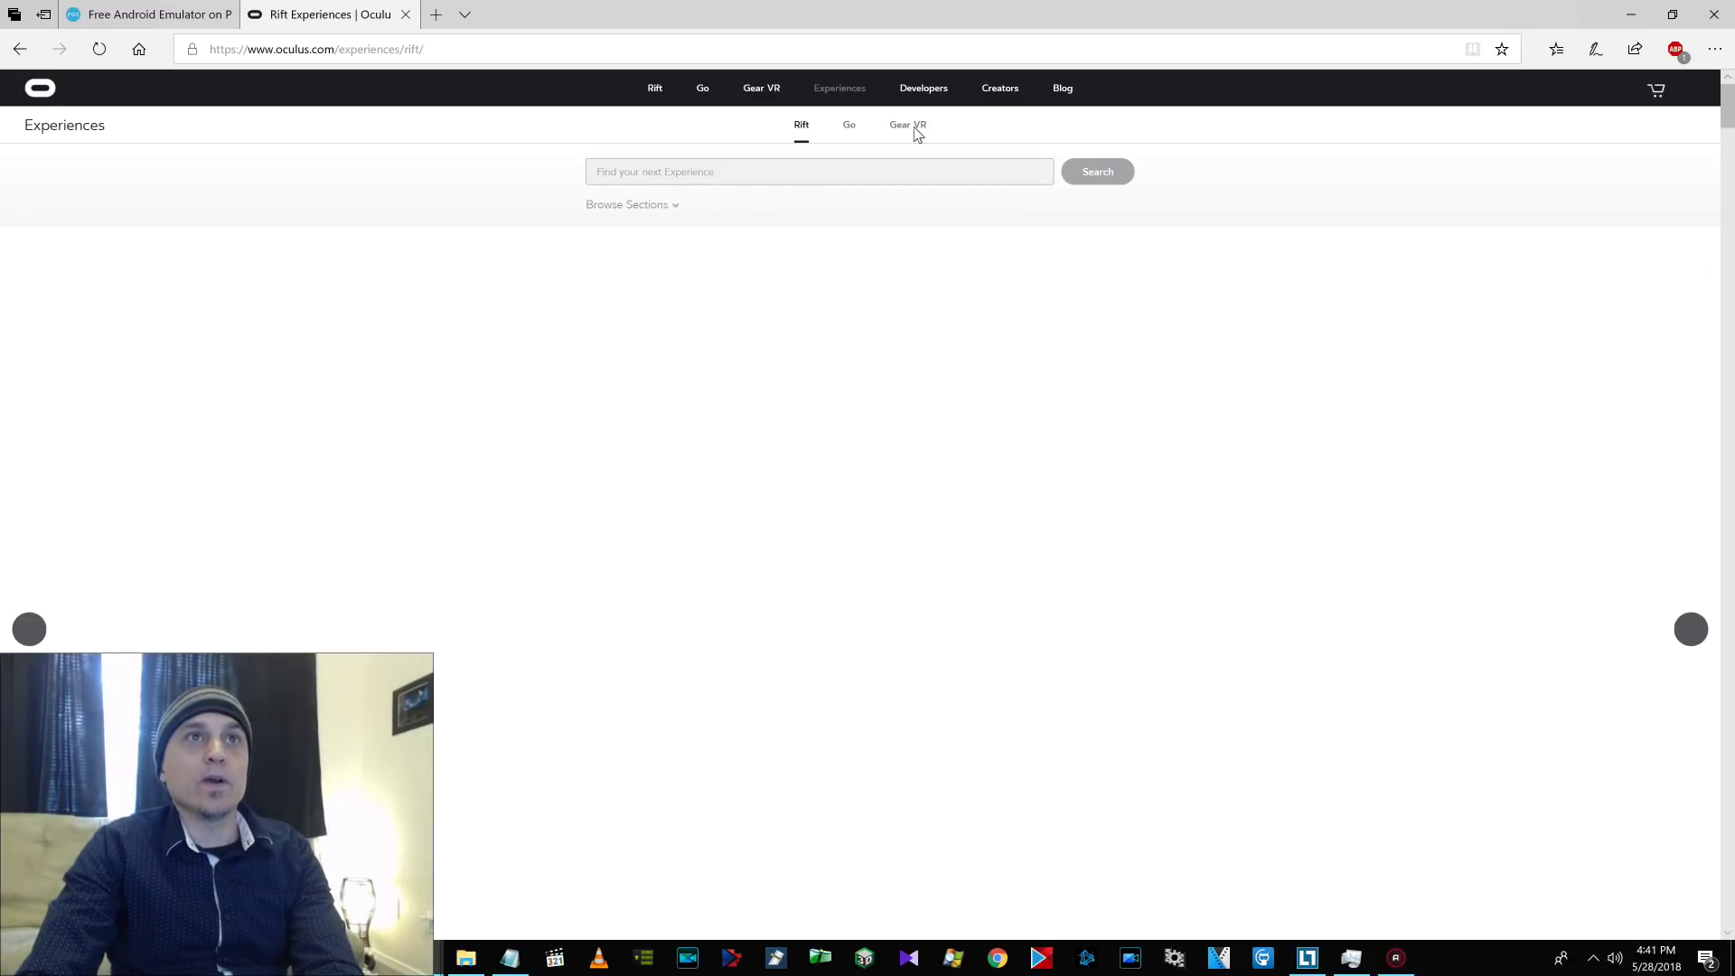
click(909, 125)
Search the Gear VR experiences for 'Min' and open the Minecraft page.
click(722, 175)
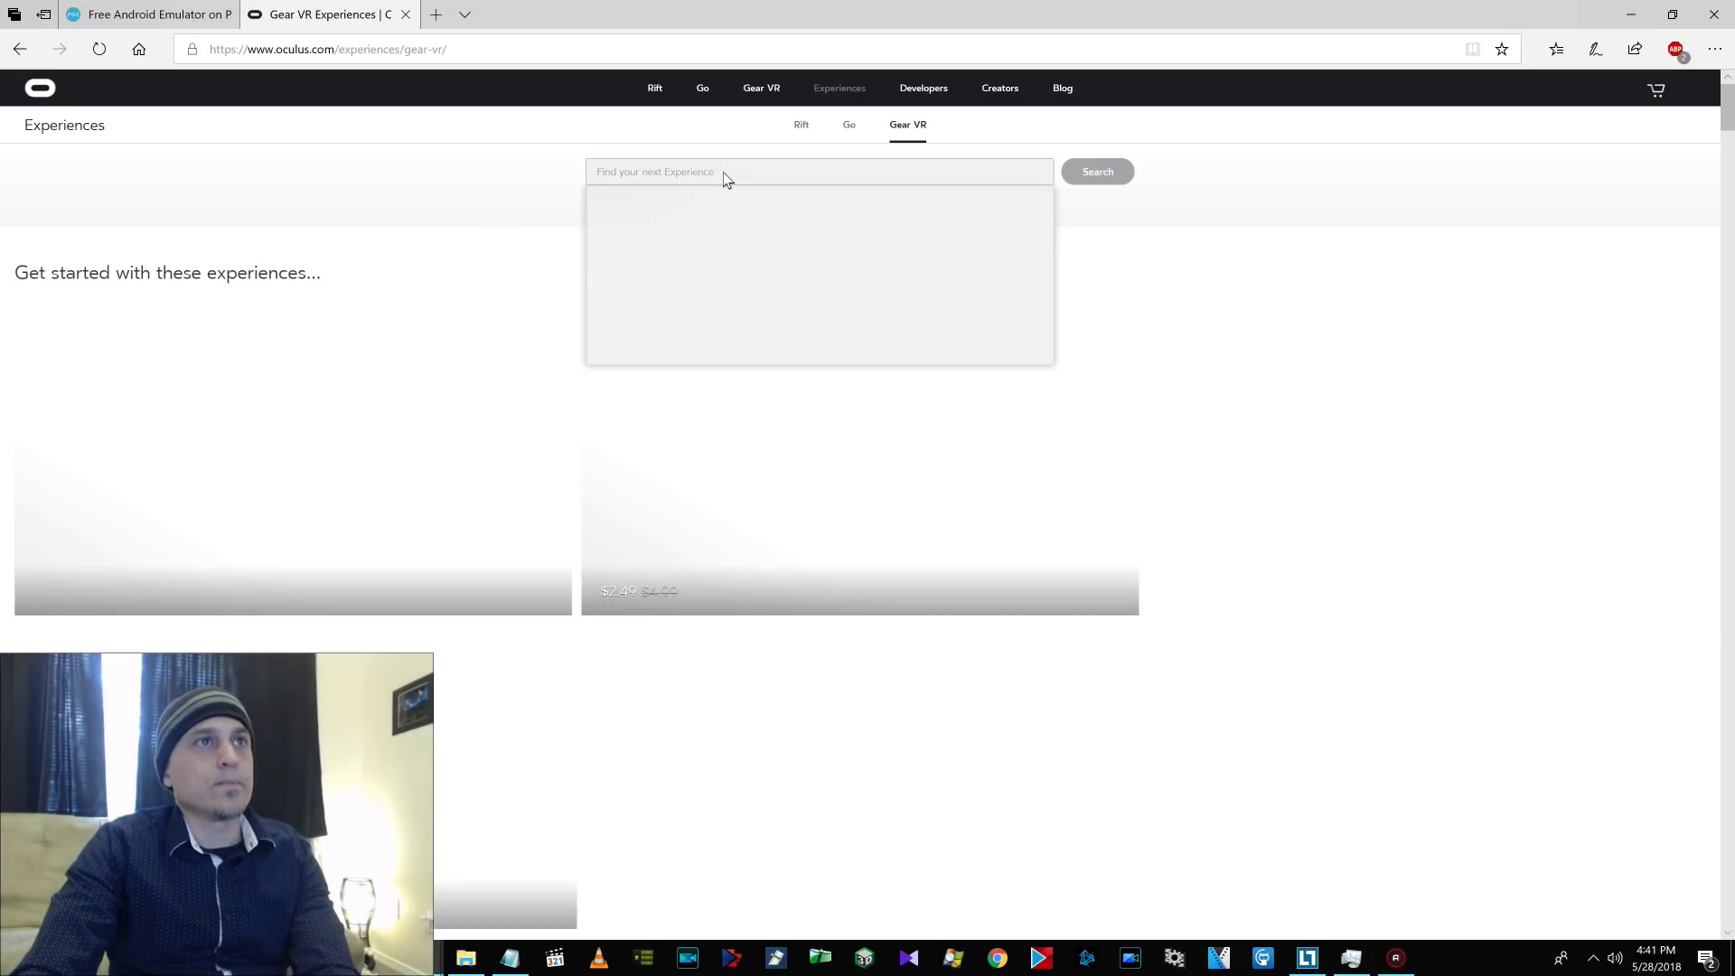
text(Minecraft)
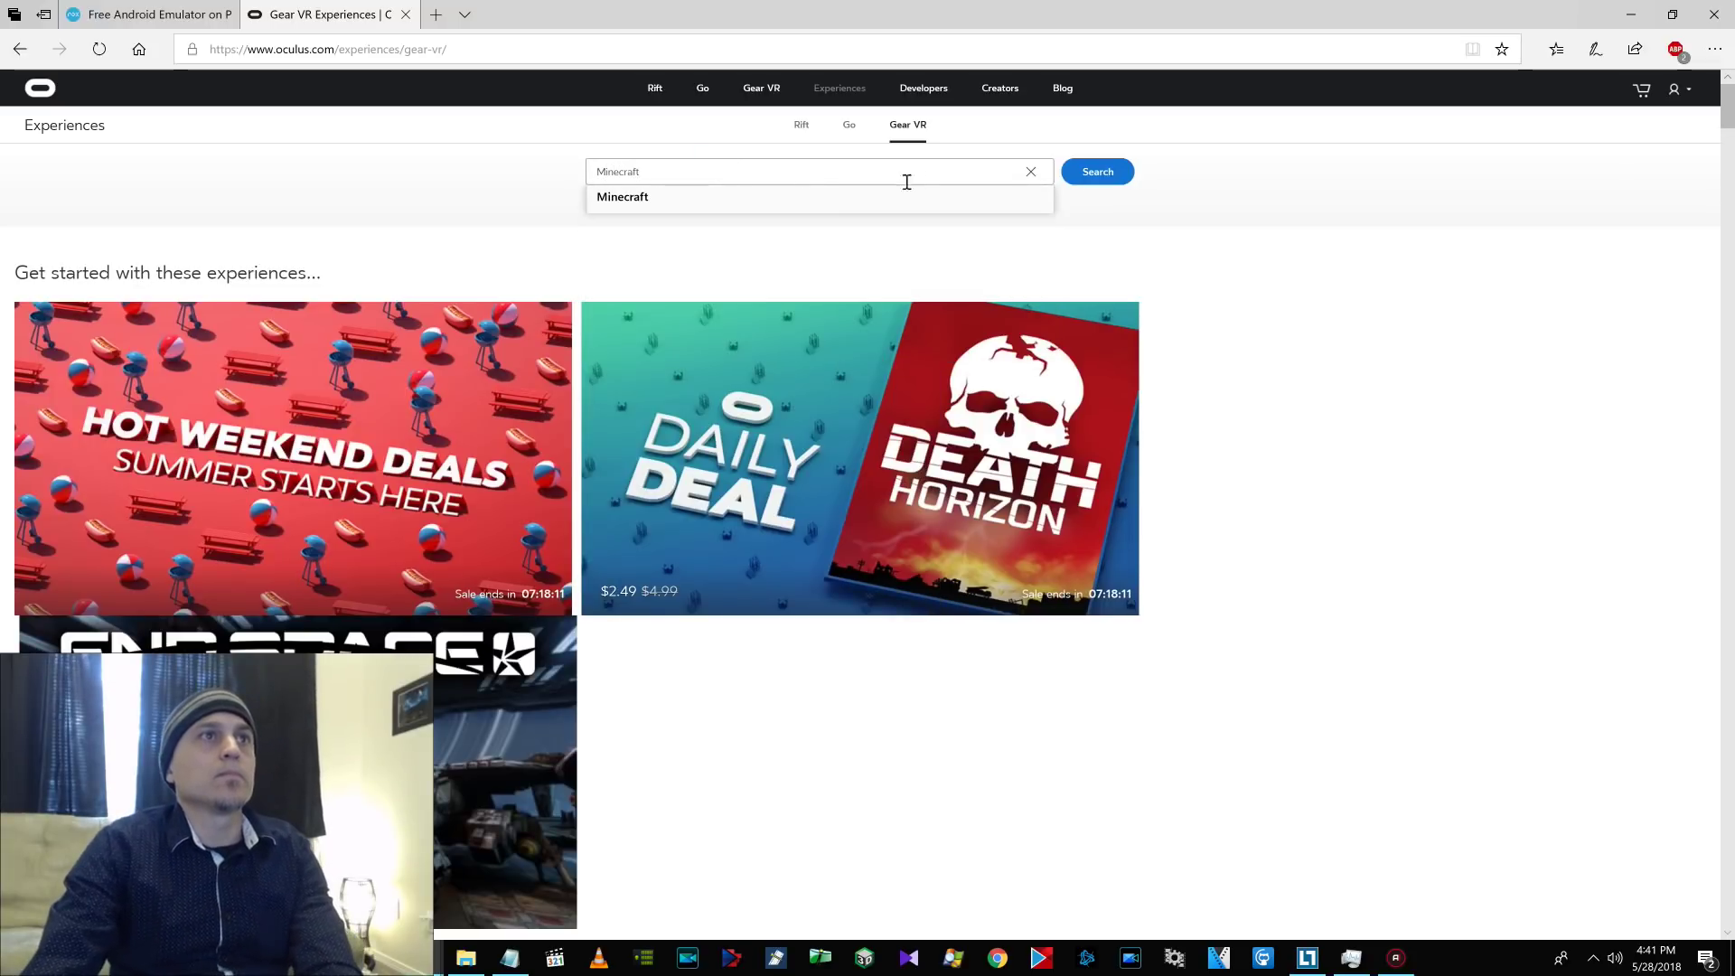
click(1075, 172)
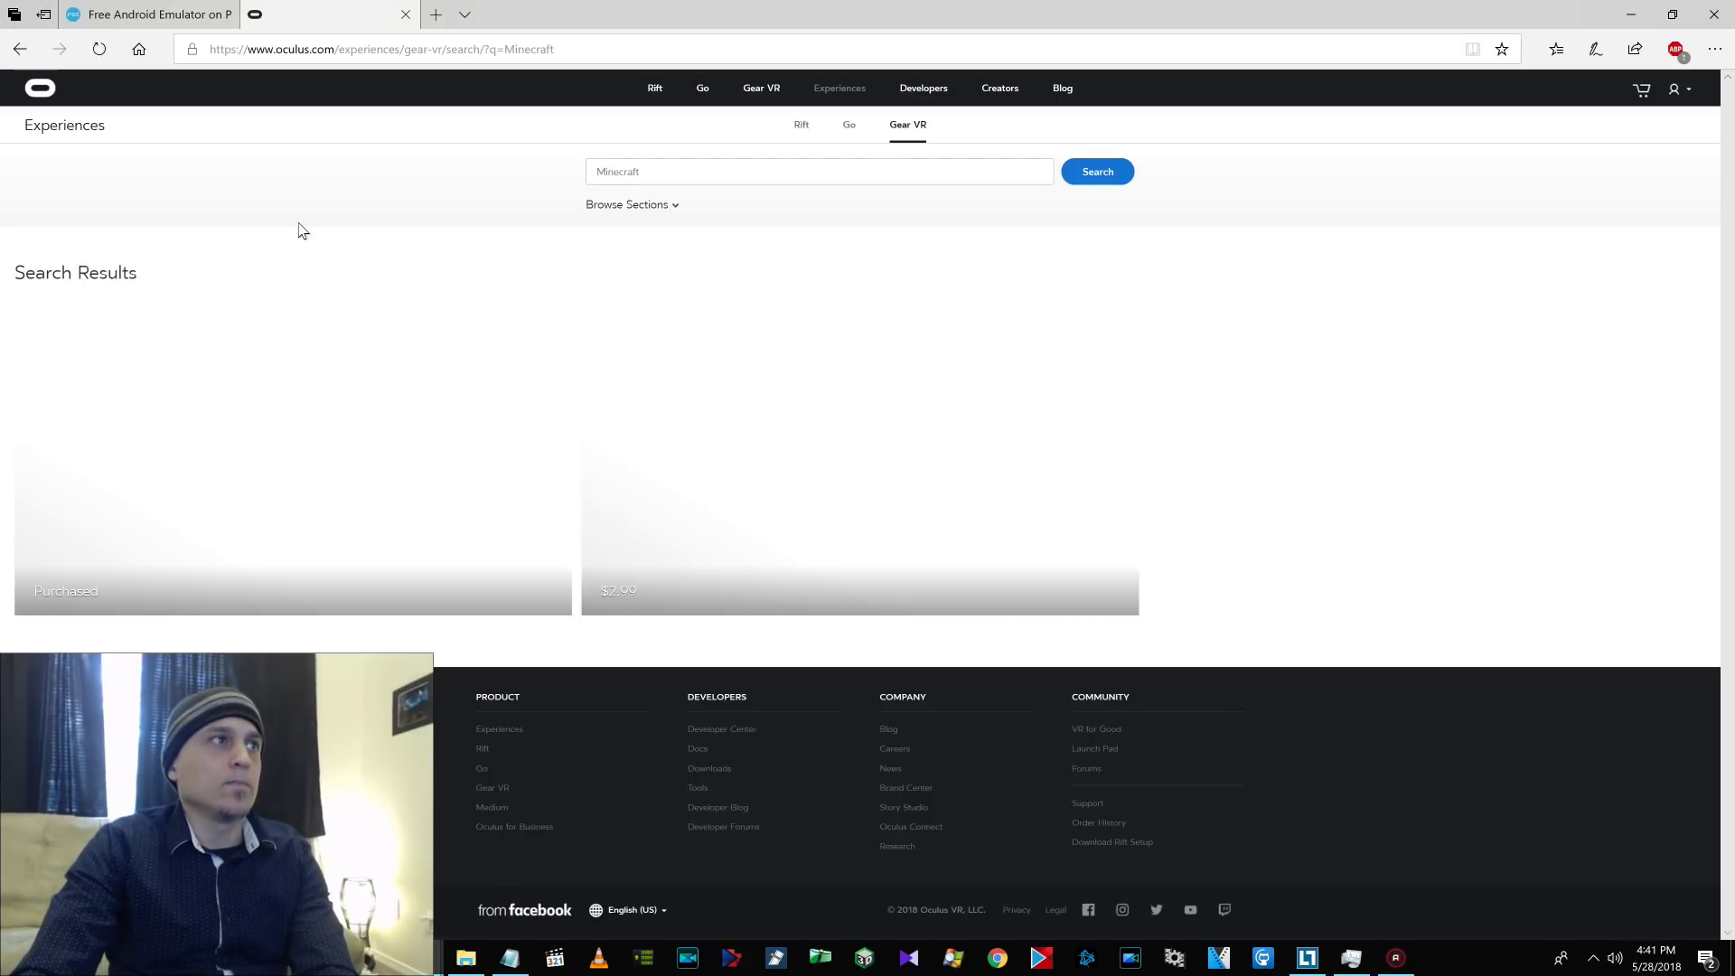
click(312, 330)
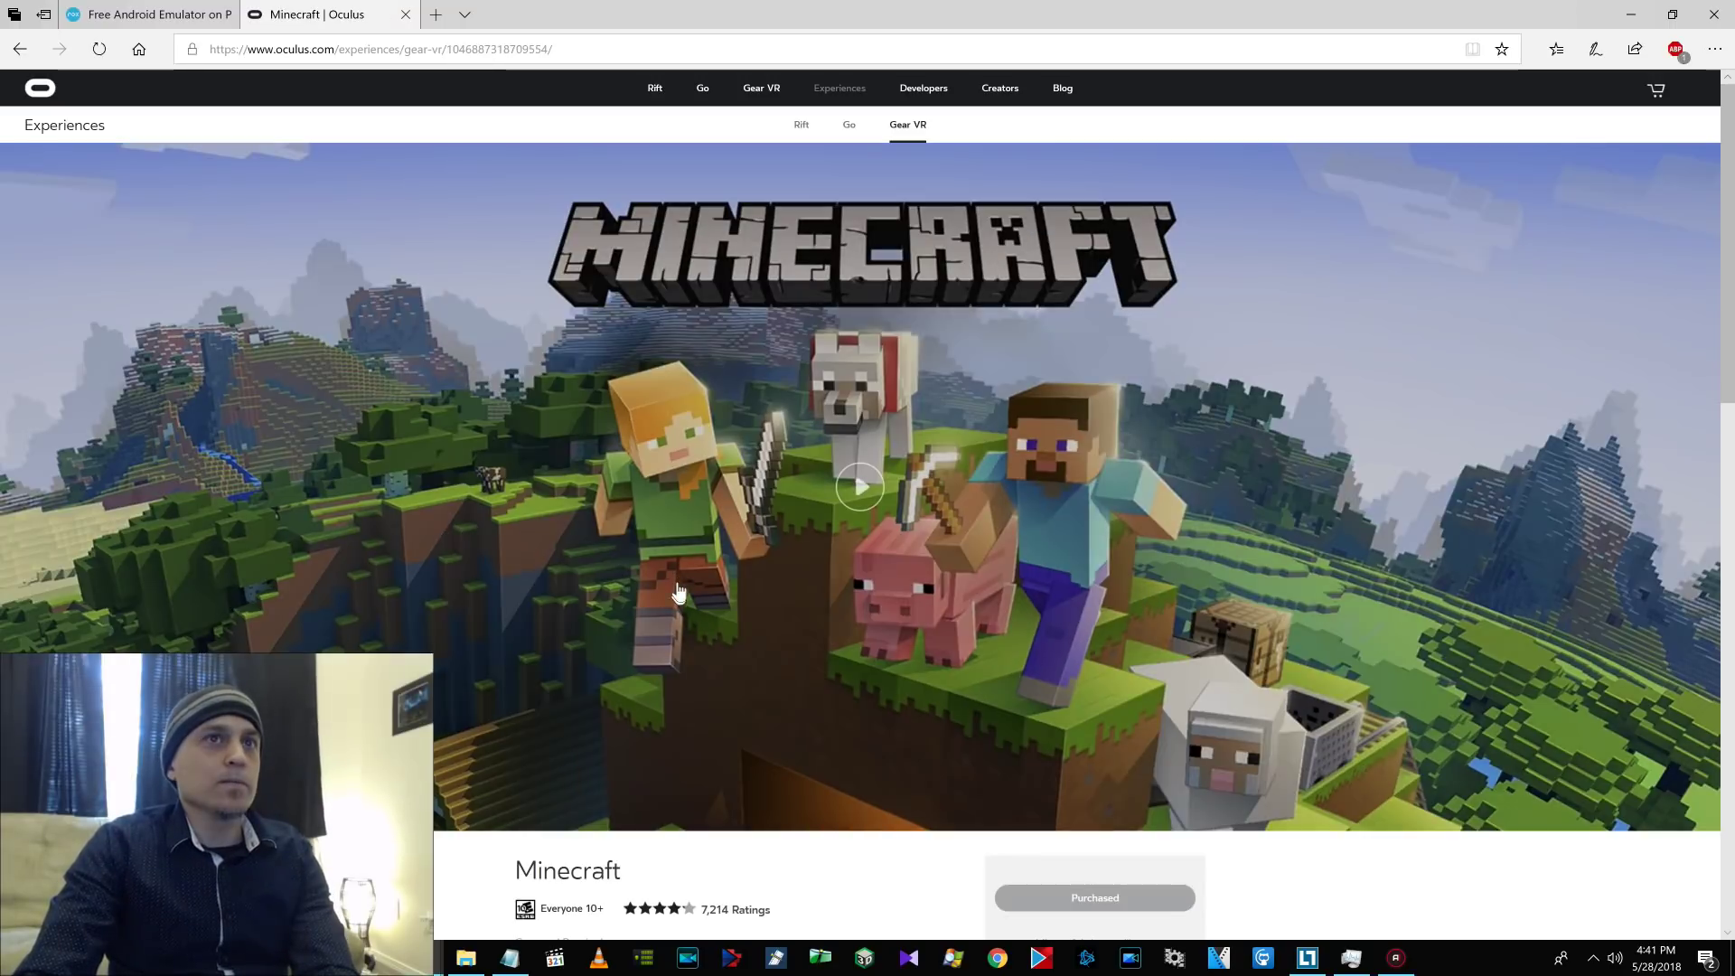
Highlight Minecraft's 'Unsupported Device: Oculus Go' note, then bring the Notepad notes forward.
scroll(727, 563, down, 5)
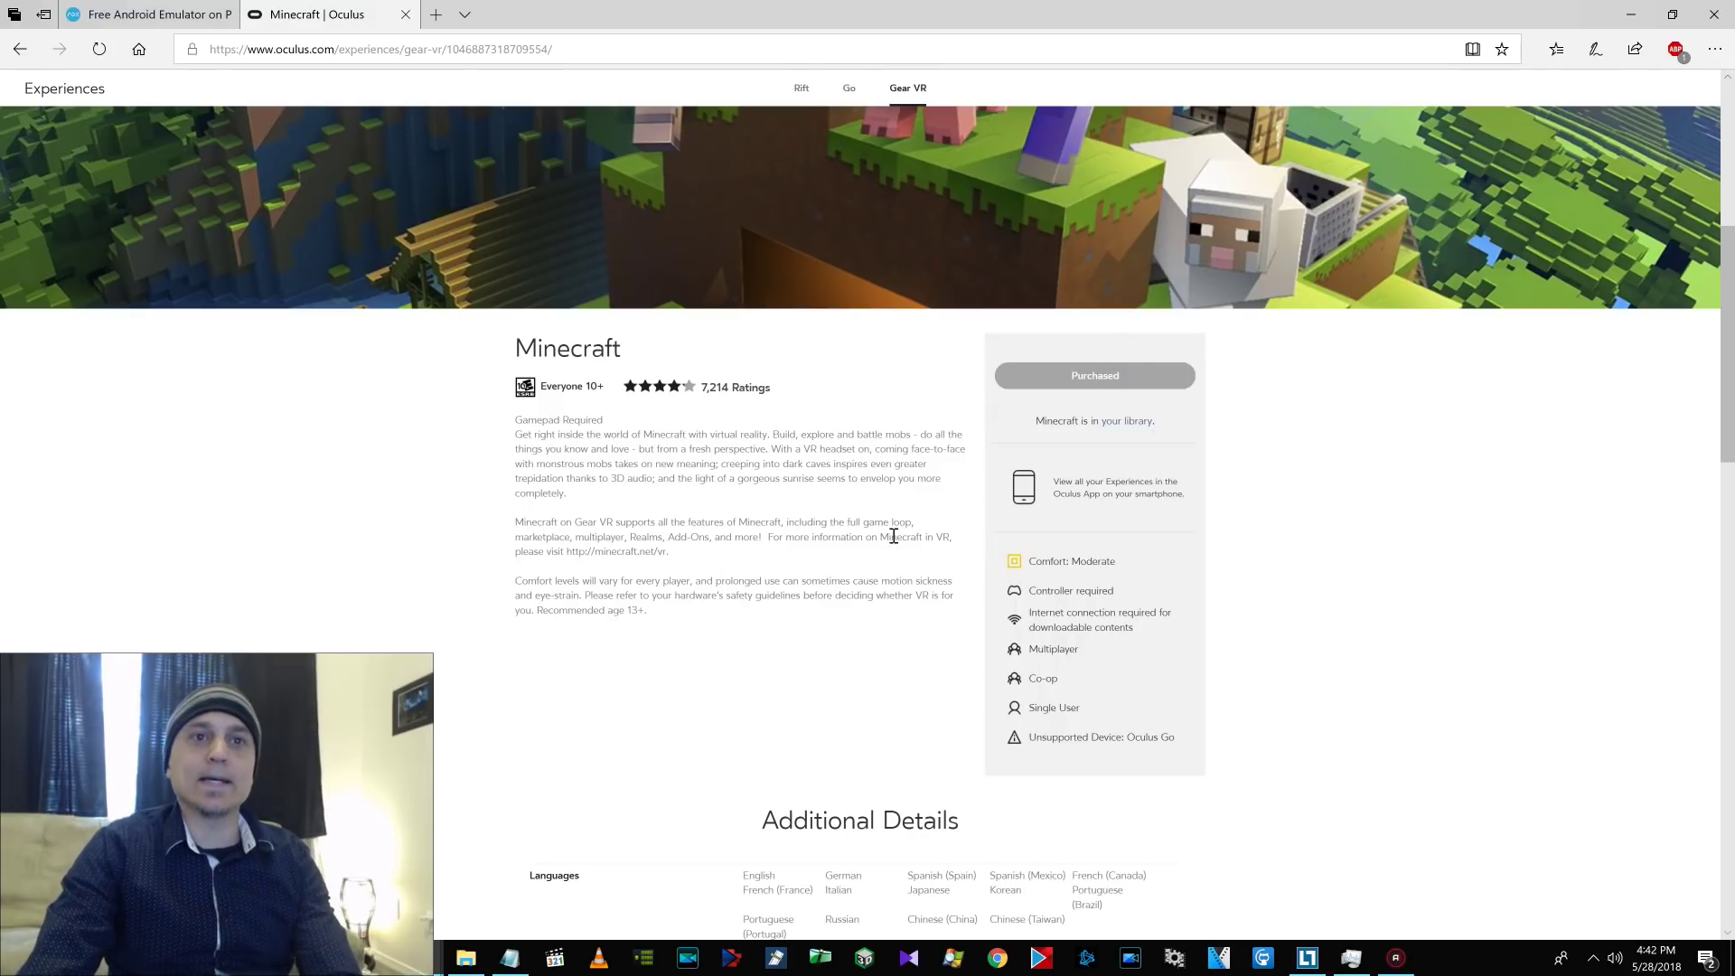
drag(1049, 738, 1199, 749)
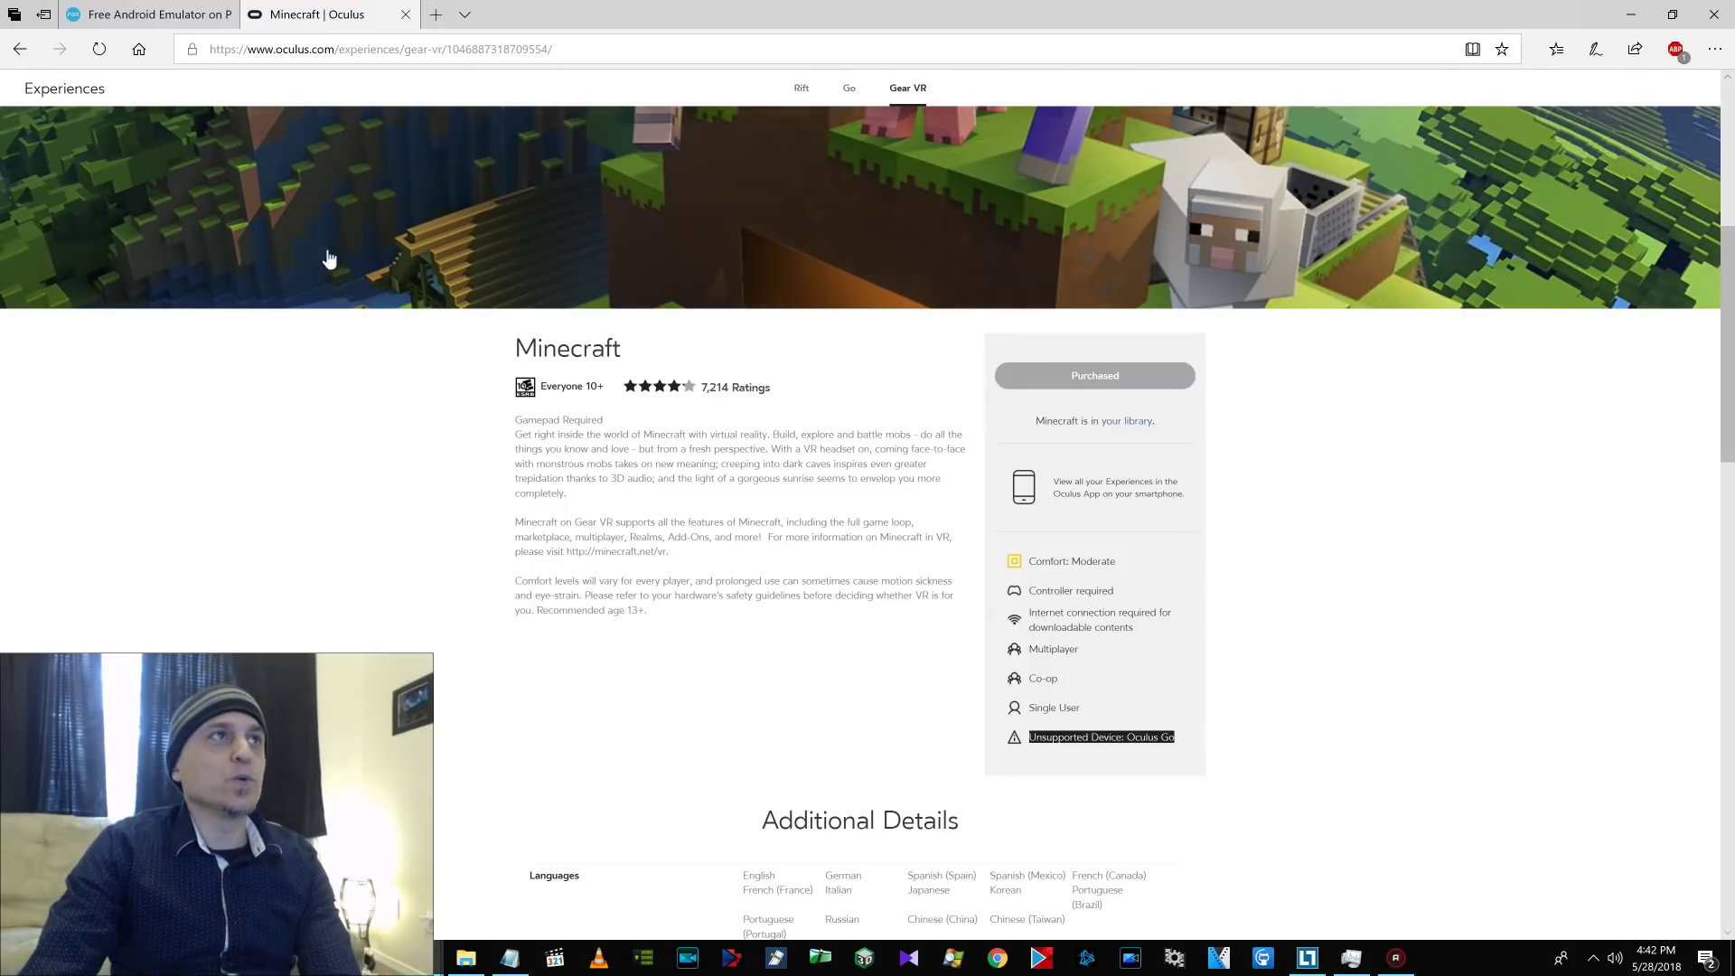
click(509, 958)
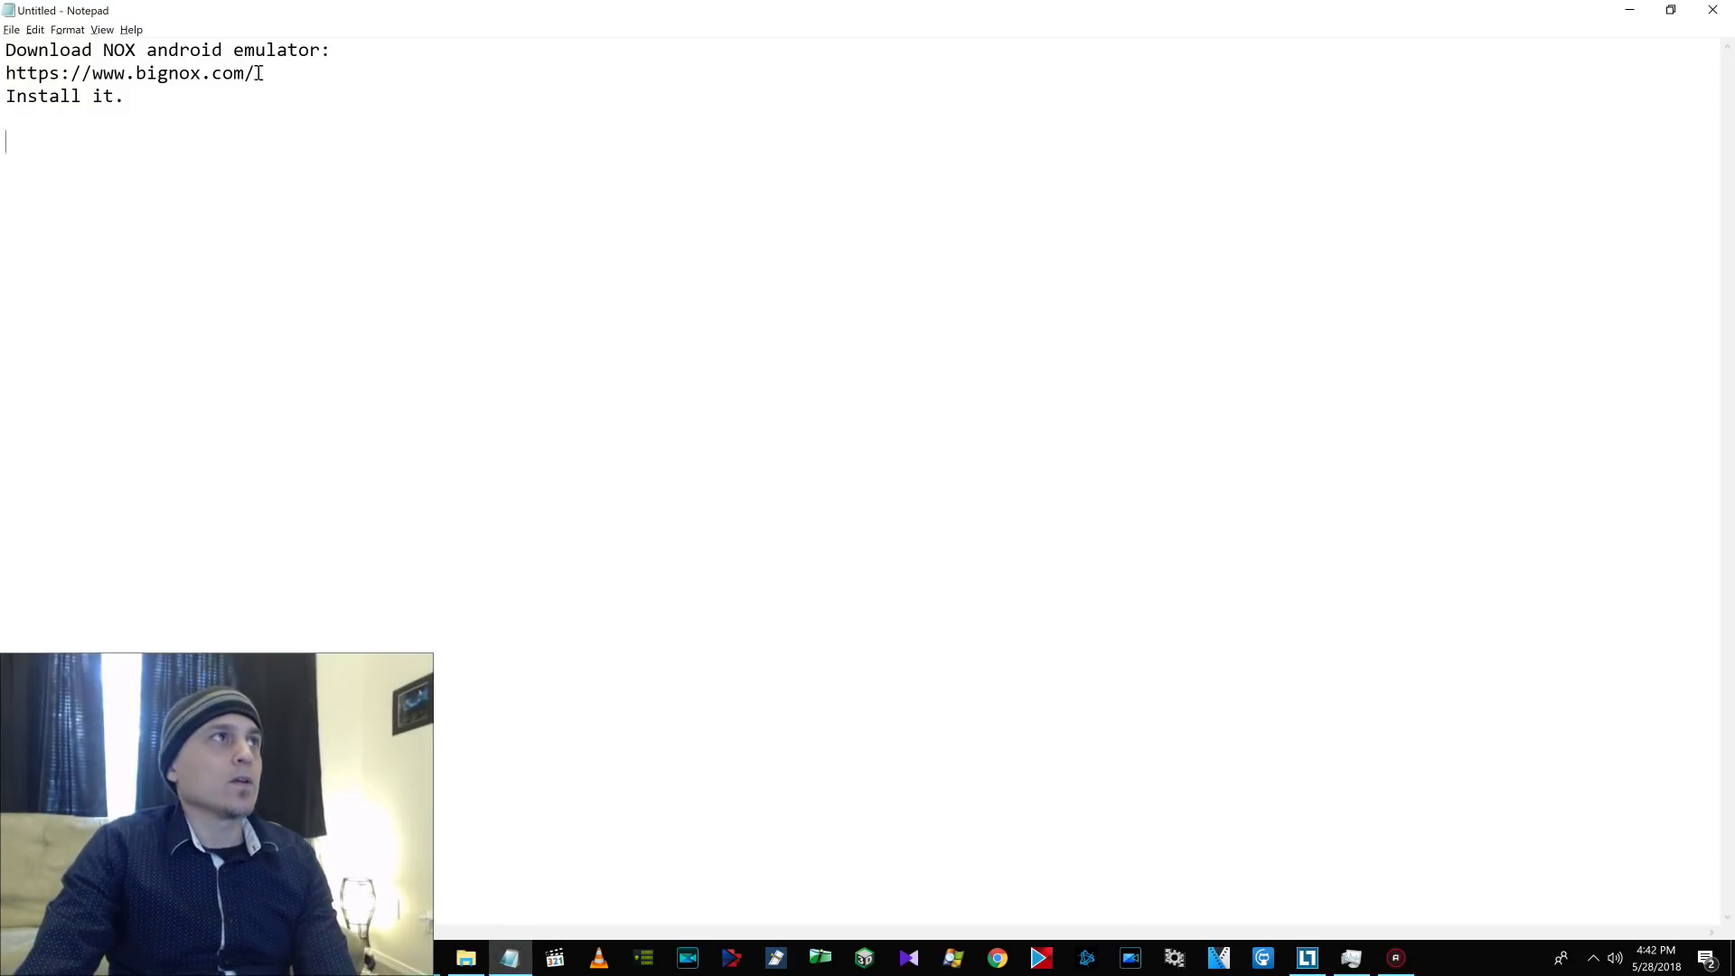
Select the bignox.com address in the notes and switch back to the NoxPlayer website.
drag(258, 72, 22, 72)
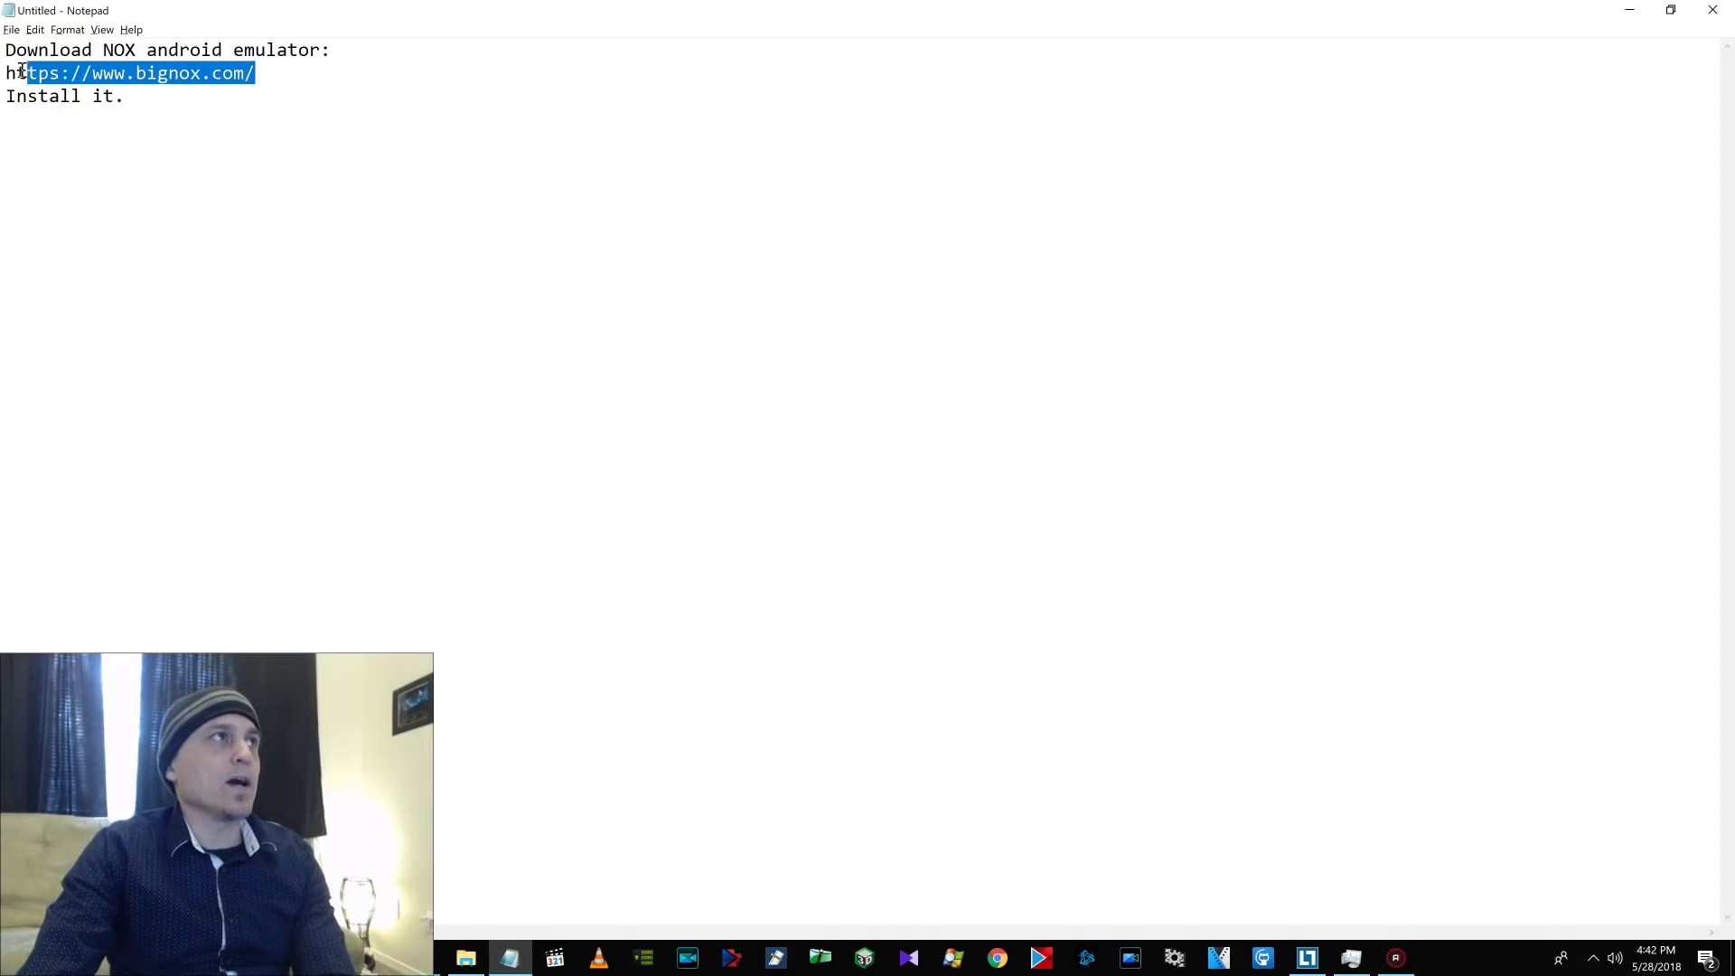
key(alt+Tab)
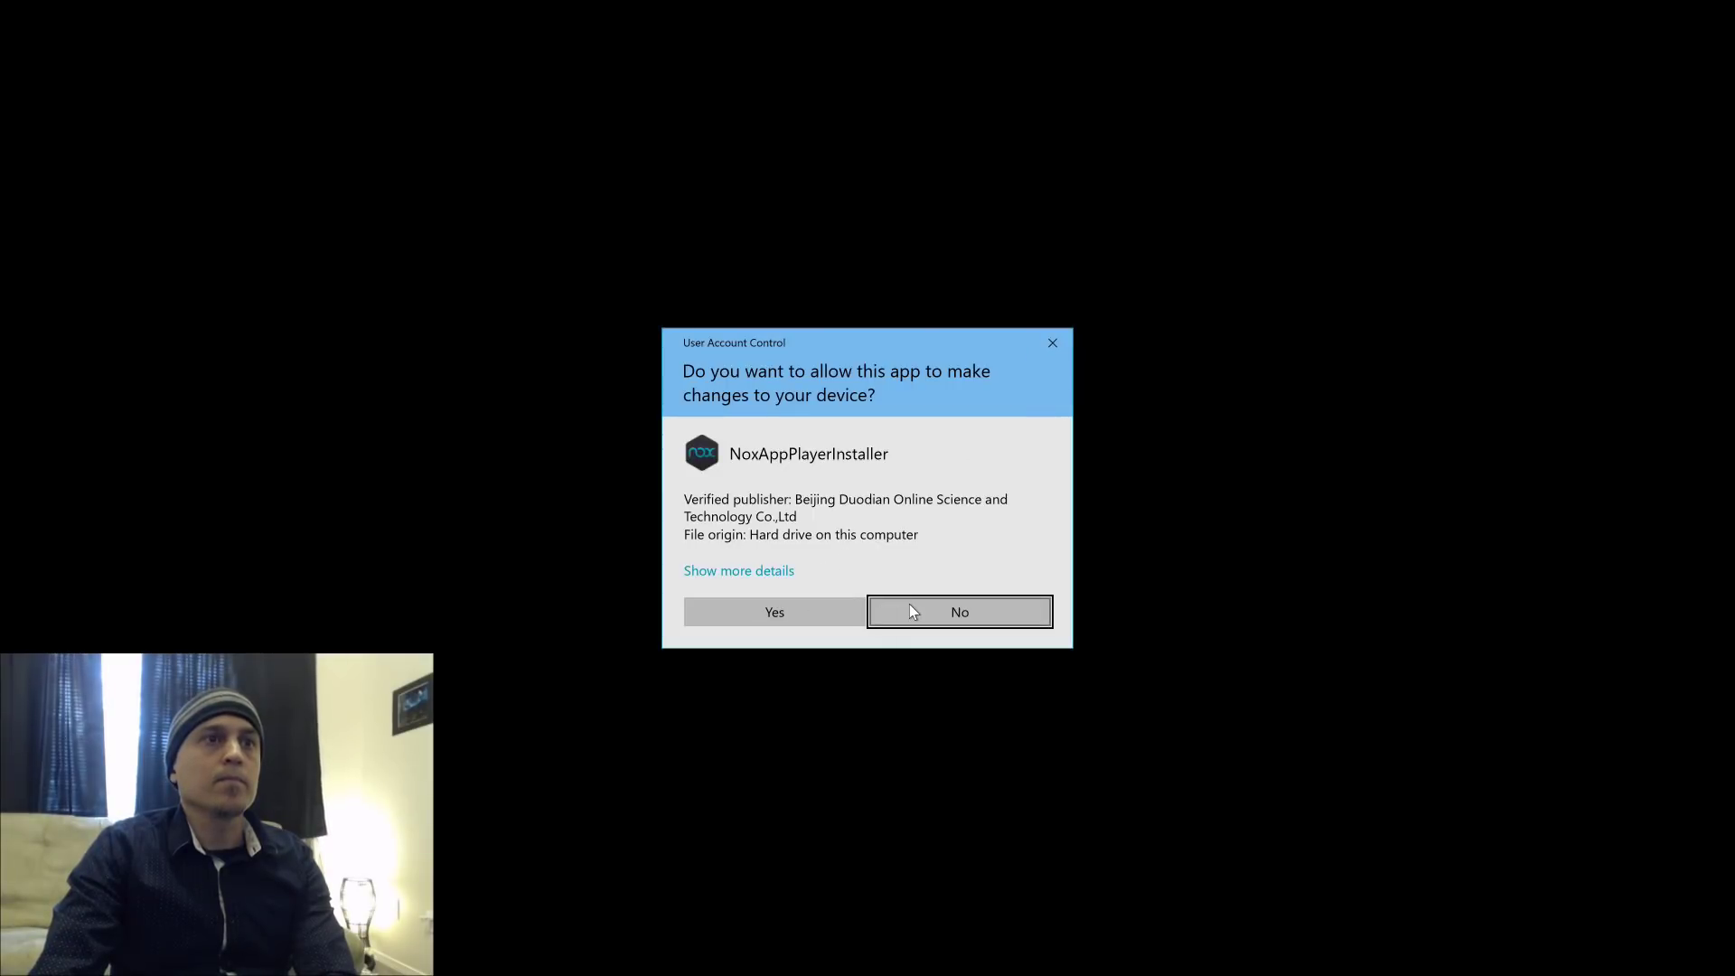
Allow the installer through User Account Control, install NoxPlayer 6.1.0.1, and start the emulator.
click(842, 607)
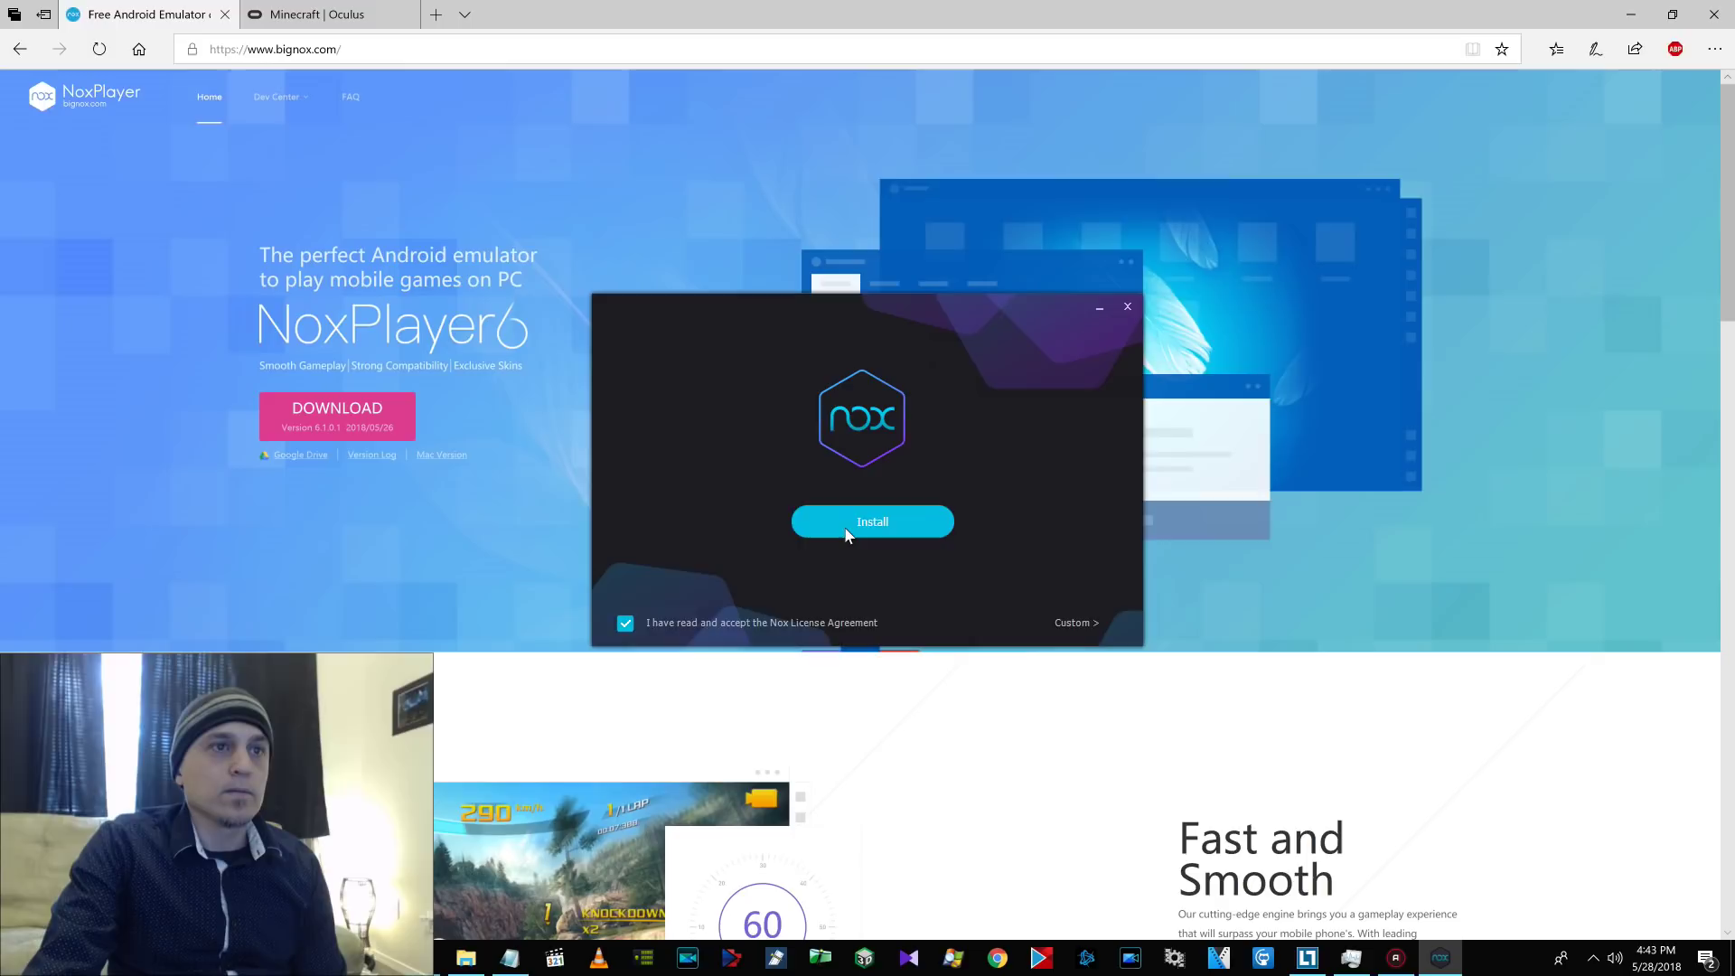
click(847, 534)
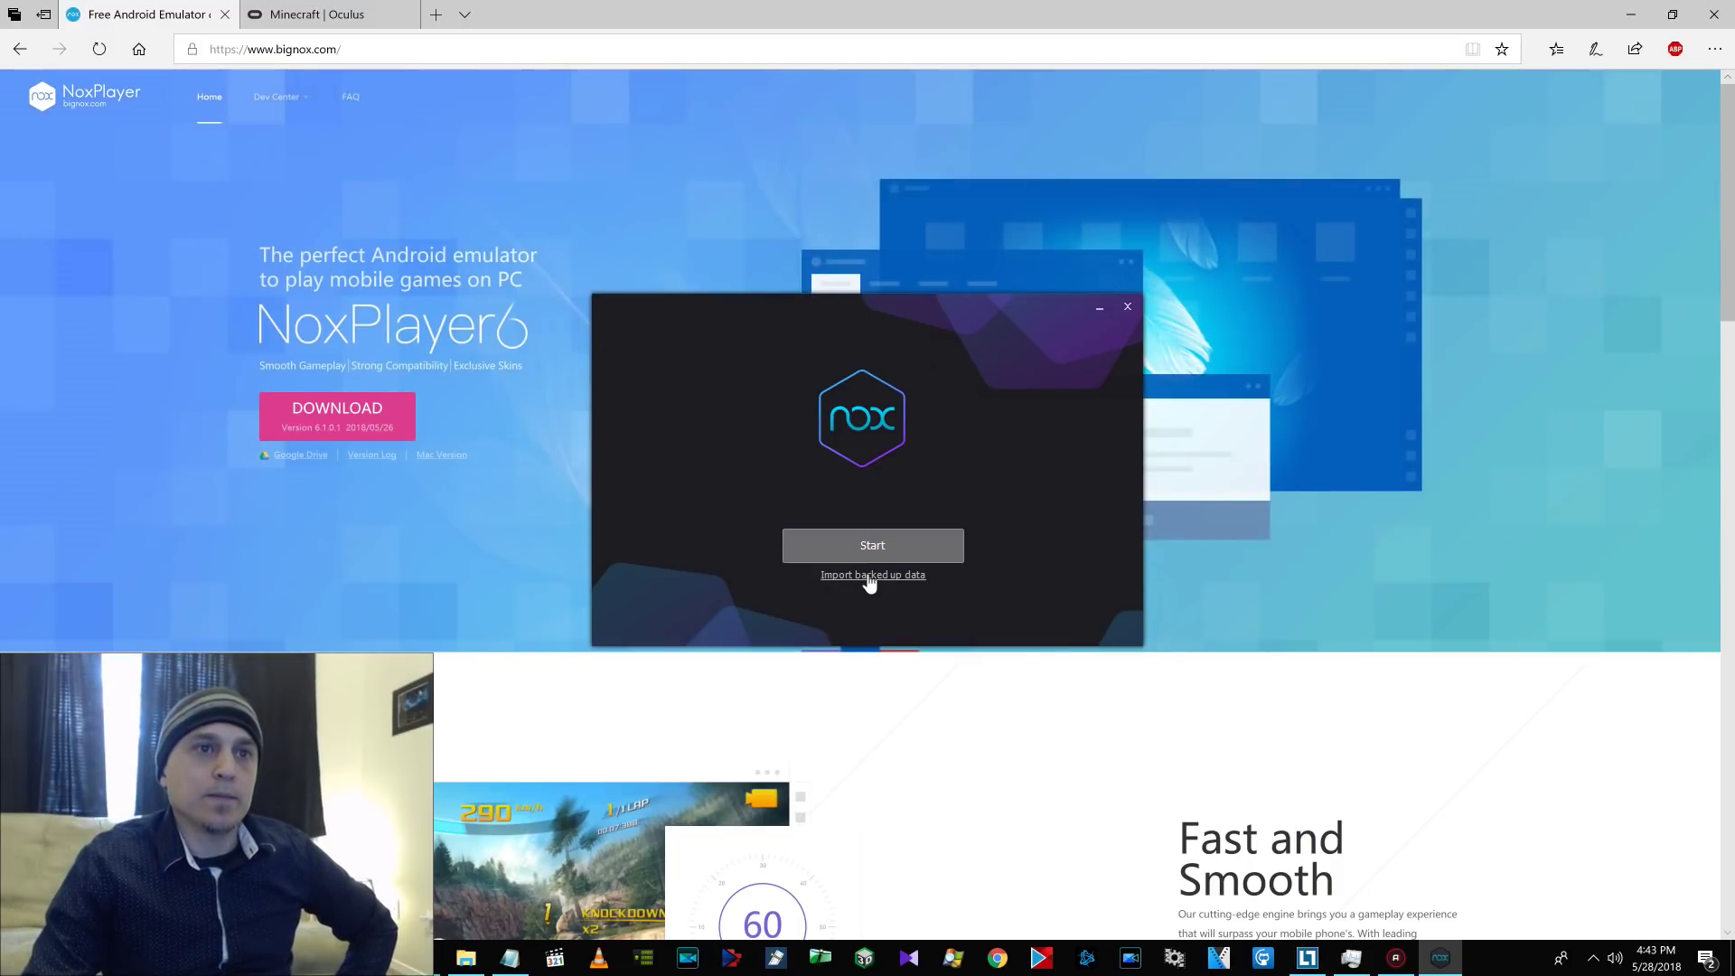
click(888, 547)
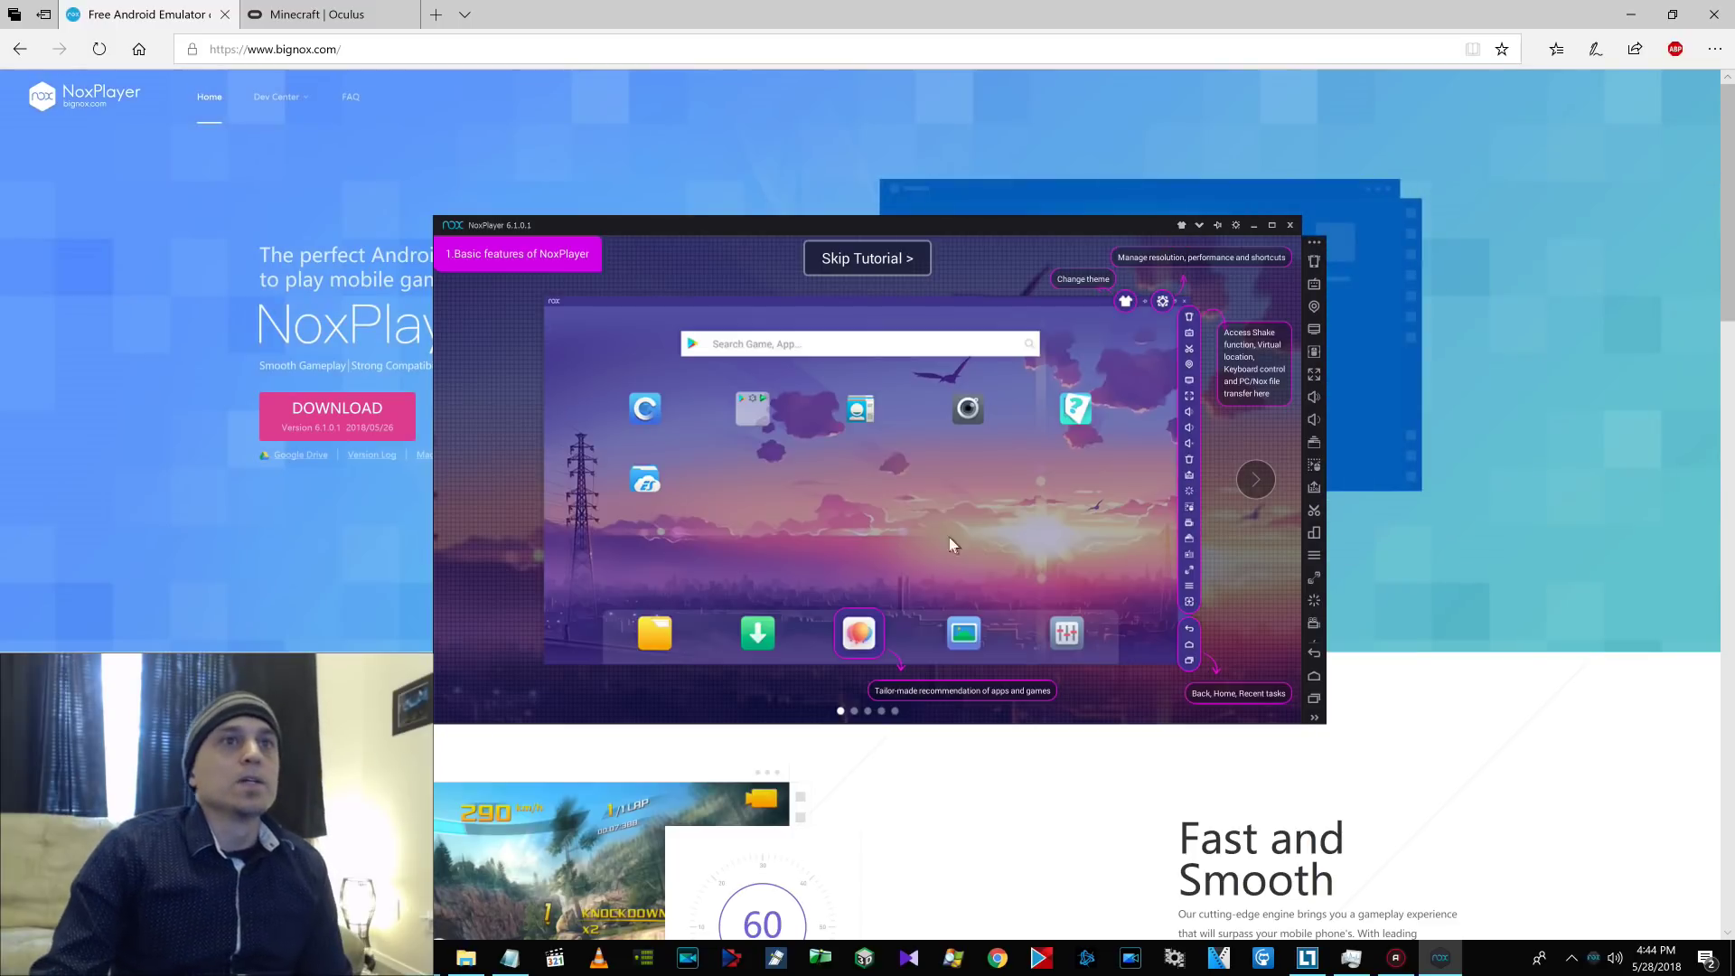
click(864, 260)
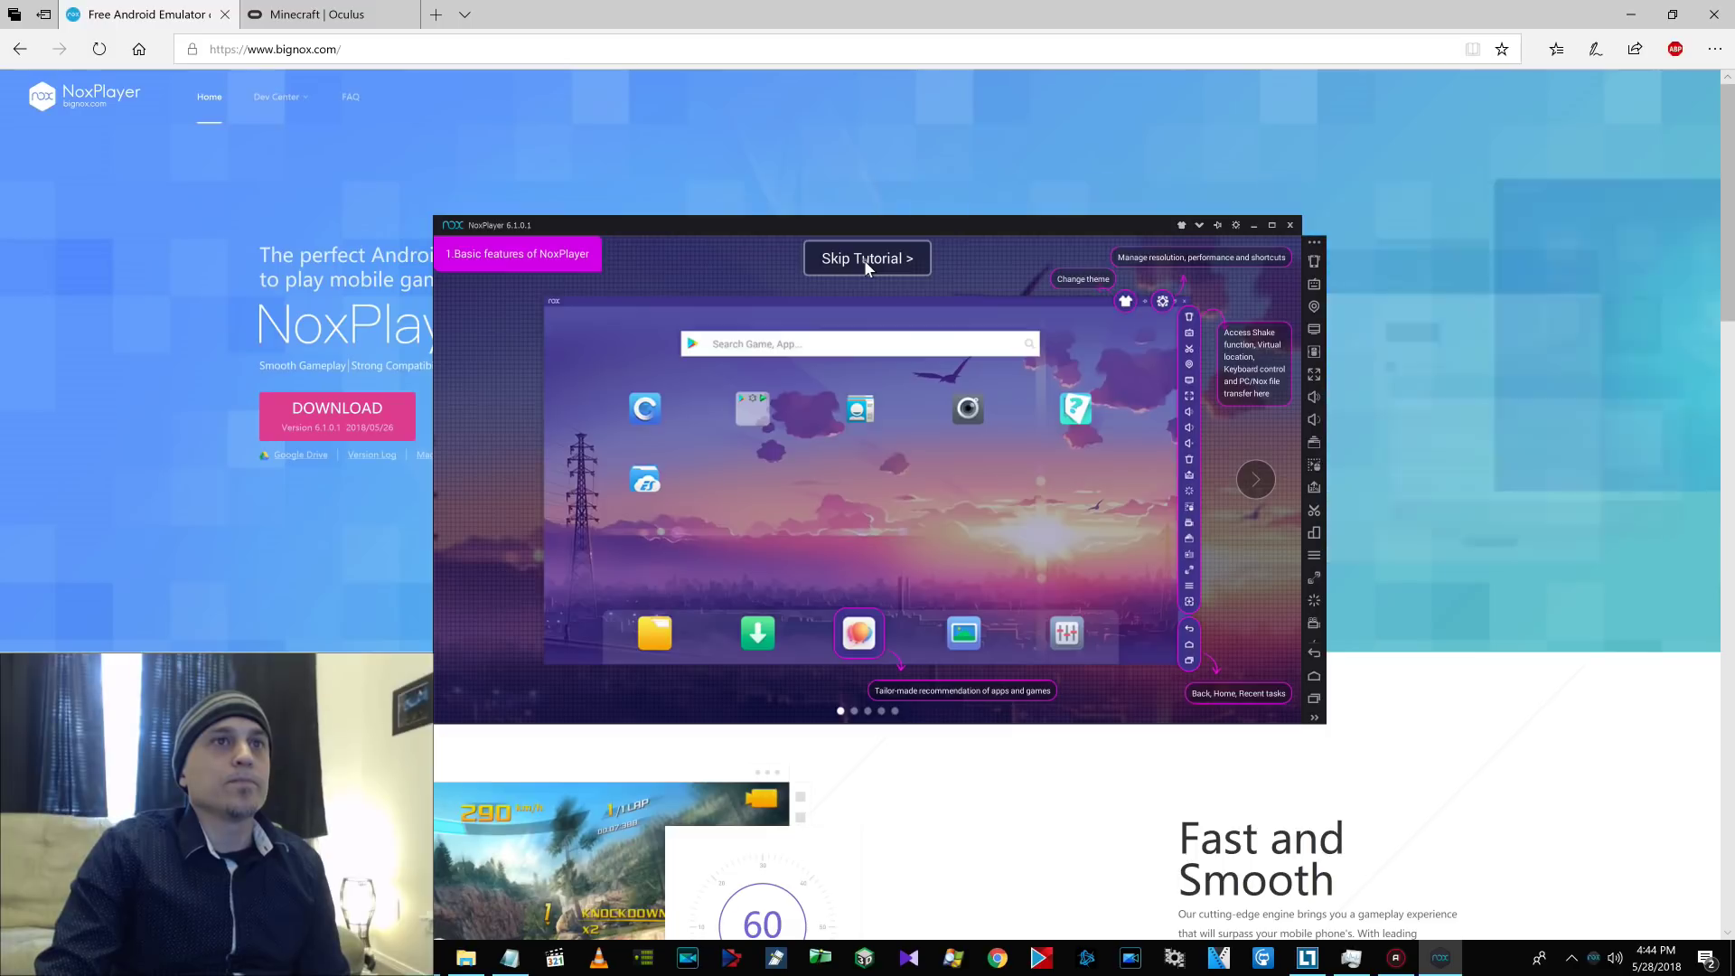
click(863, 260)
click(859, 543)
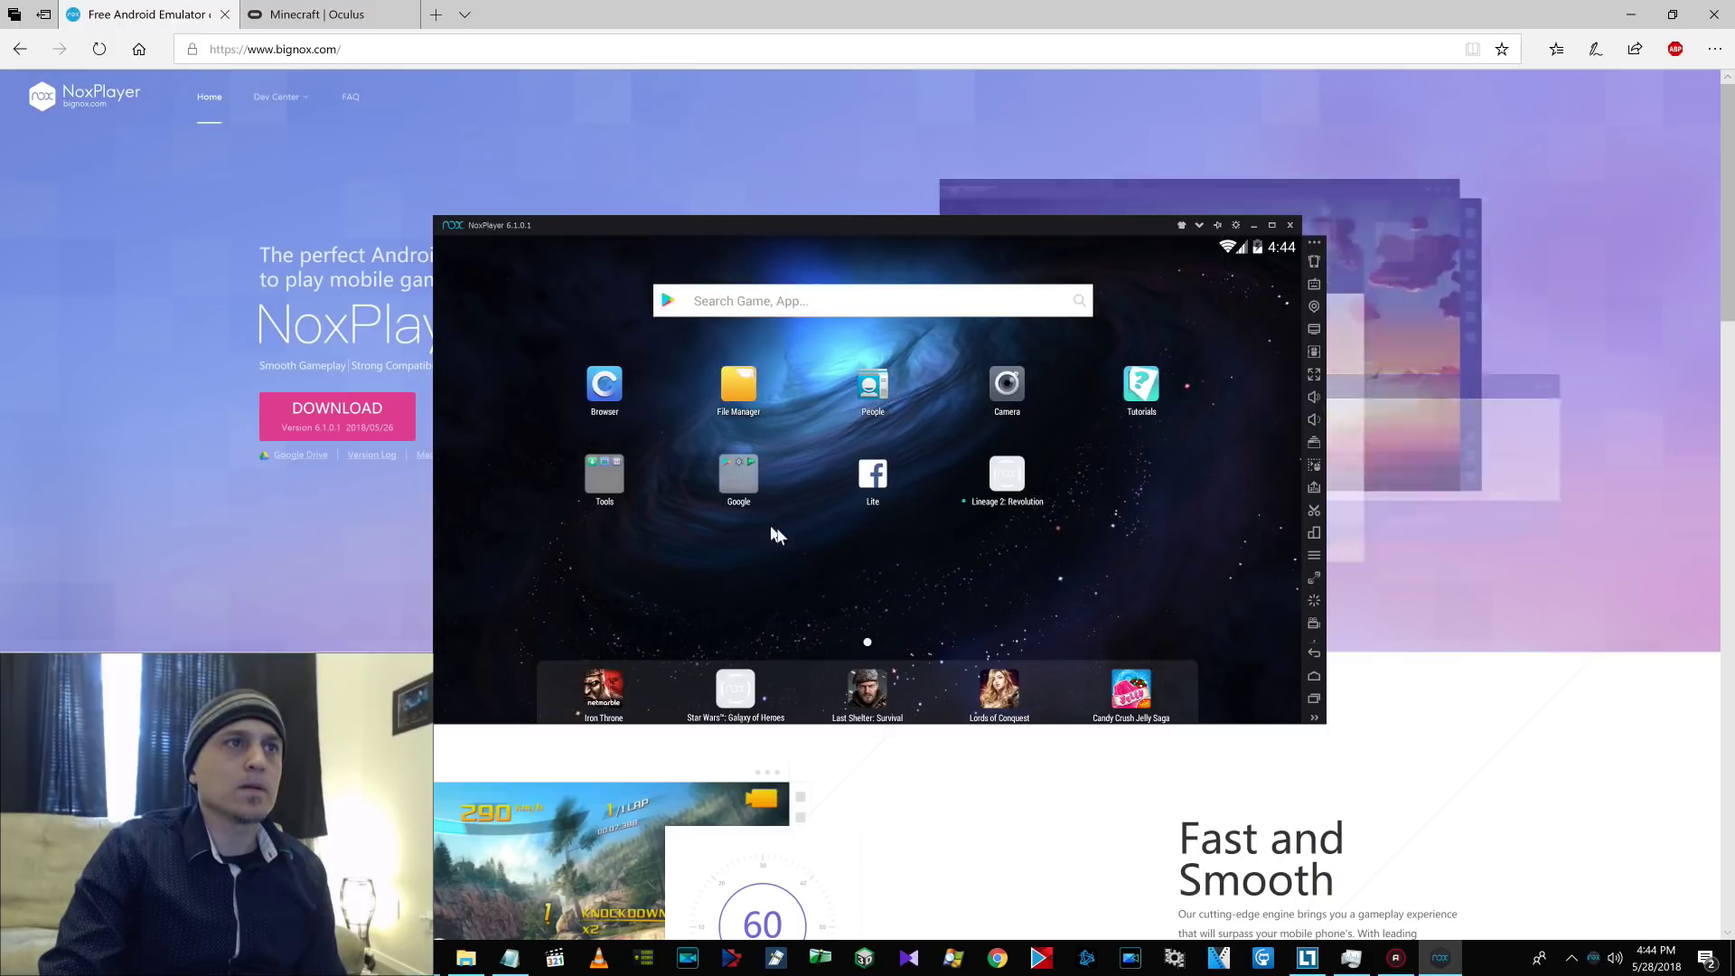
click(603, 387)
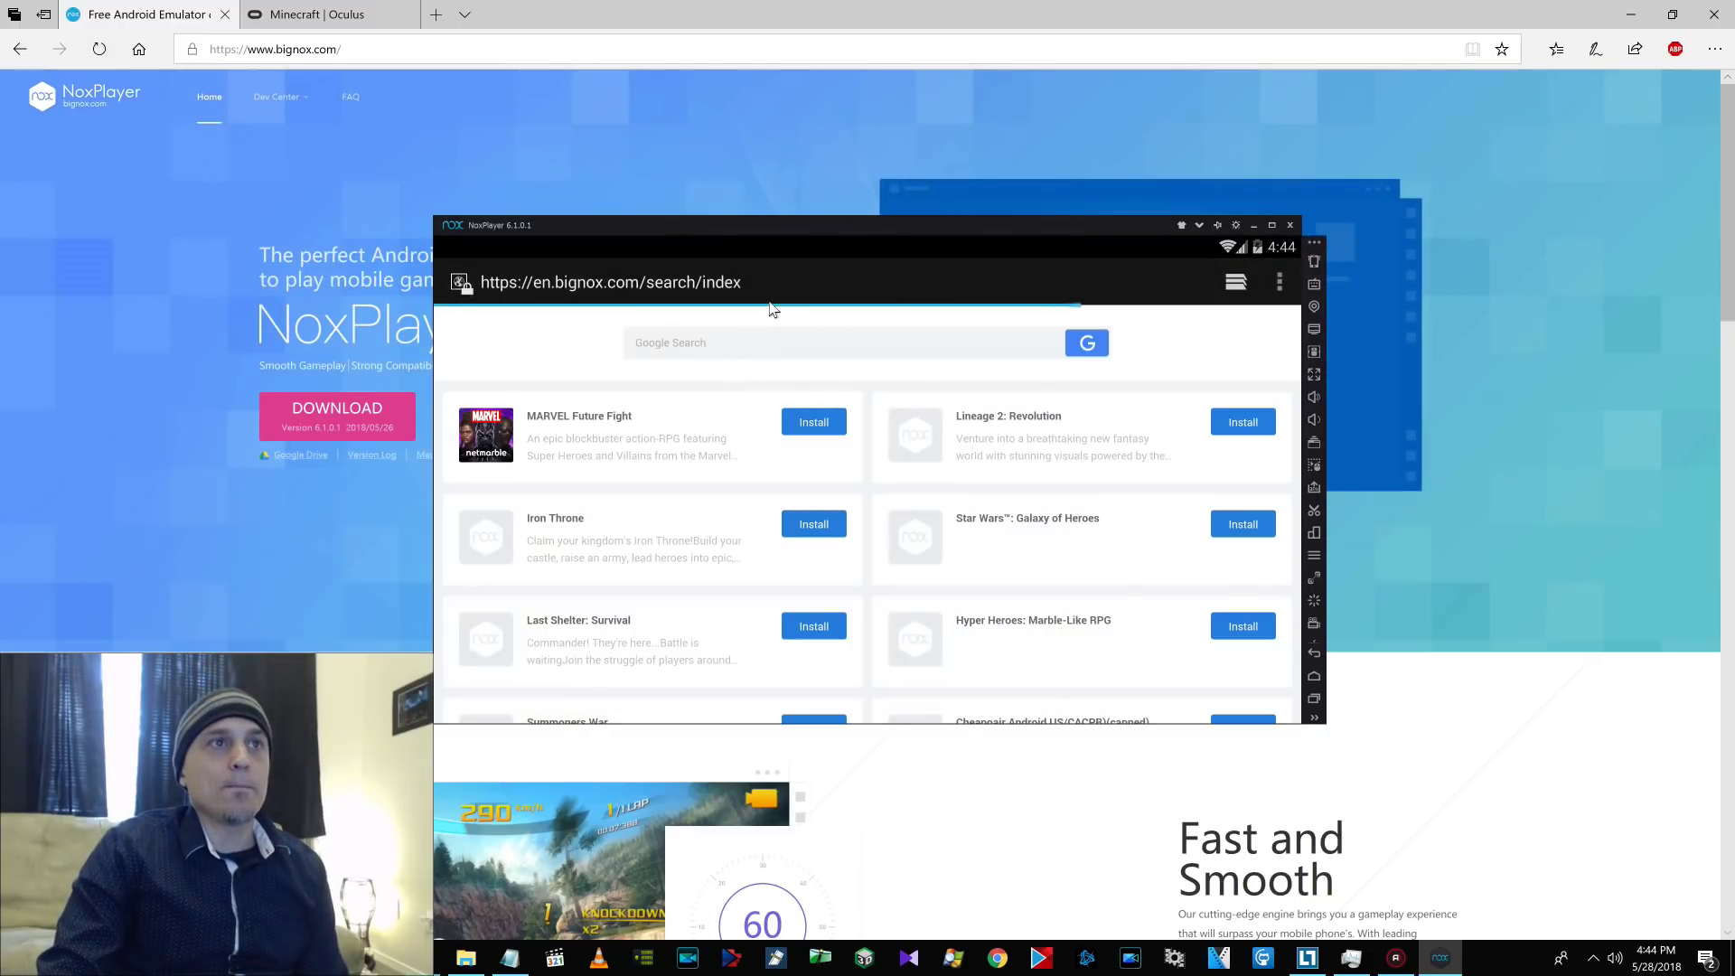
click(776, 282)
text(w)
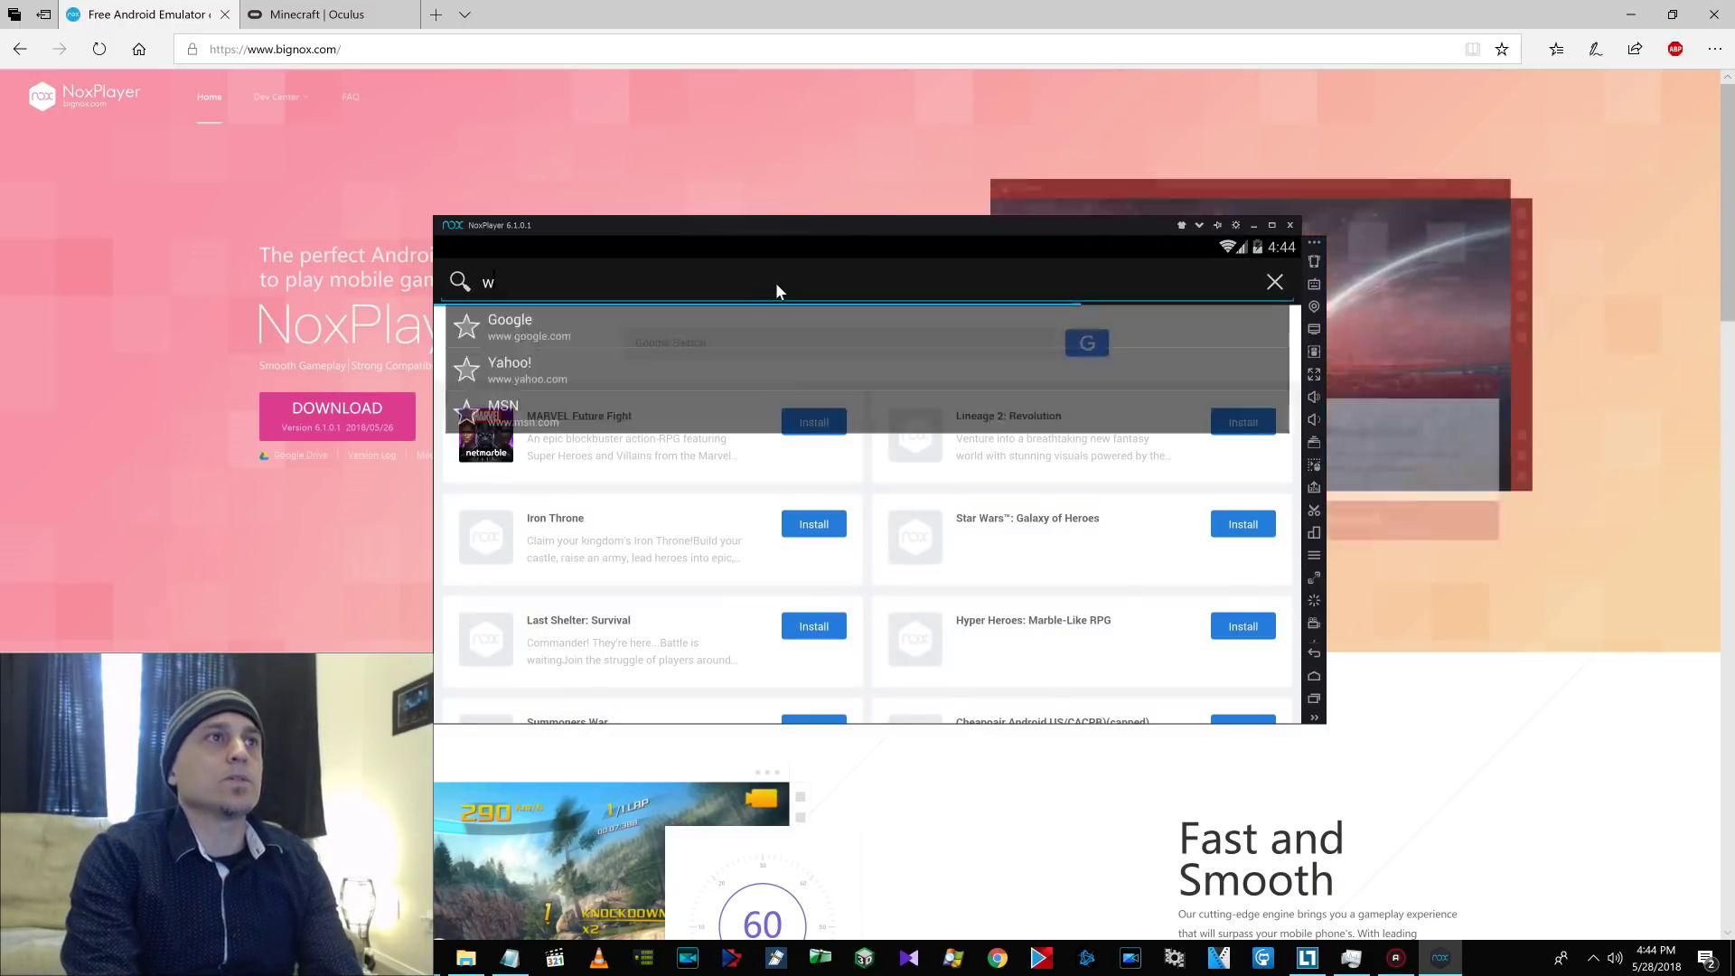
text(ww.google.com)
key(Return)
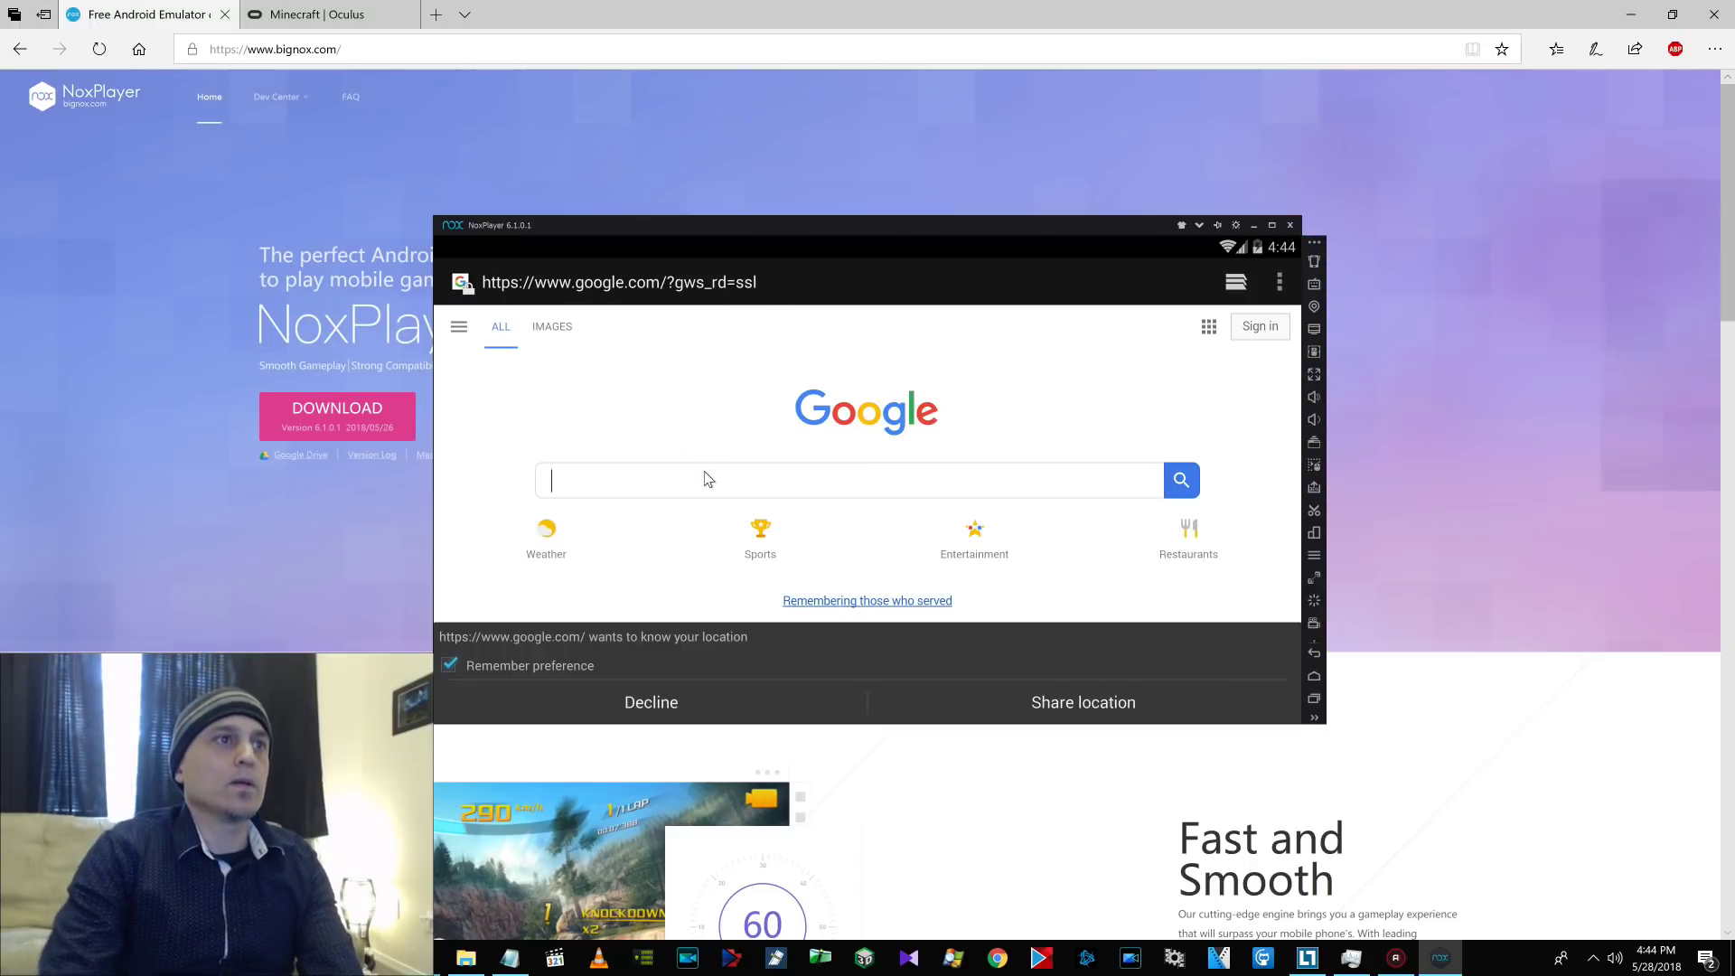
Search Google for 'aptoid', open the Aptoide site declining location, and download the installer.
click(708, 479)
text(aptoid)
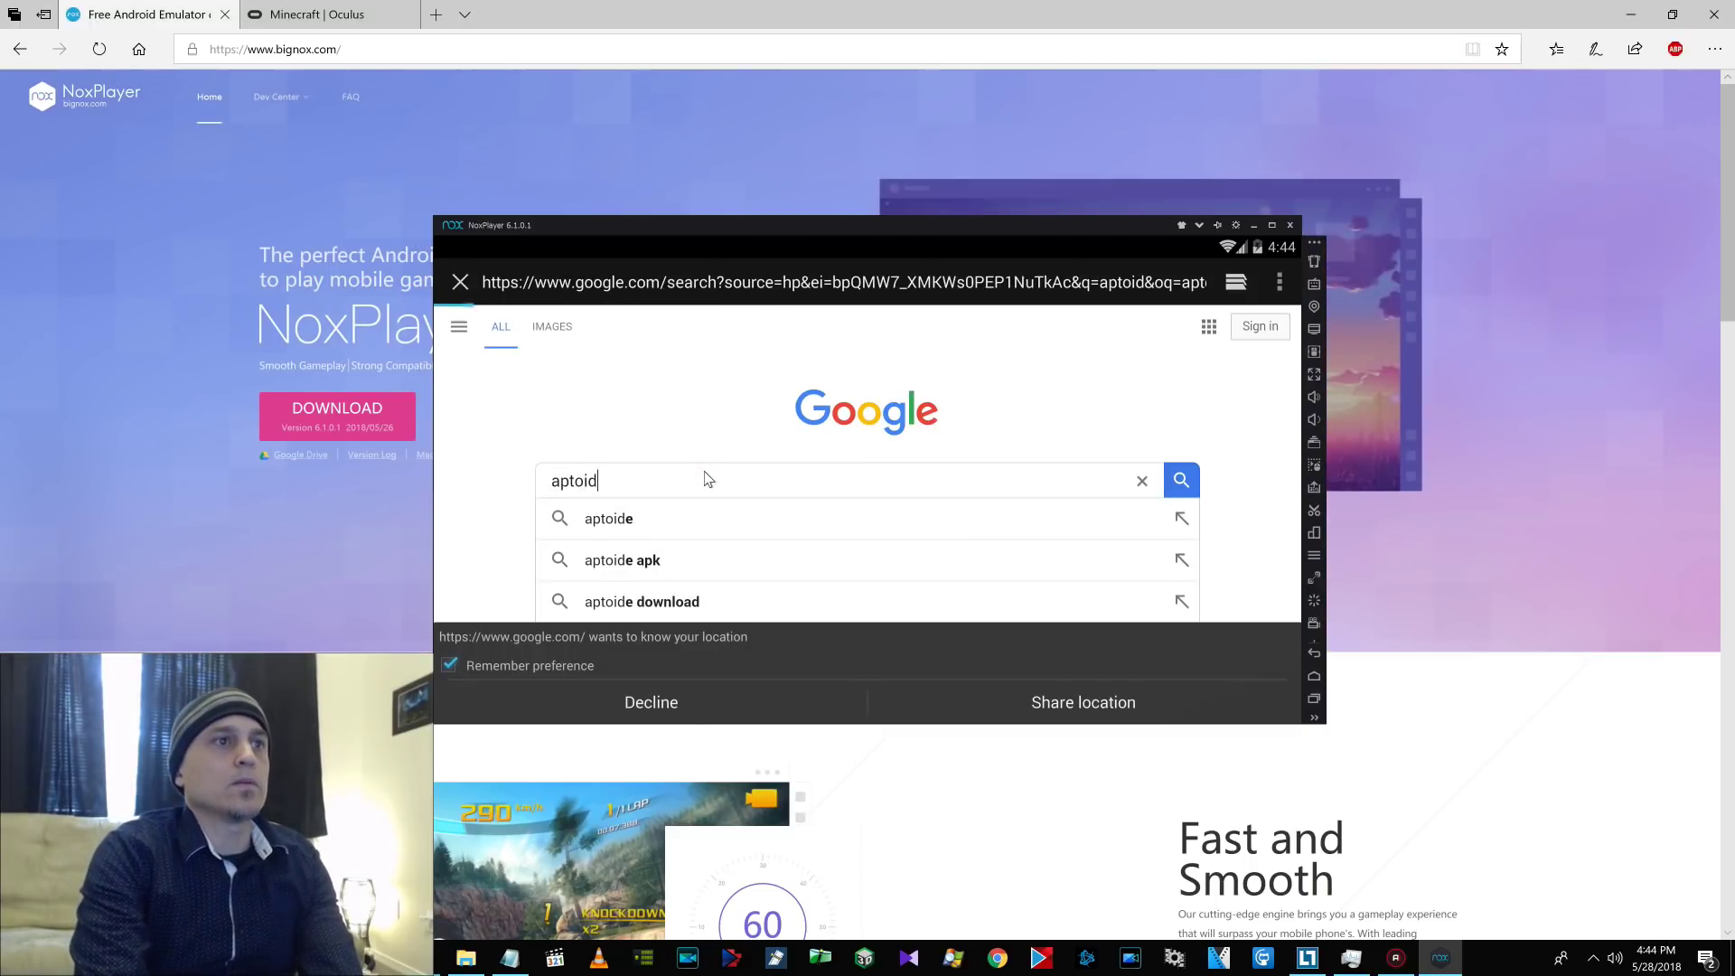
key(Return)
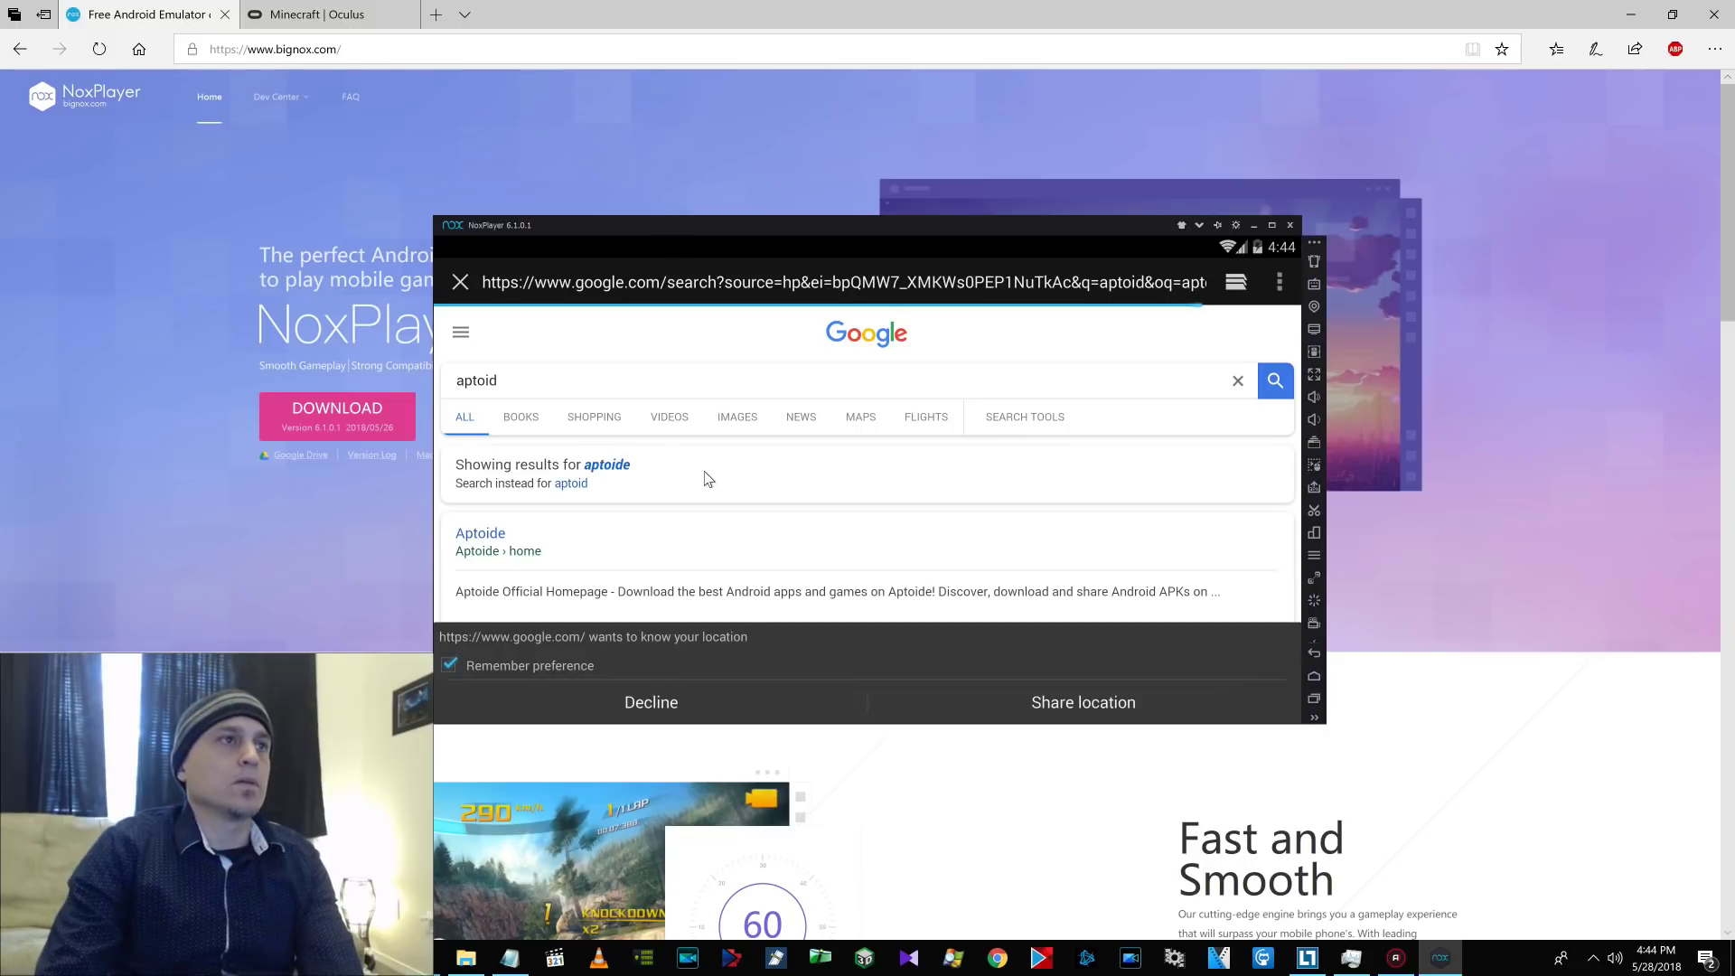
click(524, 533)
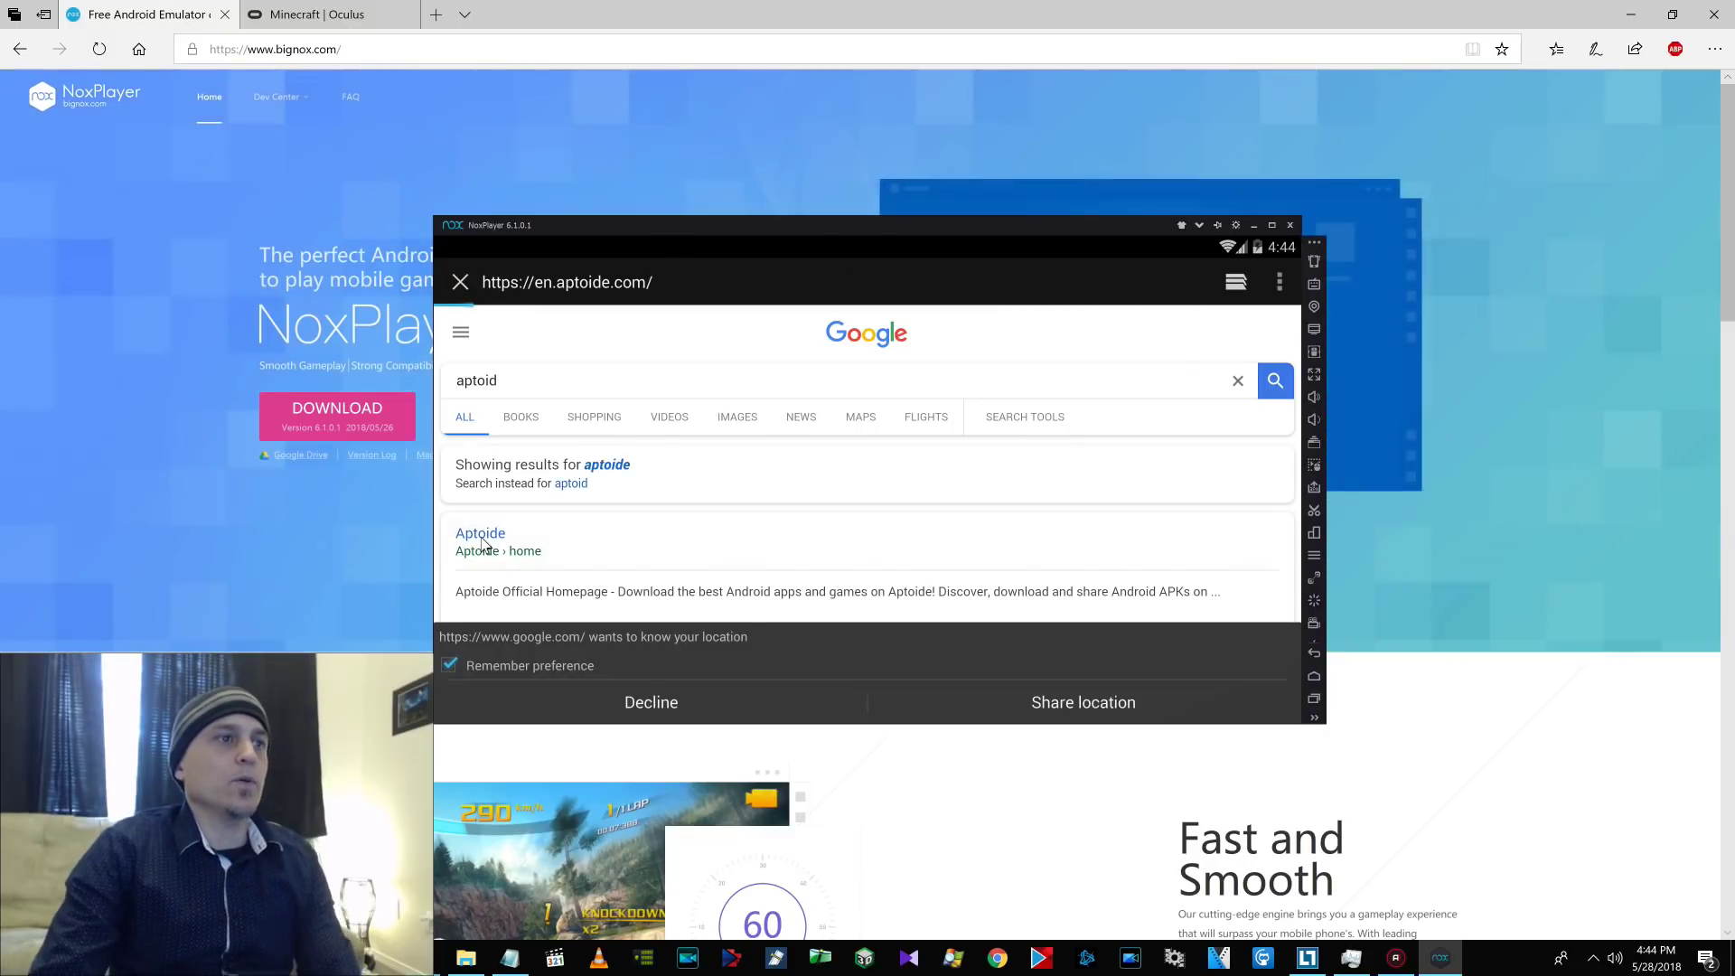
click(614, 705)
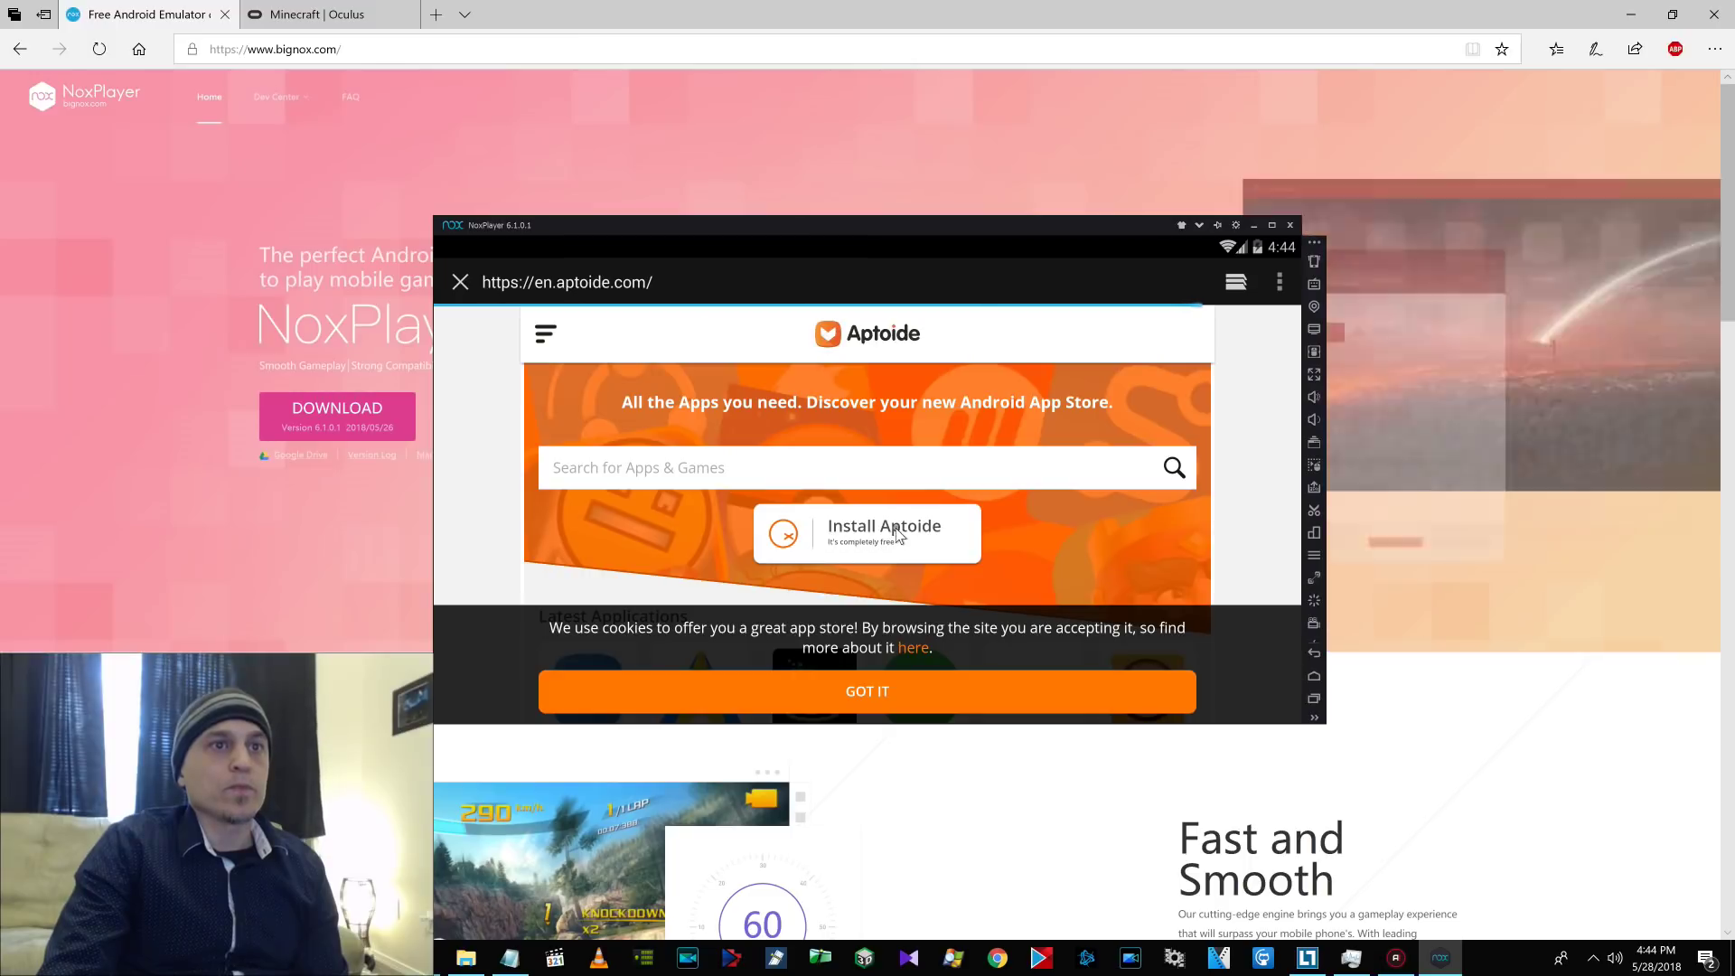
click(897, 534)
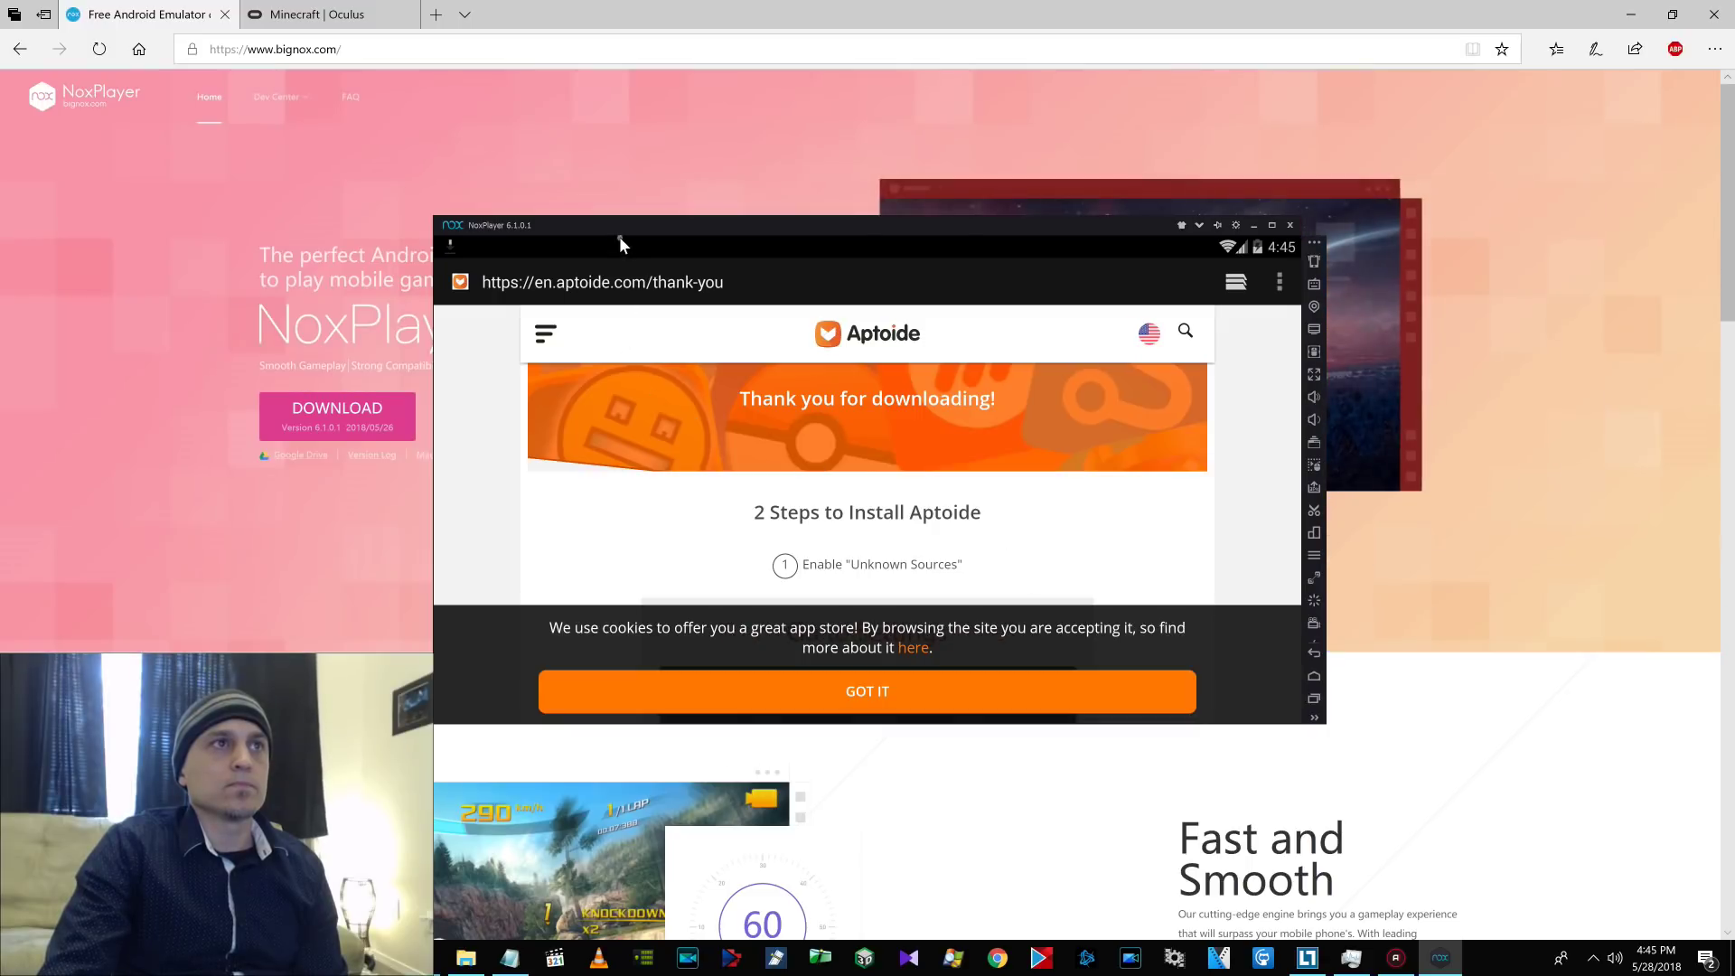
drag(620, 236, 653, 608)
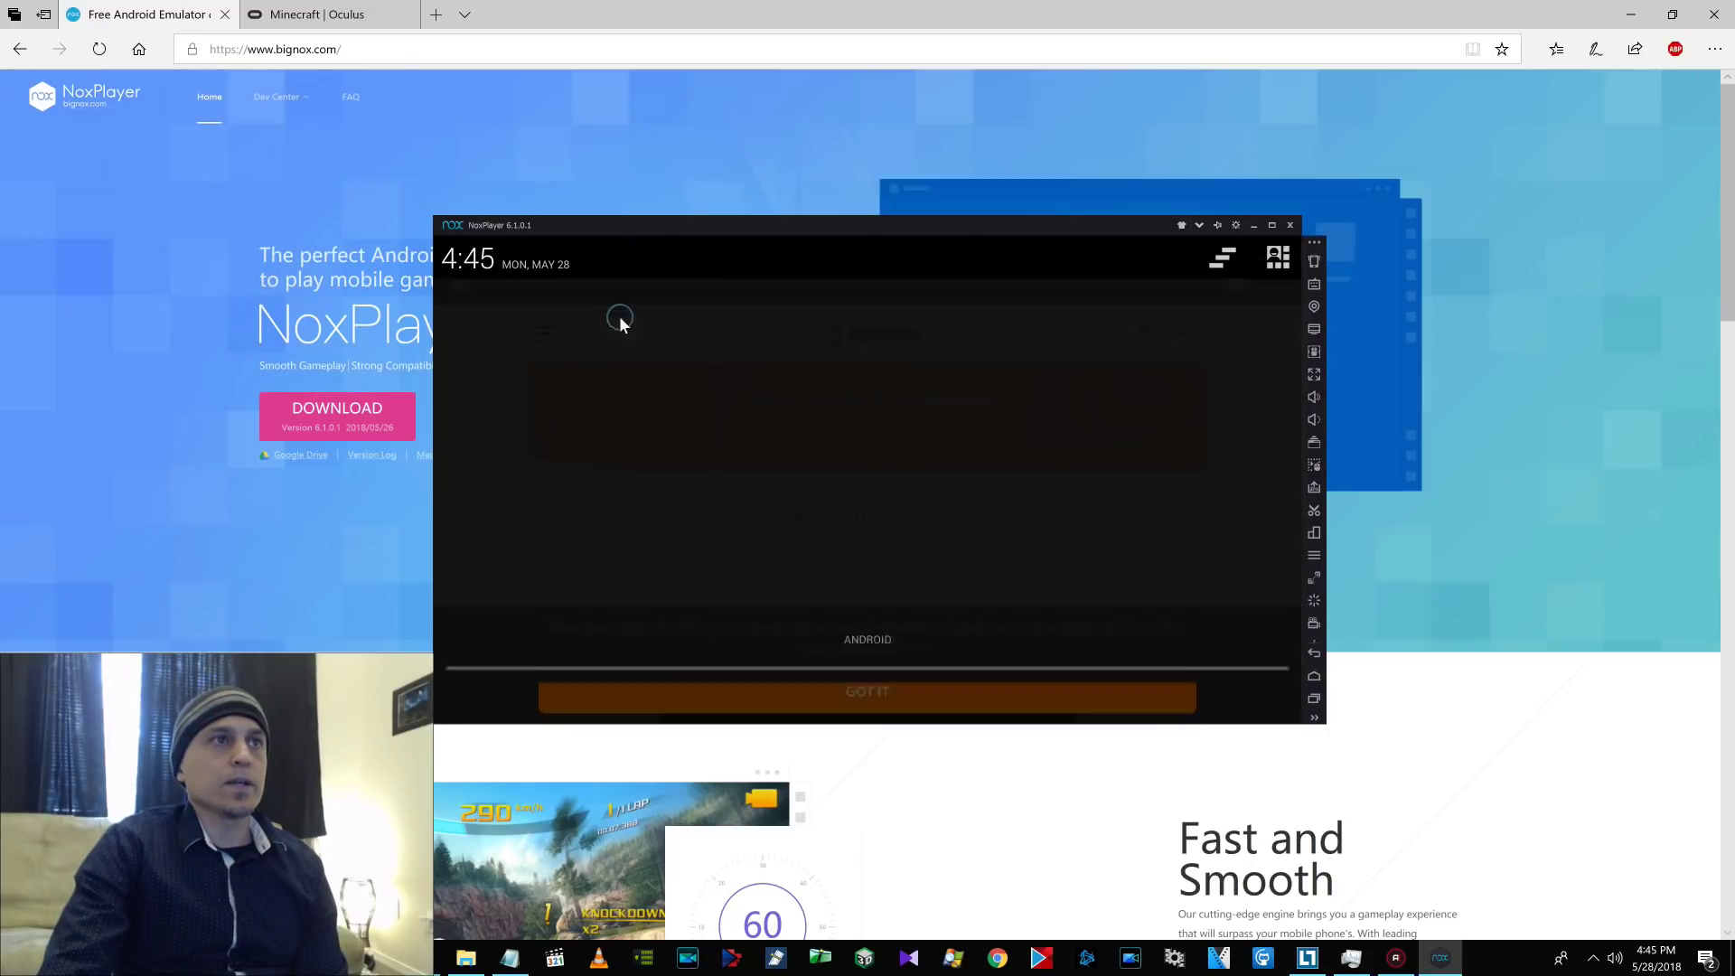
Install the downloaded aptoide-8.6.4.1.apk from the notifications list.
click(620, 318)
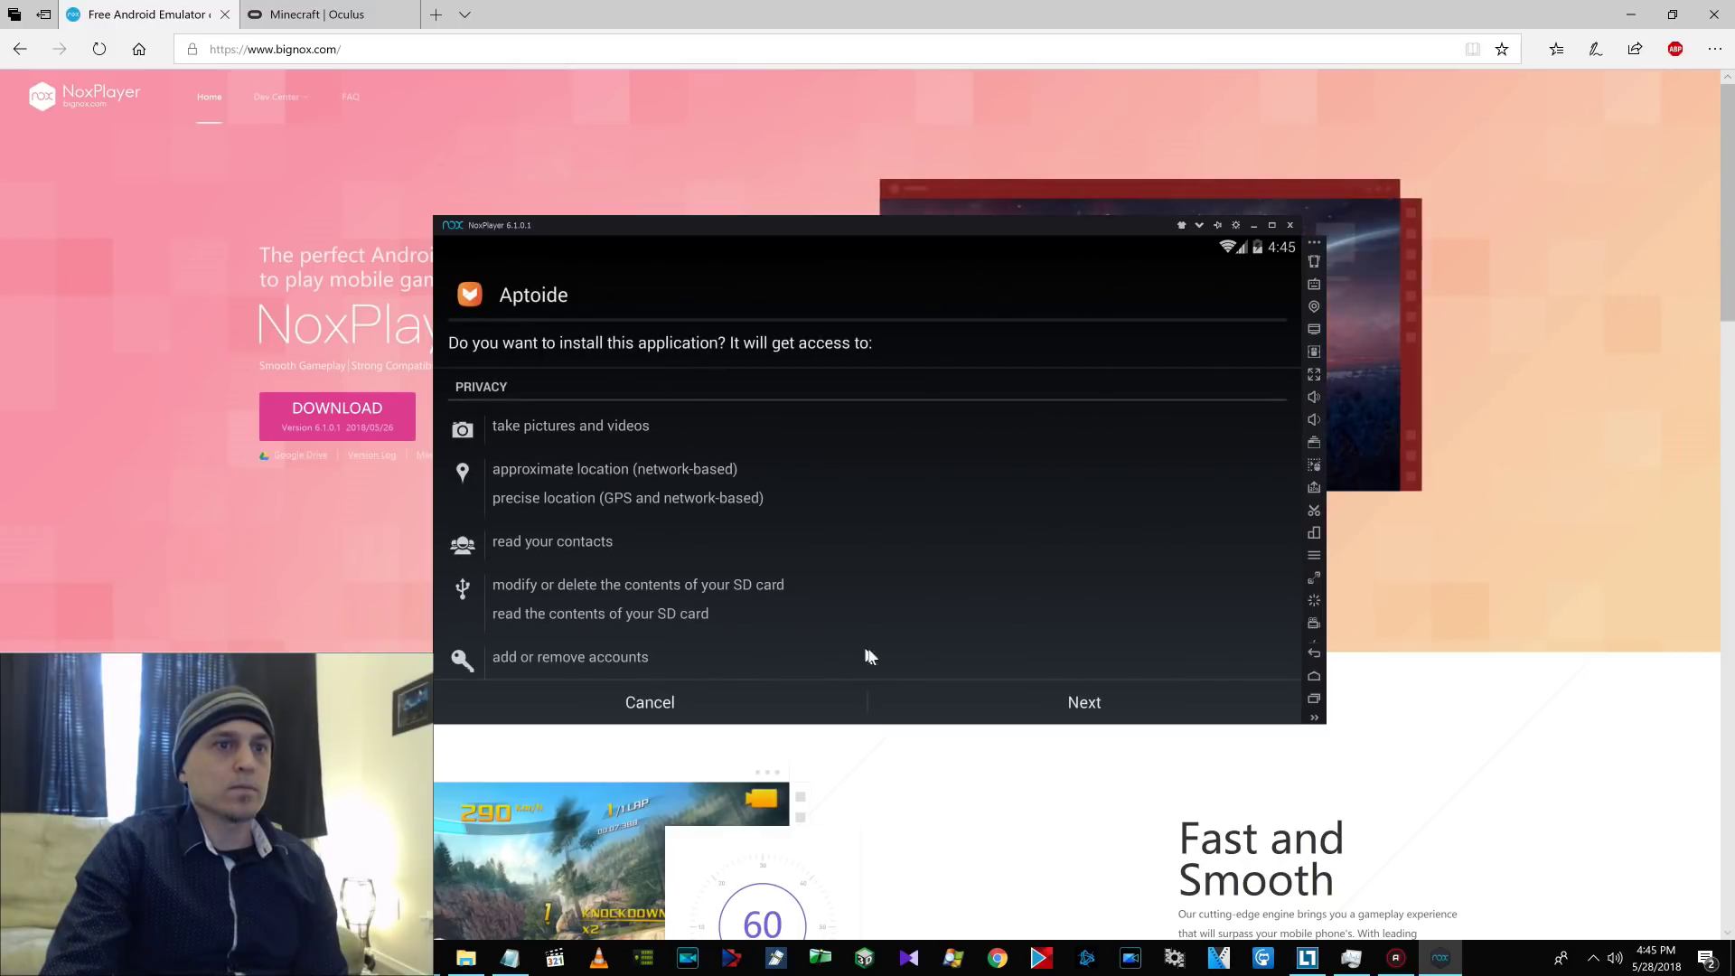
click(1048, 700)
click(1048, 700)
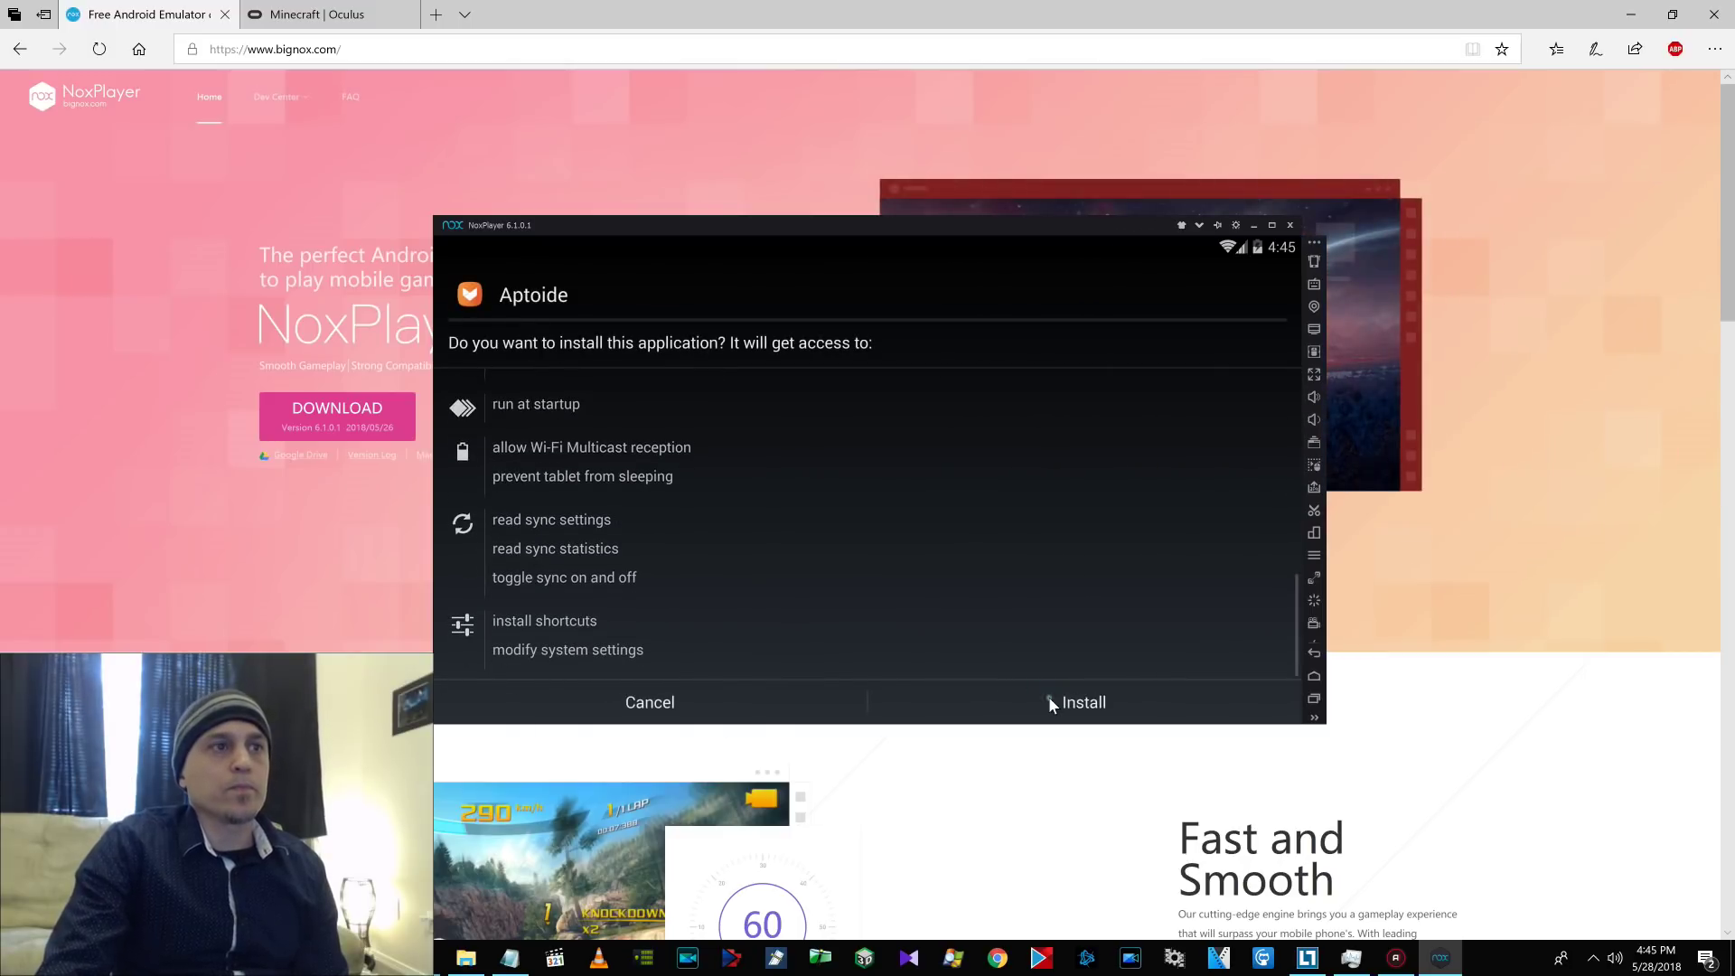
click(1048, 702)
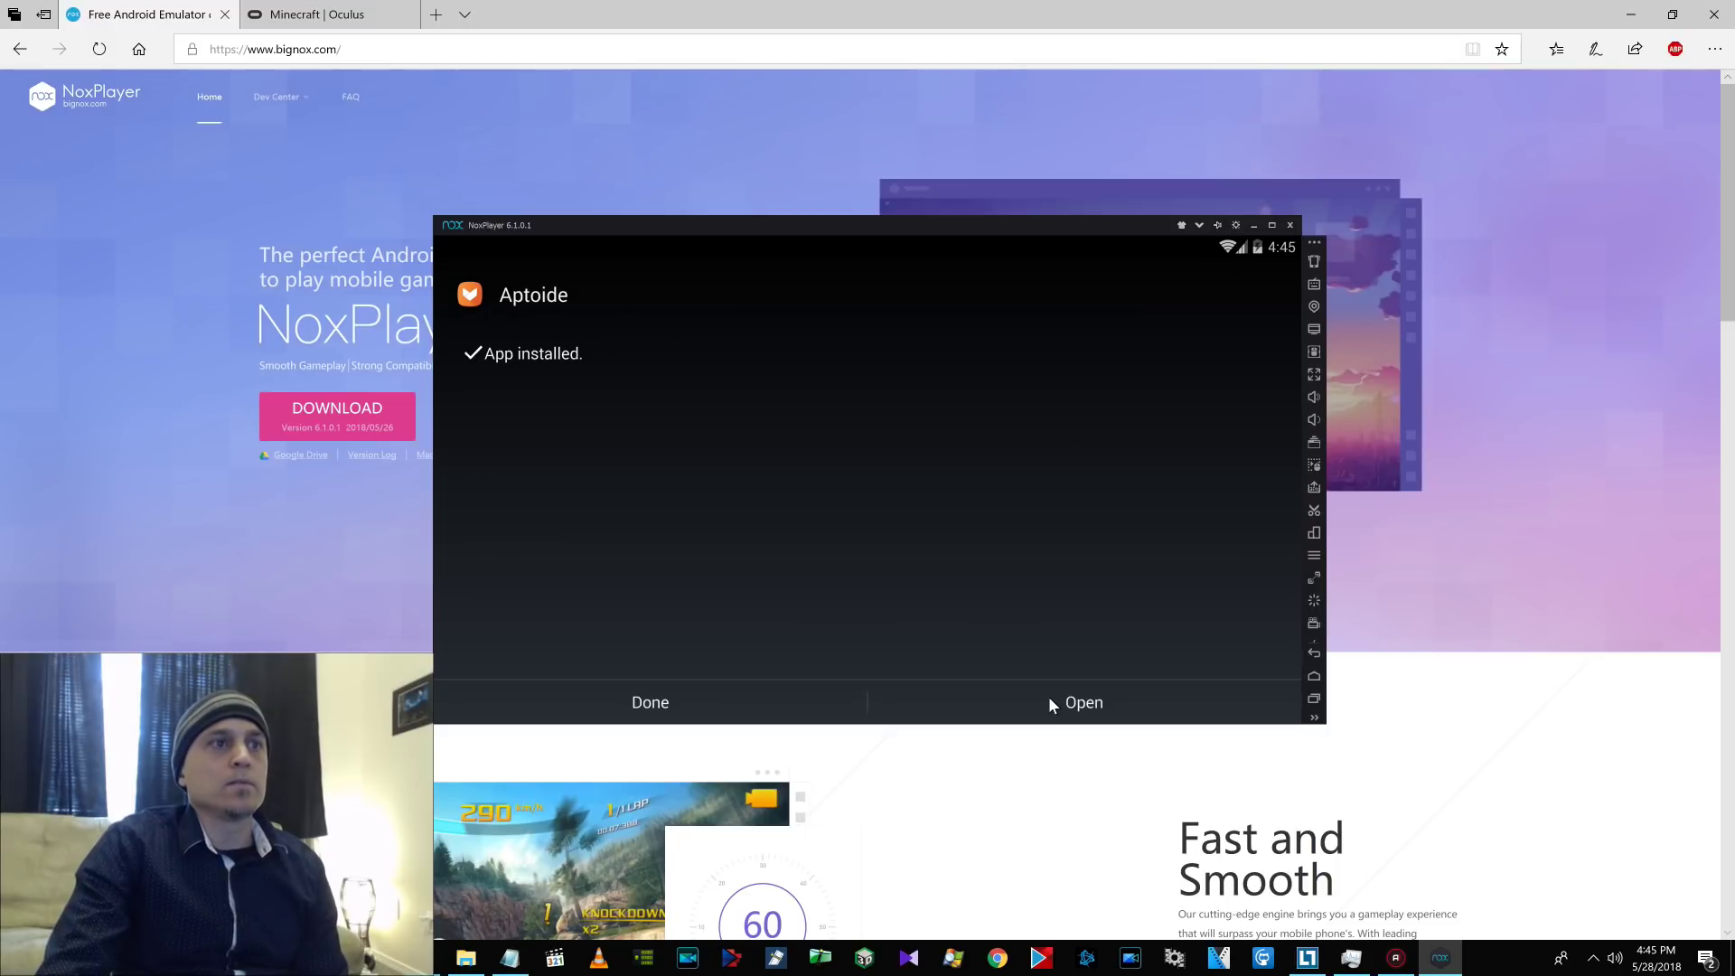
Open Aptoide and skip past its welcome screens to the store.
click(1083, 704)
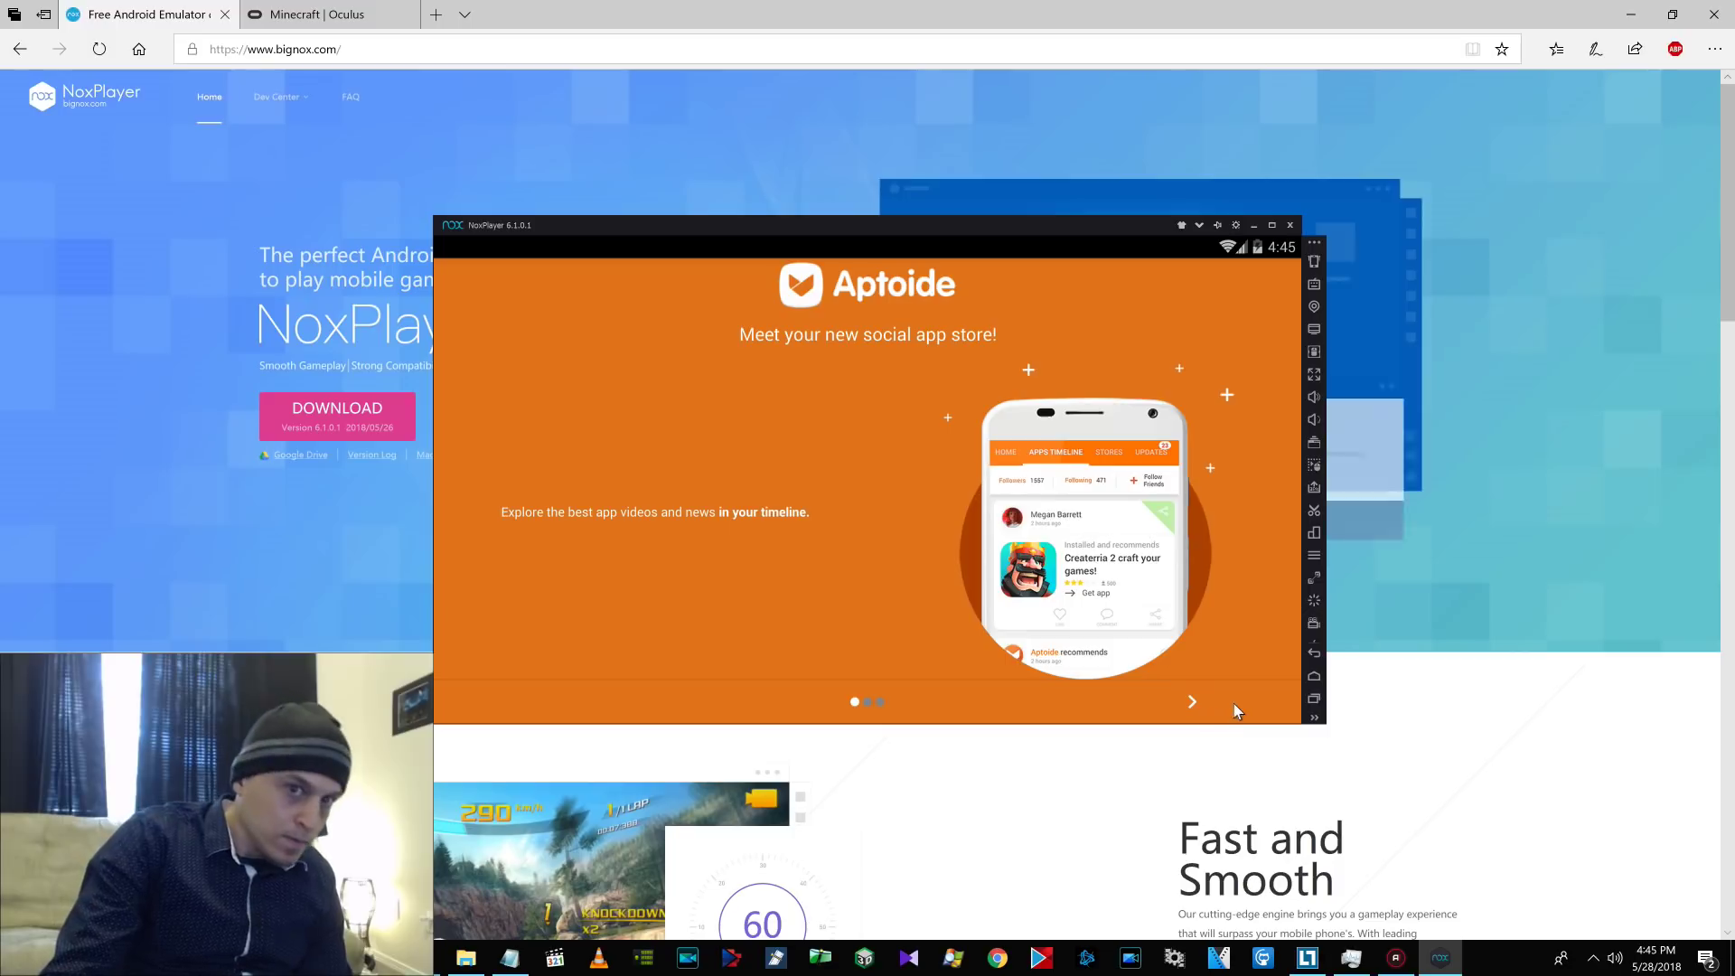
click(1193, 701)
click(1192, 701)
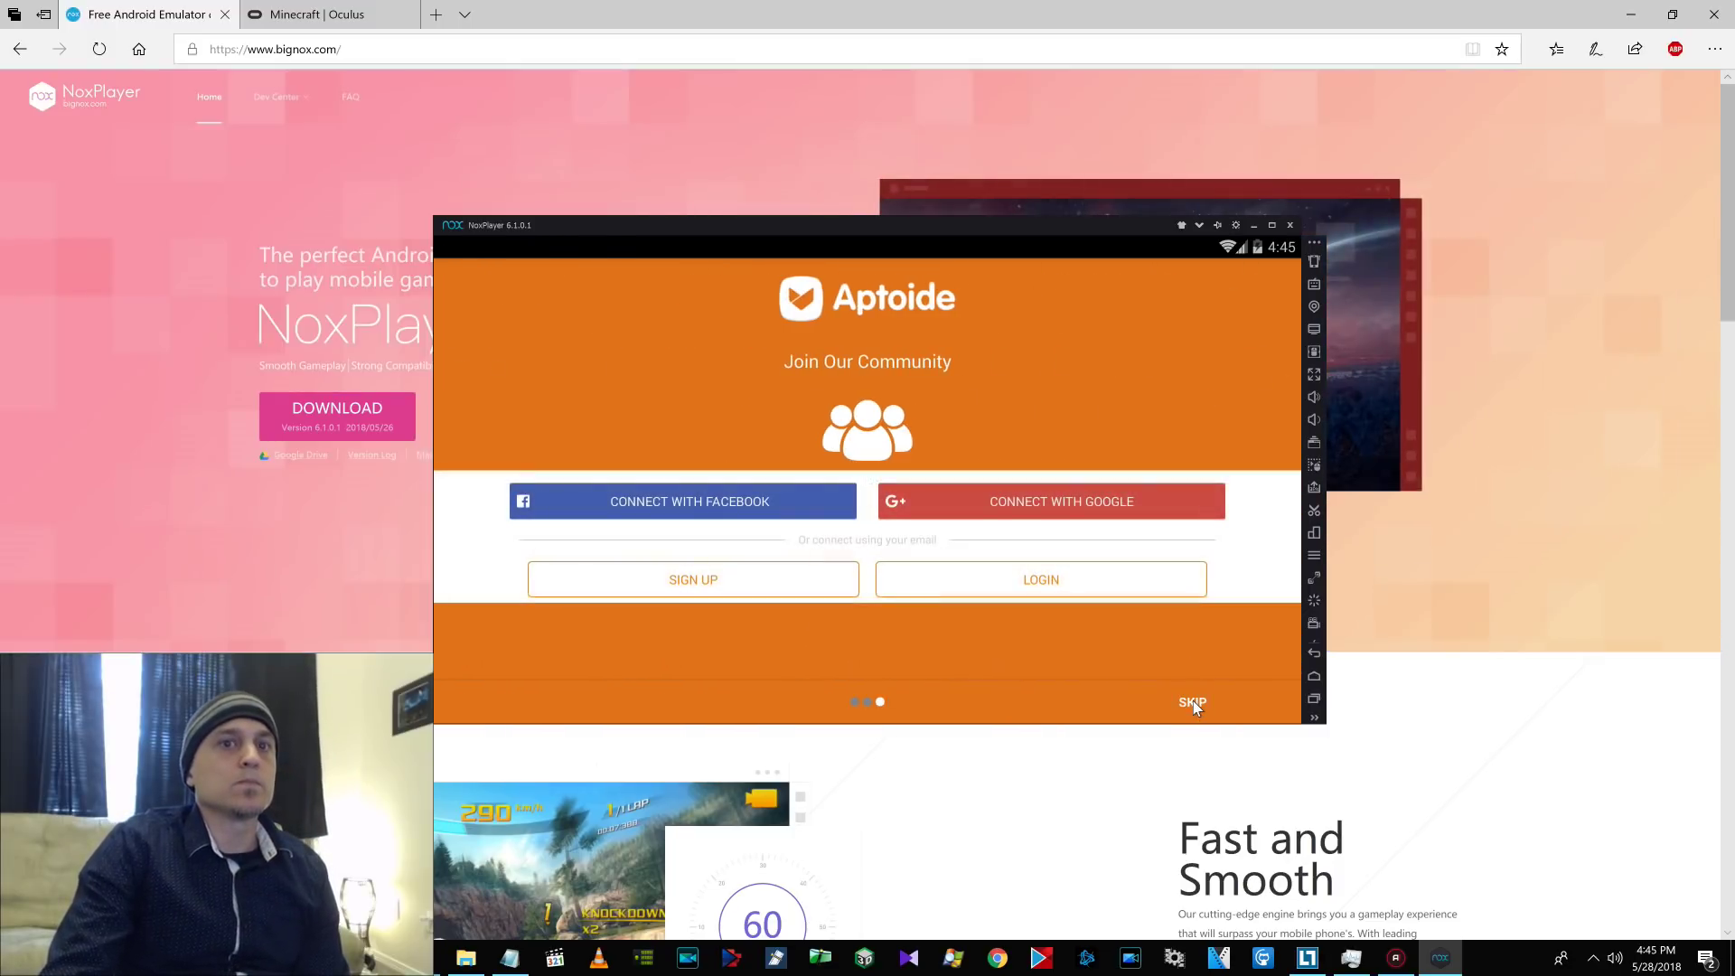
click(1192, 701)
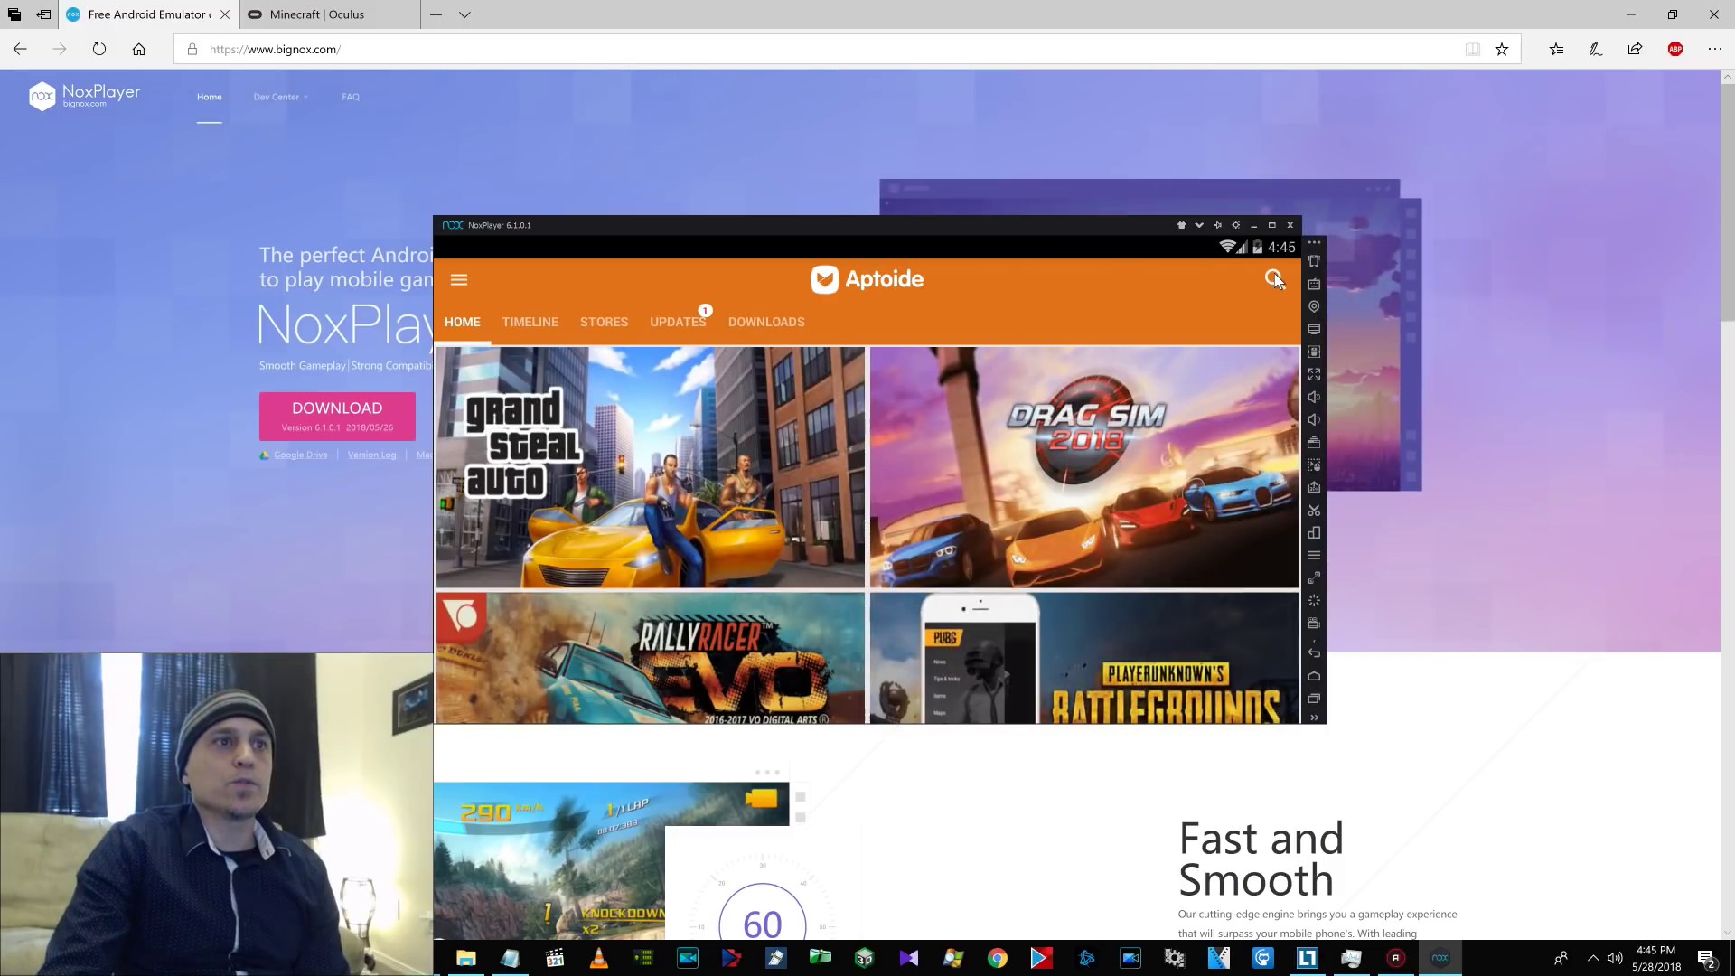
Search Aptoide for 'Oculus' and open the first result's page.
click(1274, 278)
text(O)
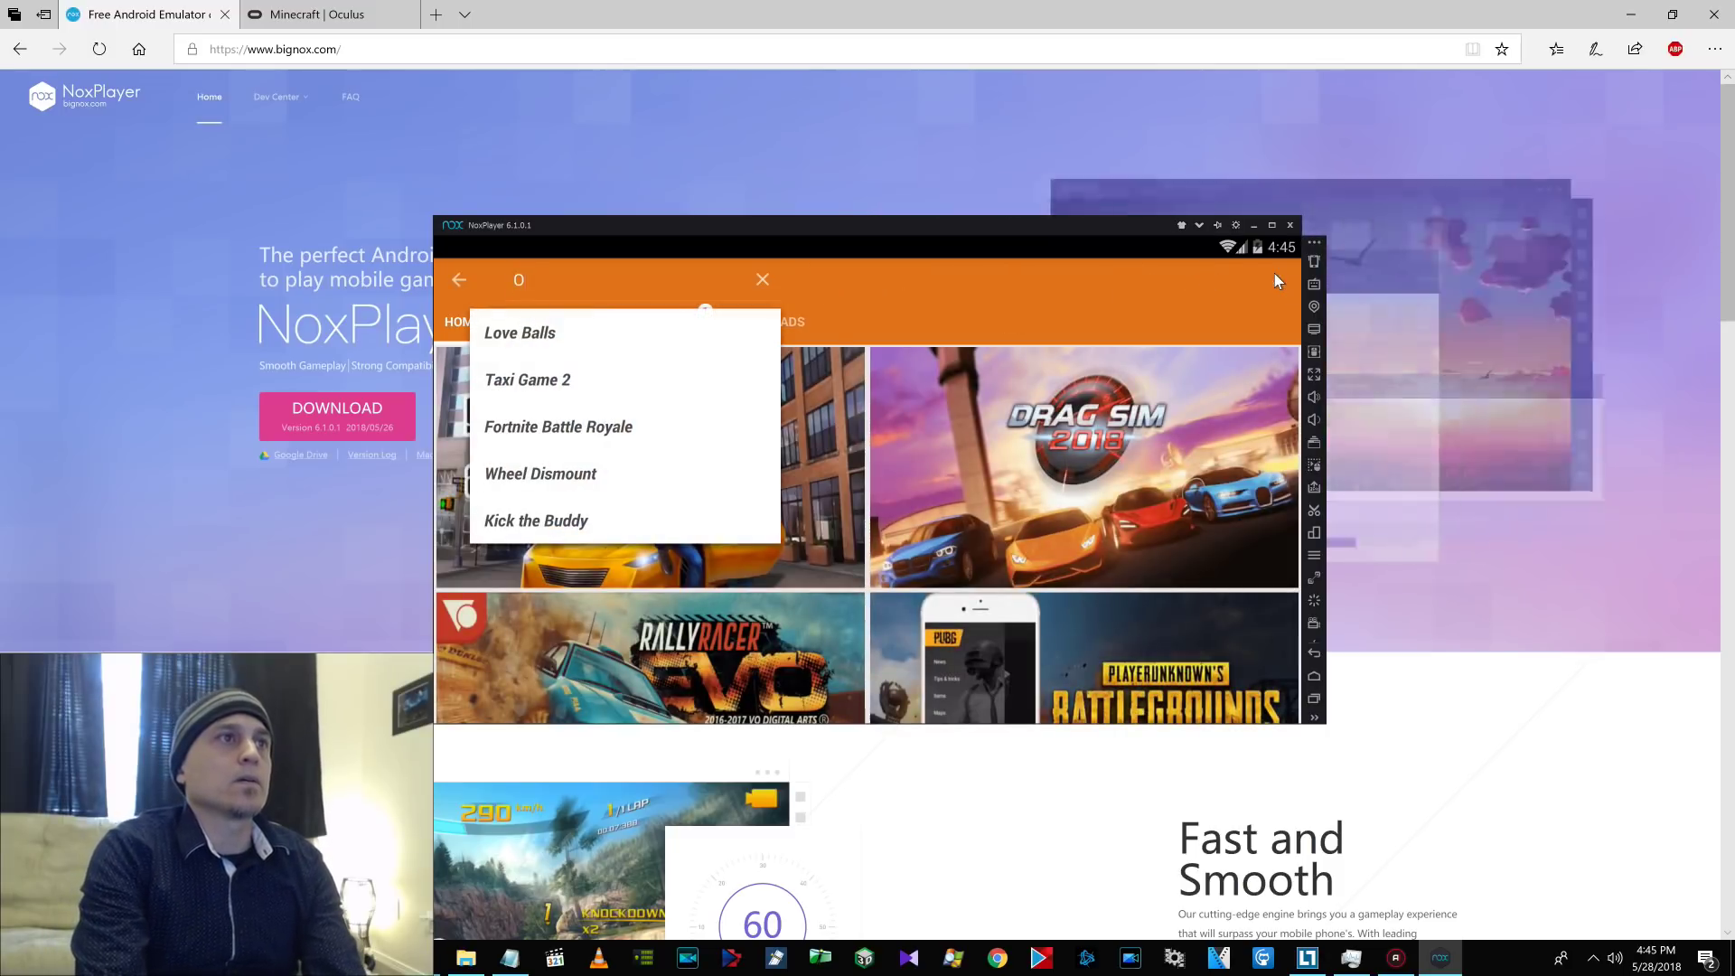
text(culus)
key(Return)
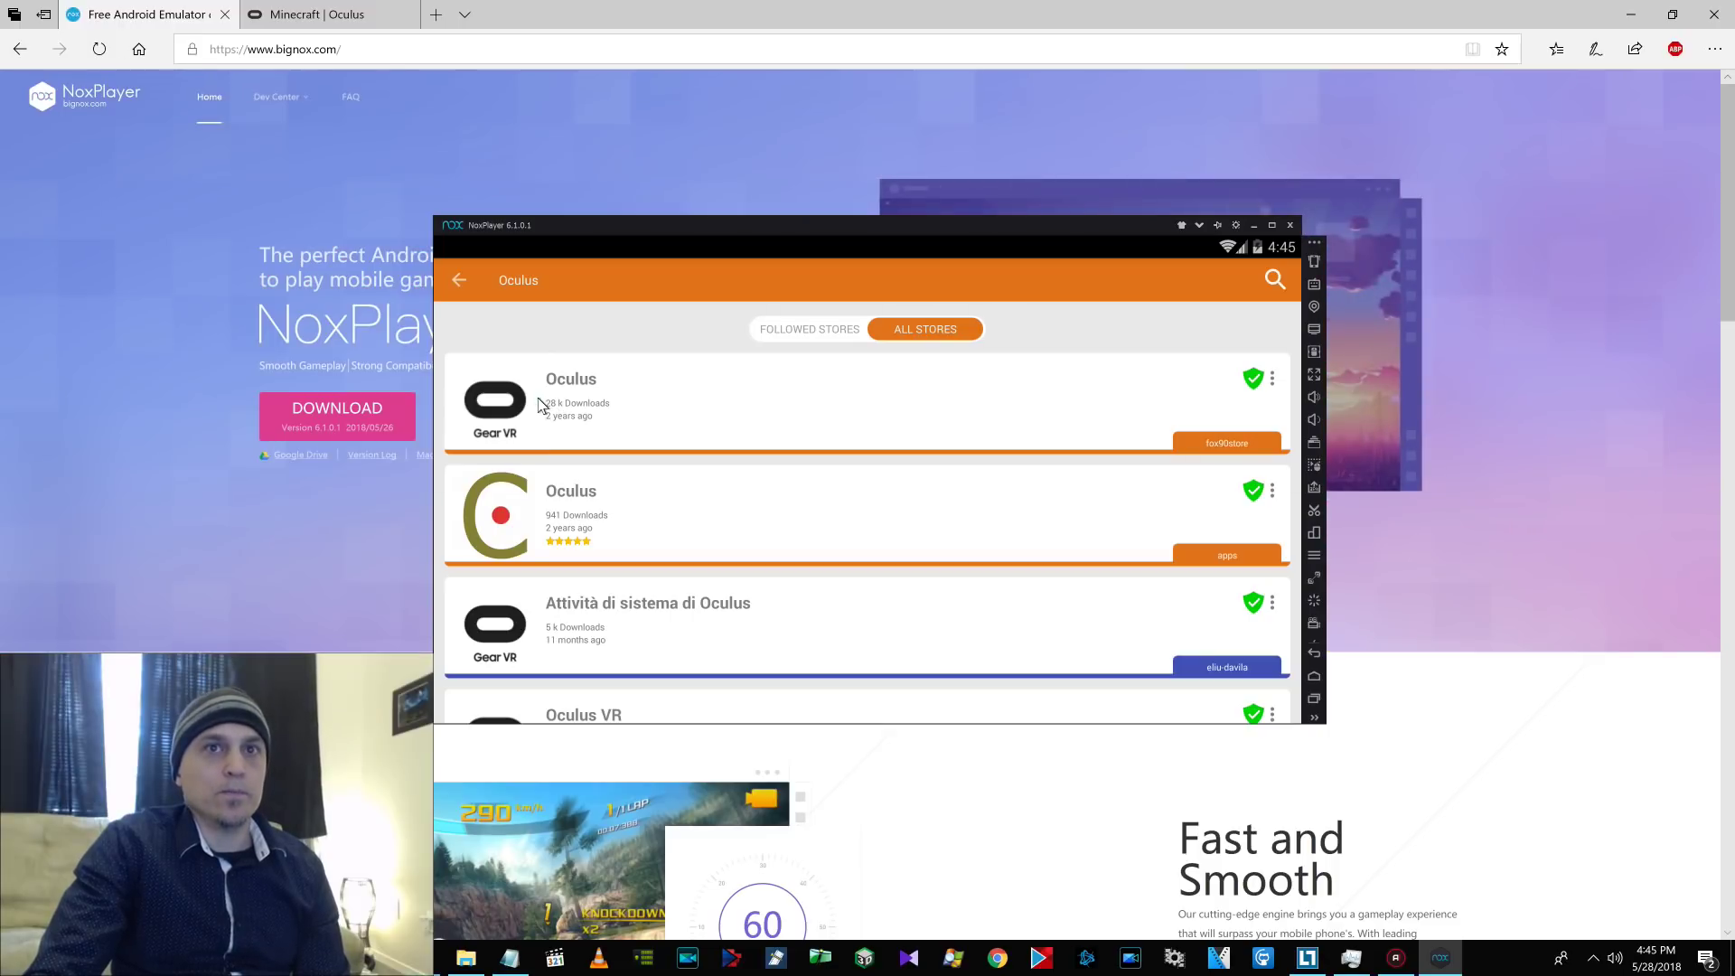
click(538, 398)
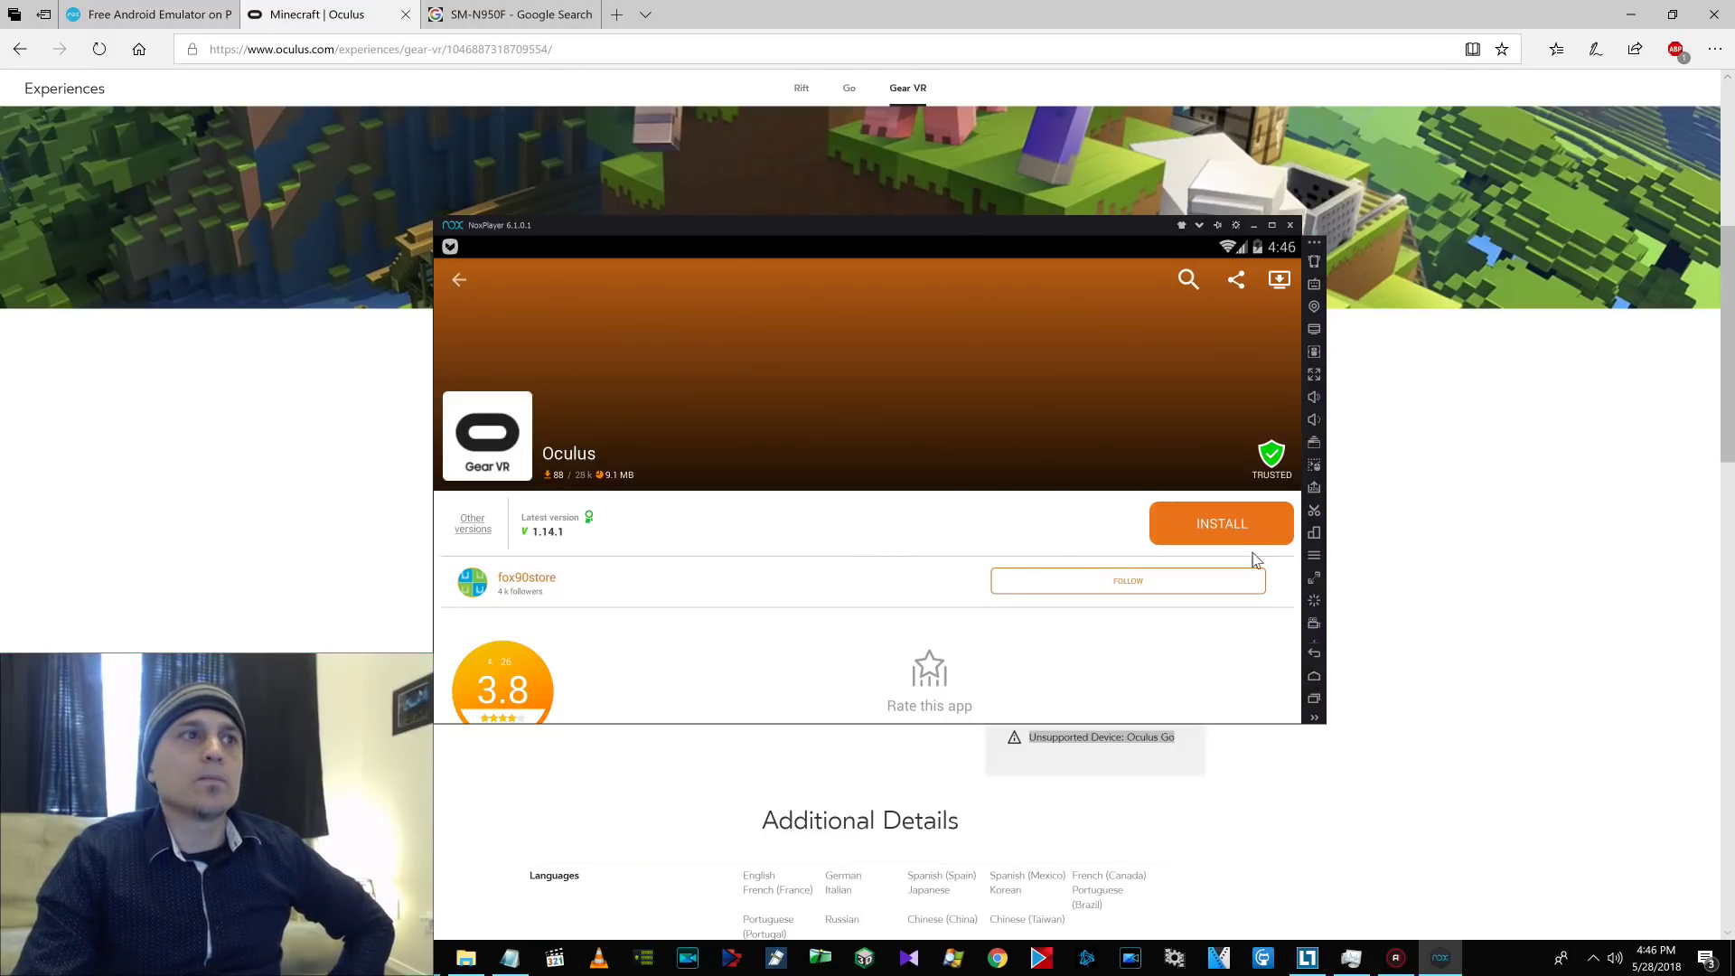
mouse_move(794, 589)
mouse_down()
mouse_move(805, 422)
mouse_move(786, 585)
mouse_up()
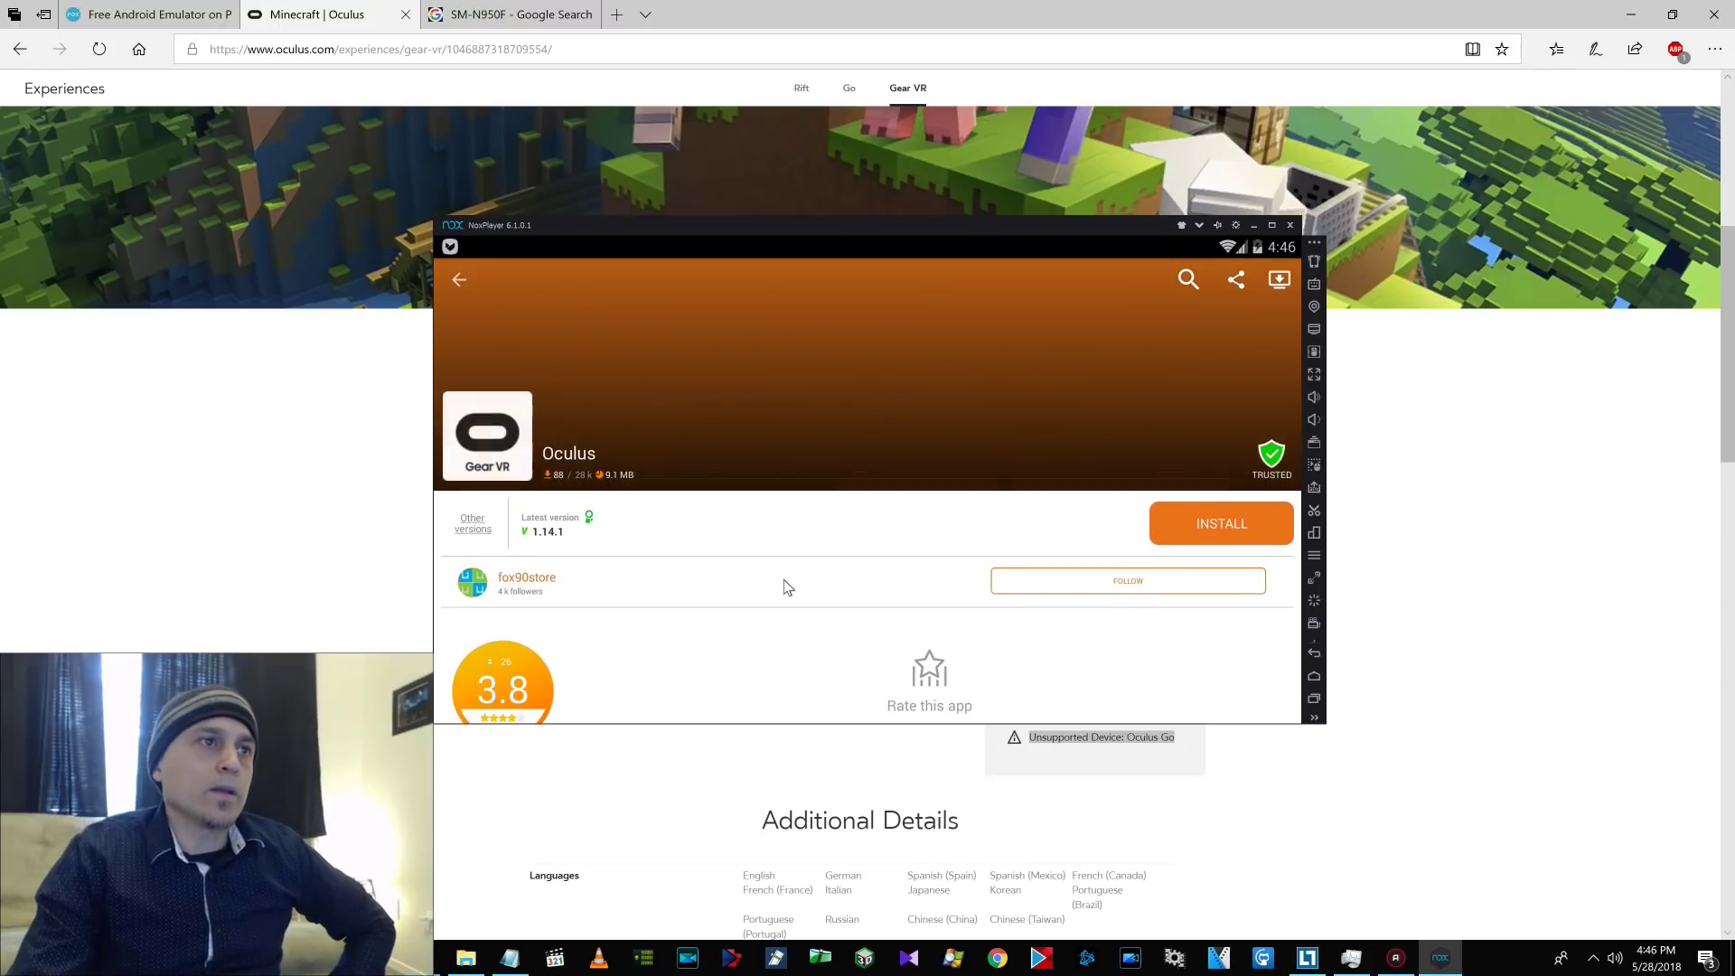
Install the Oculus app through its permission list and launch it.
click(1226, 528)
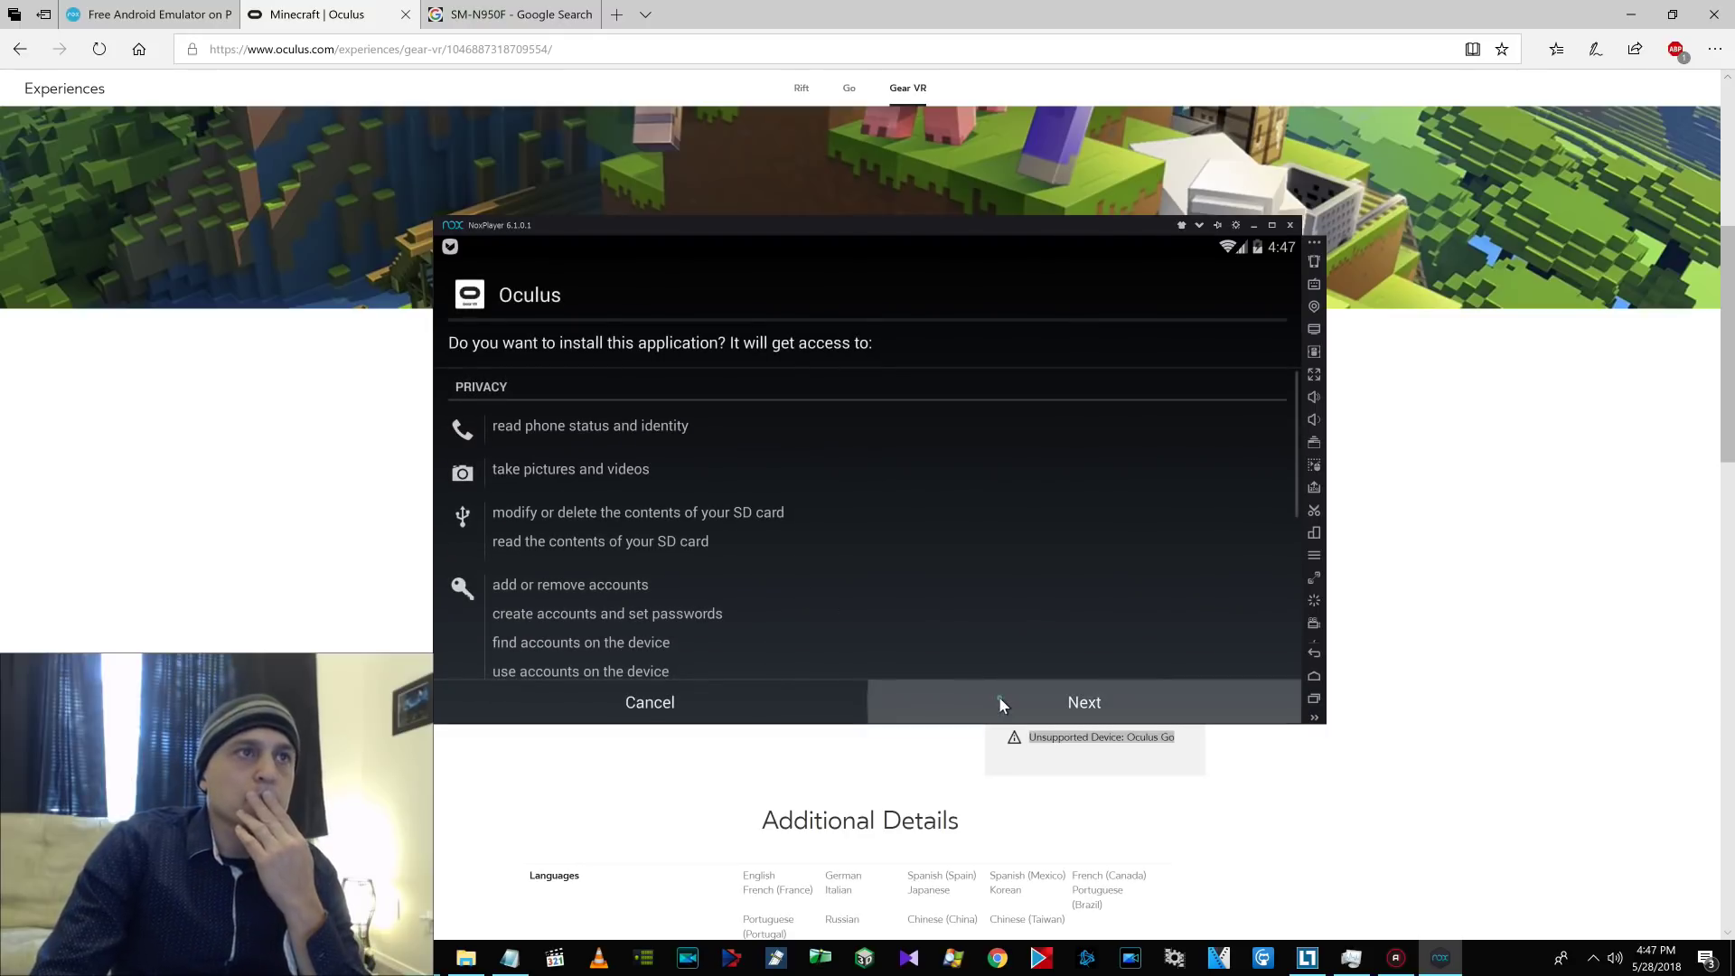
click(999, 698)
click(999, 697)
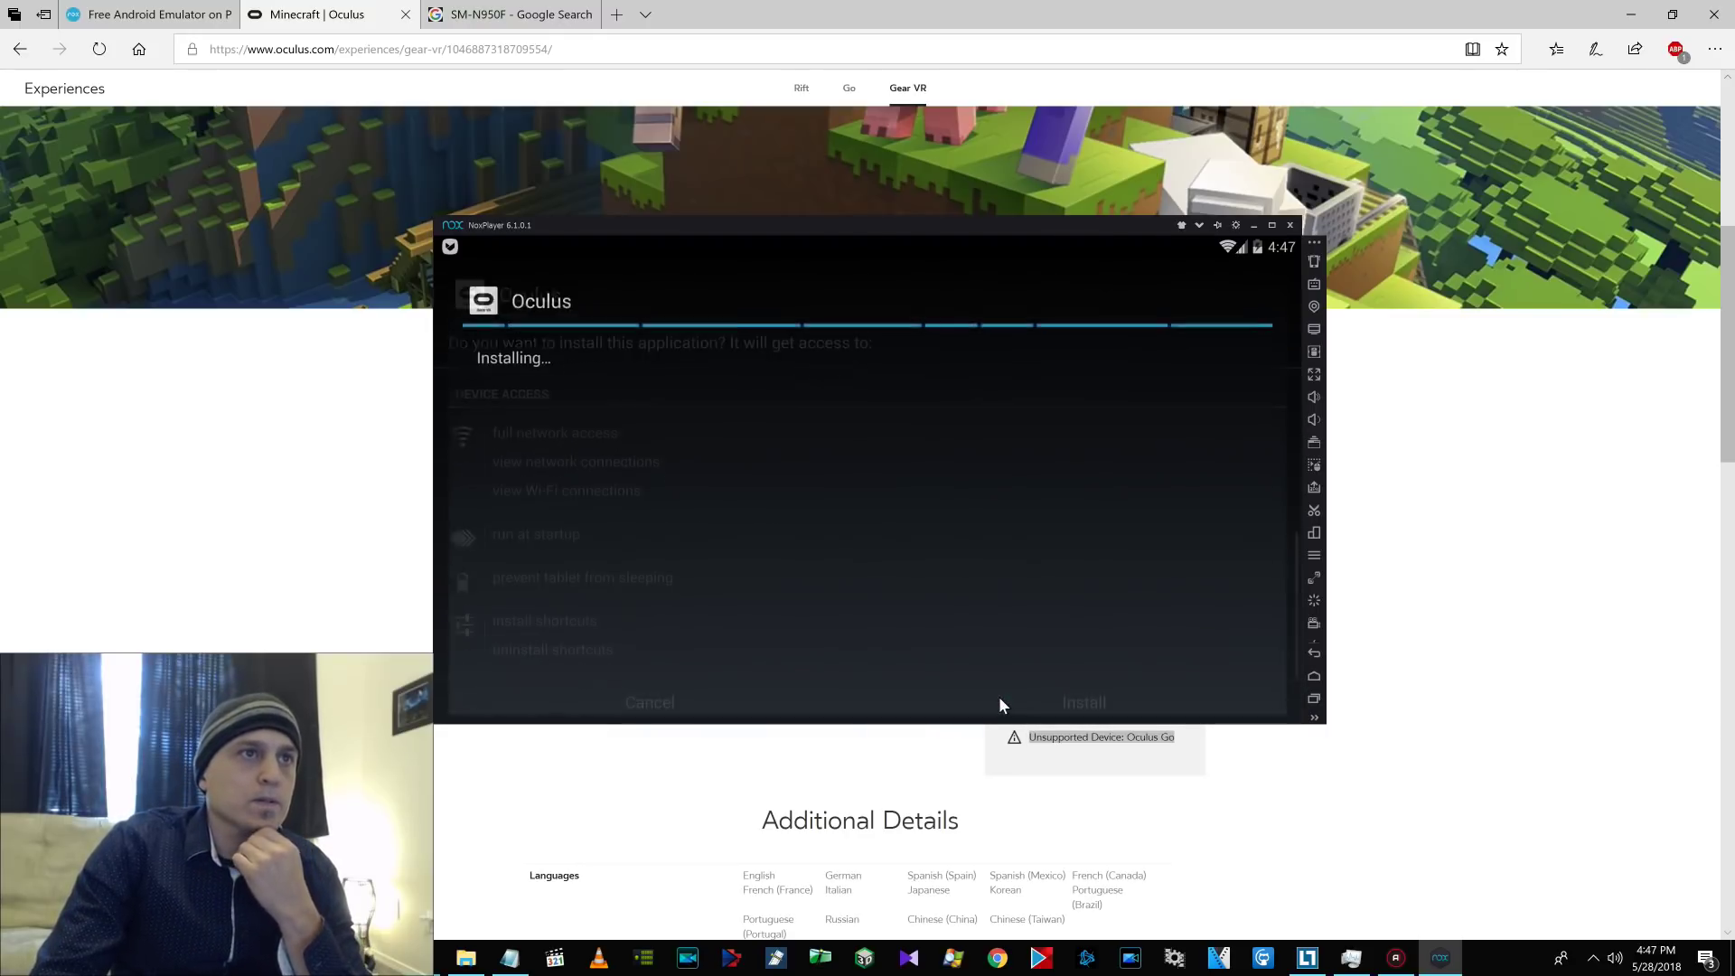
click(999, 697)
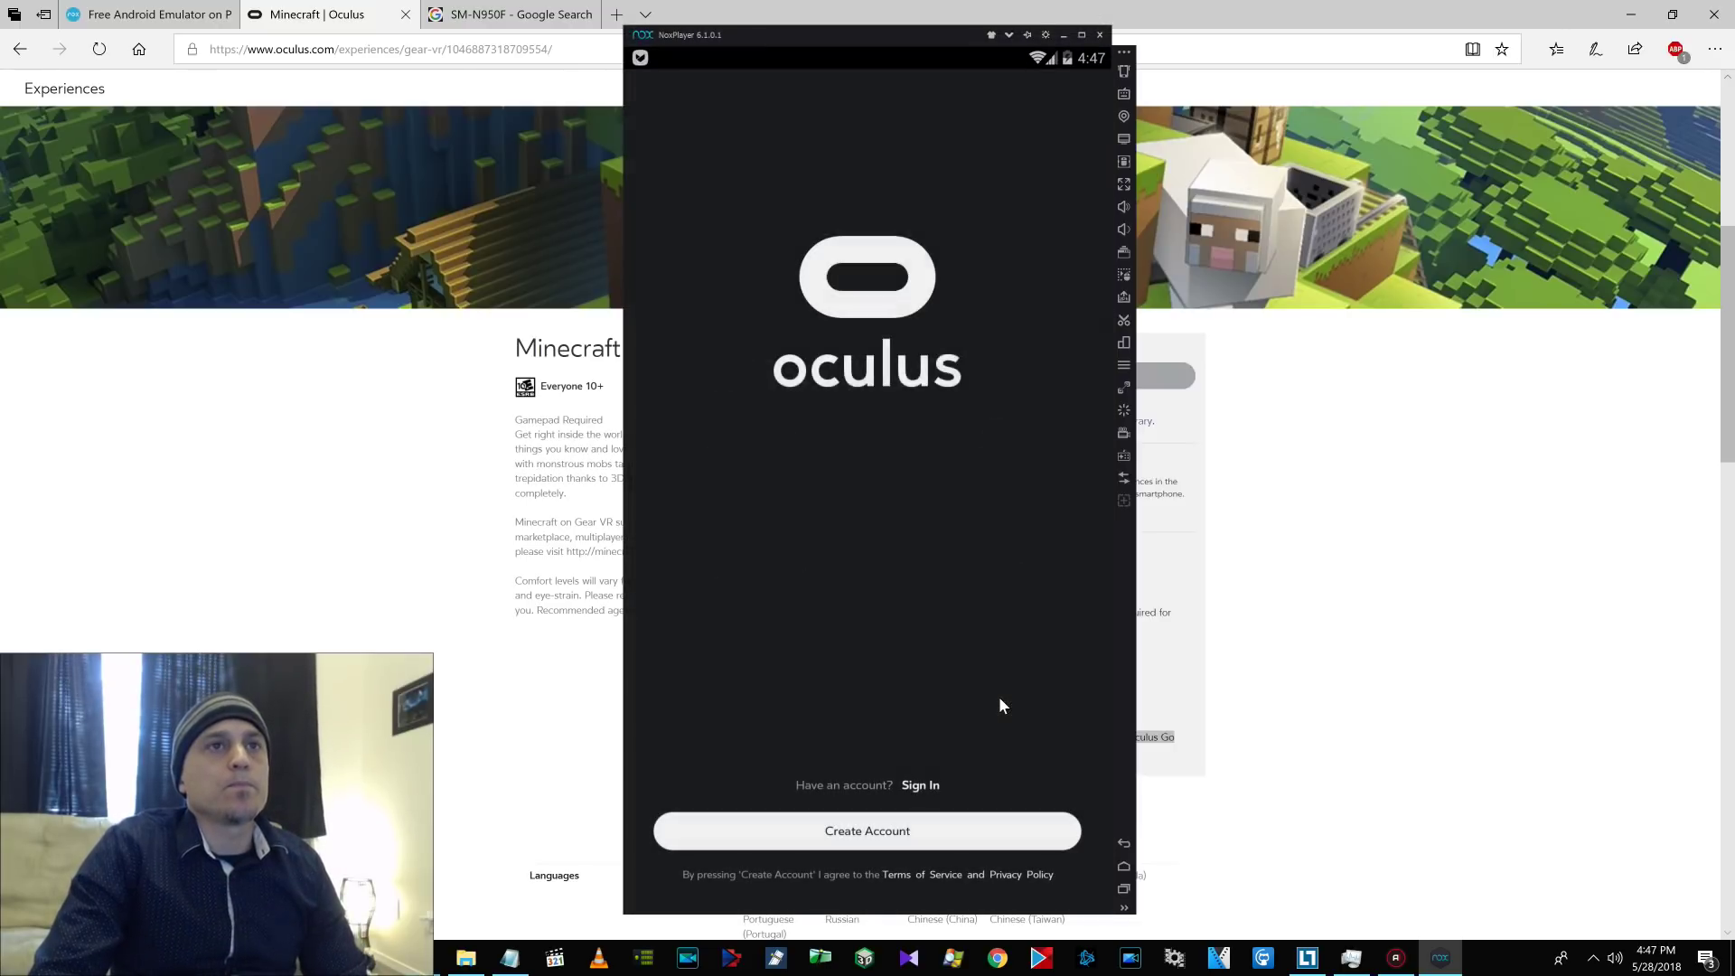
Sign in to the Oculus app with the account credentials and skip adding a payment card.
click(924, 785)
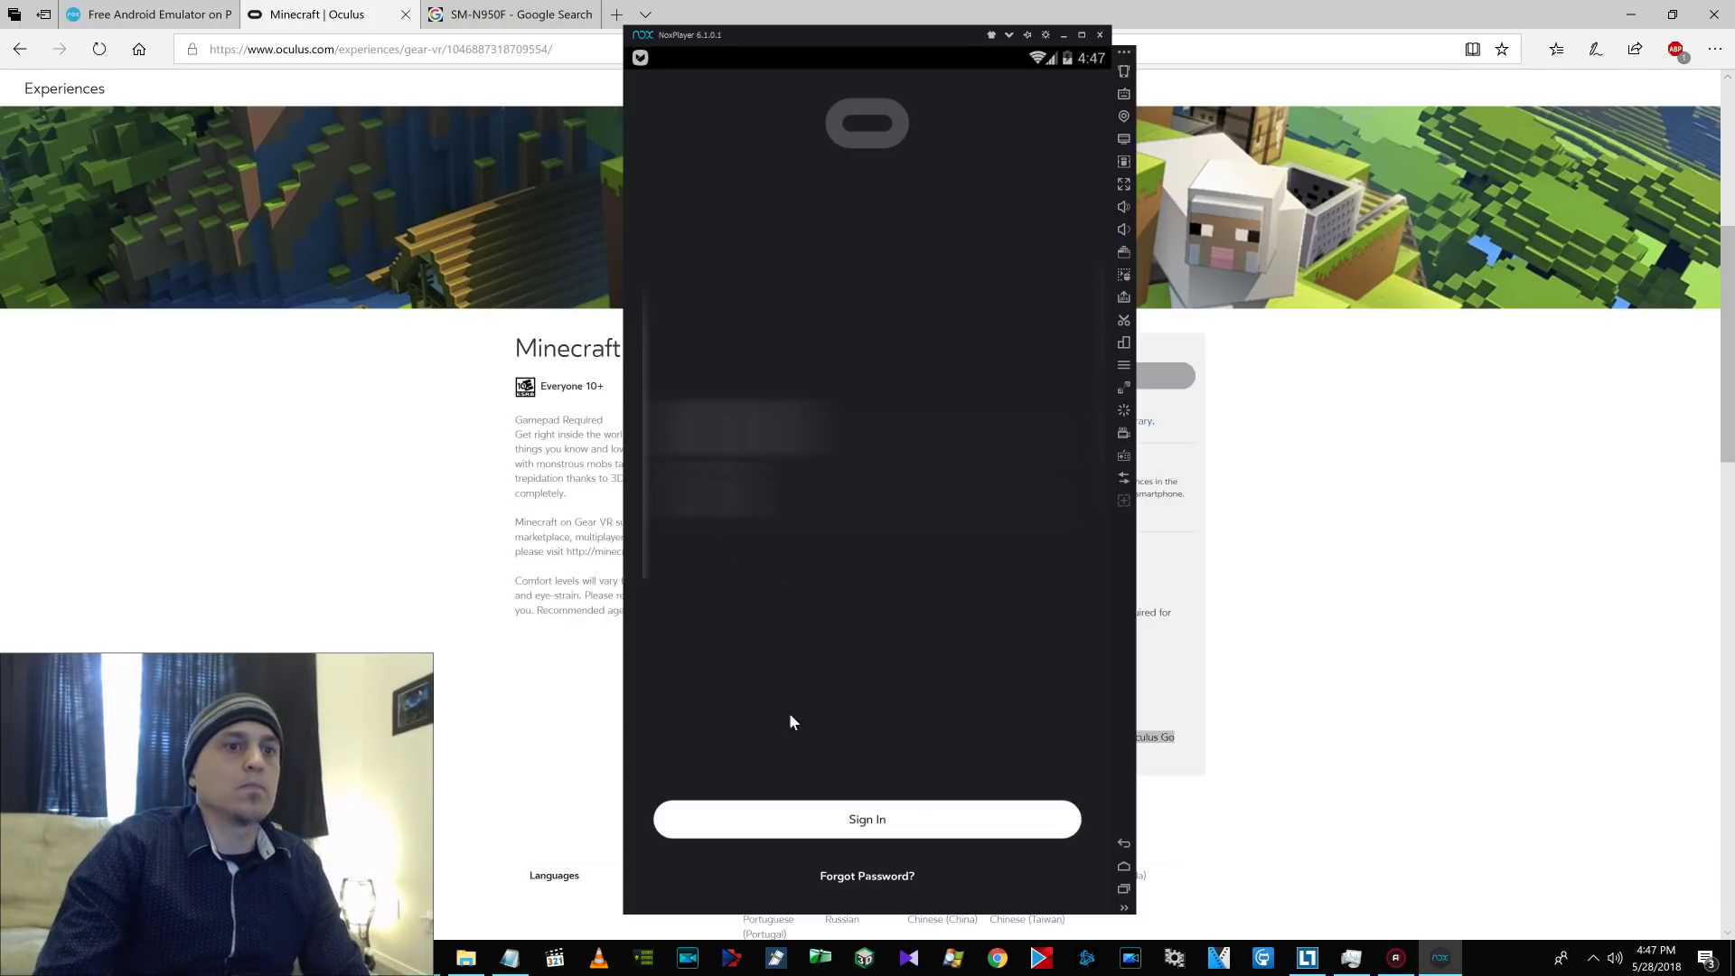
click(876, 821)
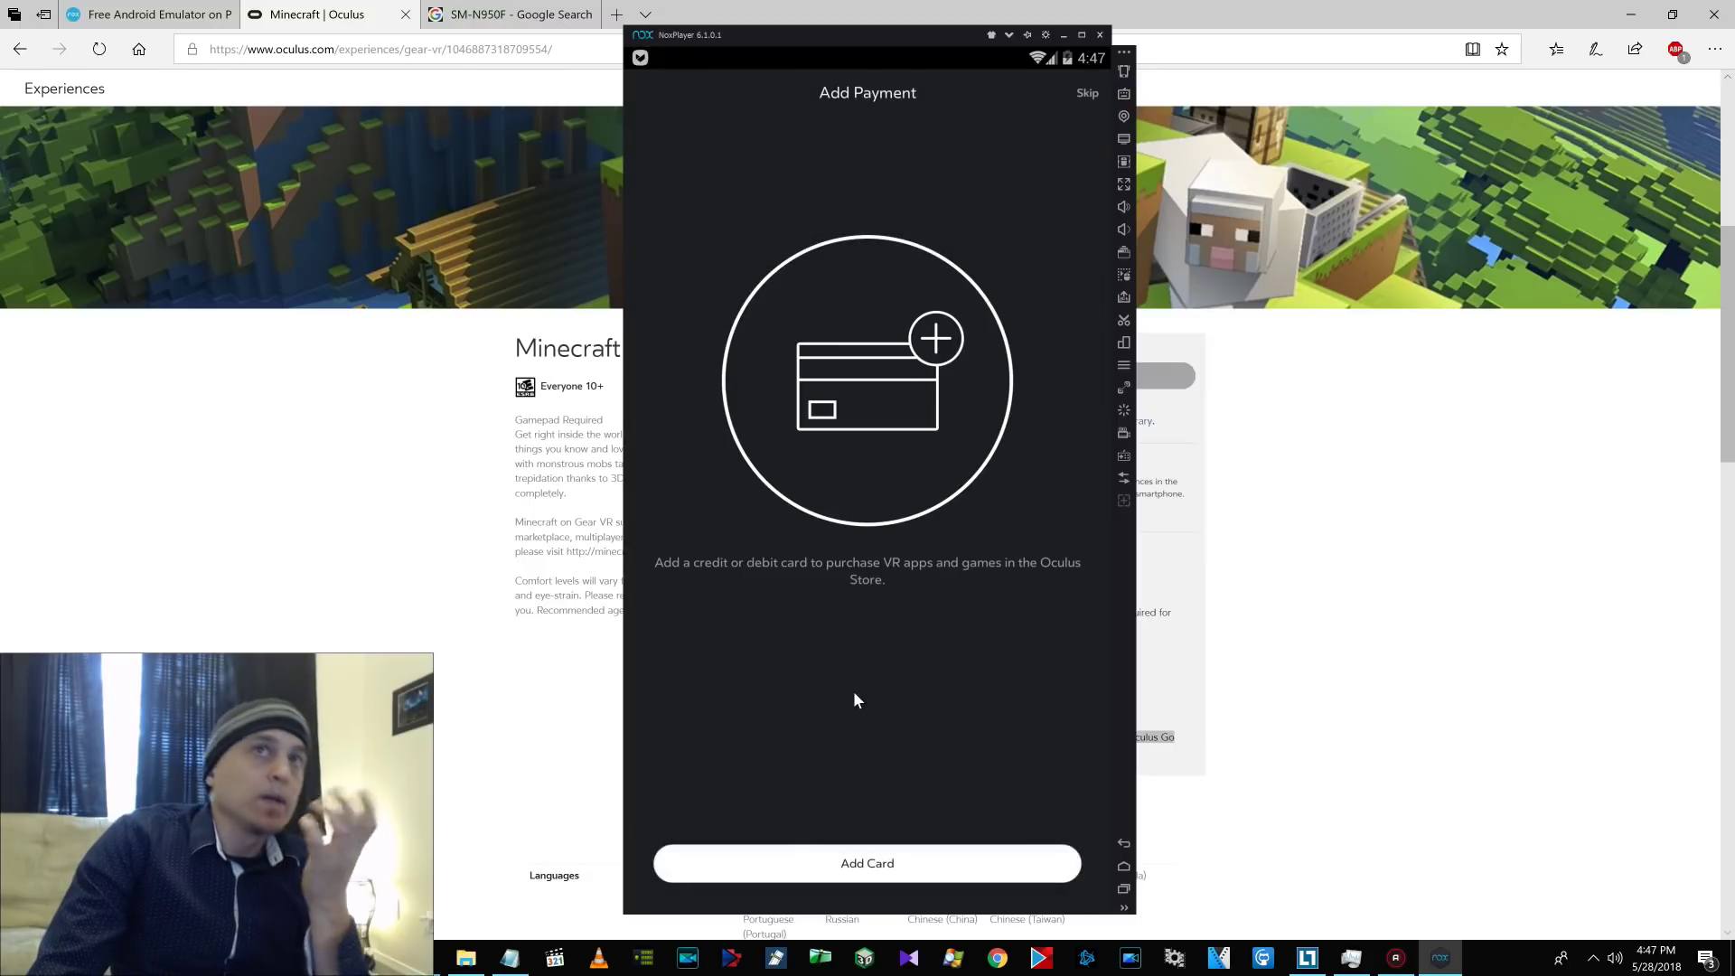
click(1086, 94)
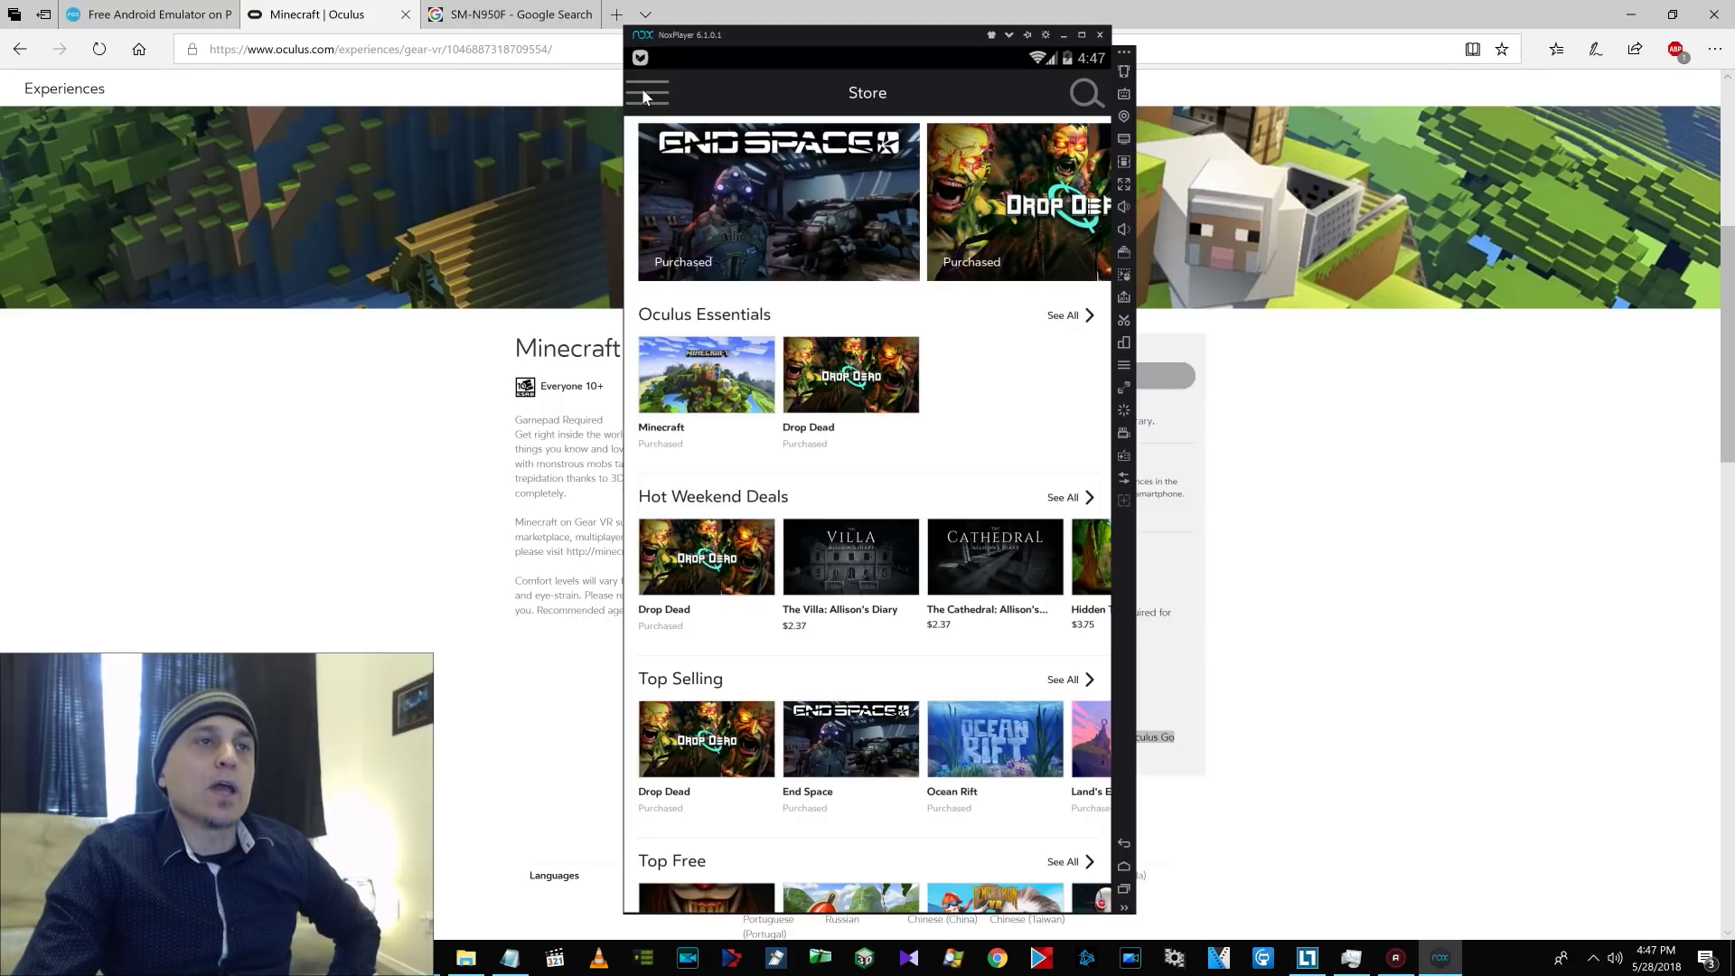
View Minecraft's Oculus Store page, then go back to the Android home screen.
click(689, 389)
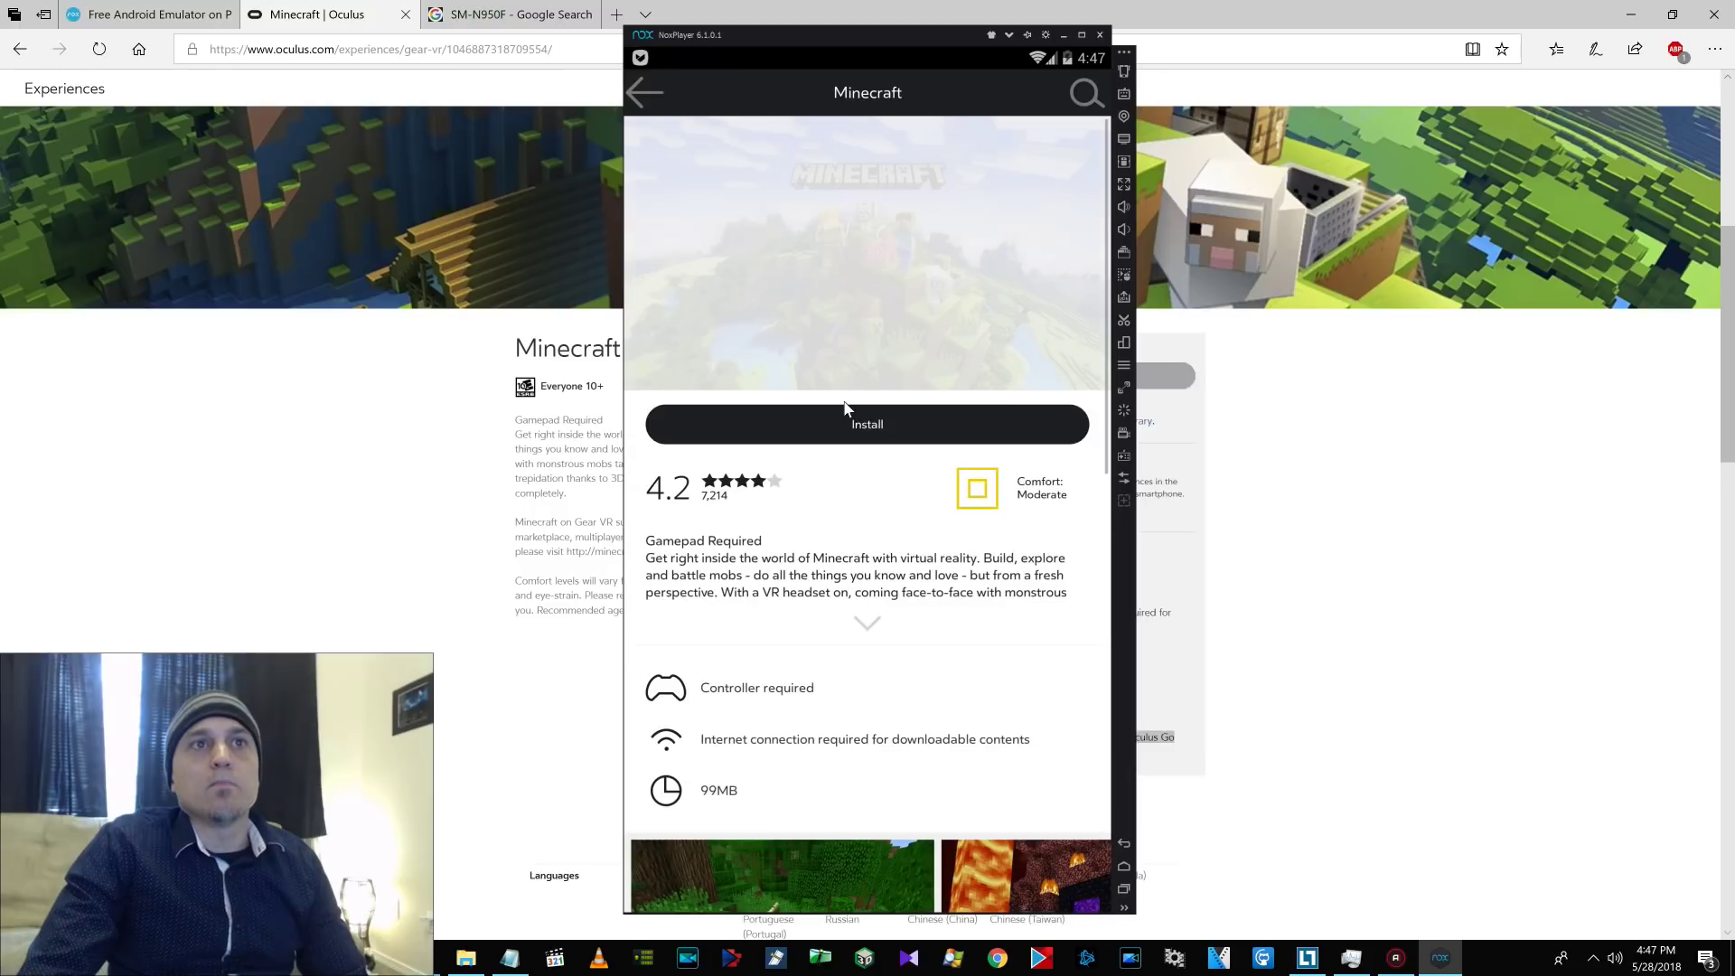
click(1125, 870)
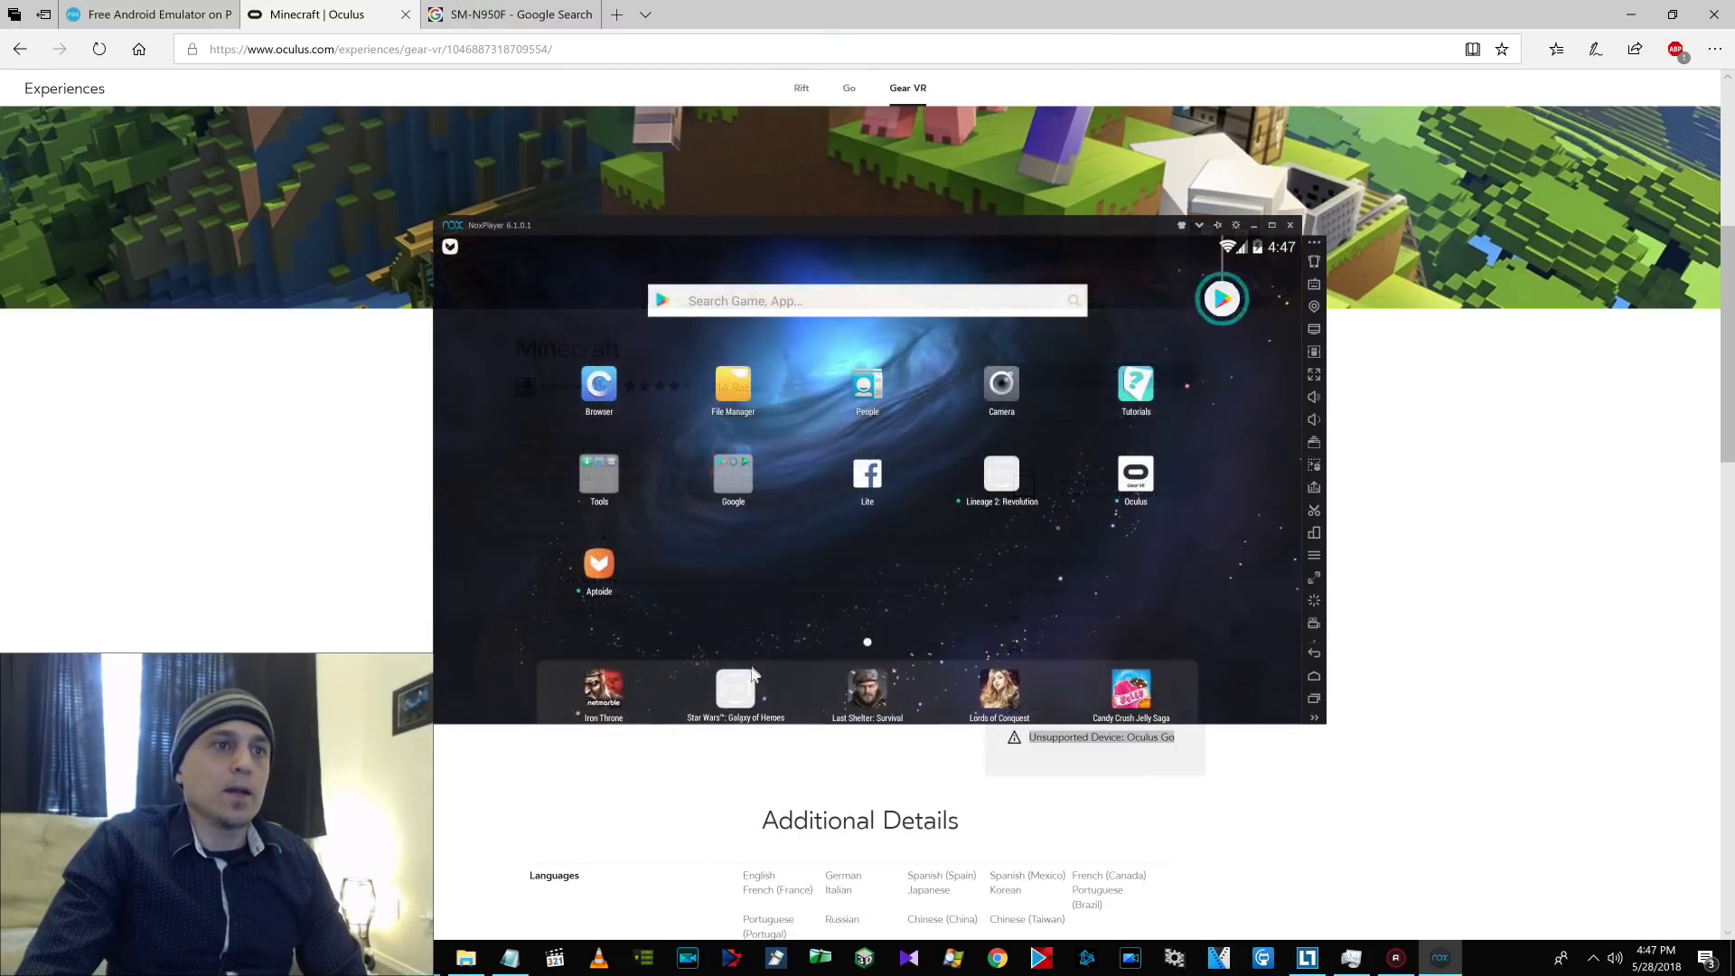
Launch the Play Store from the Google folder and sign in with an existing account.
click(733, 477)
click(707, 454)
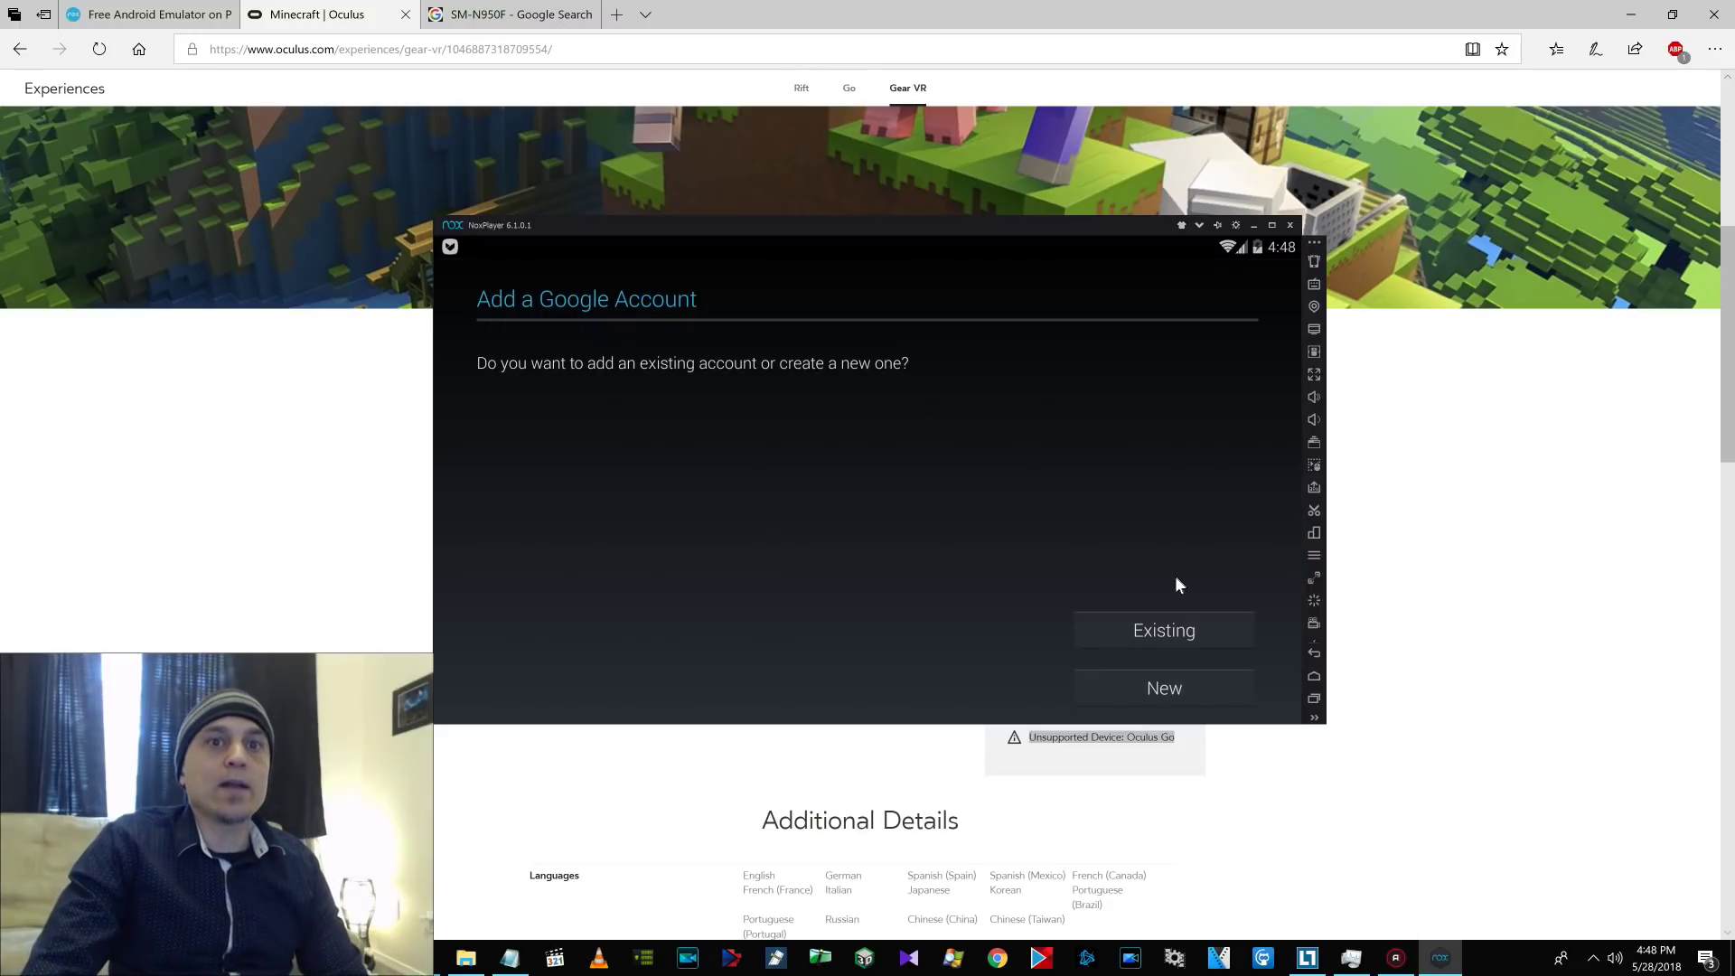
click(1157, 617)
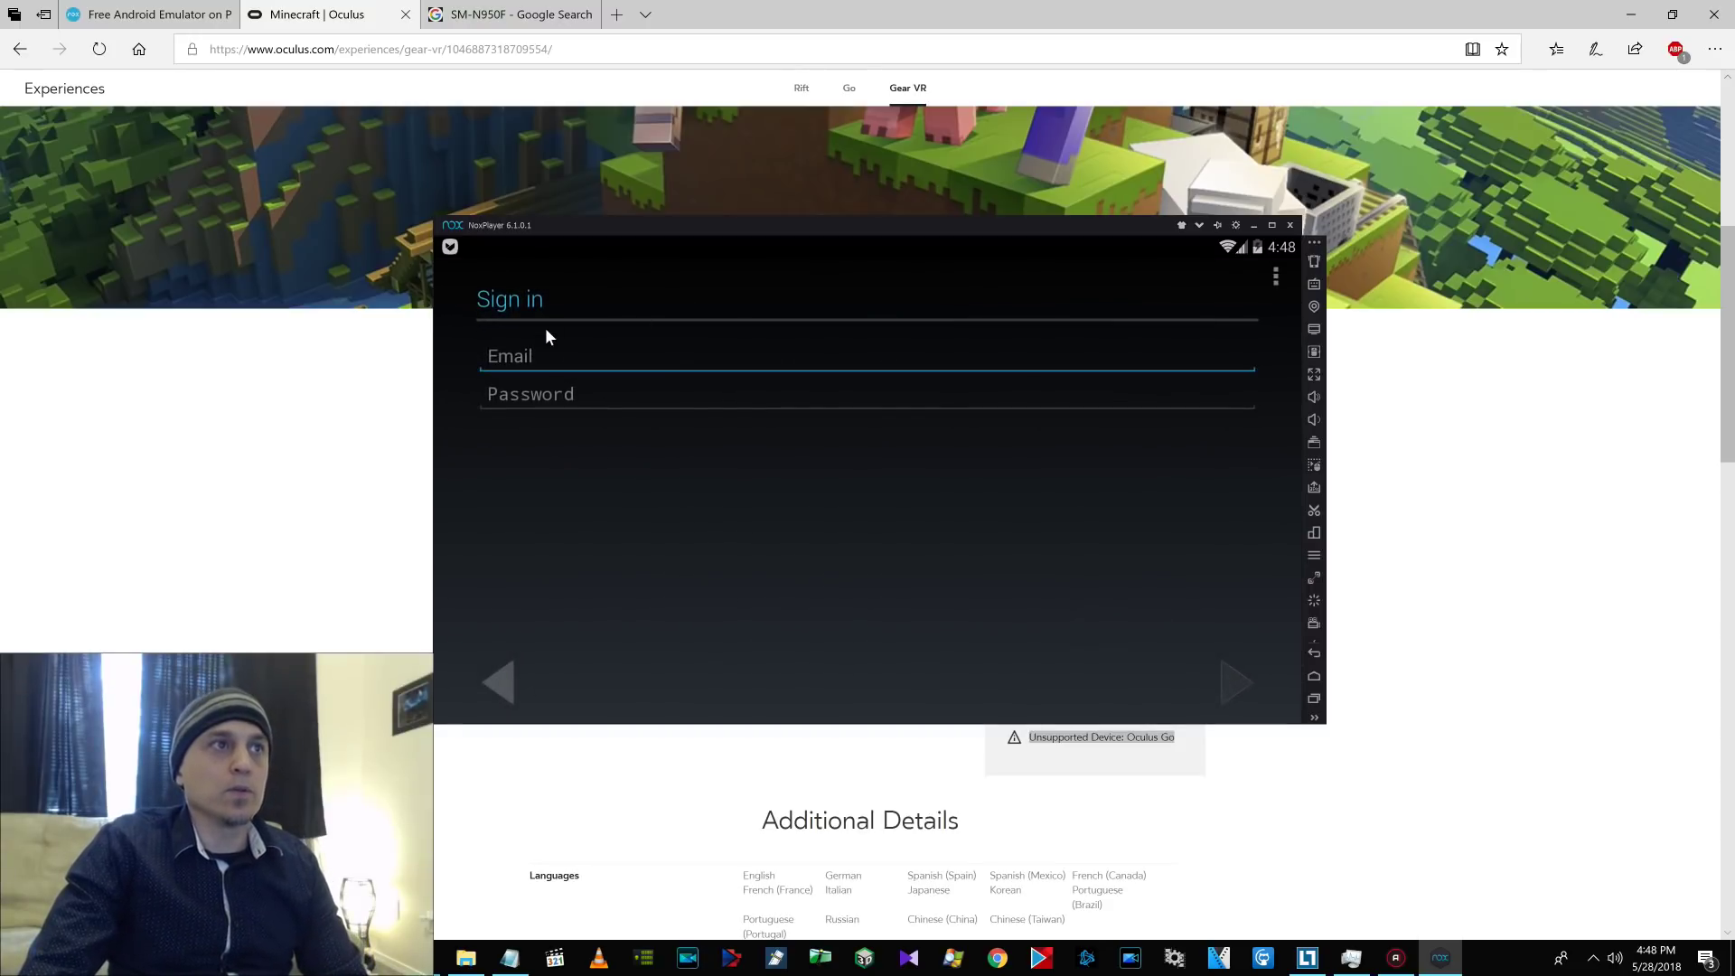
Search Google Play for 'packet capture'.
click(652, 294)
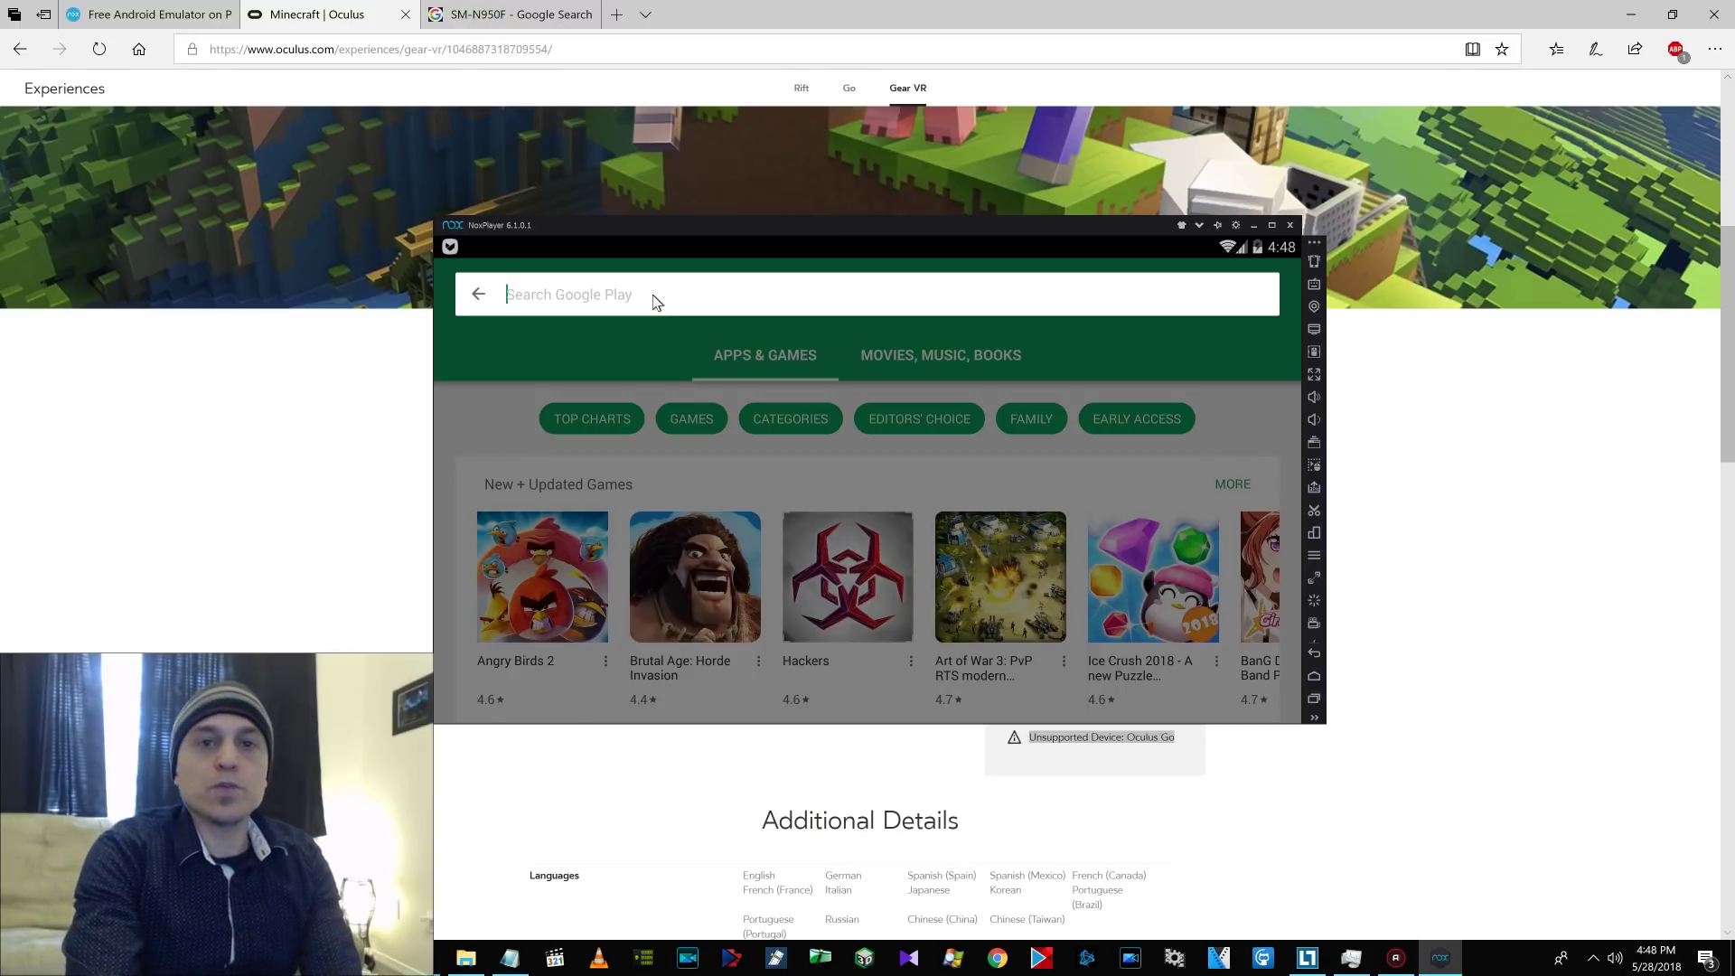
text(packet capture)
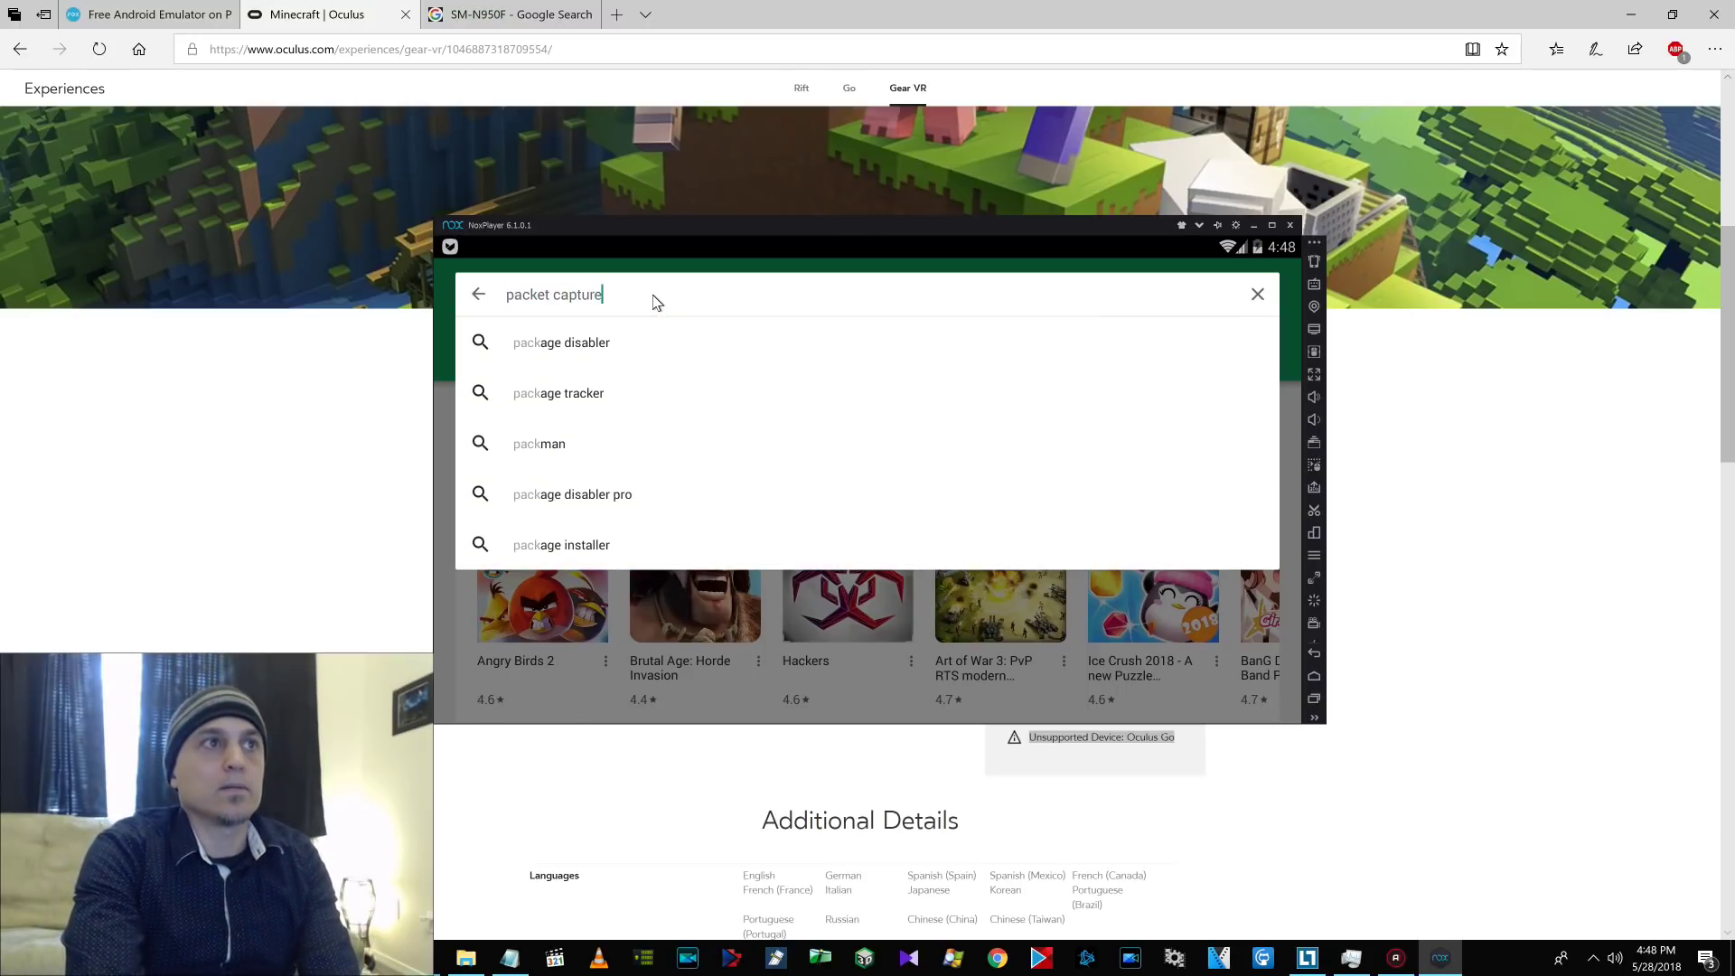
key(Return)
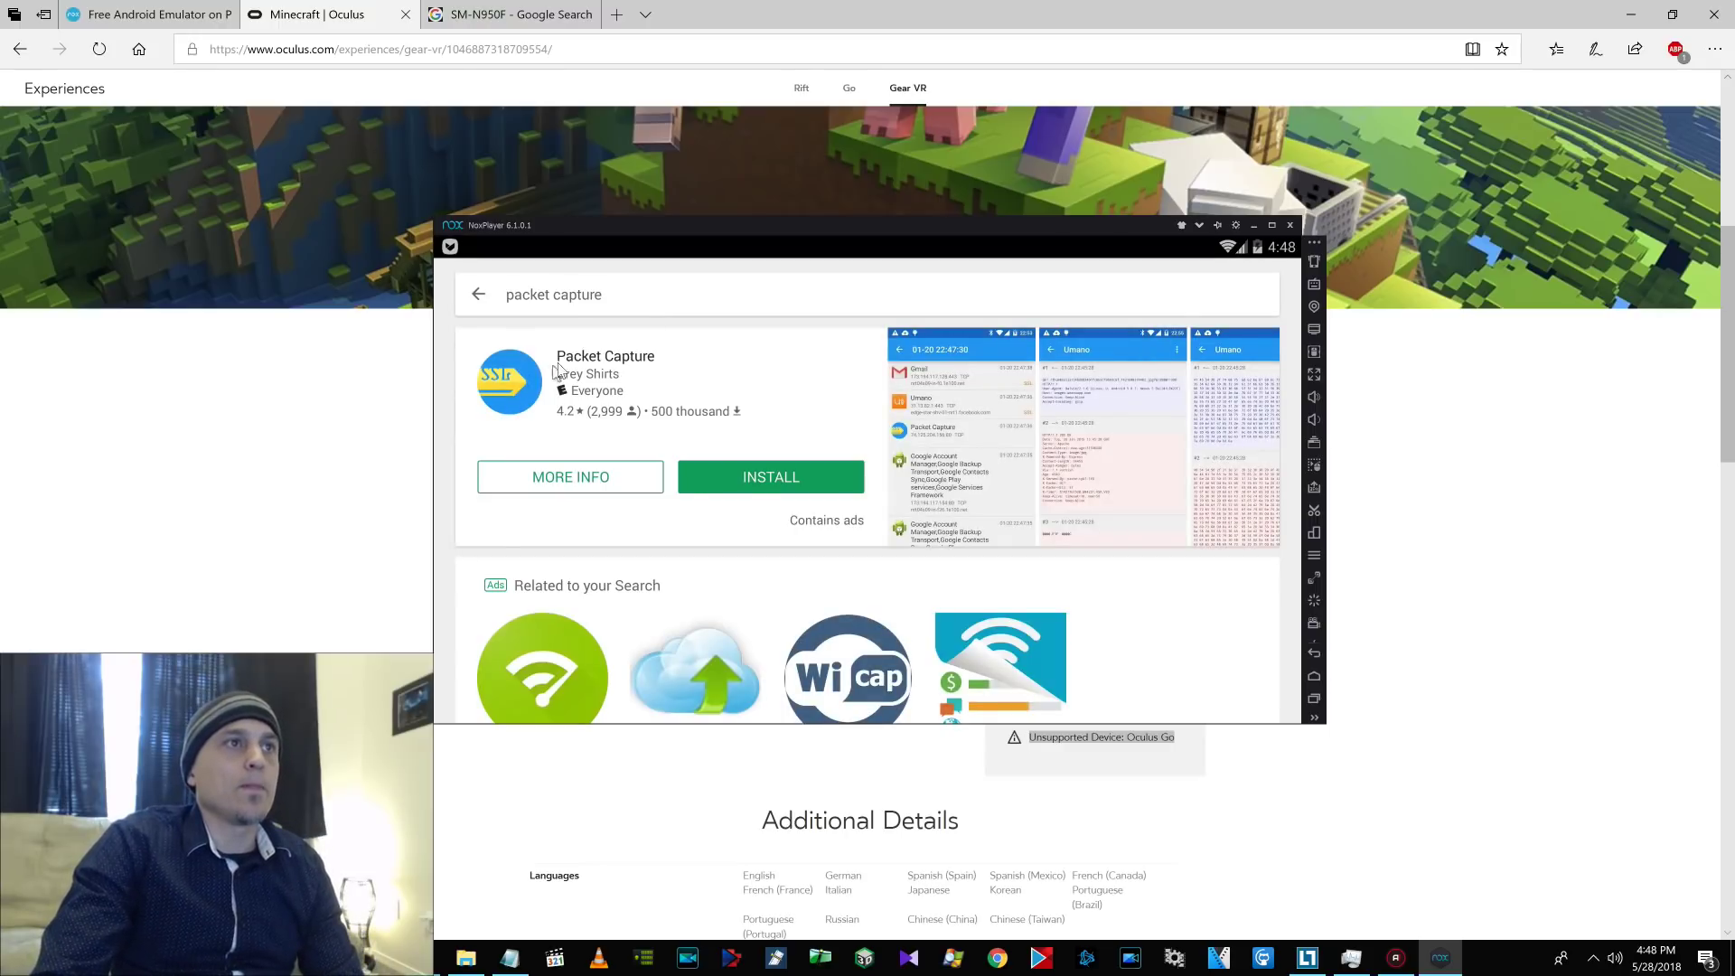
Install Packet Capture, accepting its permissions, and open it.
click(734, 483)
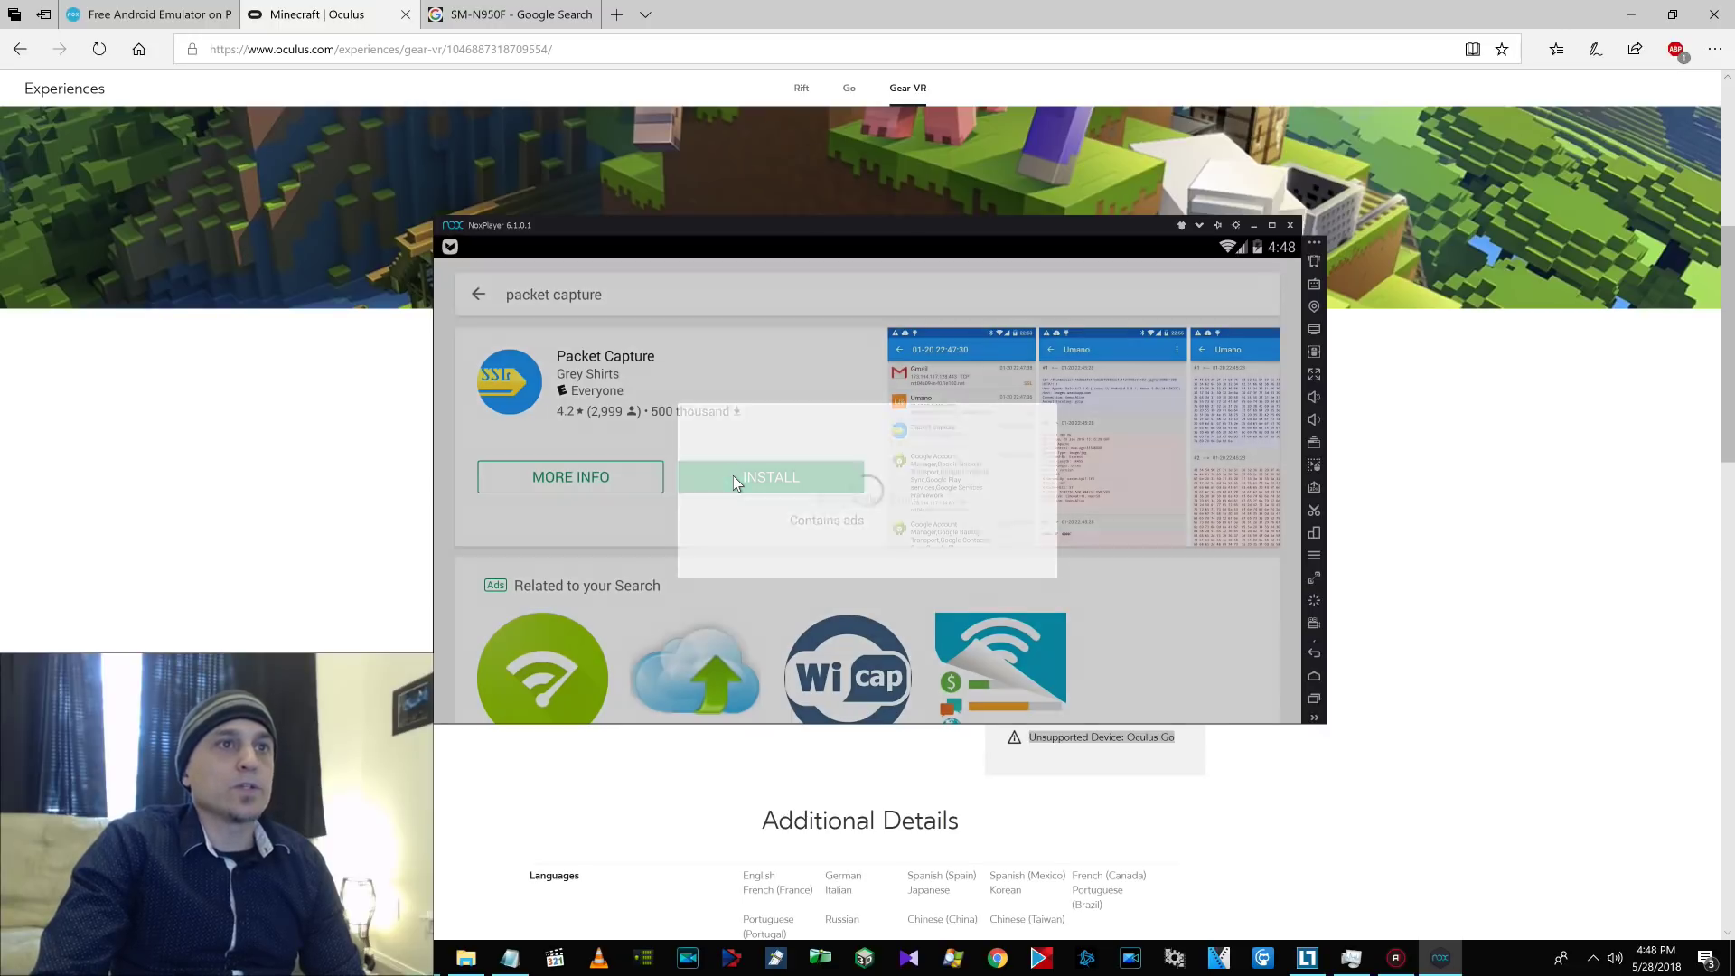
click(938, 547)
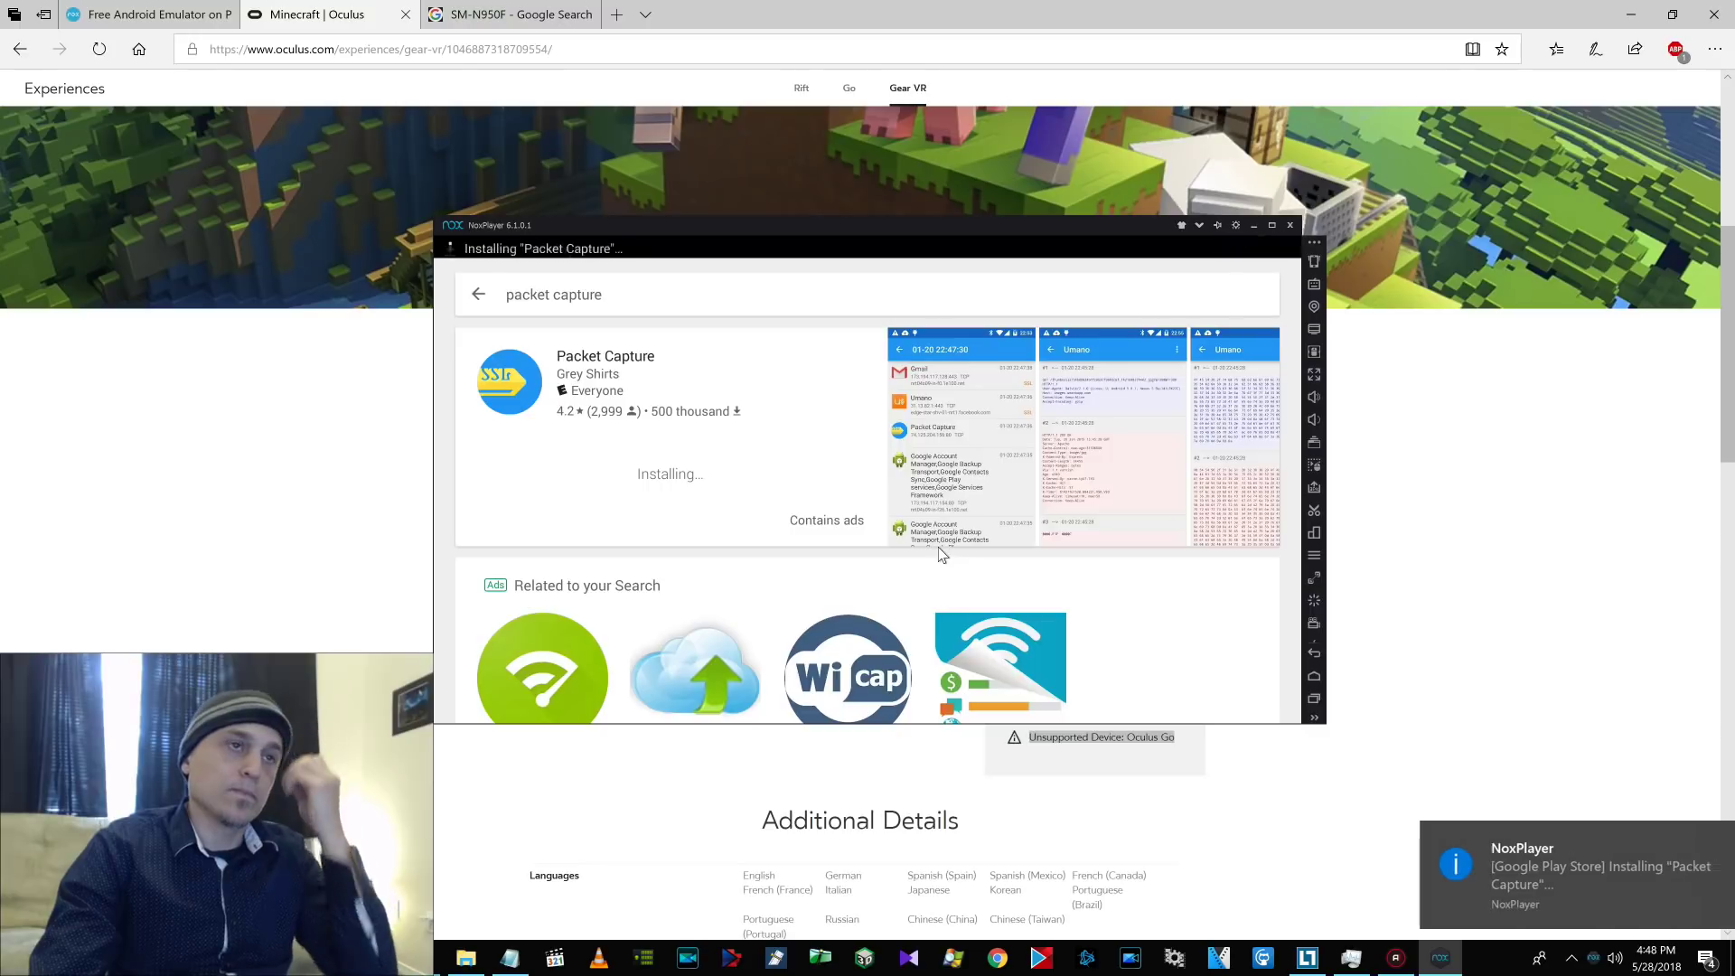
click(787, 488)
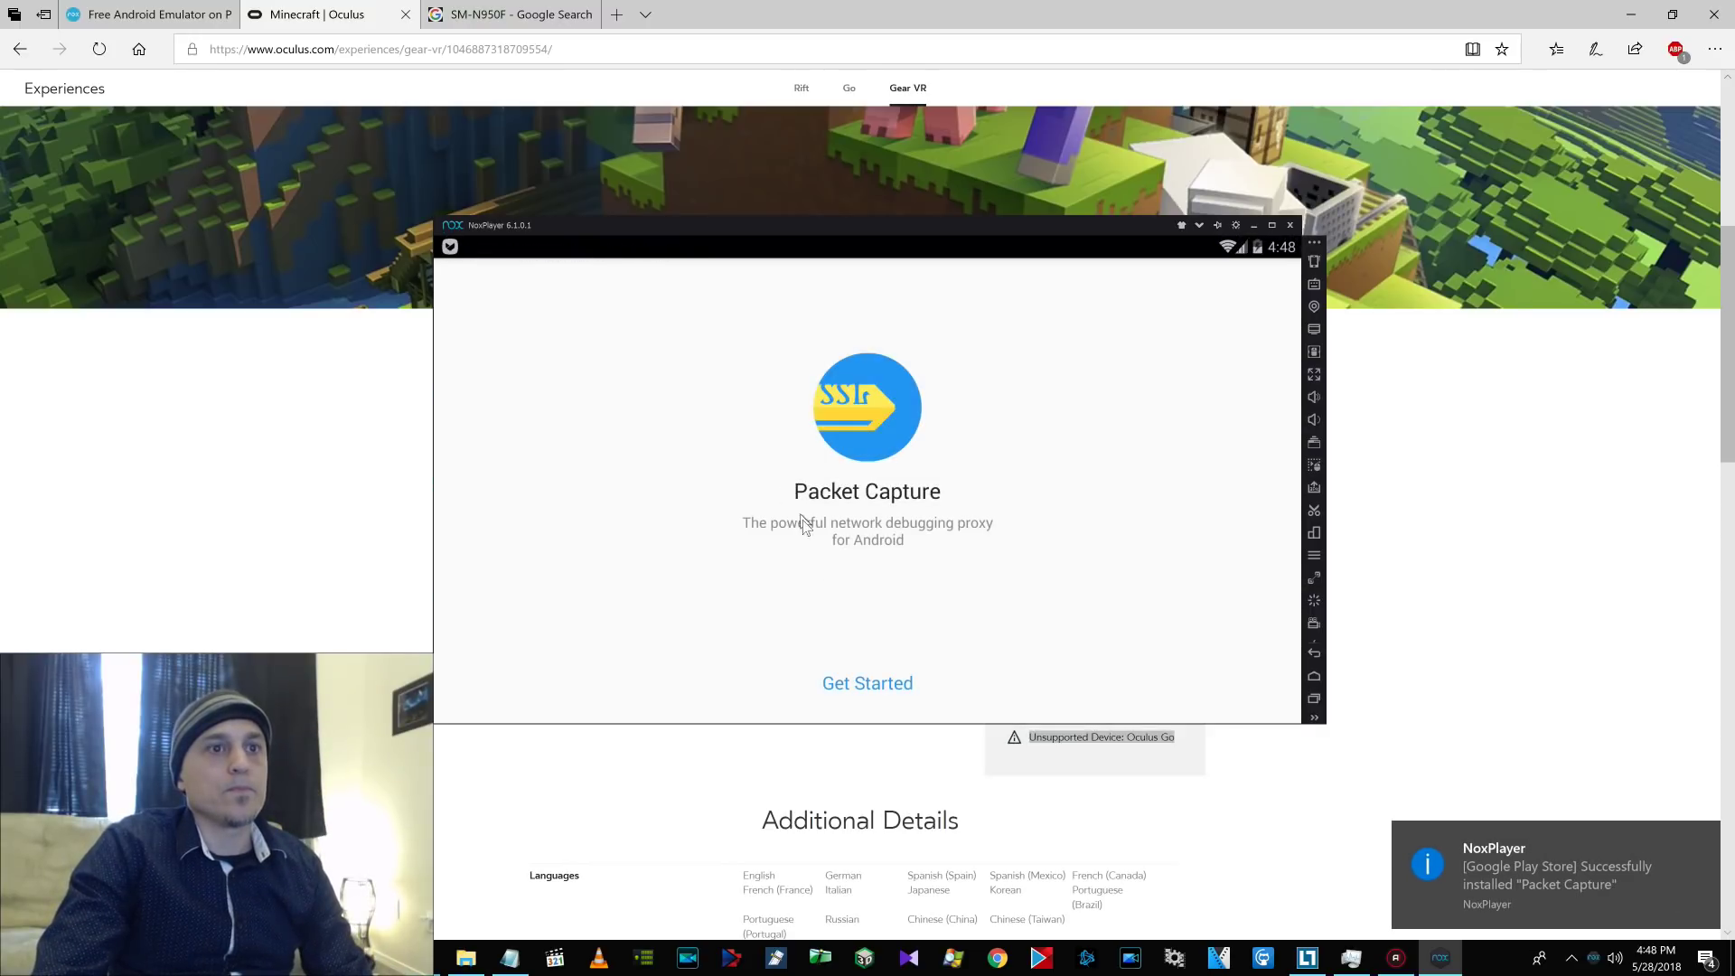
Get past the Packet Capture intro and no-root pages to the CA certificate install.
click(885, 683)
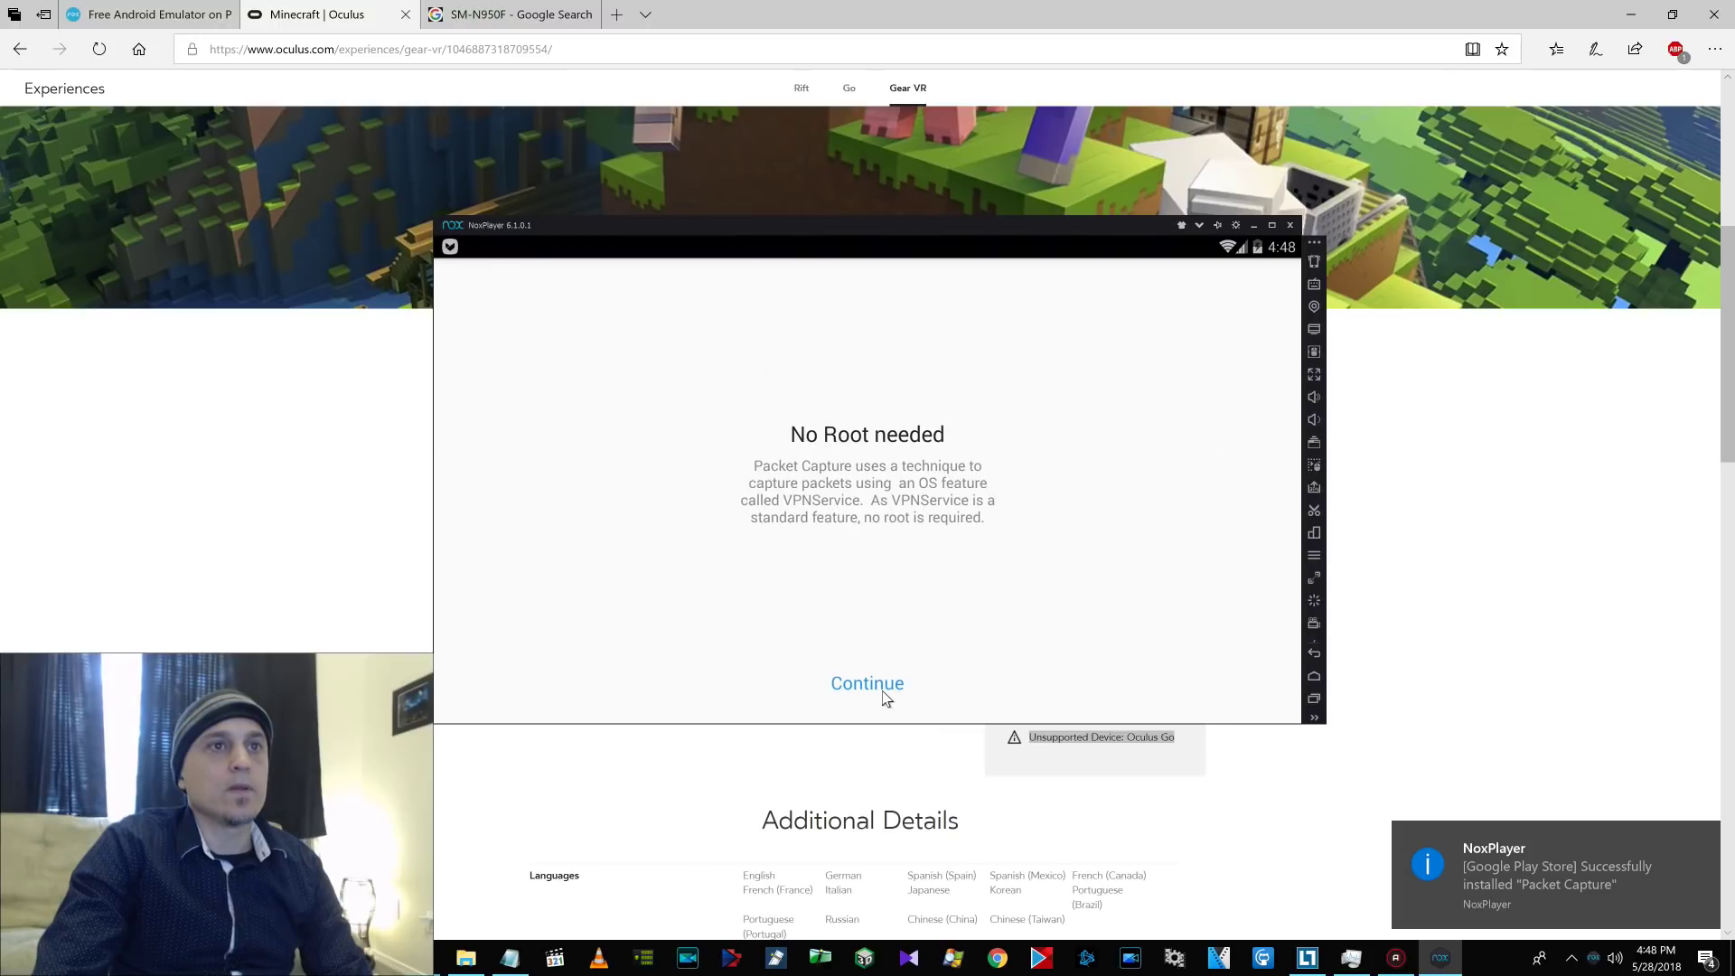
click(879, 693)
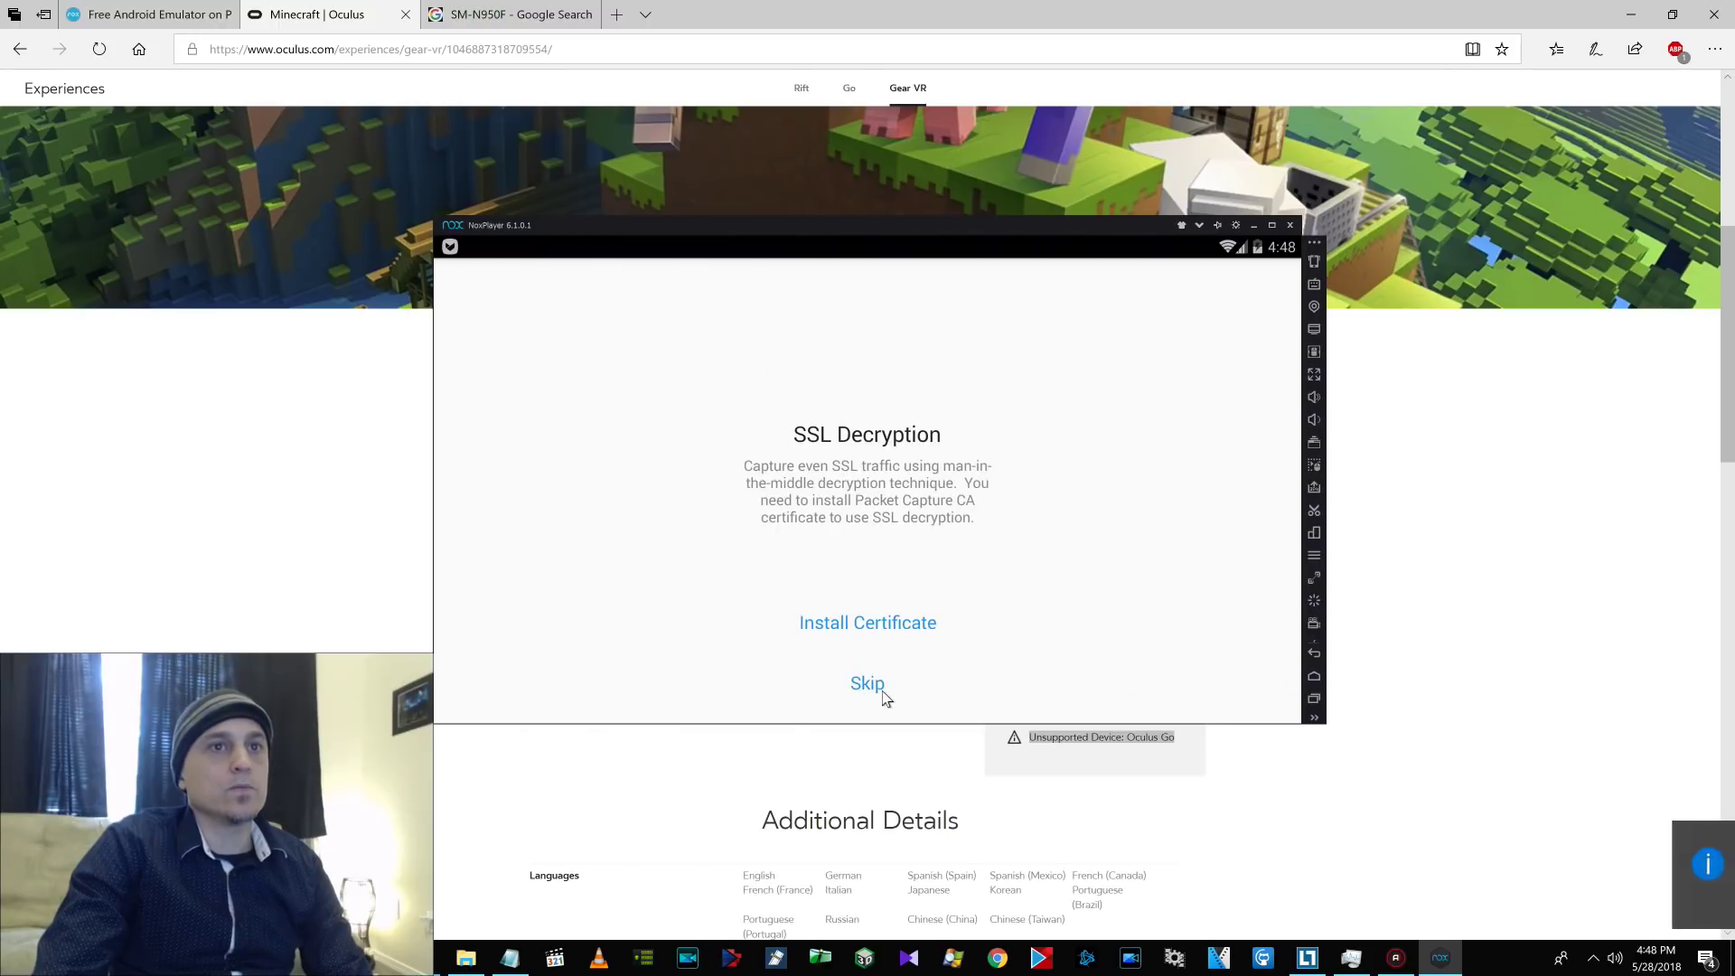
click(864, 623)
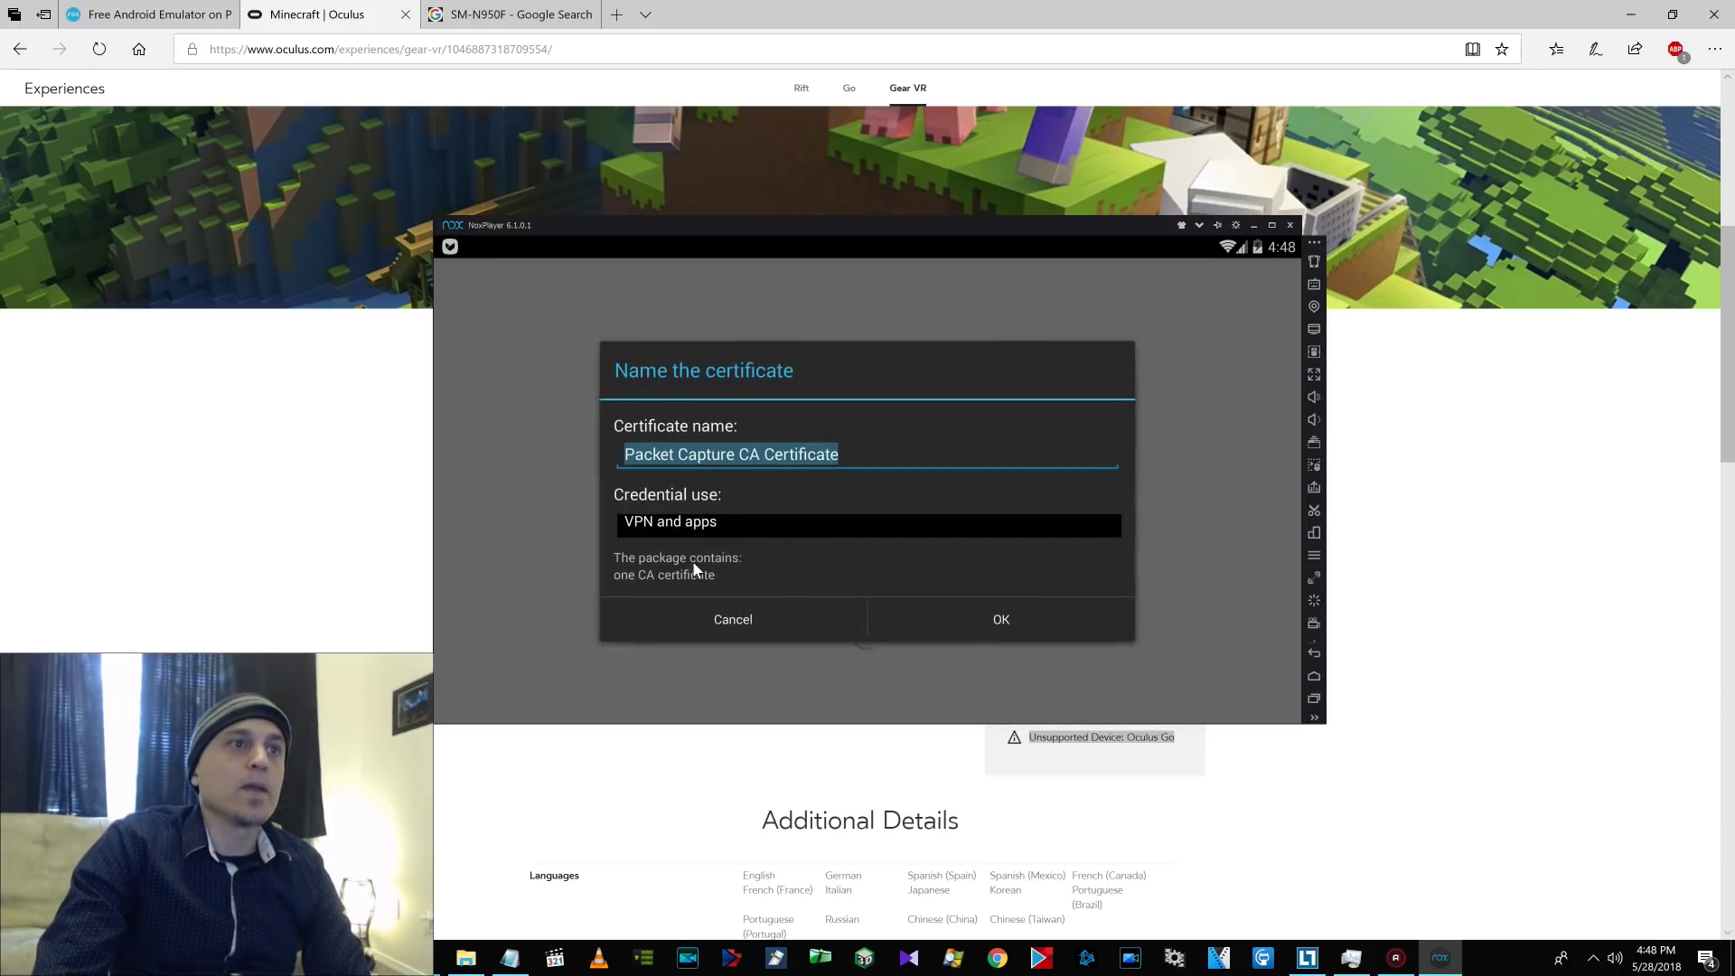
Install the CA certificate under its default name, setting and confirming a PIN screen lock.
click(960, 619)
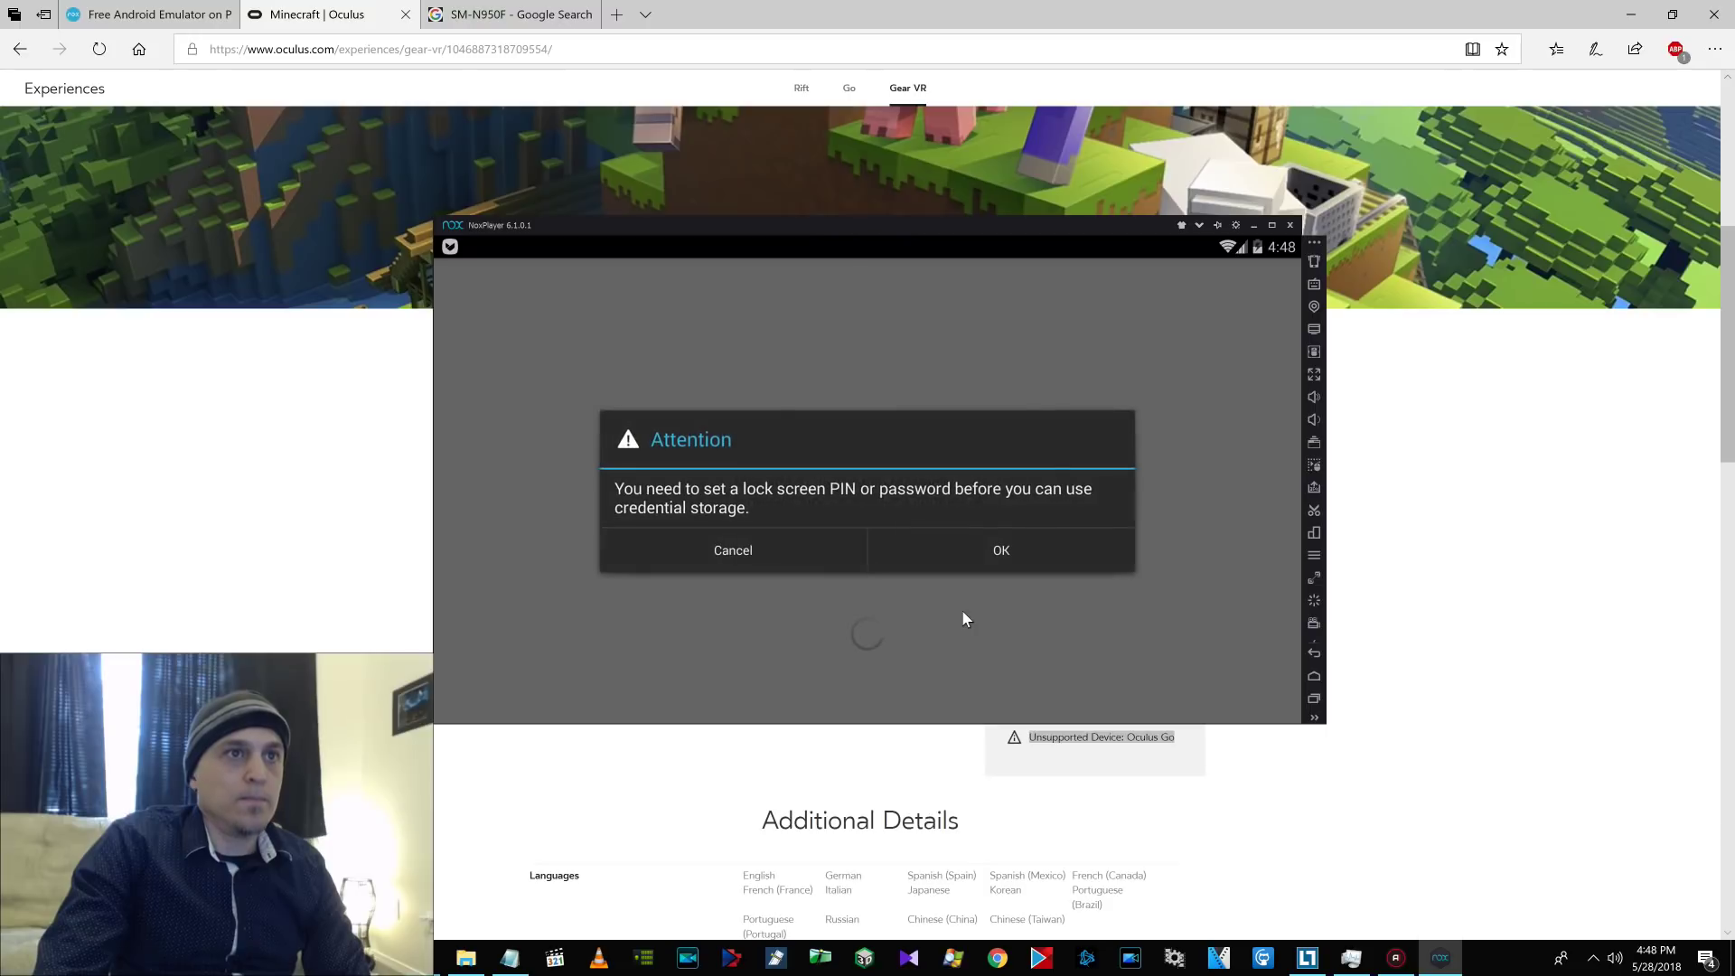
click(980, 553)
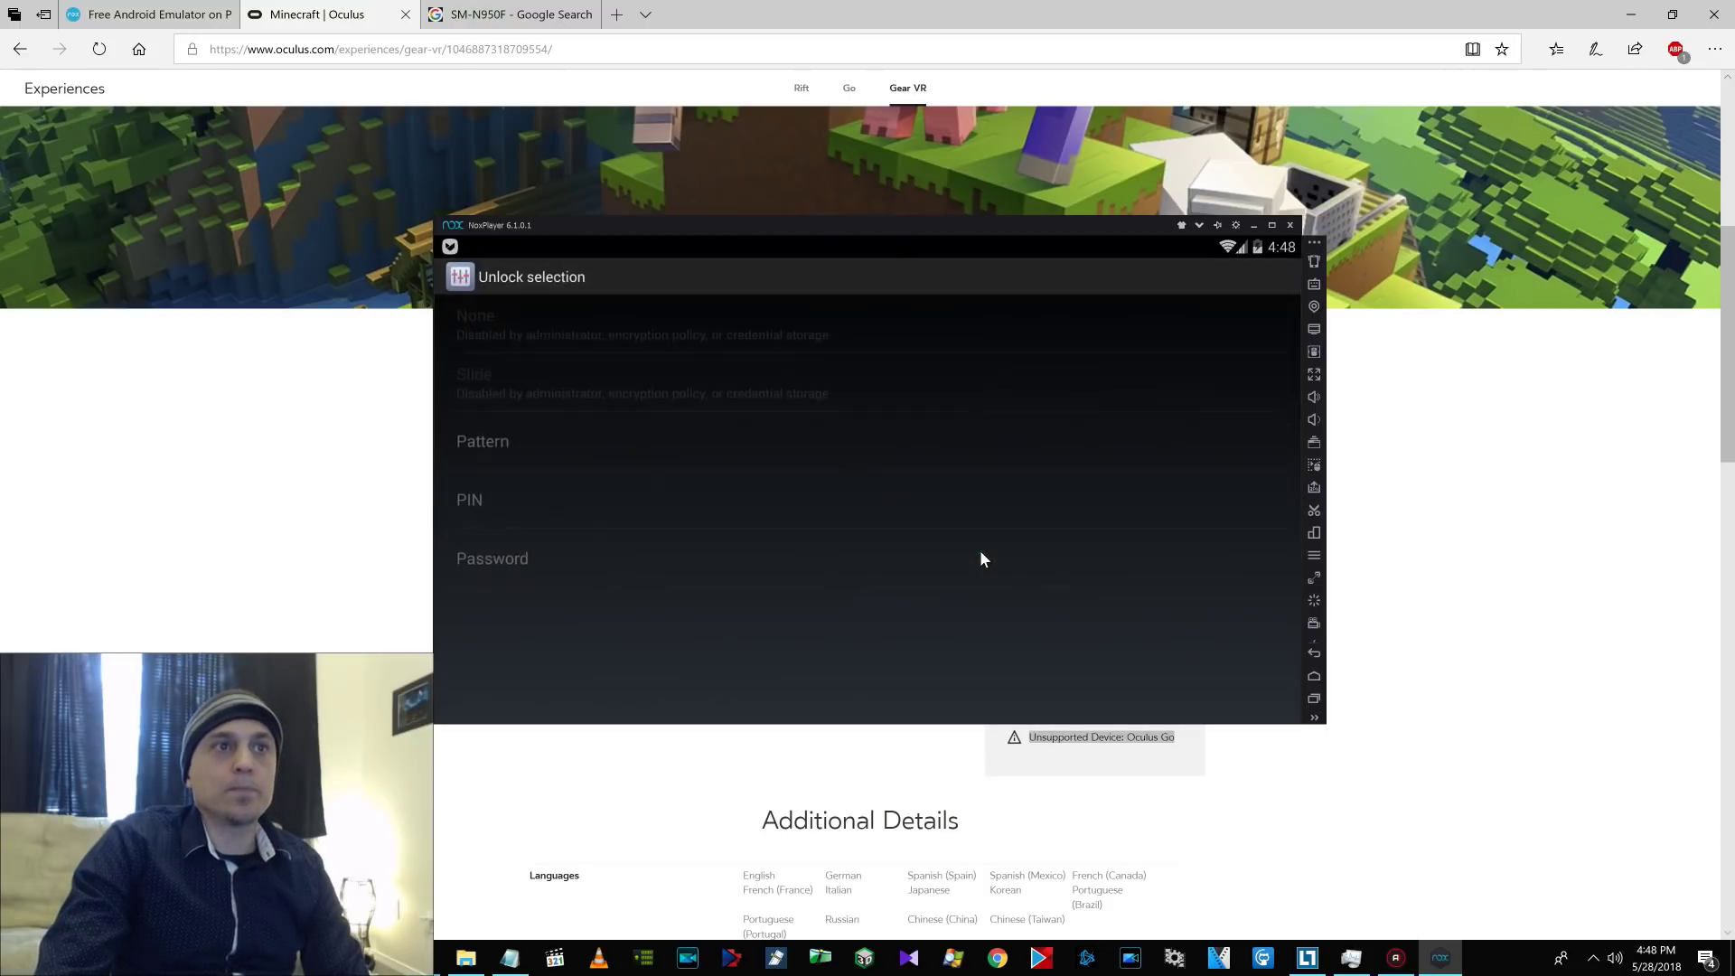
click(475, 502)
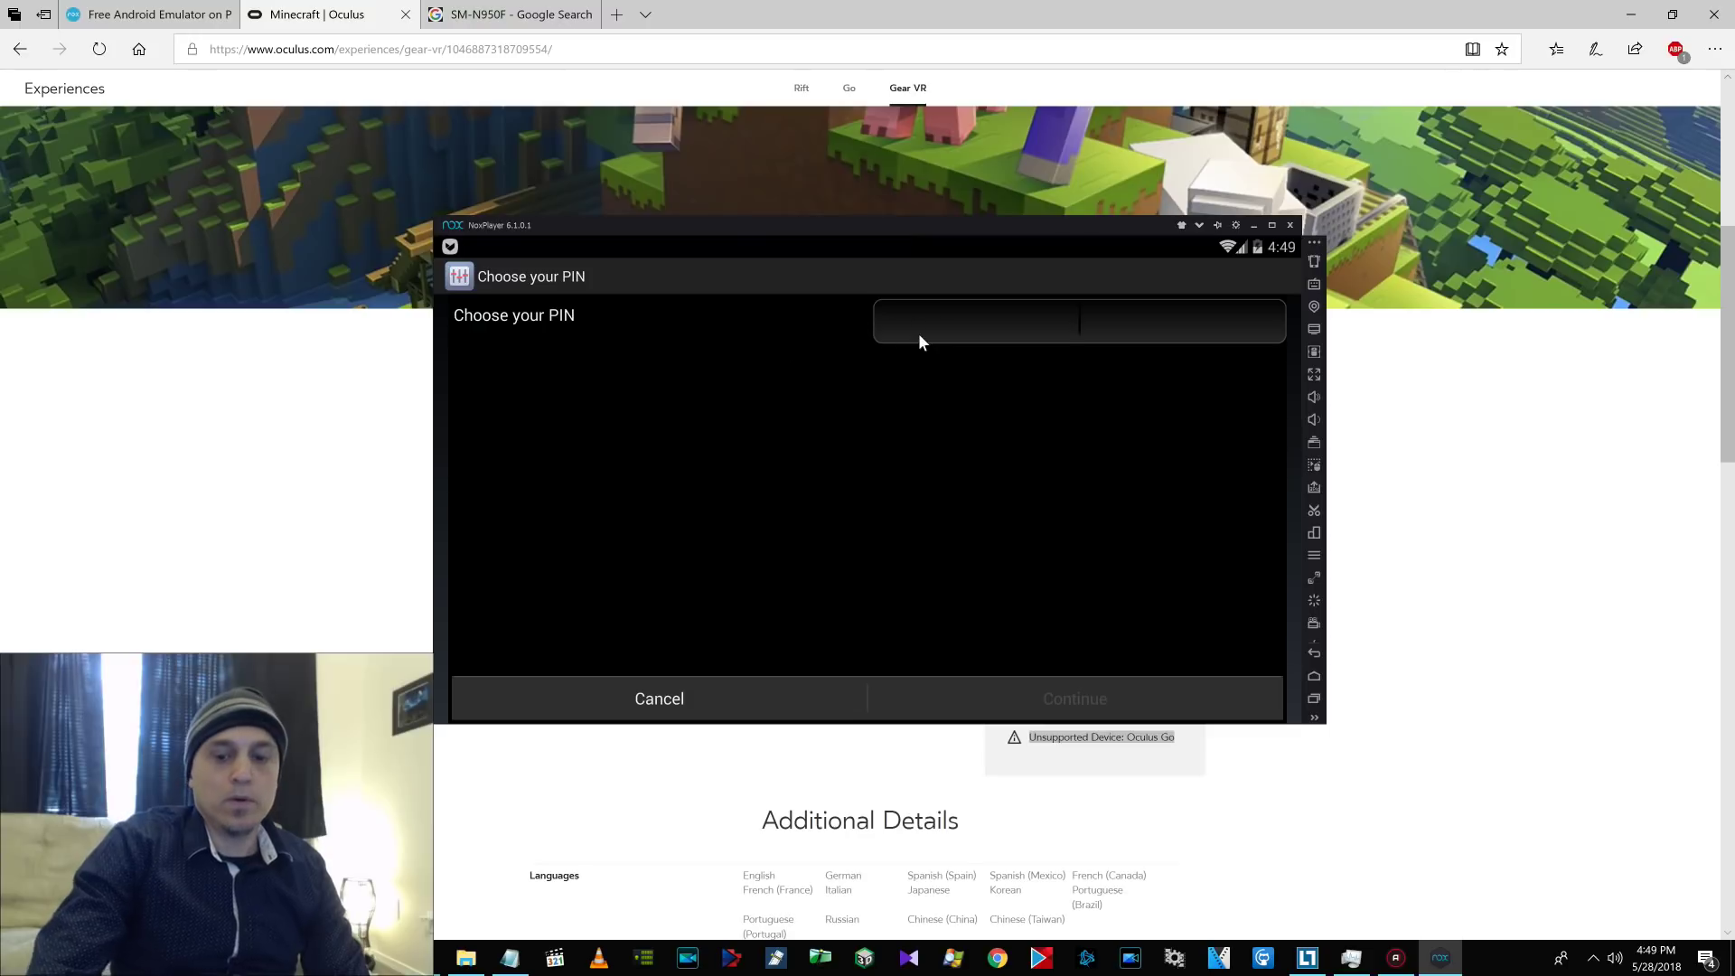
text(1234)
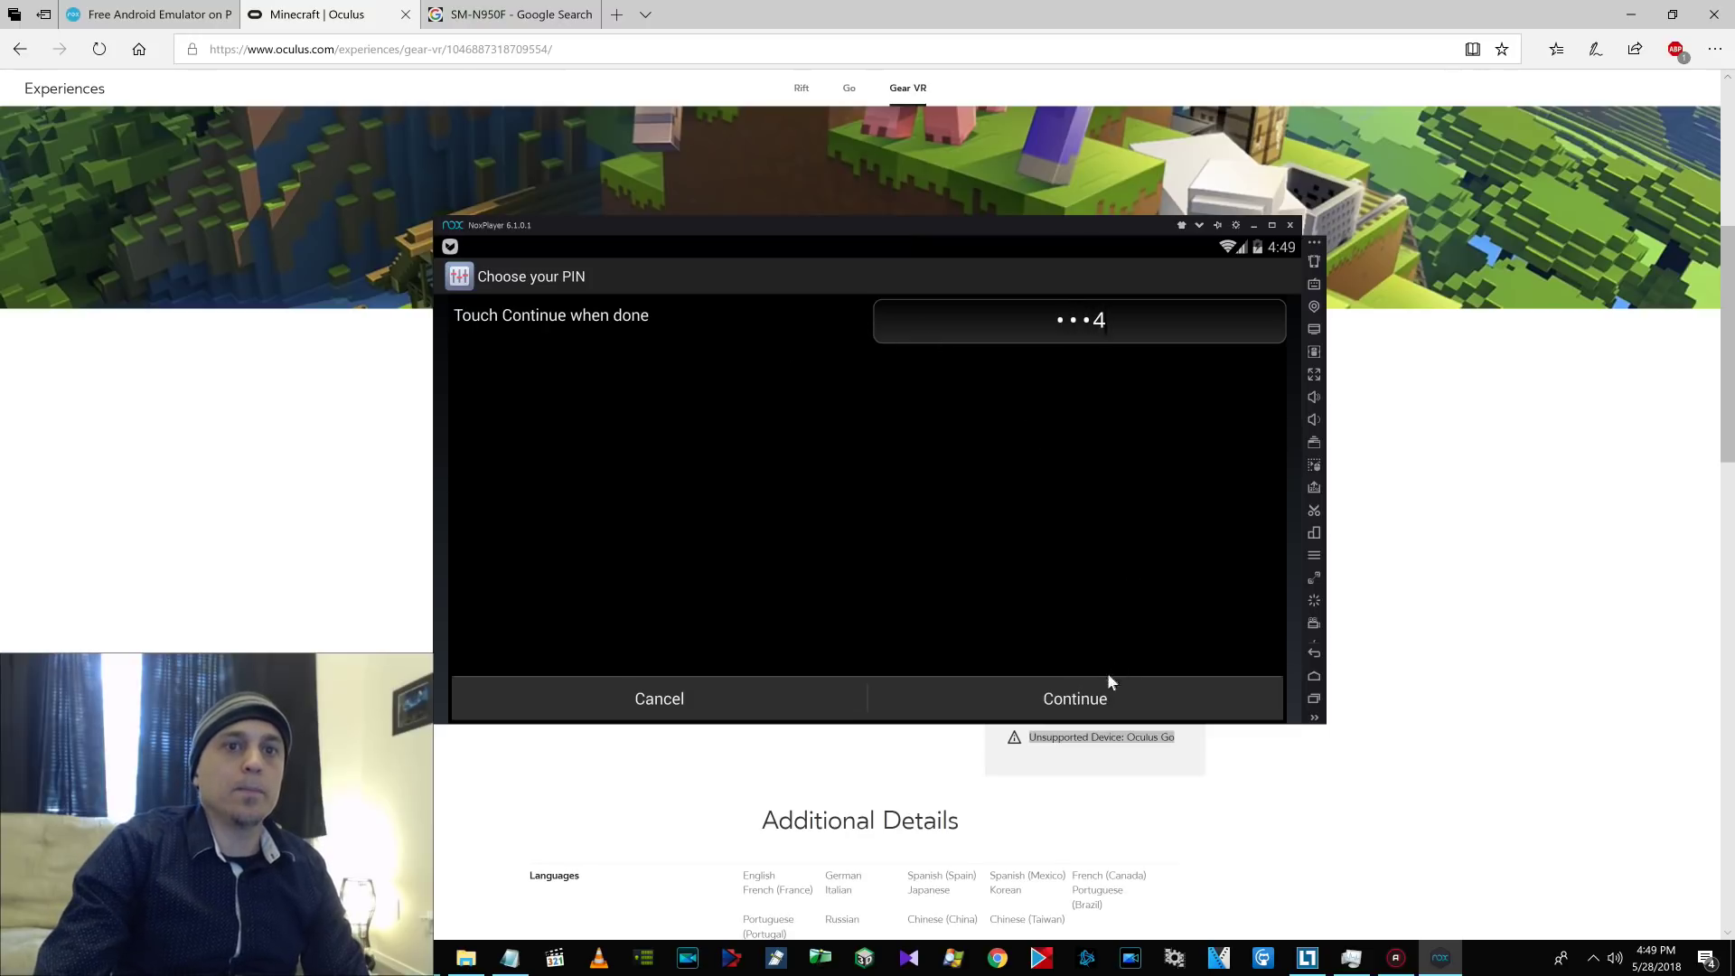
click(1101, 698)
text(1234)
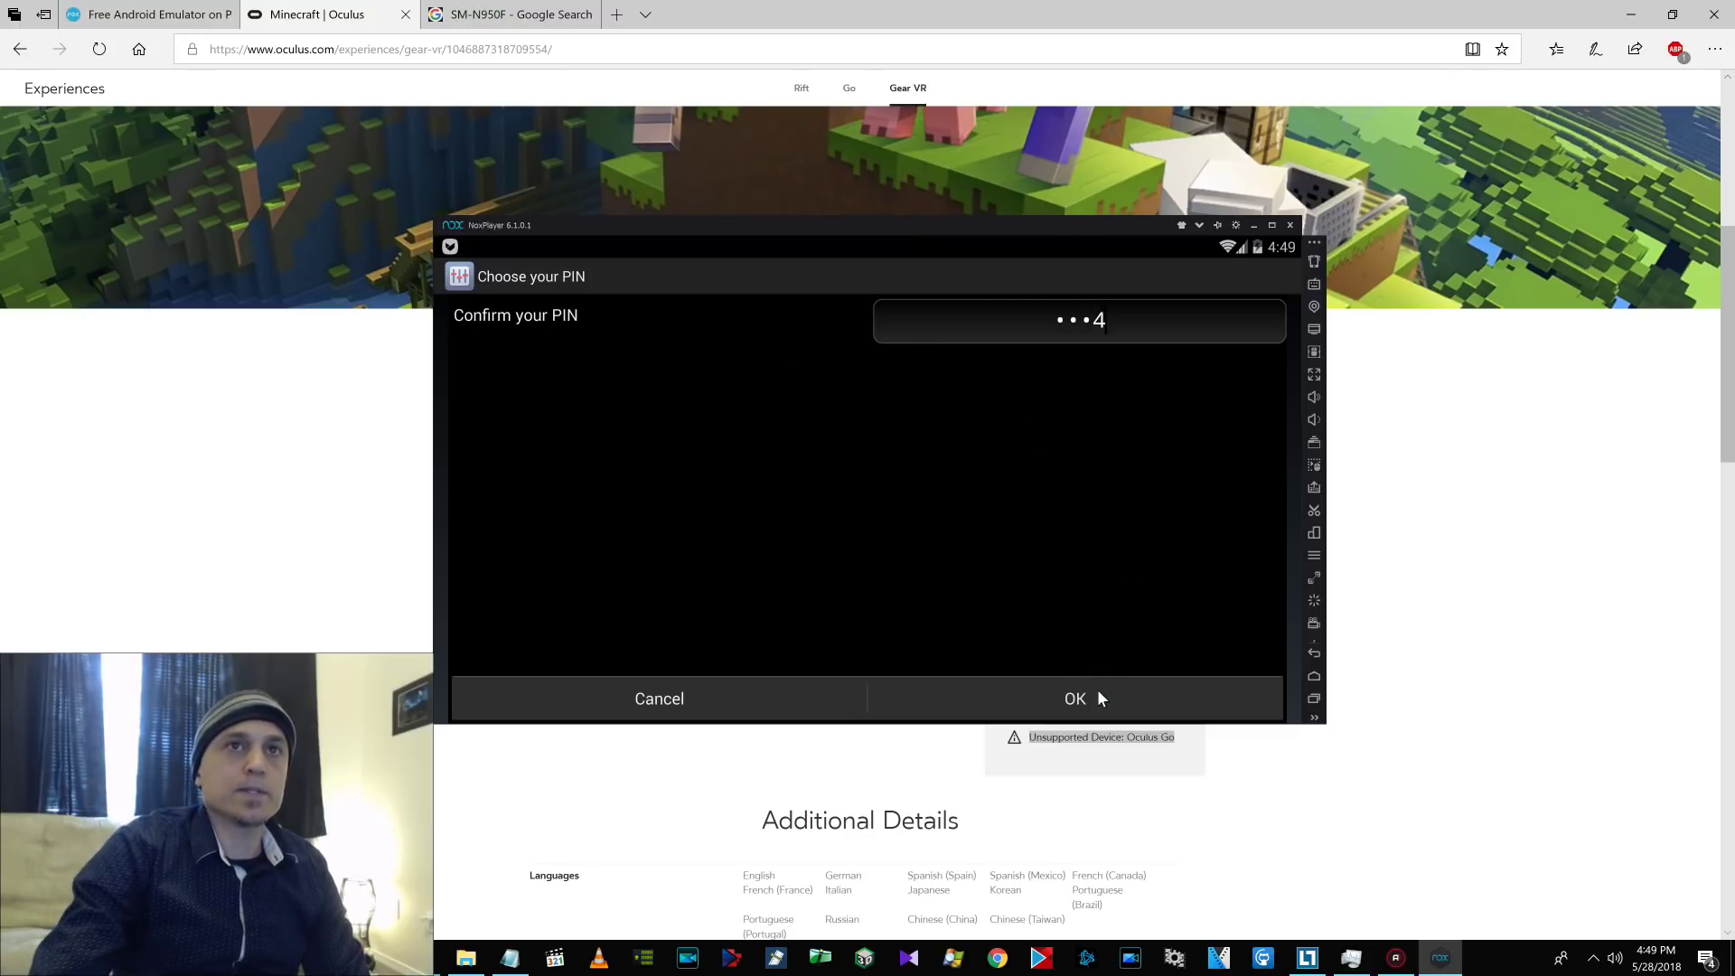
click(1099, 692)
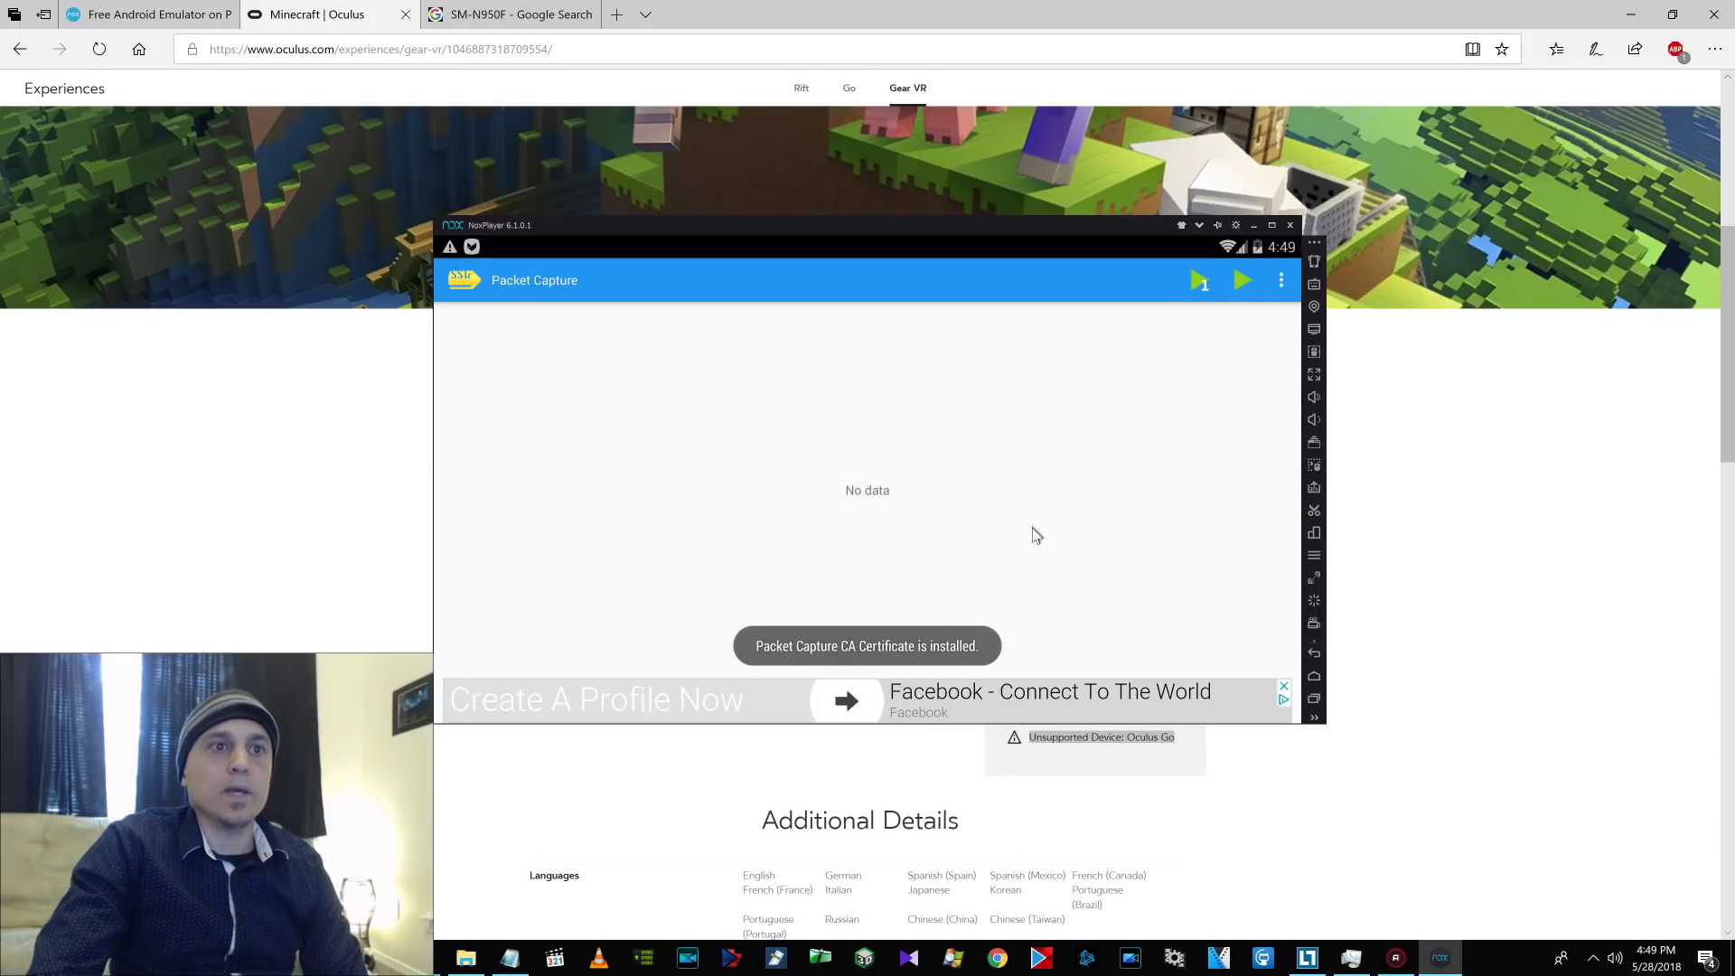
Choose Download Manager as the app whose traffic Packet Capture records.
click(1197, 282)
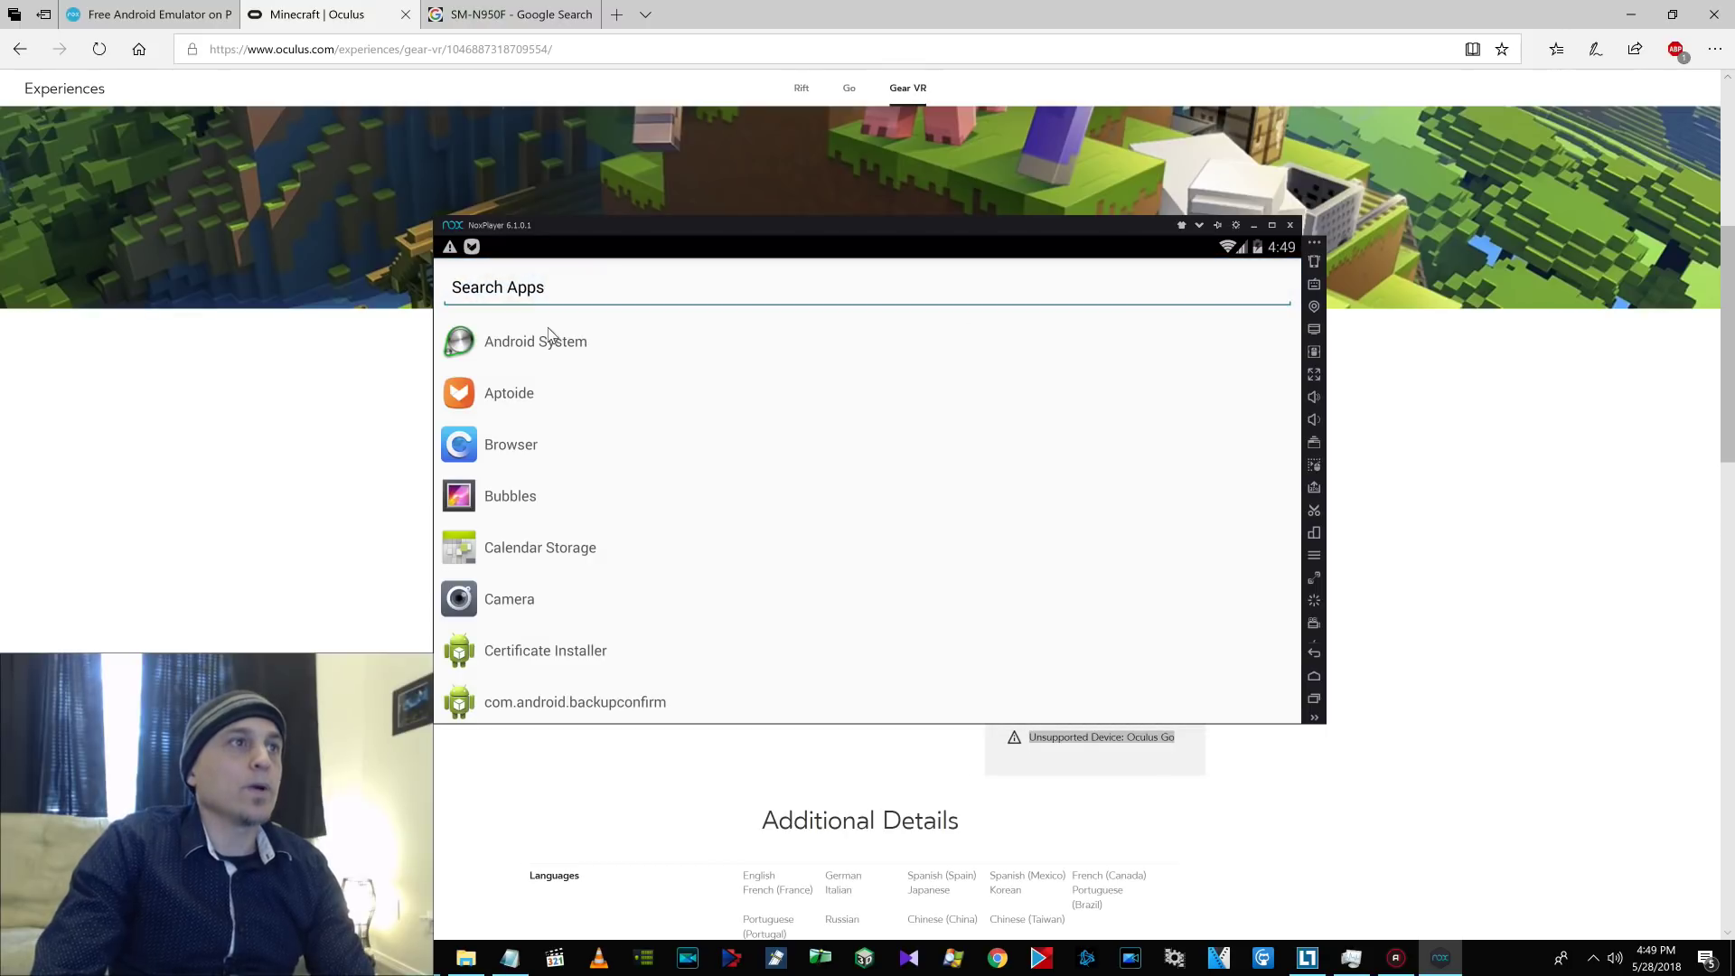
text(down)
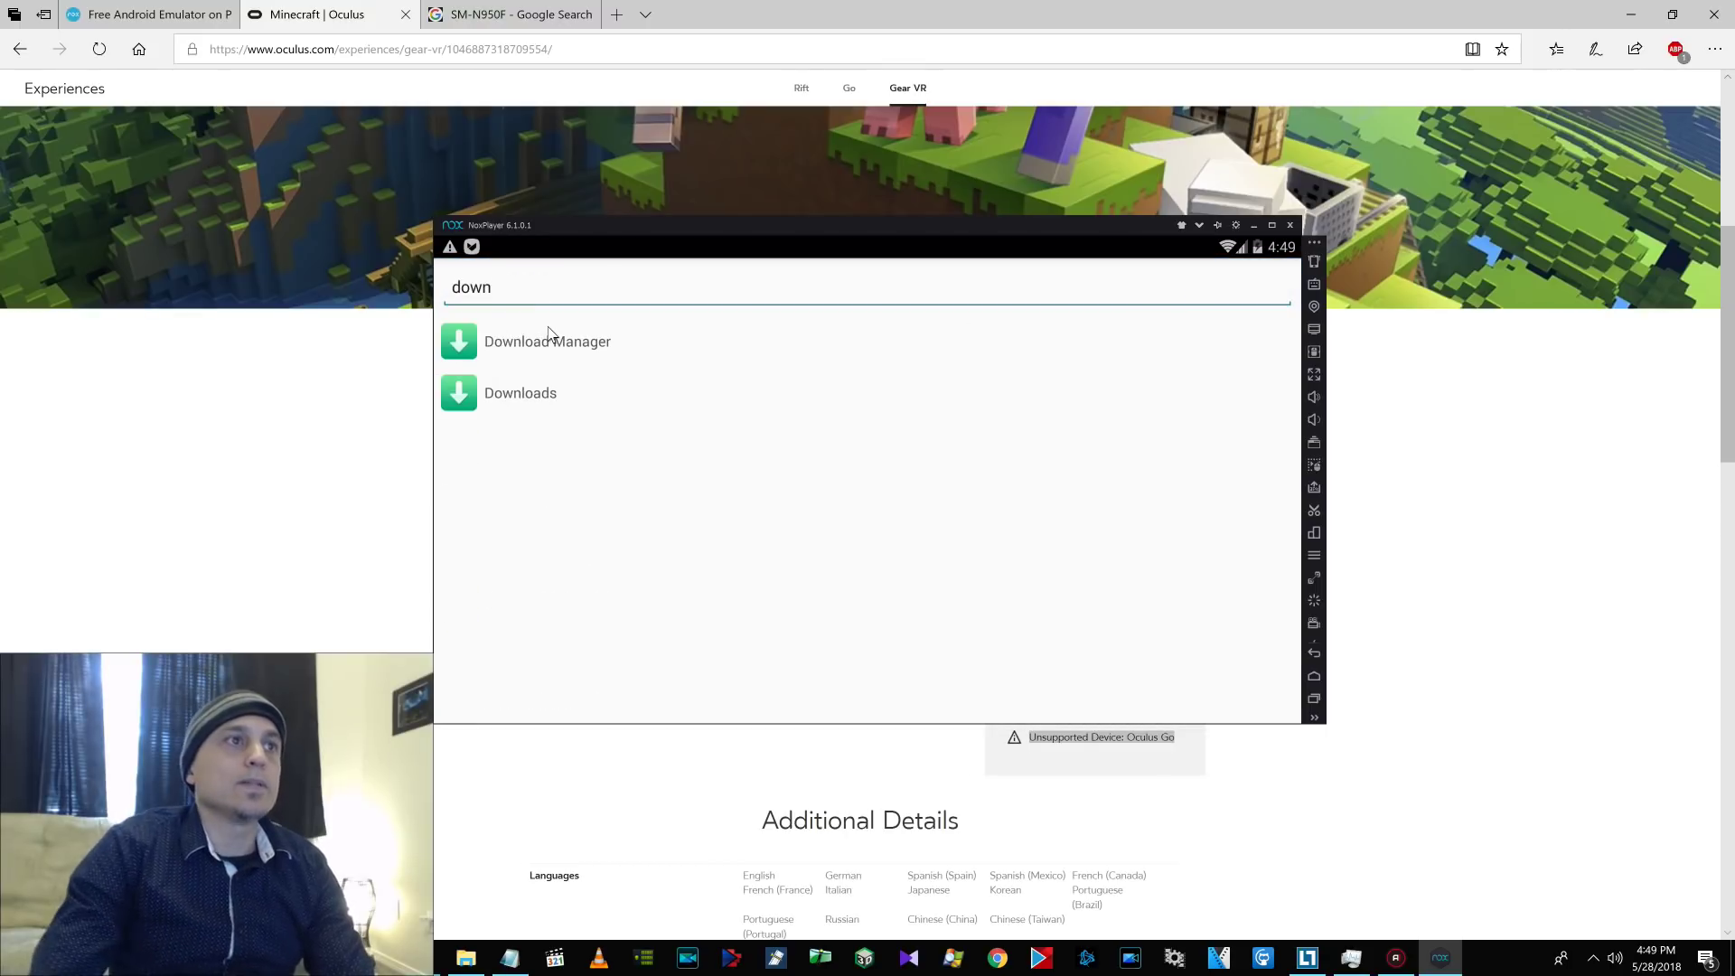
click(558, 348)
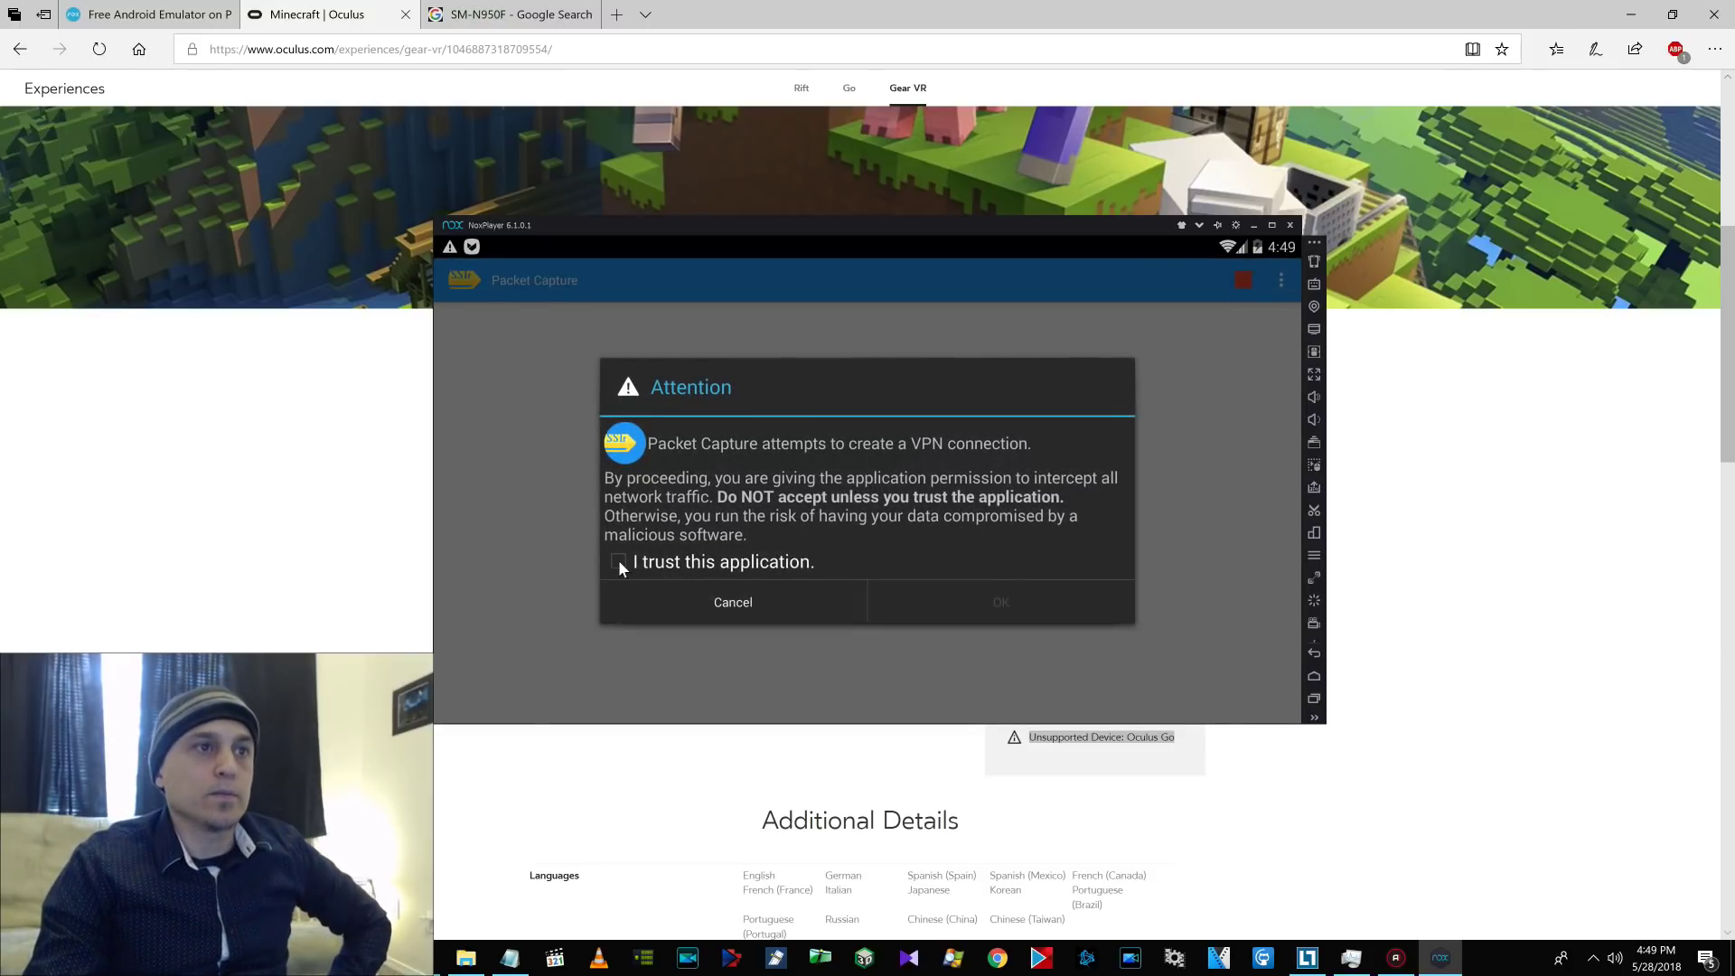
Trust Packet Capture and allow its VPN connection, then return to the home screen.
click(618, 562)
click(996, 604)
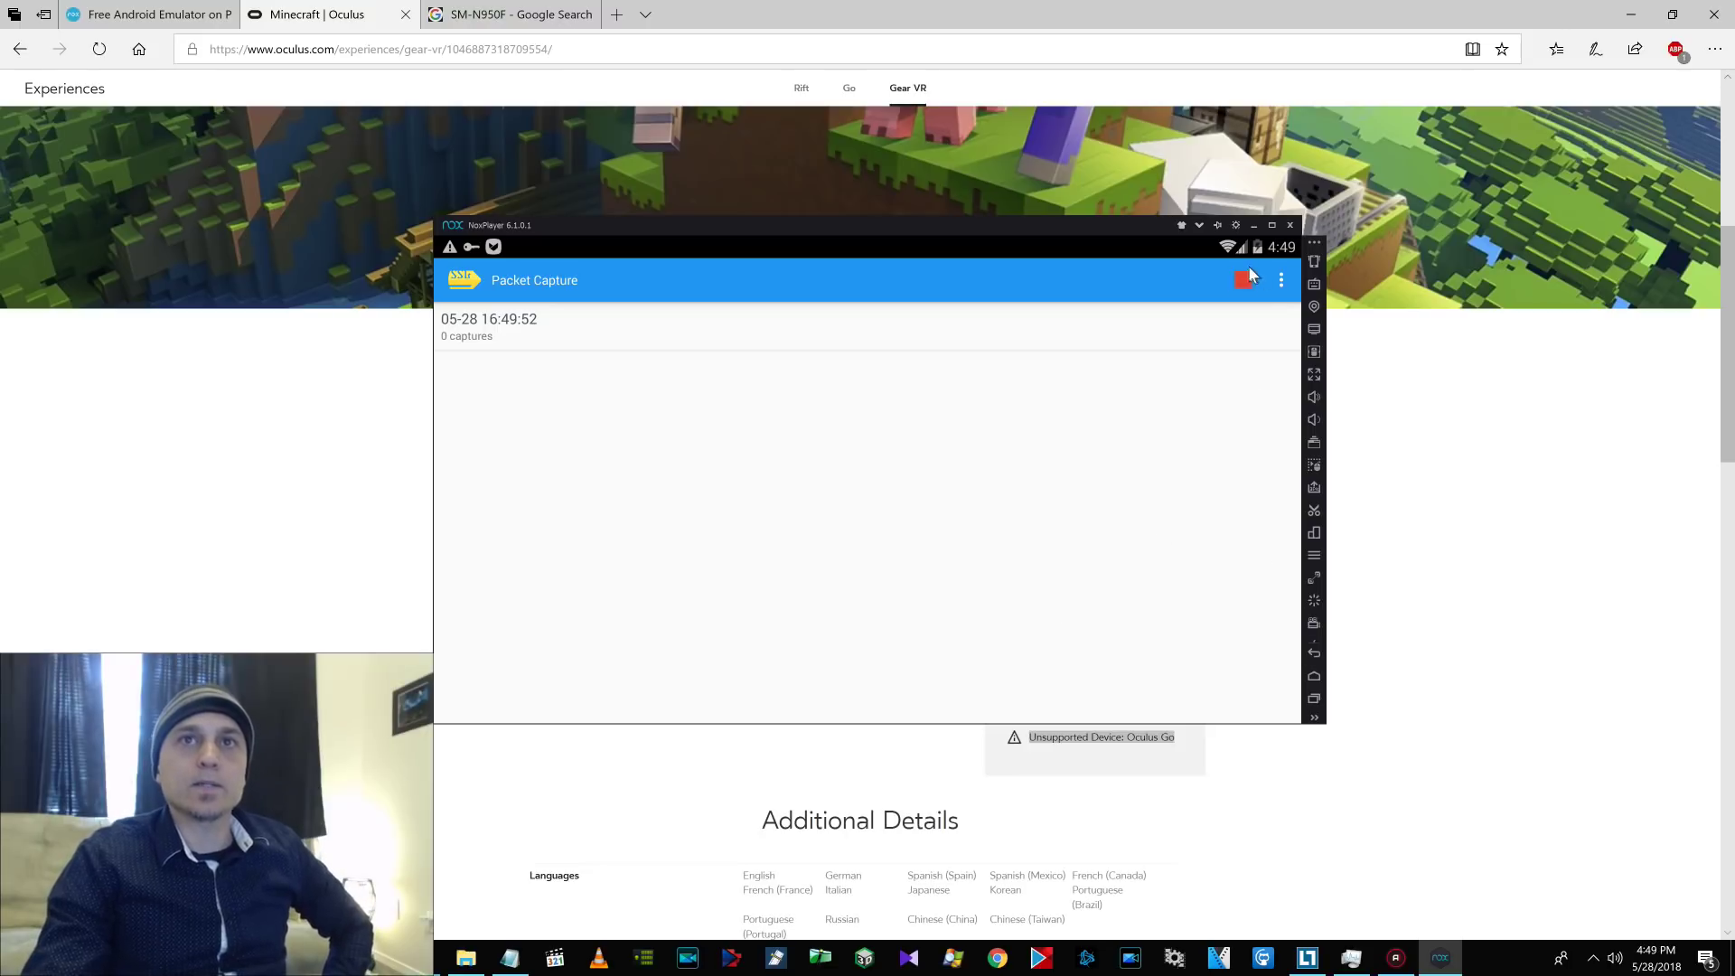
click(1311, 683)
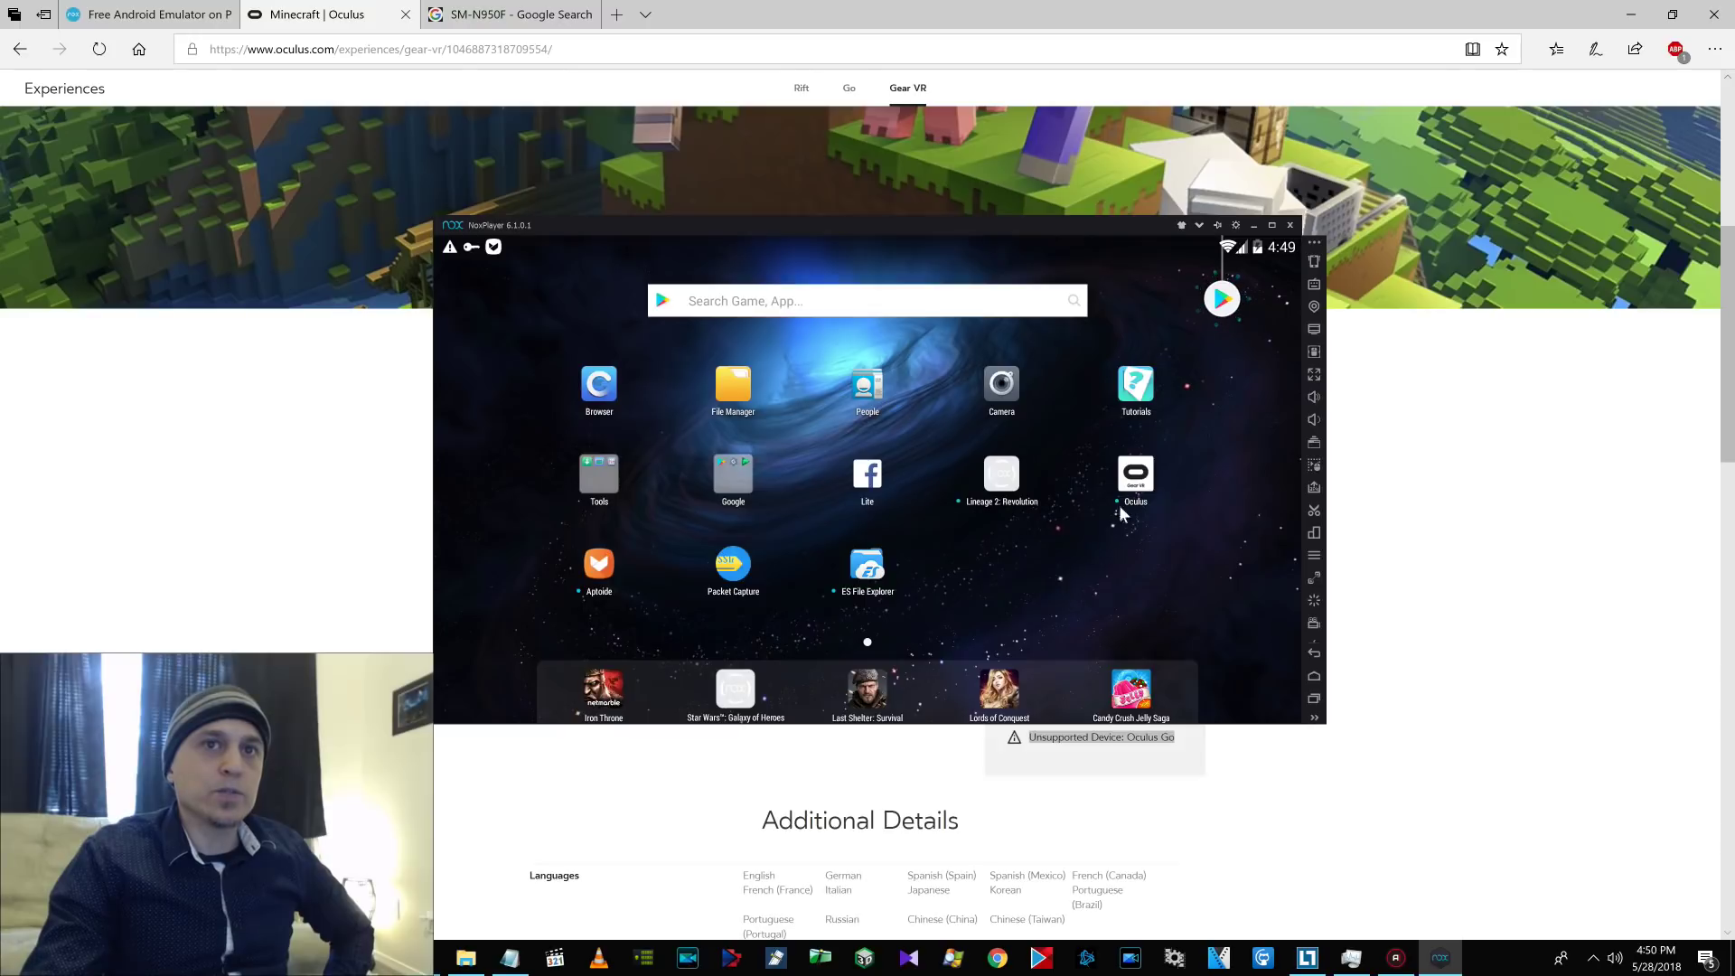
Start installing Minecraft from the Oculus app, accept its permissions, then switch back to Packet Capture.
click(1128, 482)
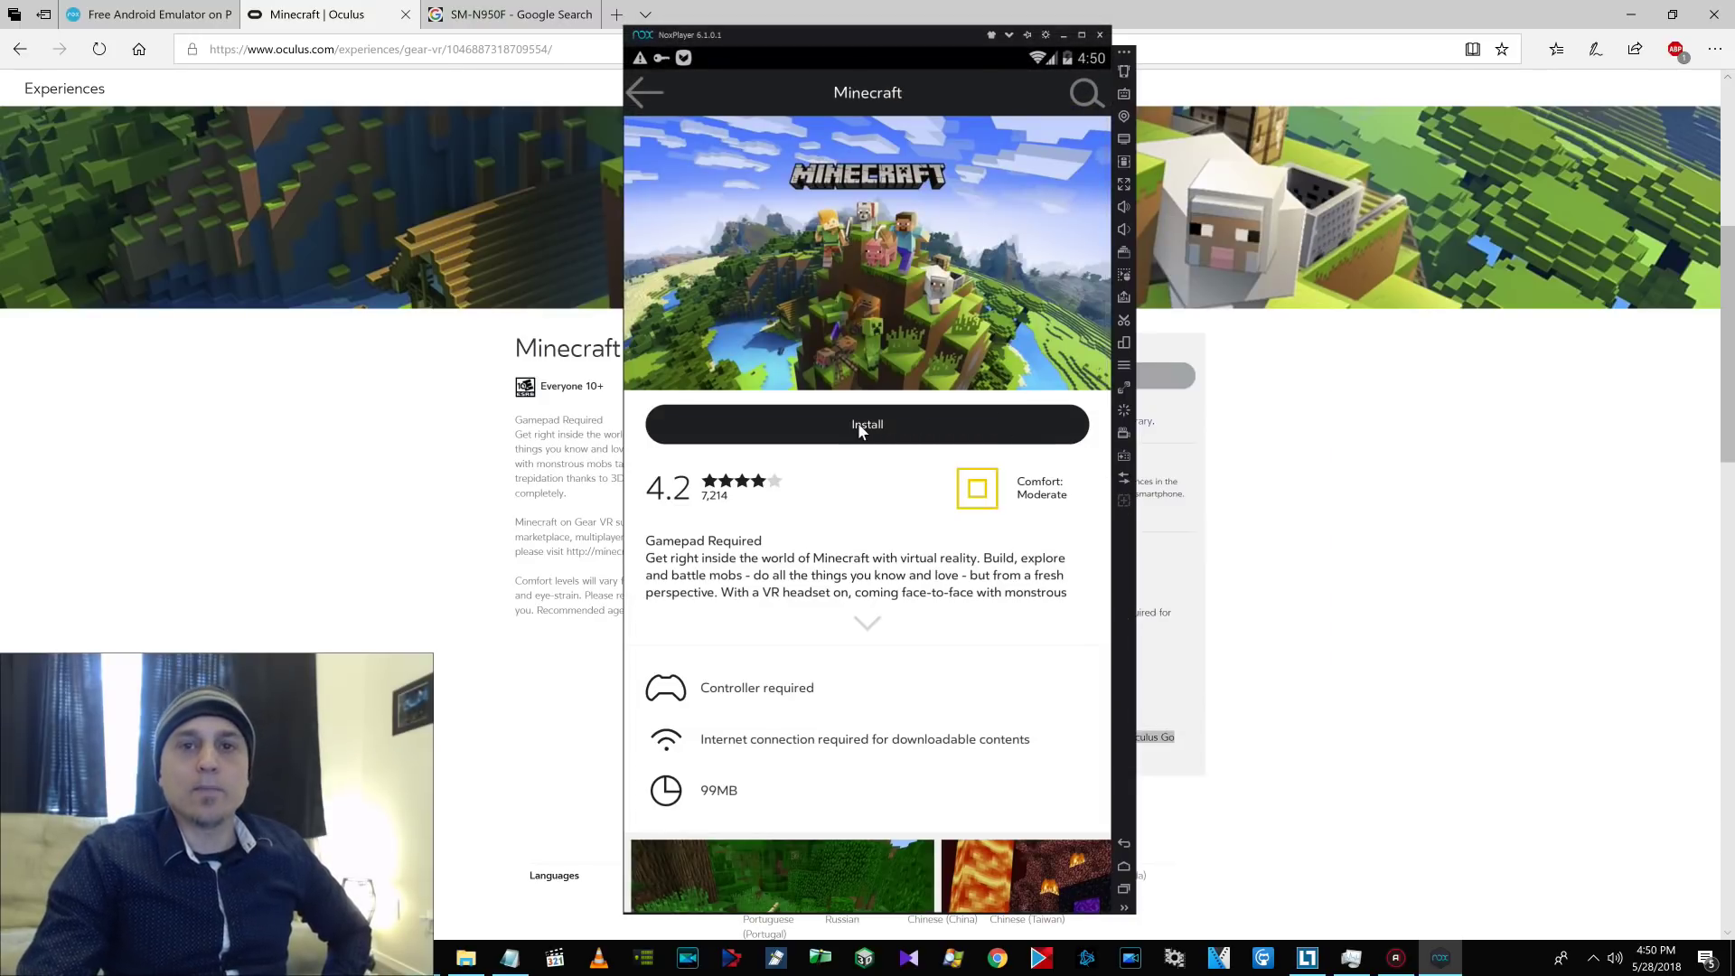
click(858, 424)
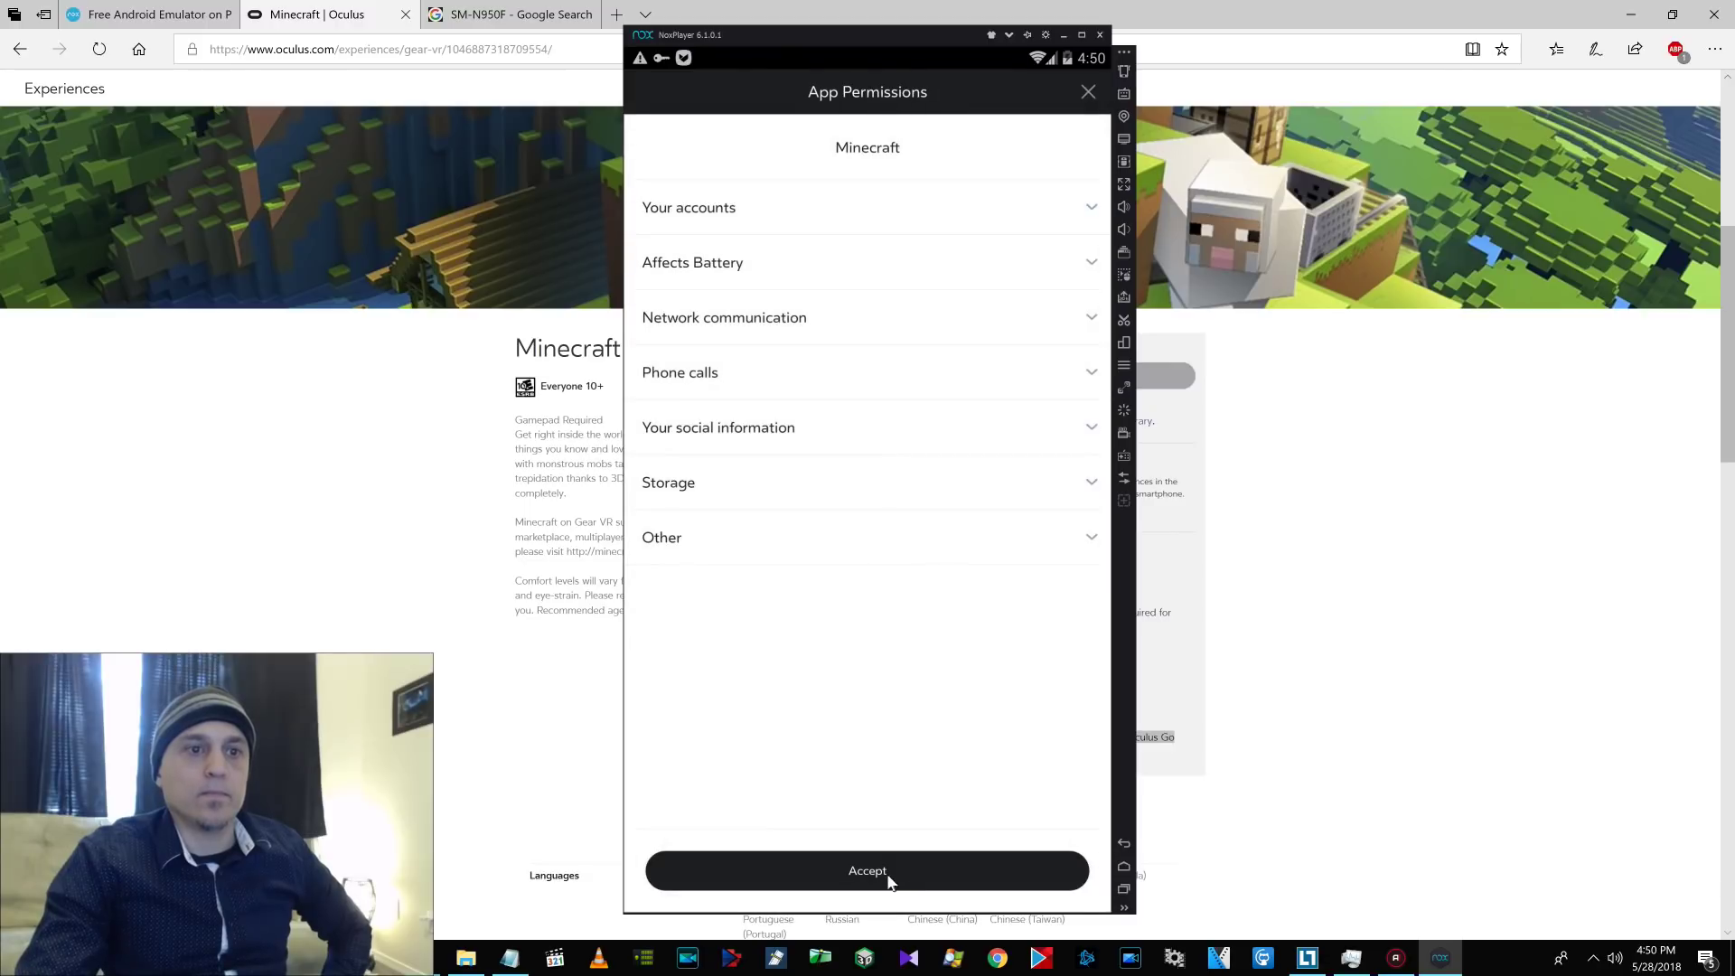
click(890, 875)
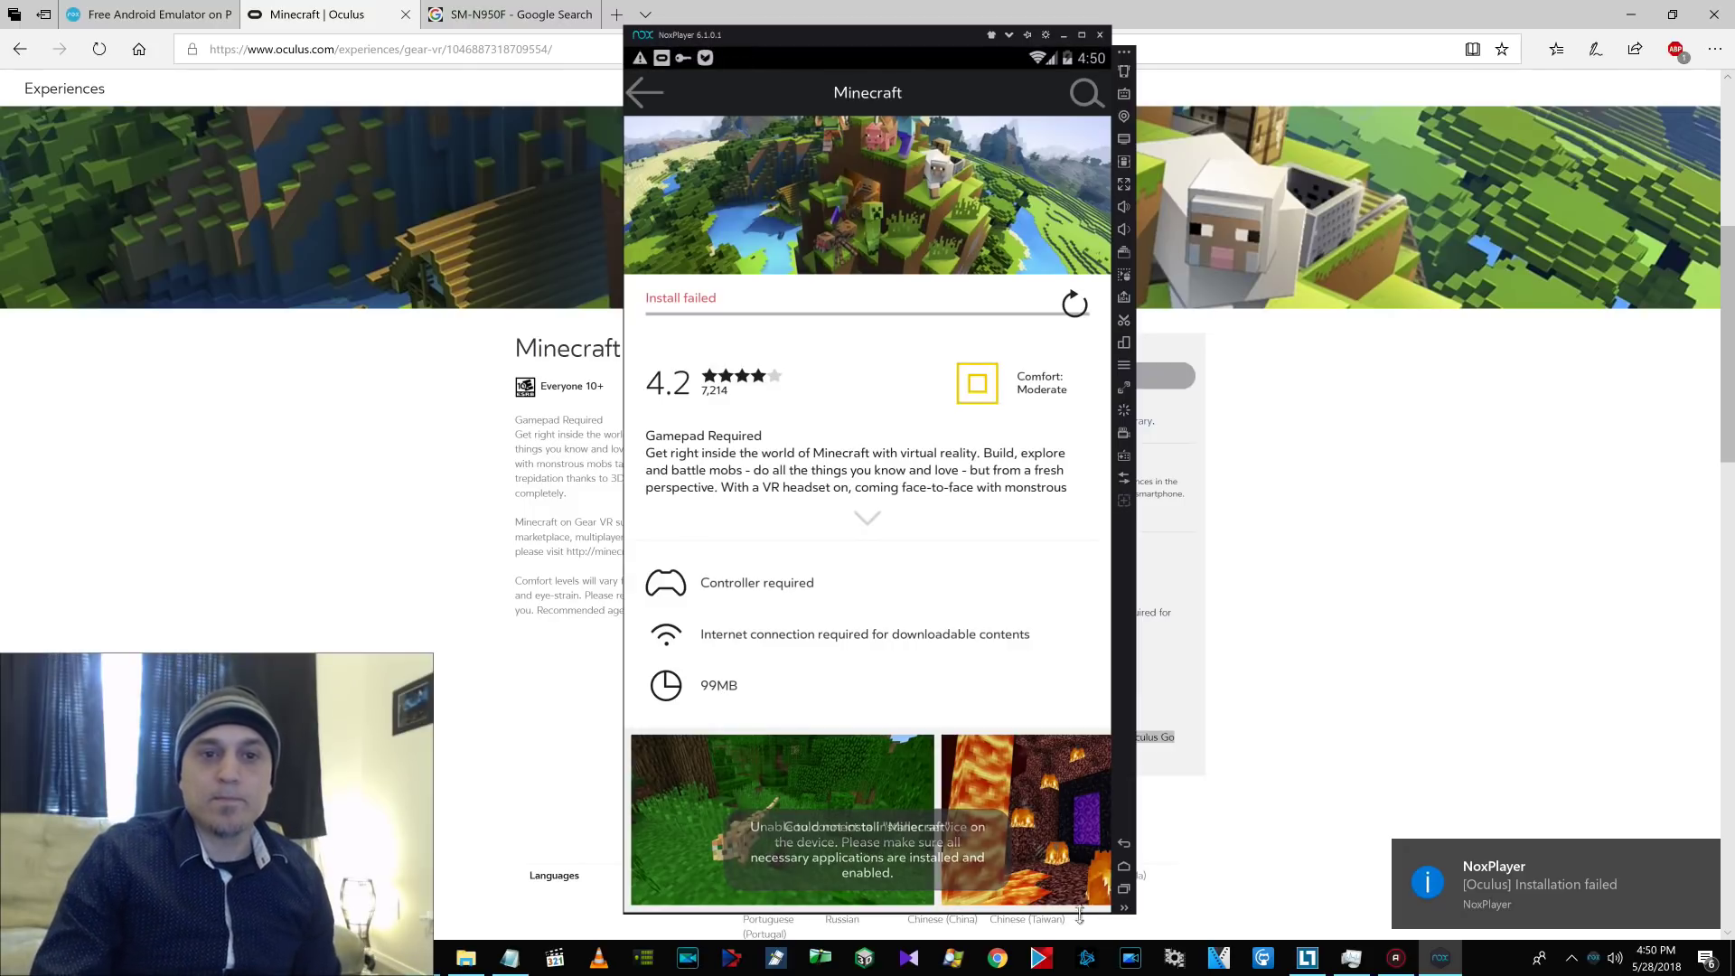
click(1122, 890)
click(965, 729)
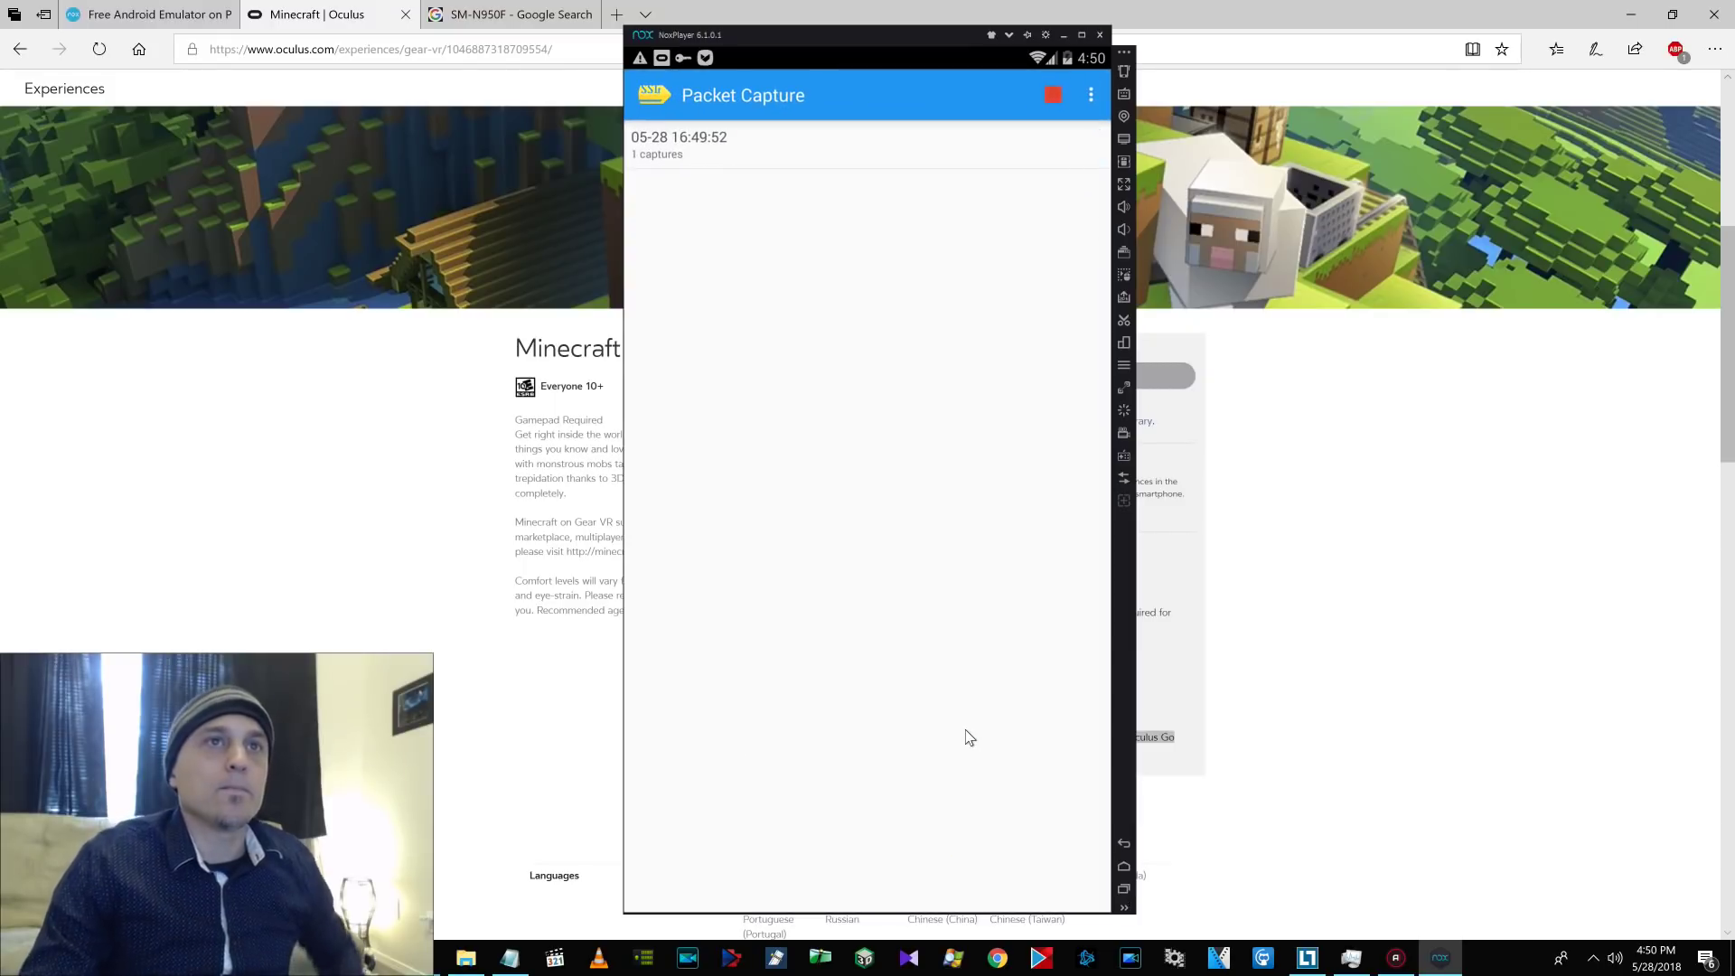
Save the Download Manager connection's response body from the capture as MinecraftVR.apk.
click(704, 151)
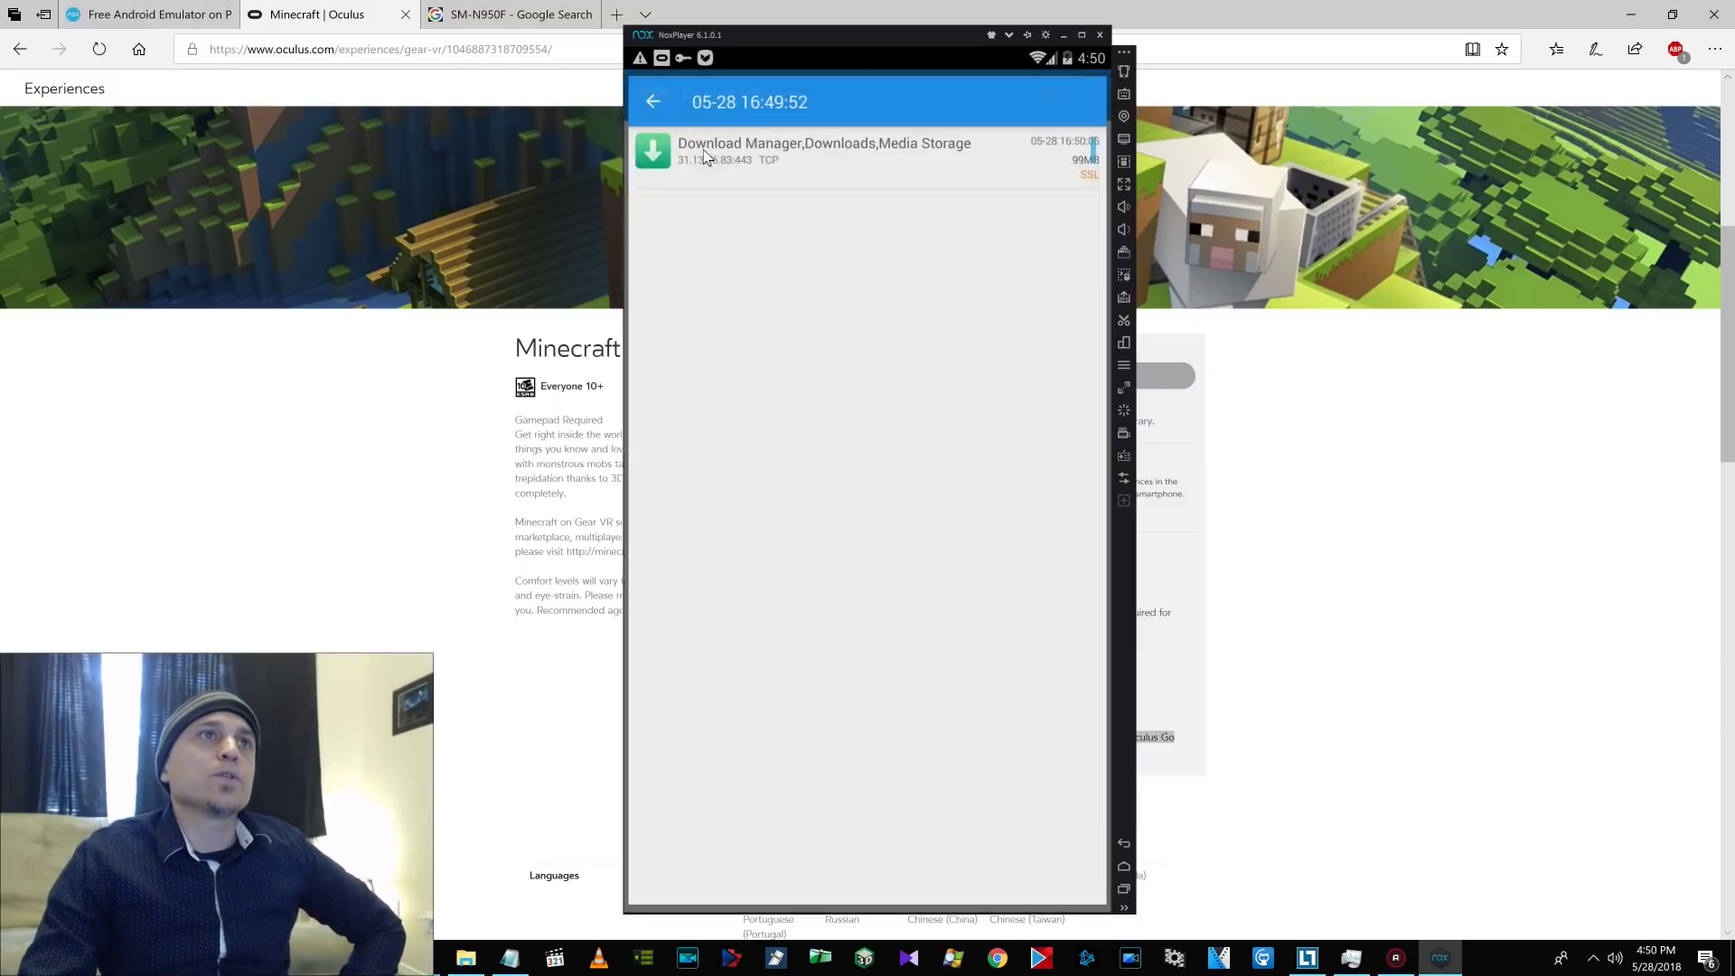
click(874, 159)
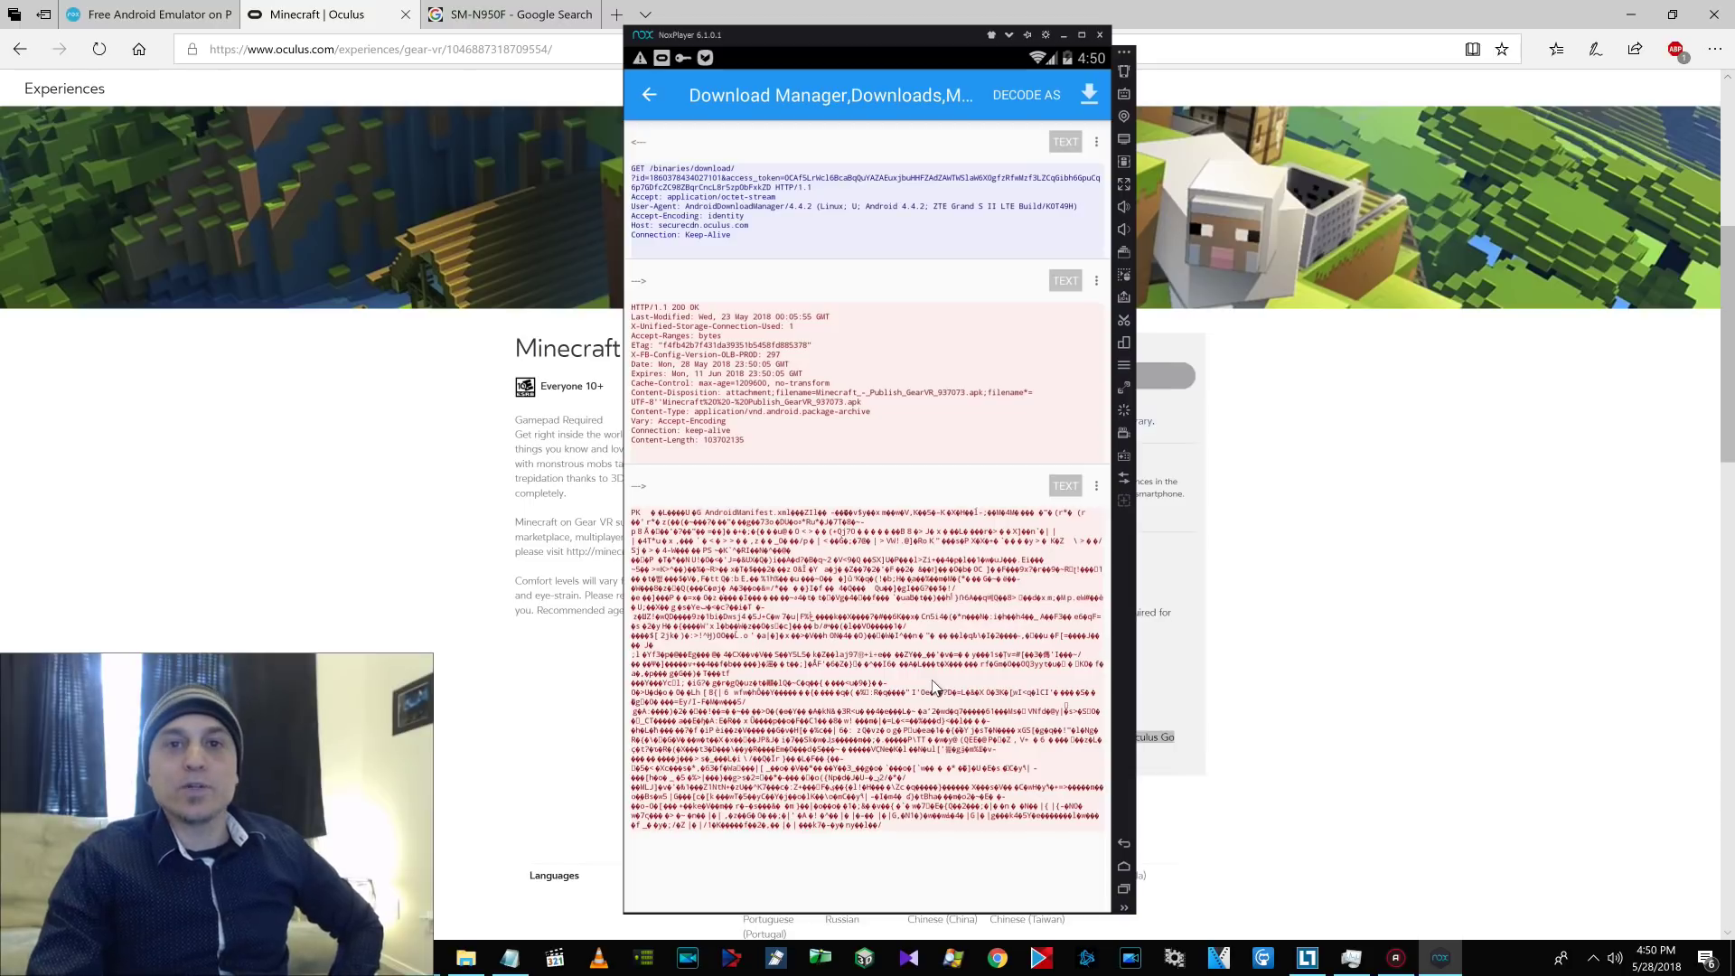
click(1097, 486)
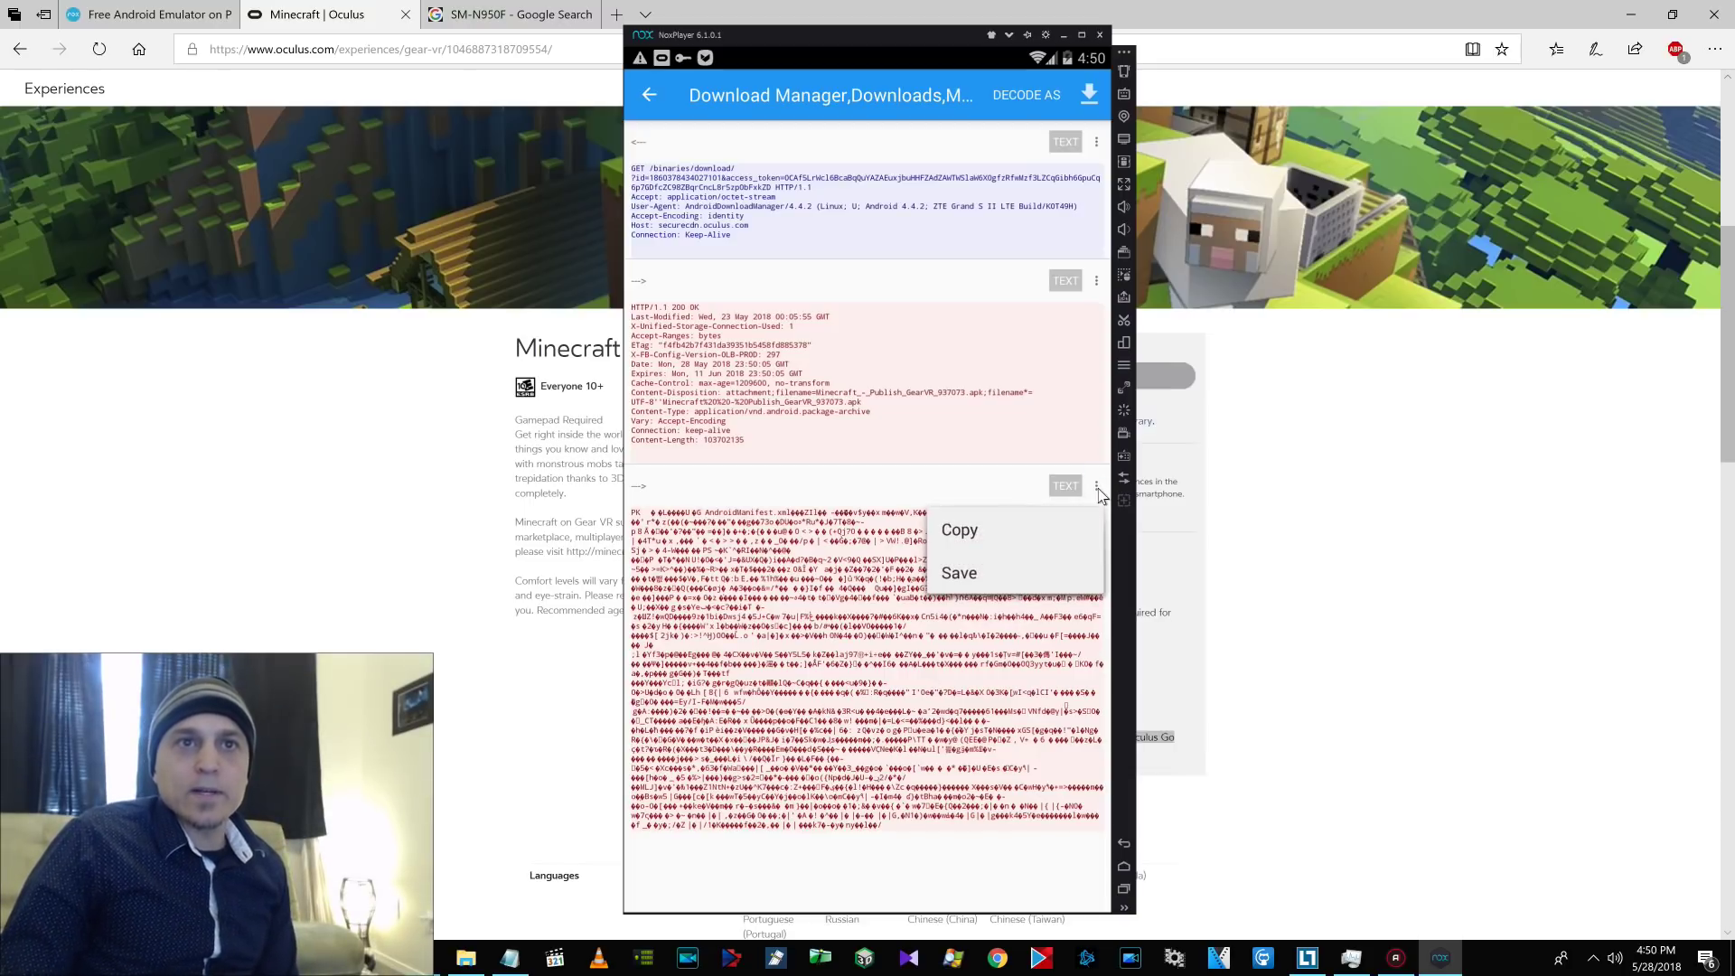
click(962, 575)
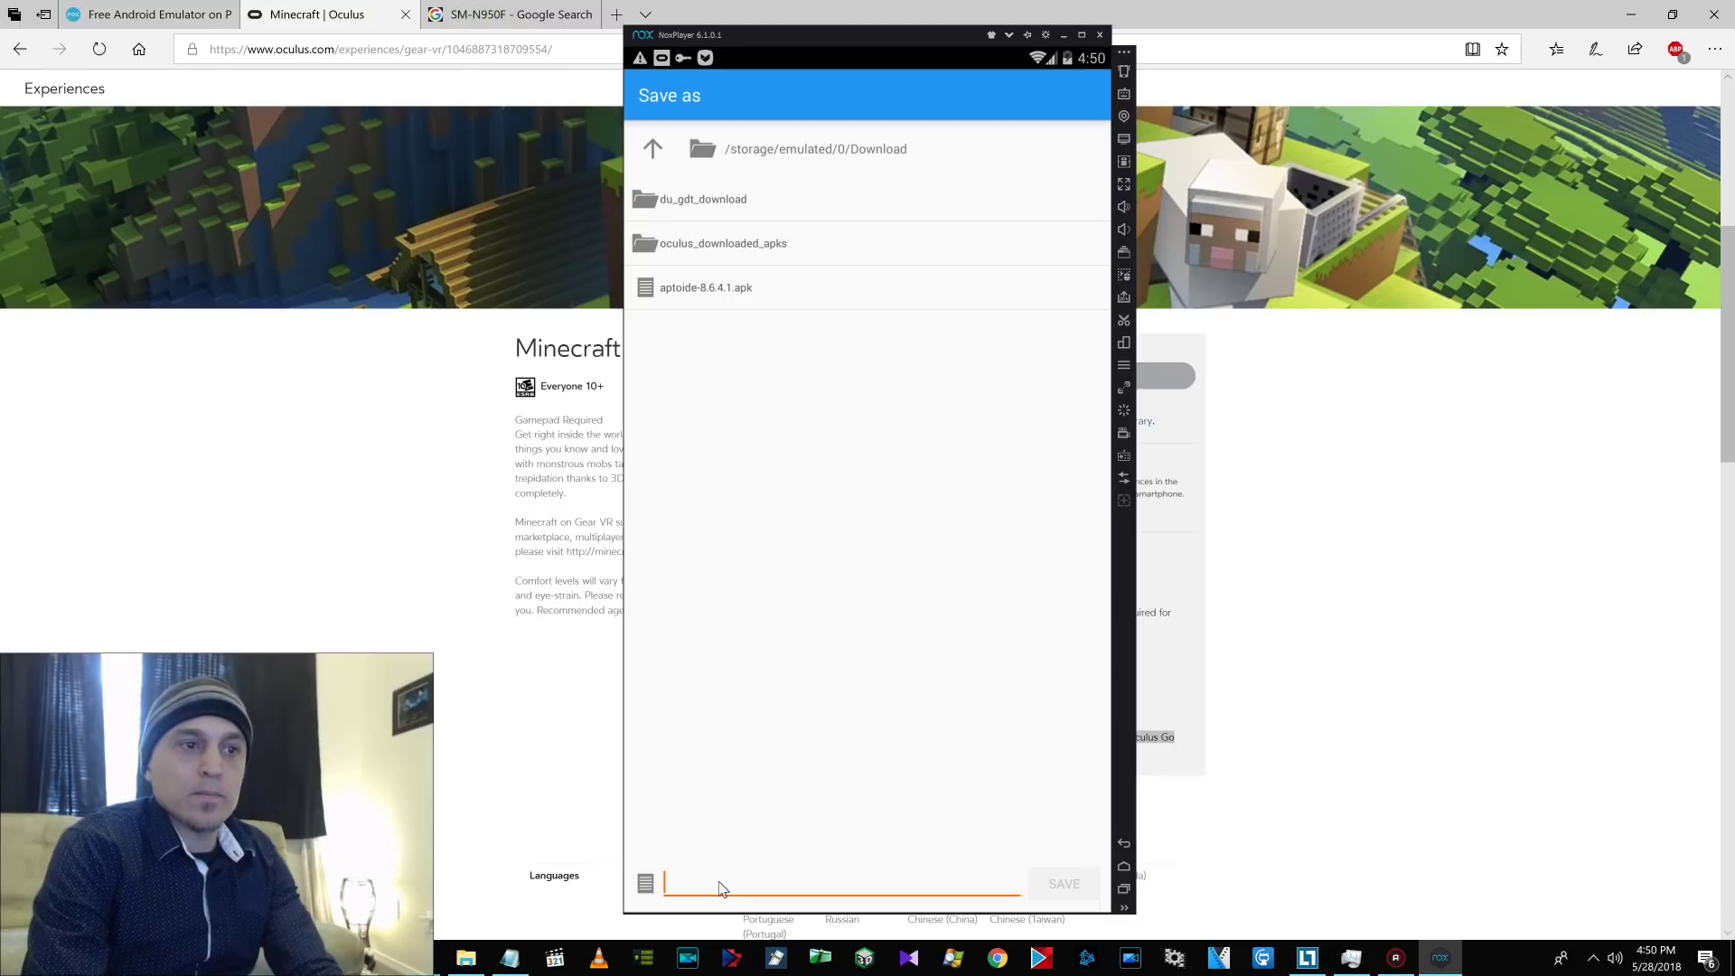
click(669, 888)
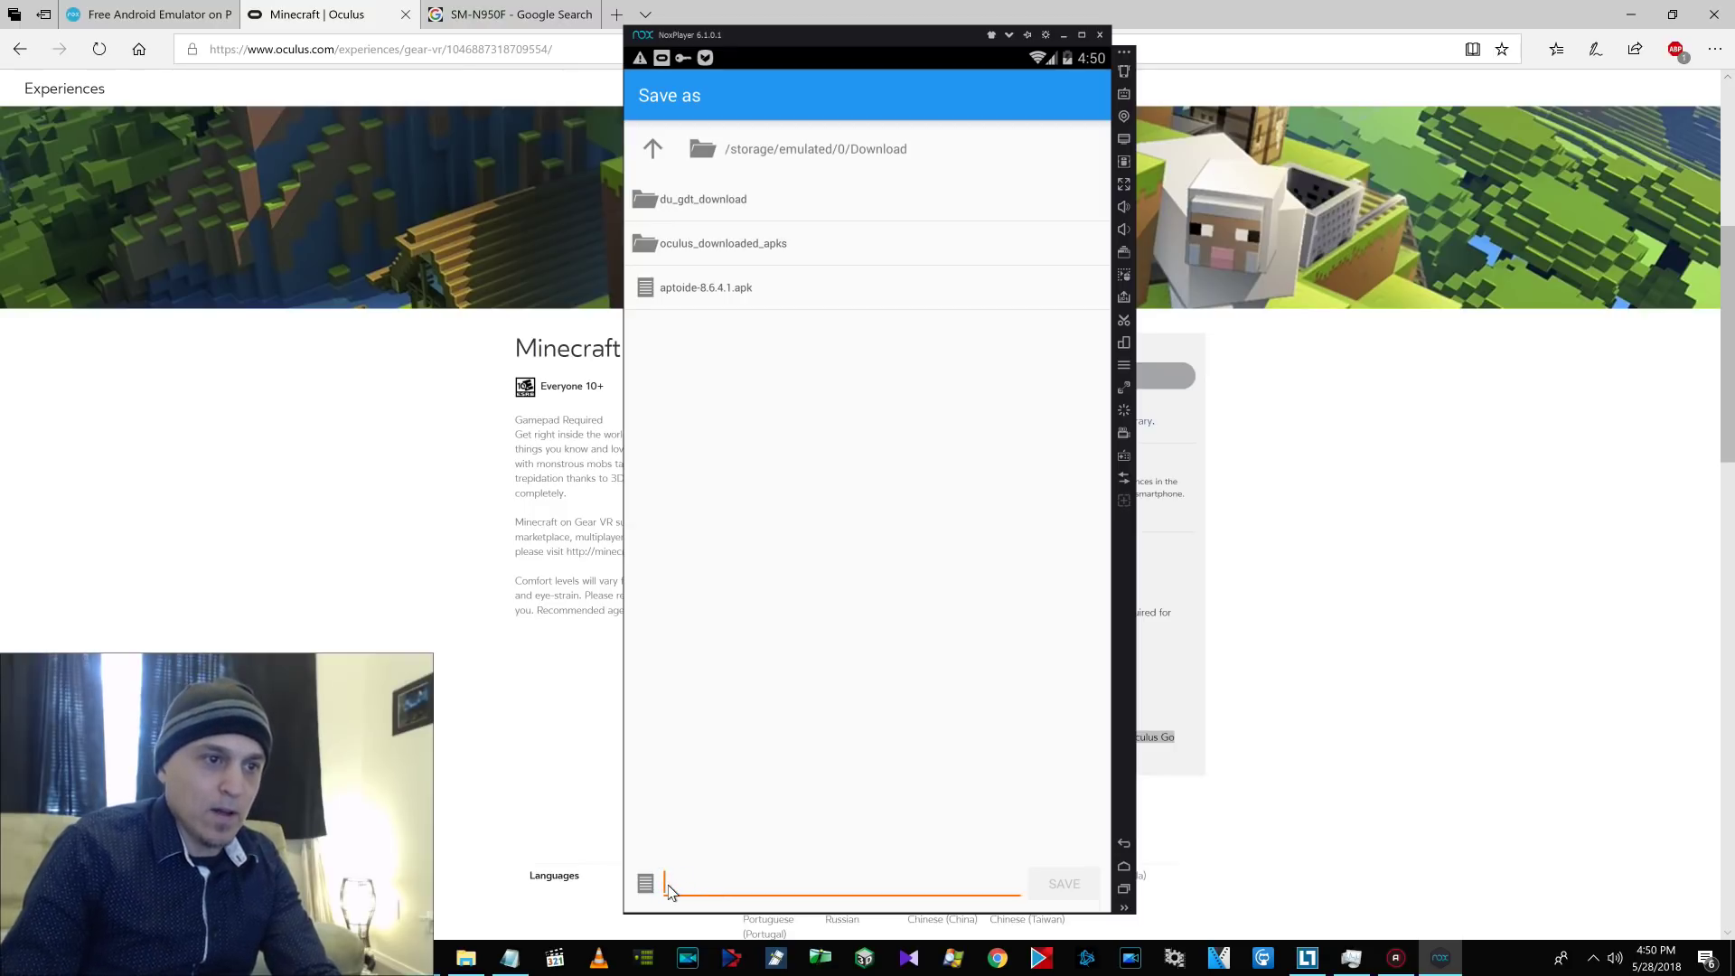
text(MinecraftVR.apk)
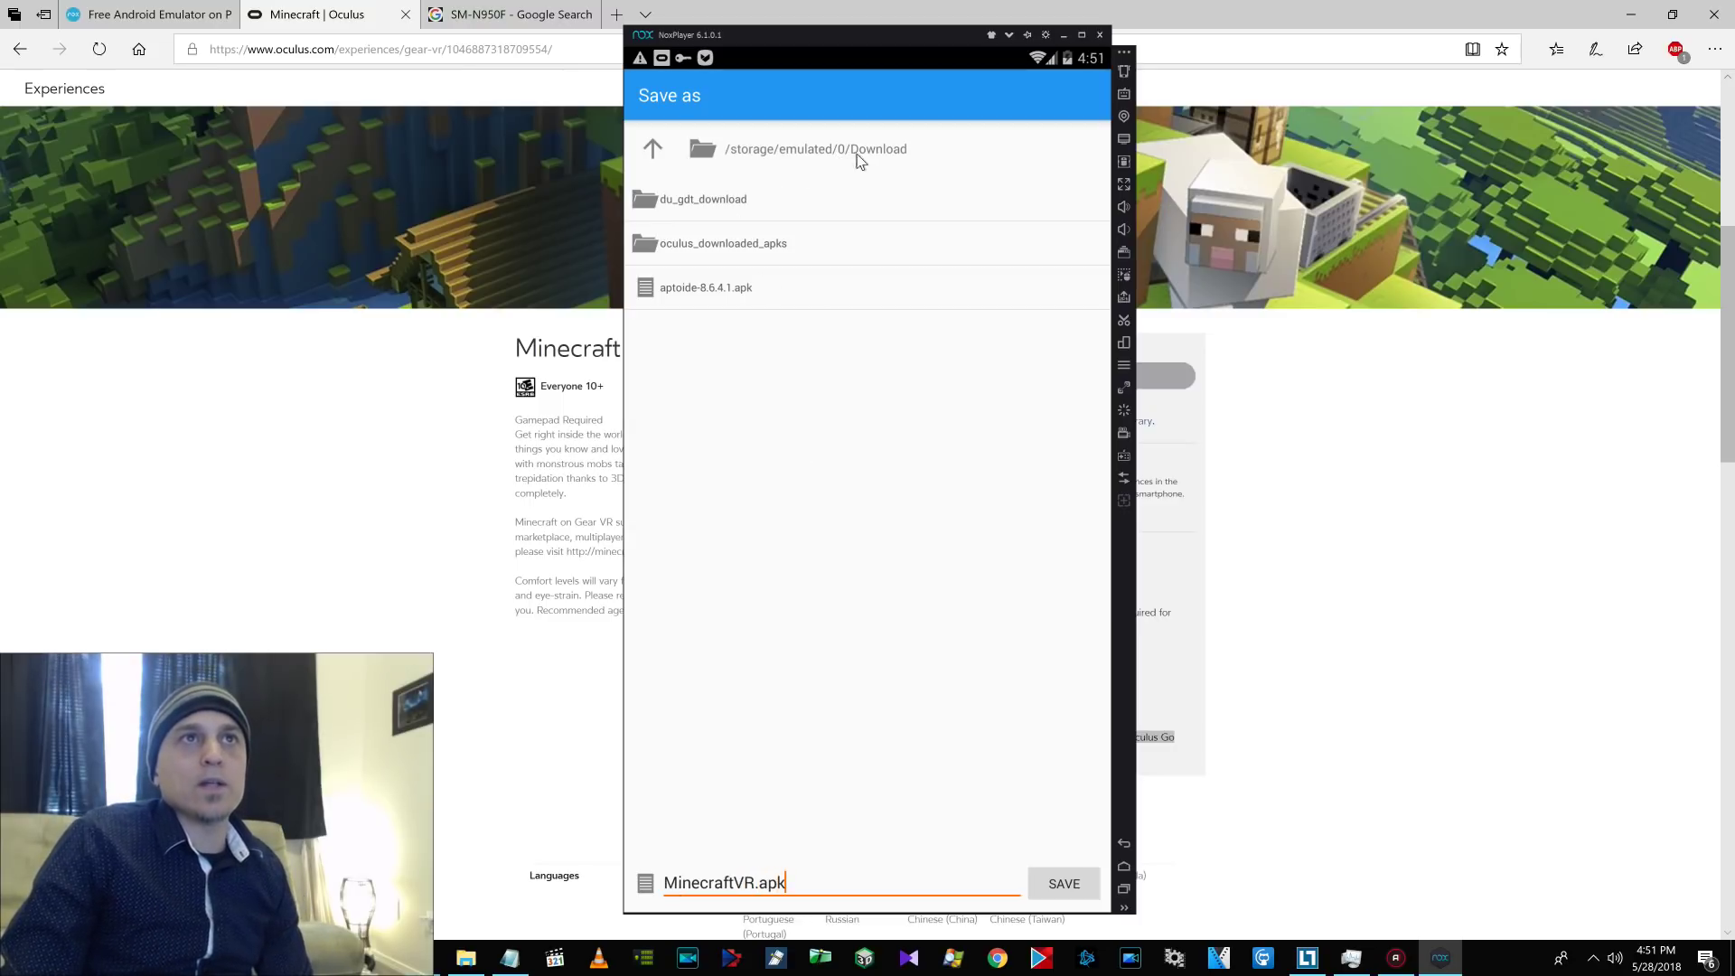
click(1066, 886)
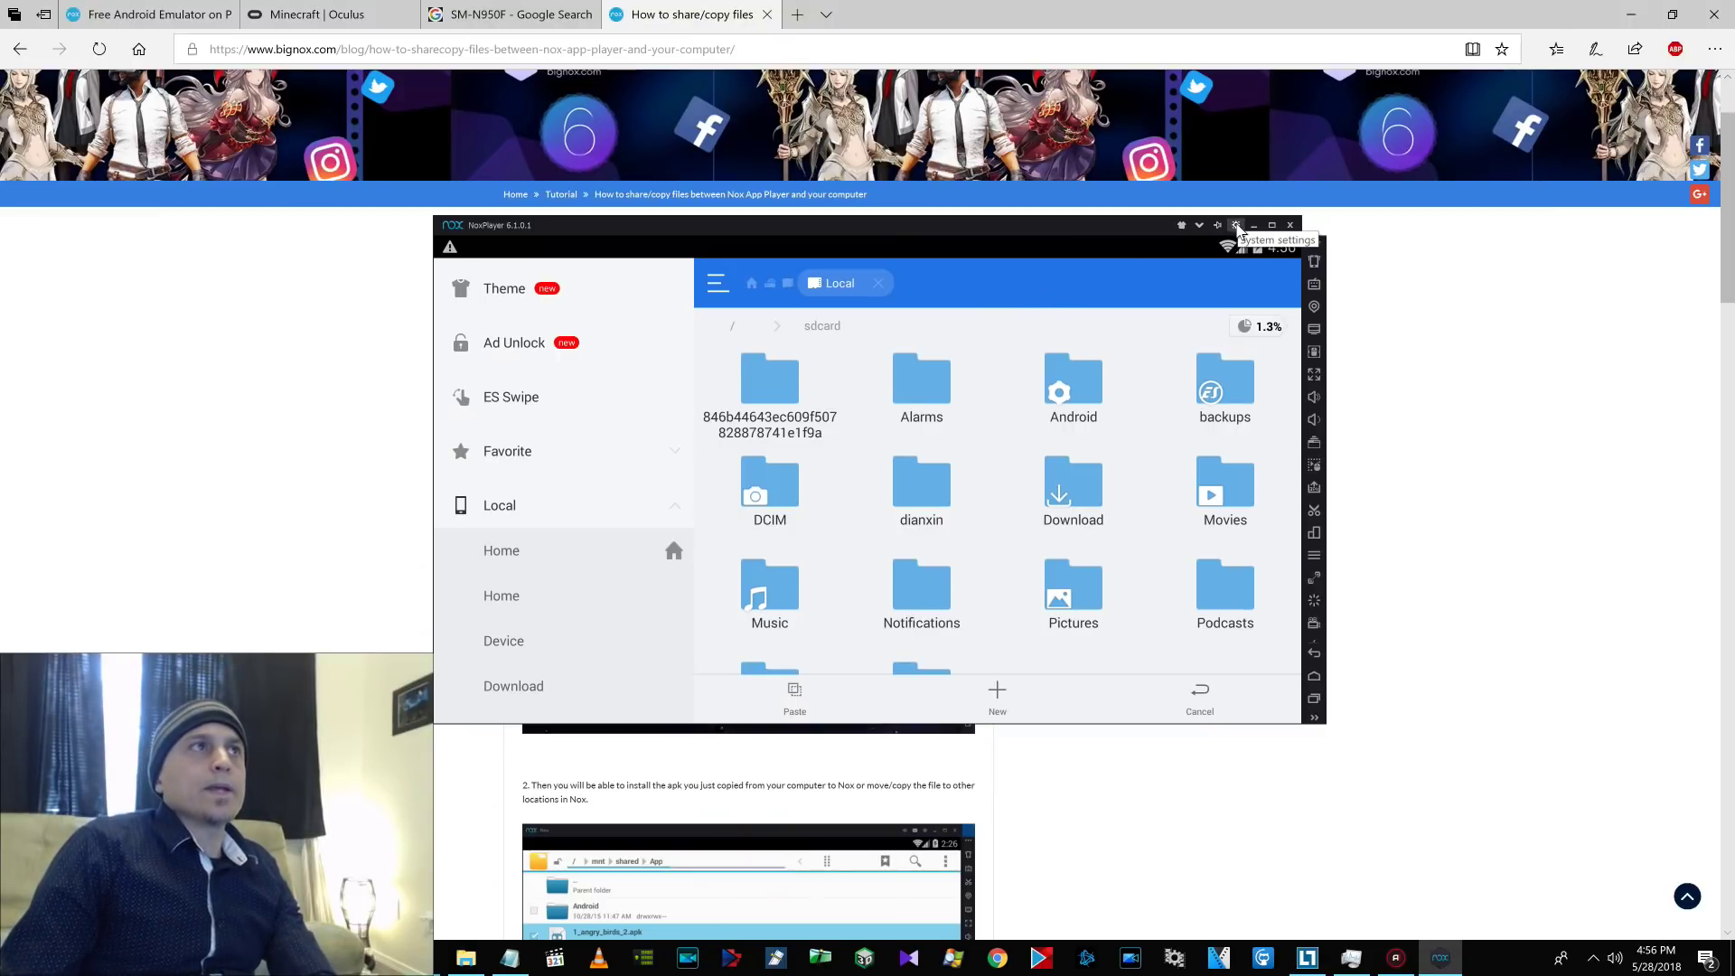
Look through the emulator's general and advanced system settings, then close them.
click(1236, 226)
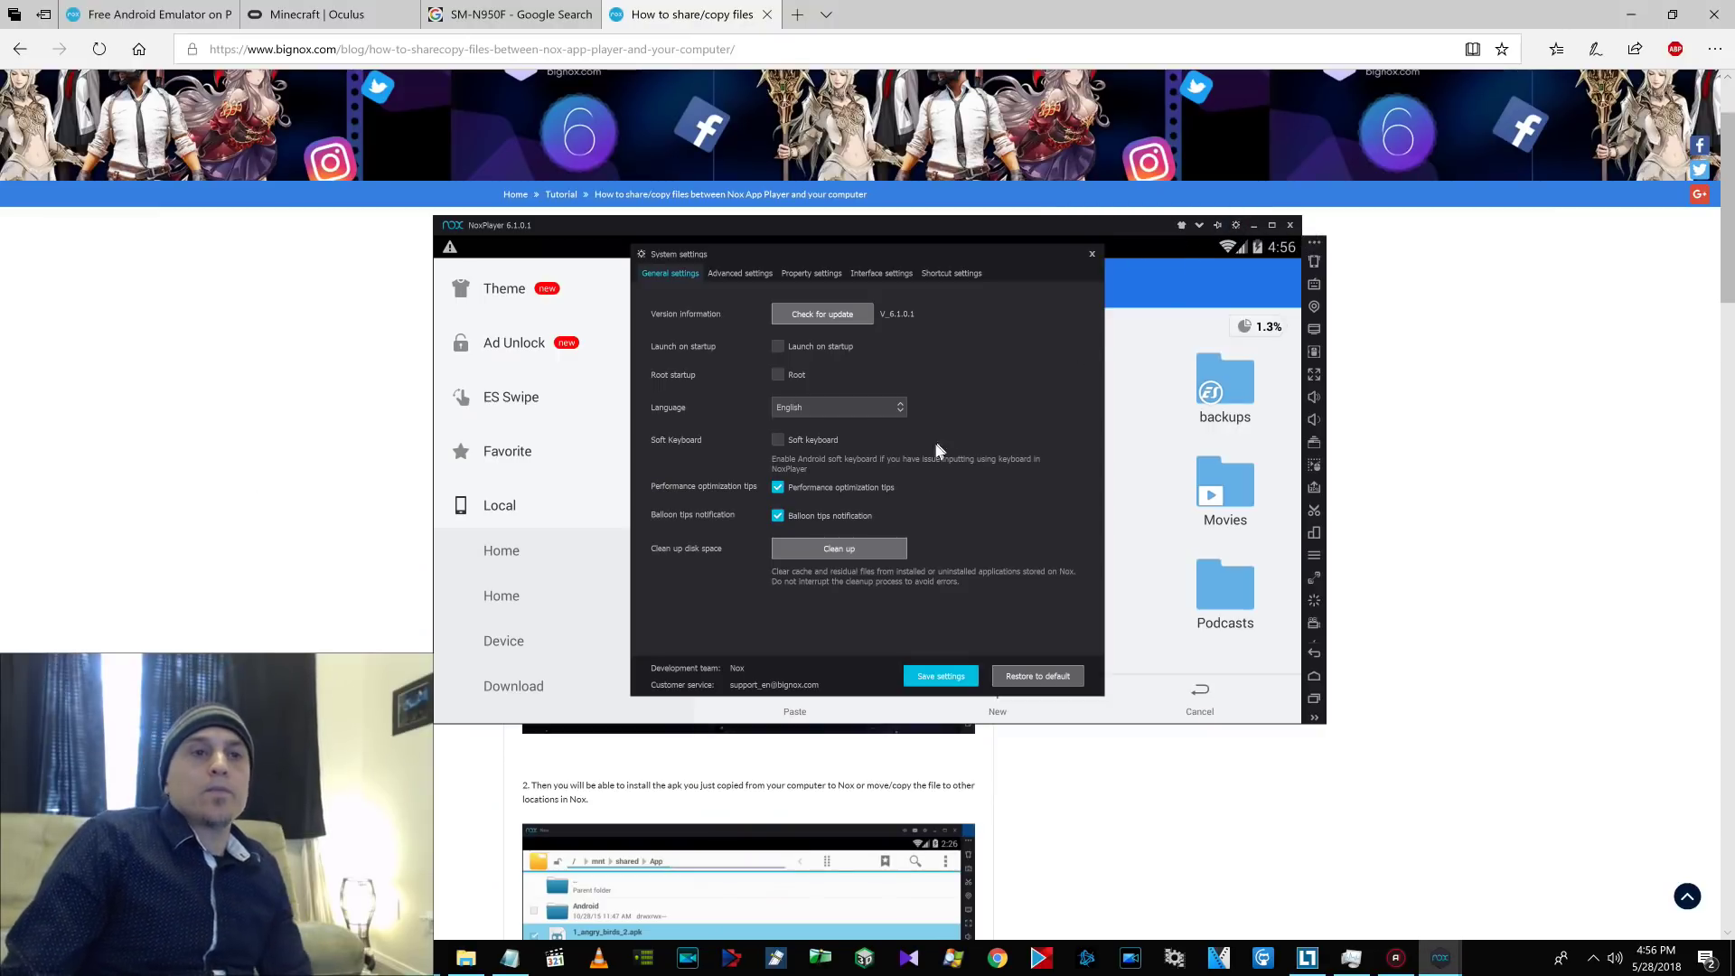
click(713, 275)
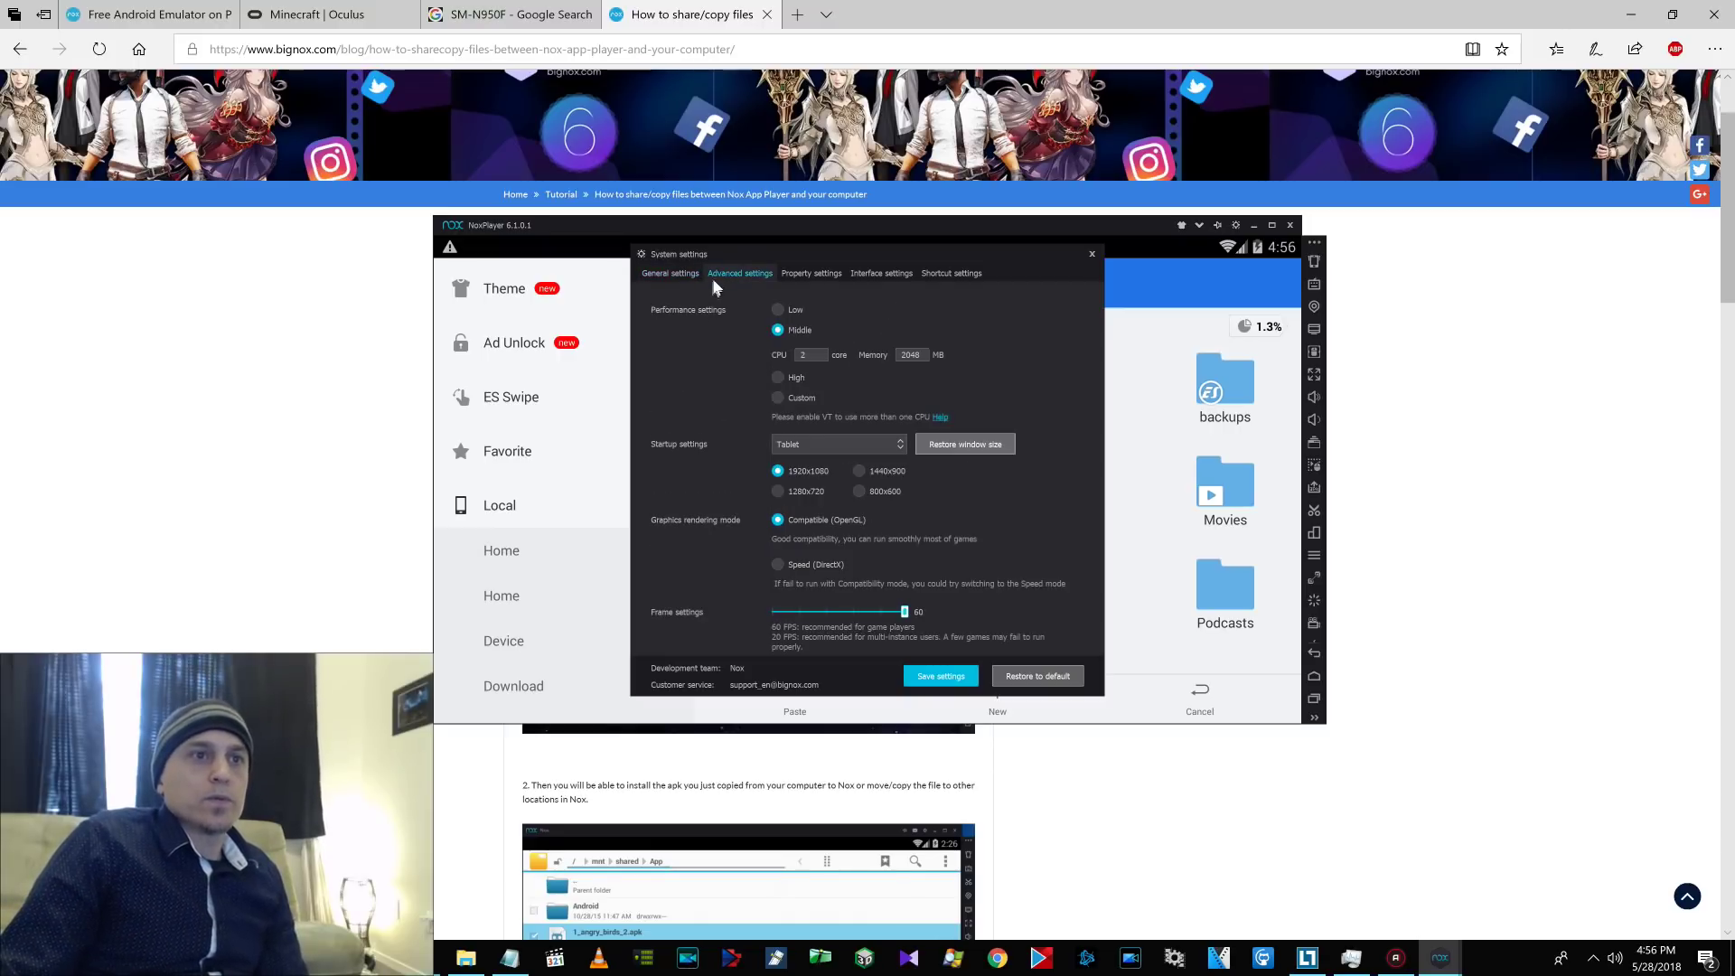
click(669, 272)
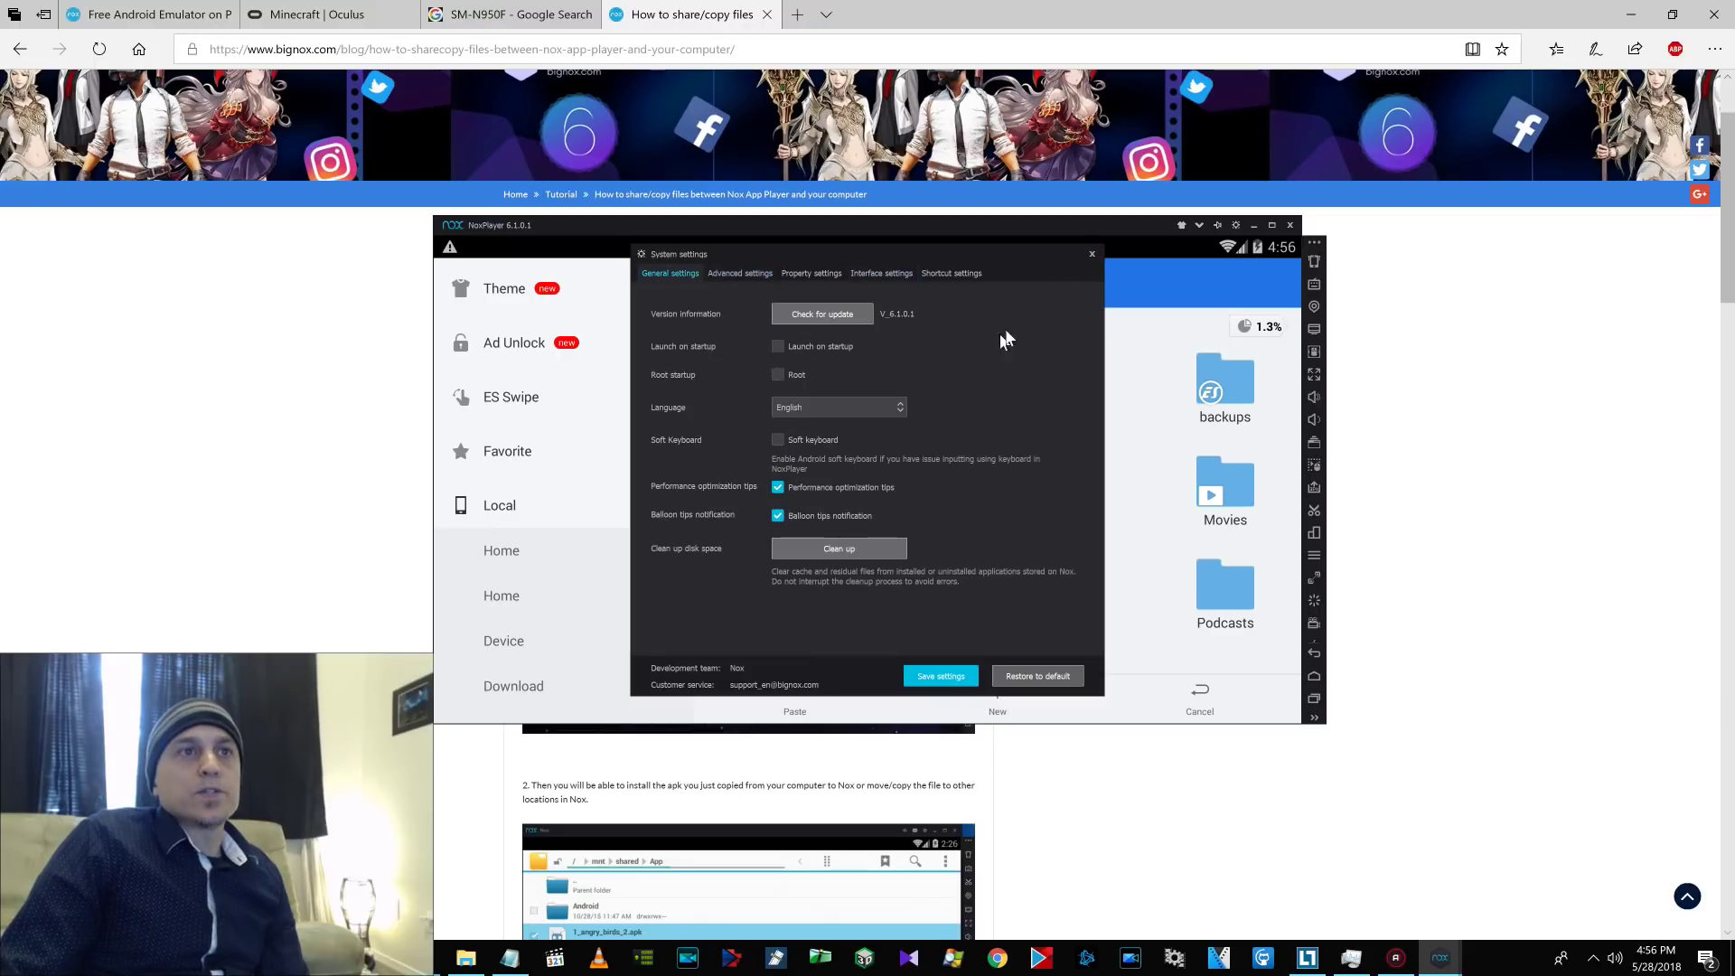
click(1092, 256)
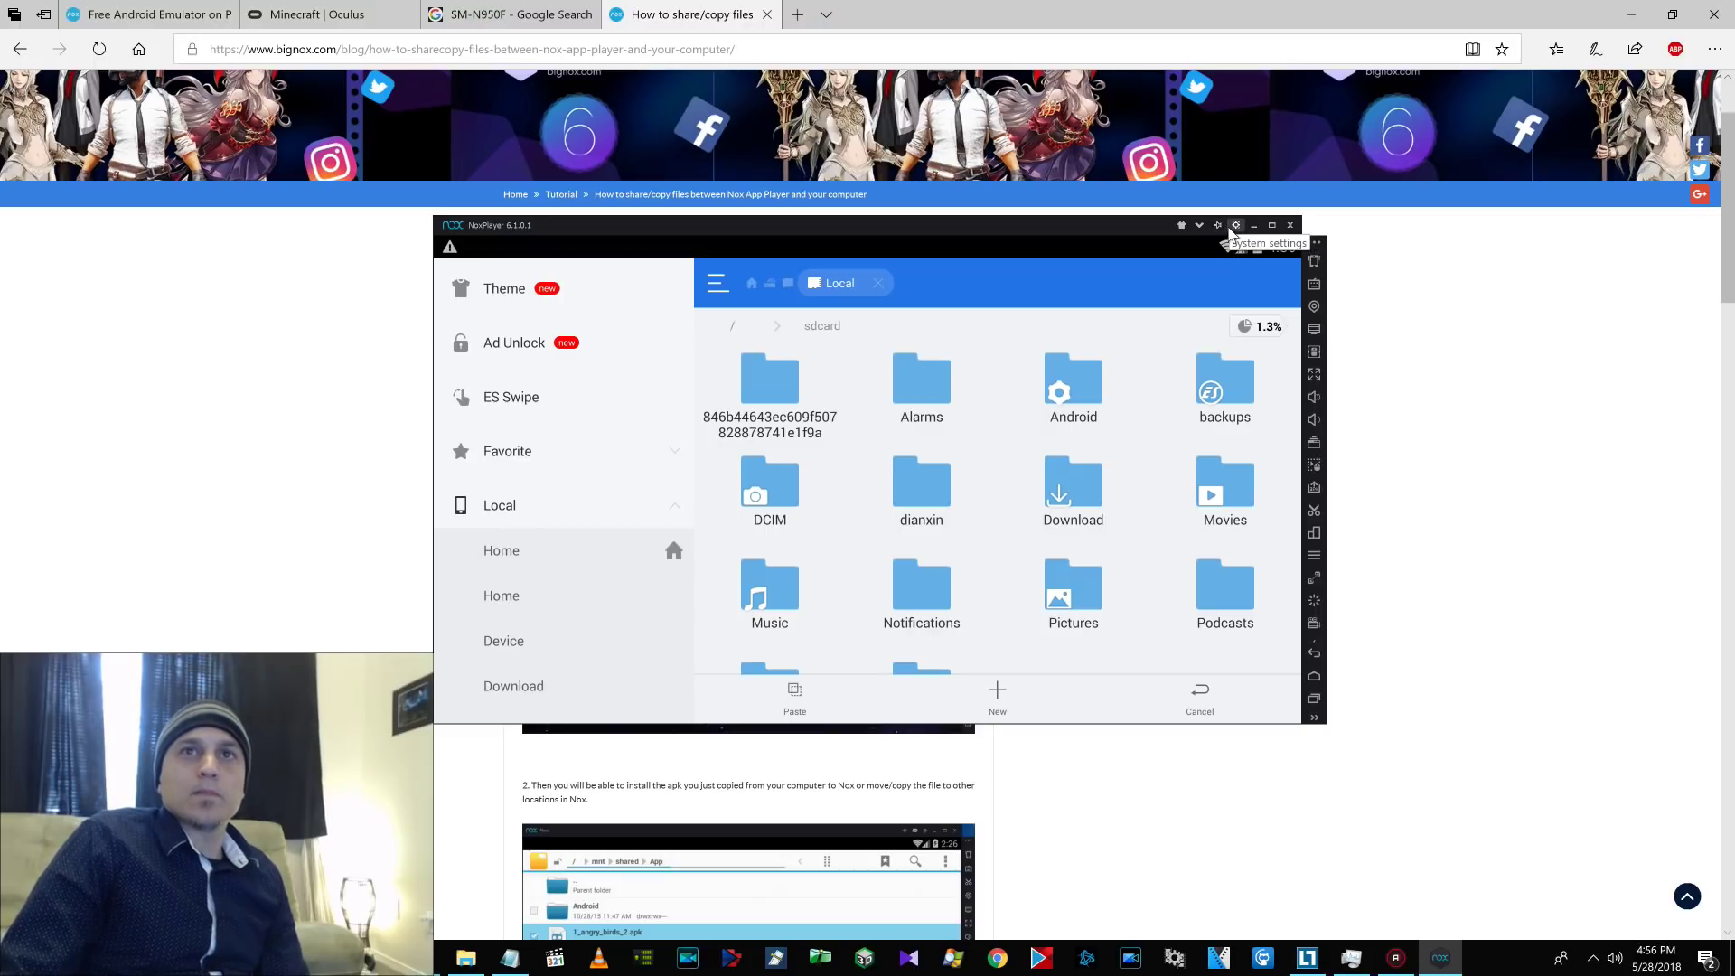
Enable Root startup in the system settings and save.
click(1235, 226)
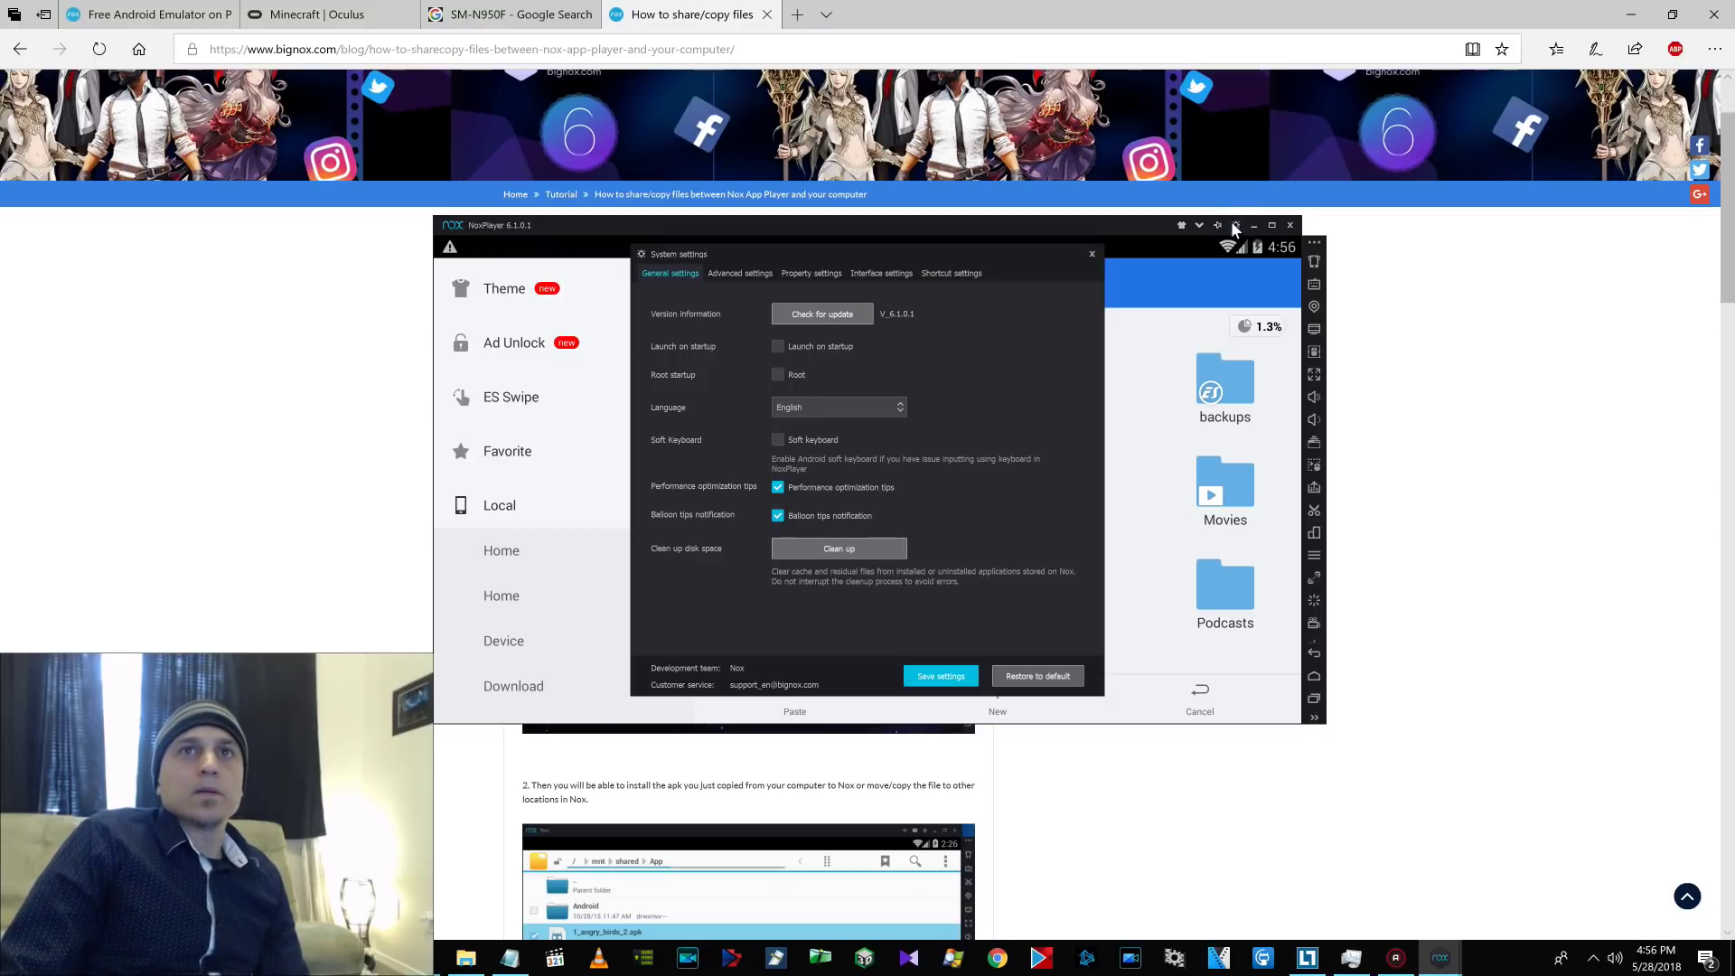
click(781, 374)
click(931, 678)
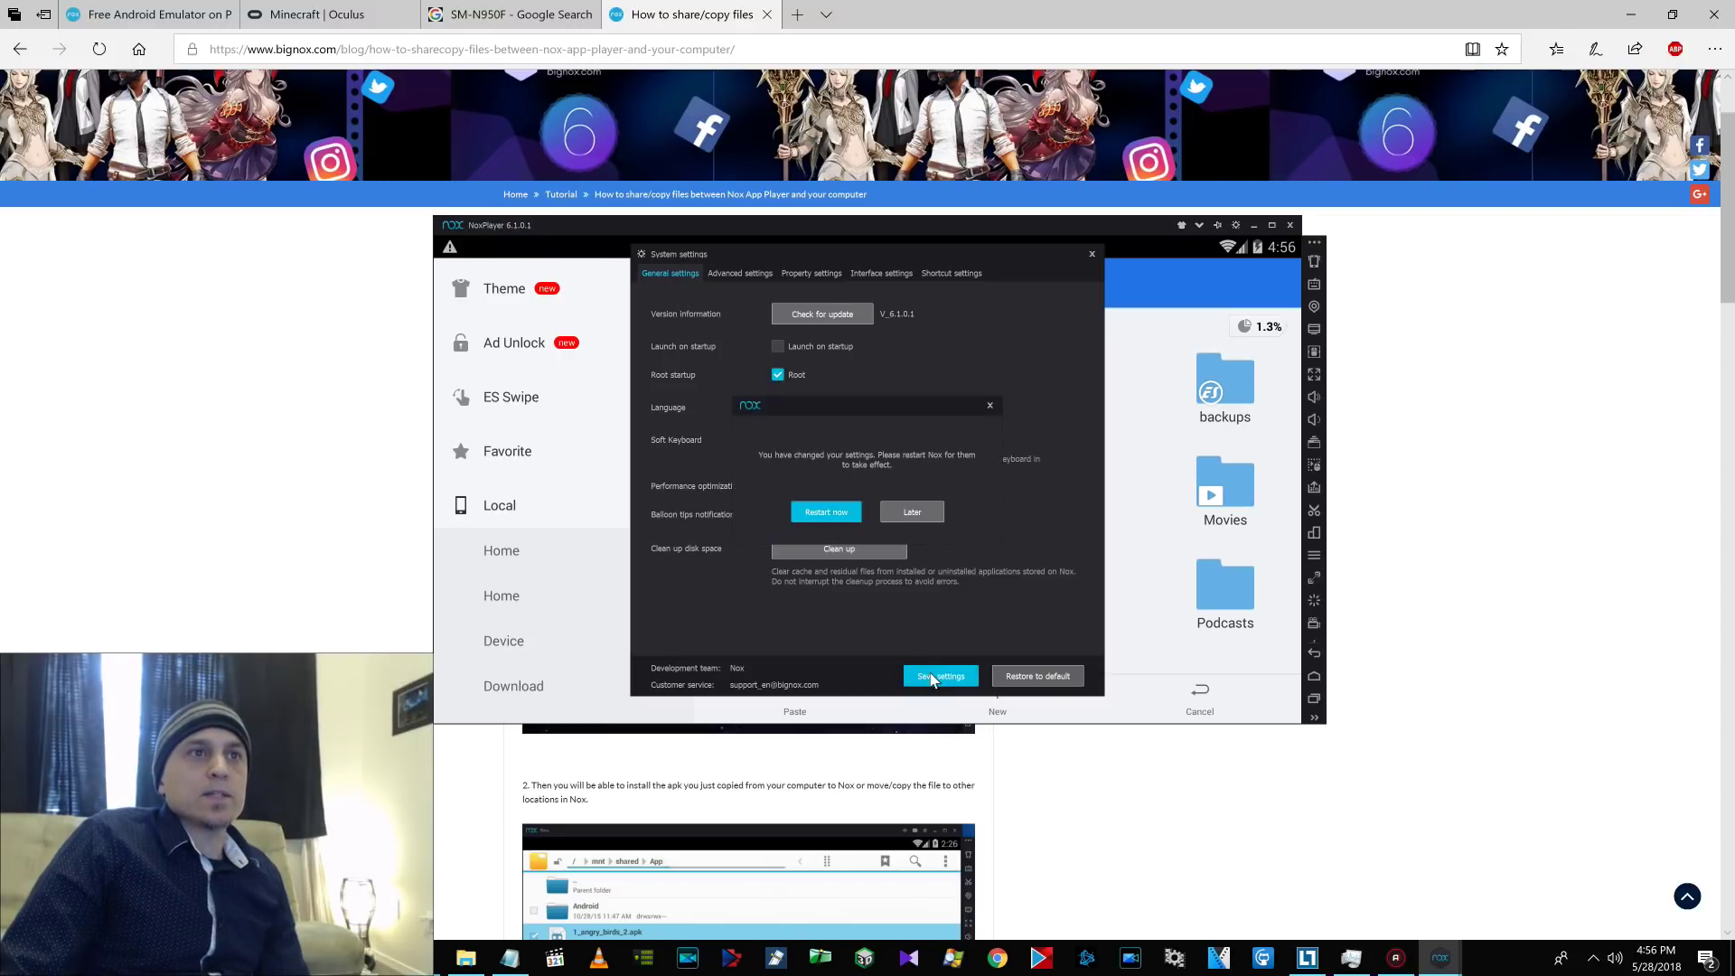
Restart Nox now and unlock it with the lock-screen PIN.
click(835, 514)
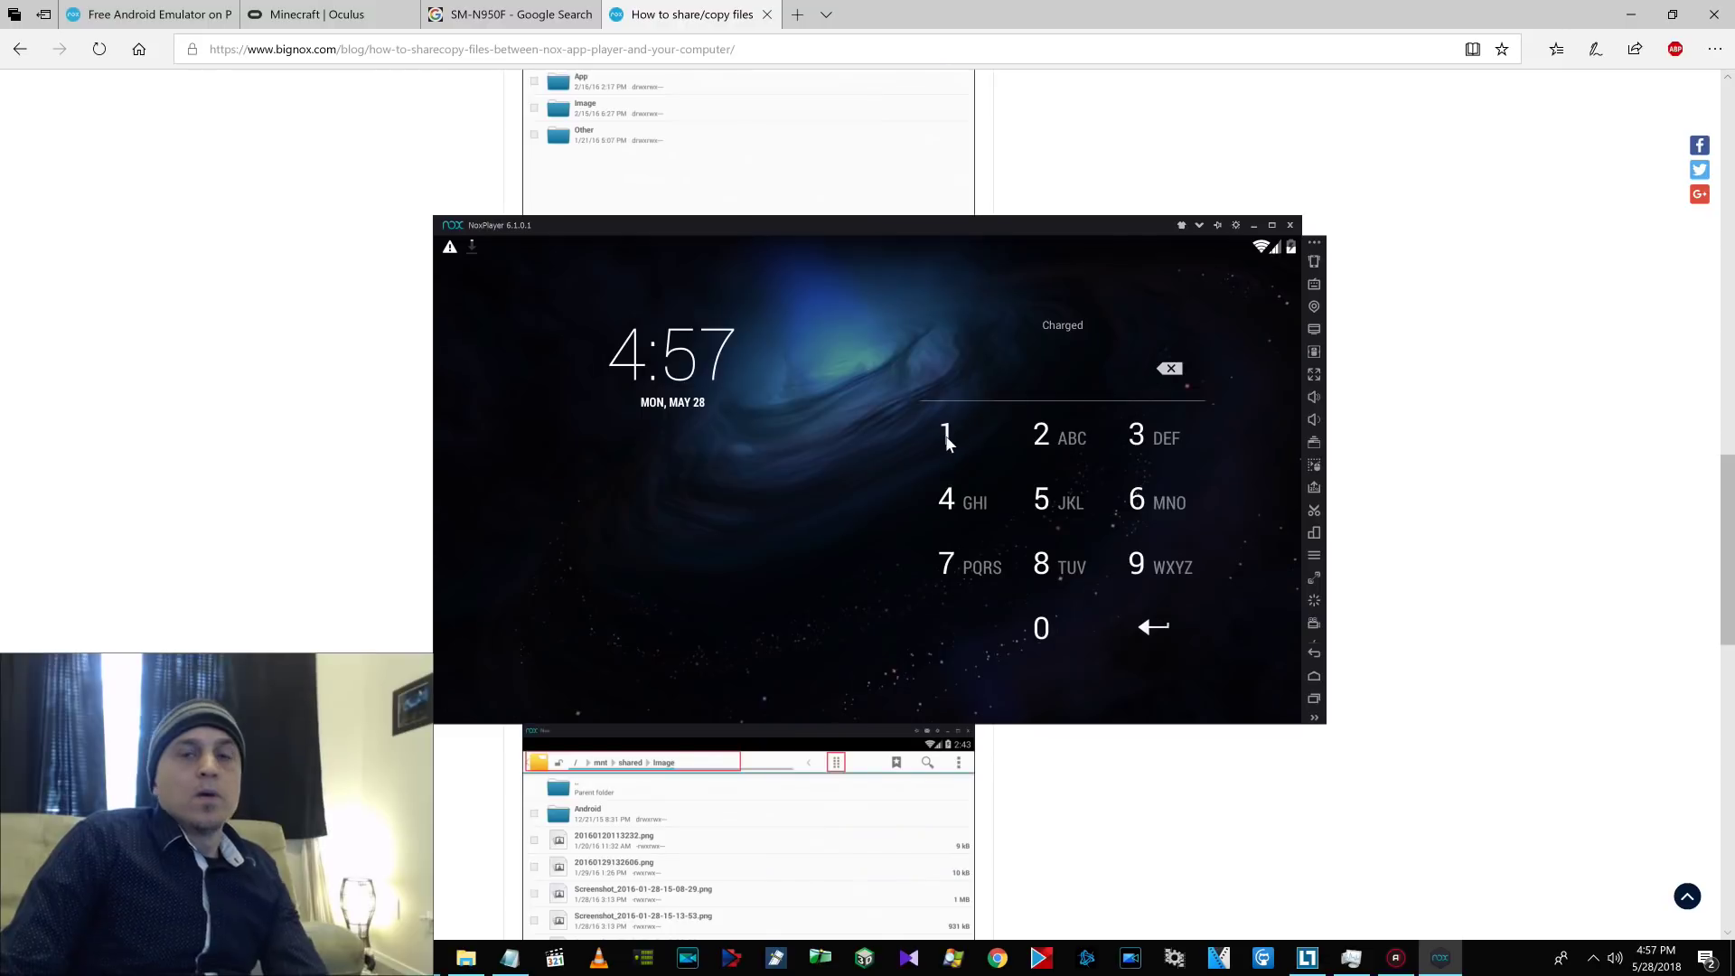
click(946, 437)
click(1052, 437)
click(1140, 438)
click(959, 499)
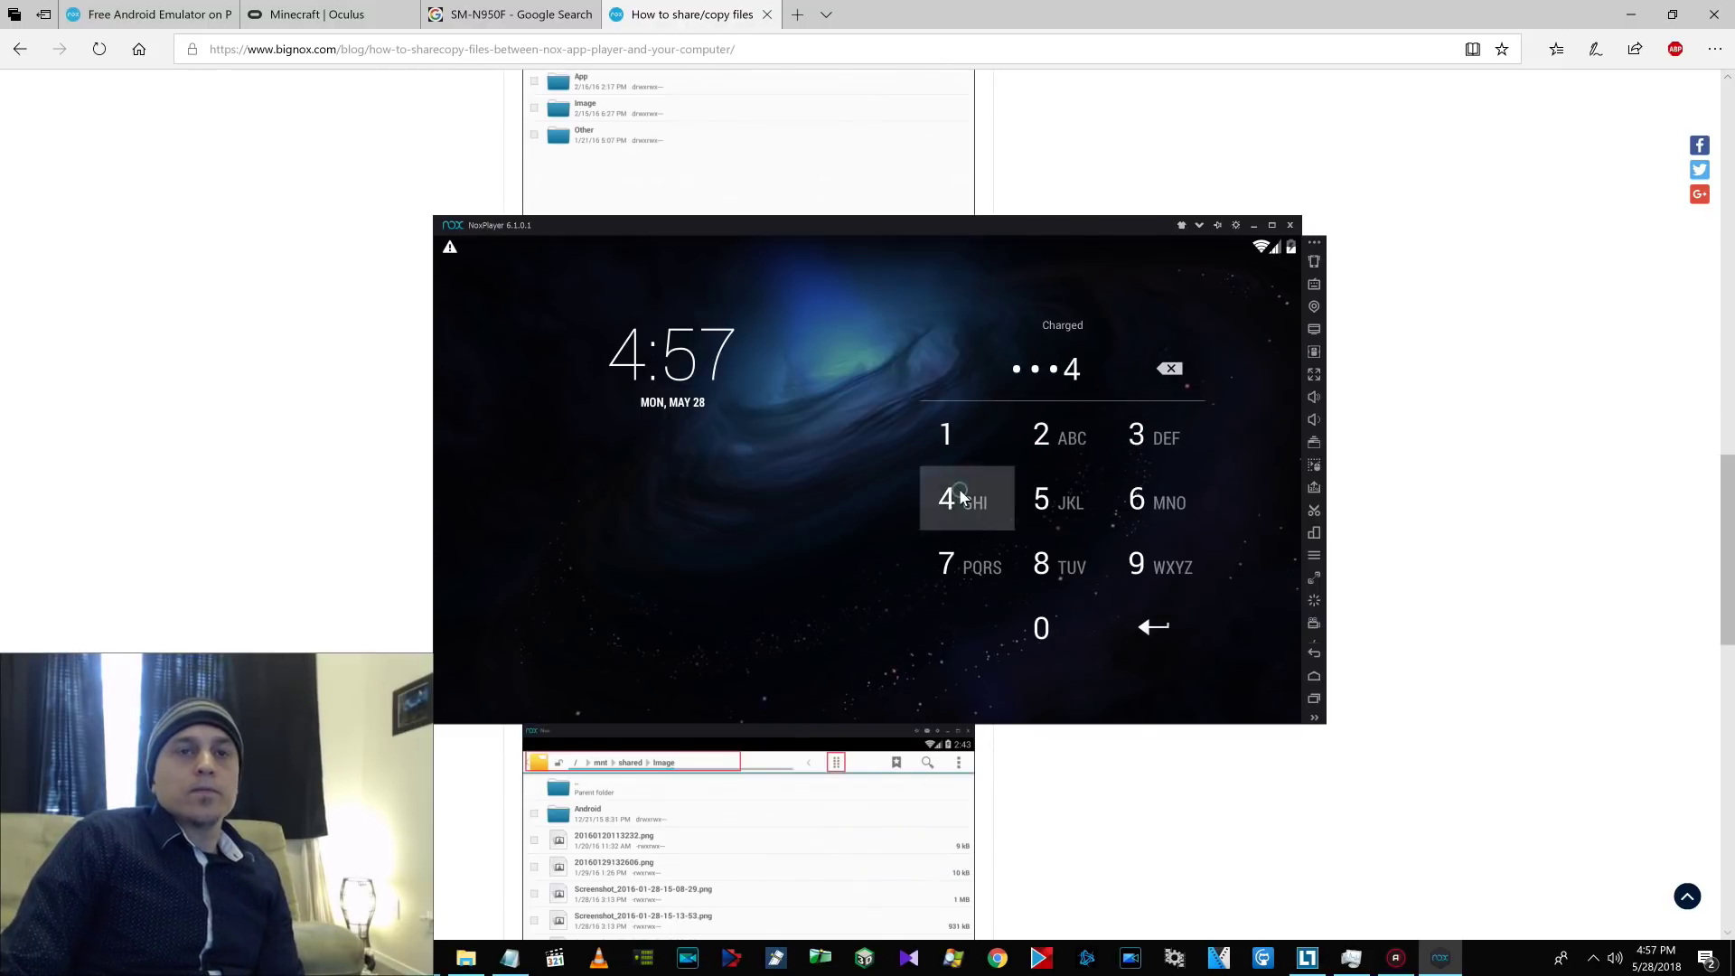
click(1154, 627)
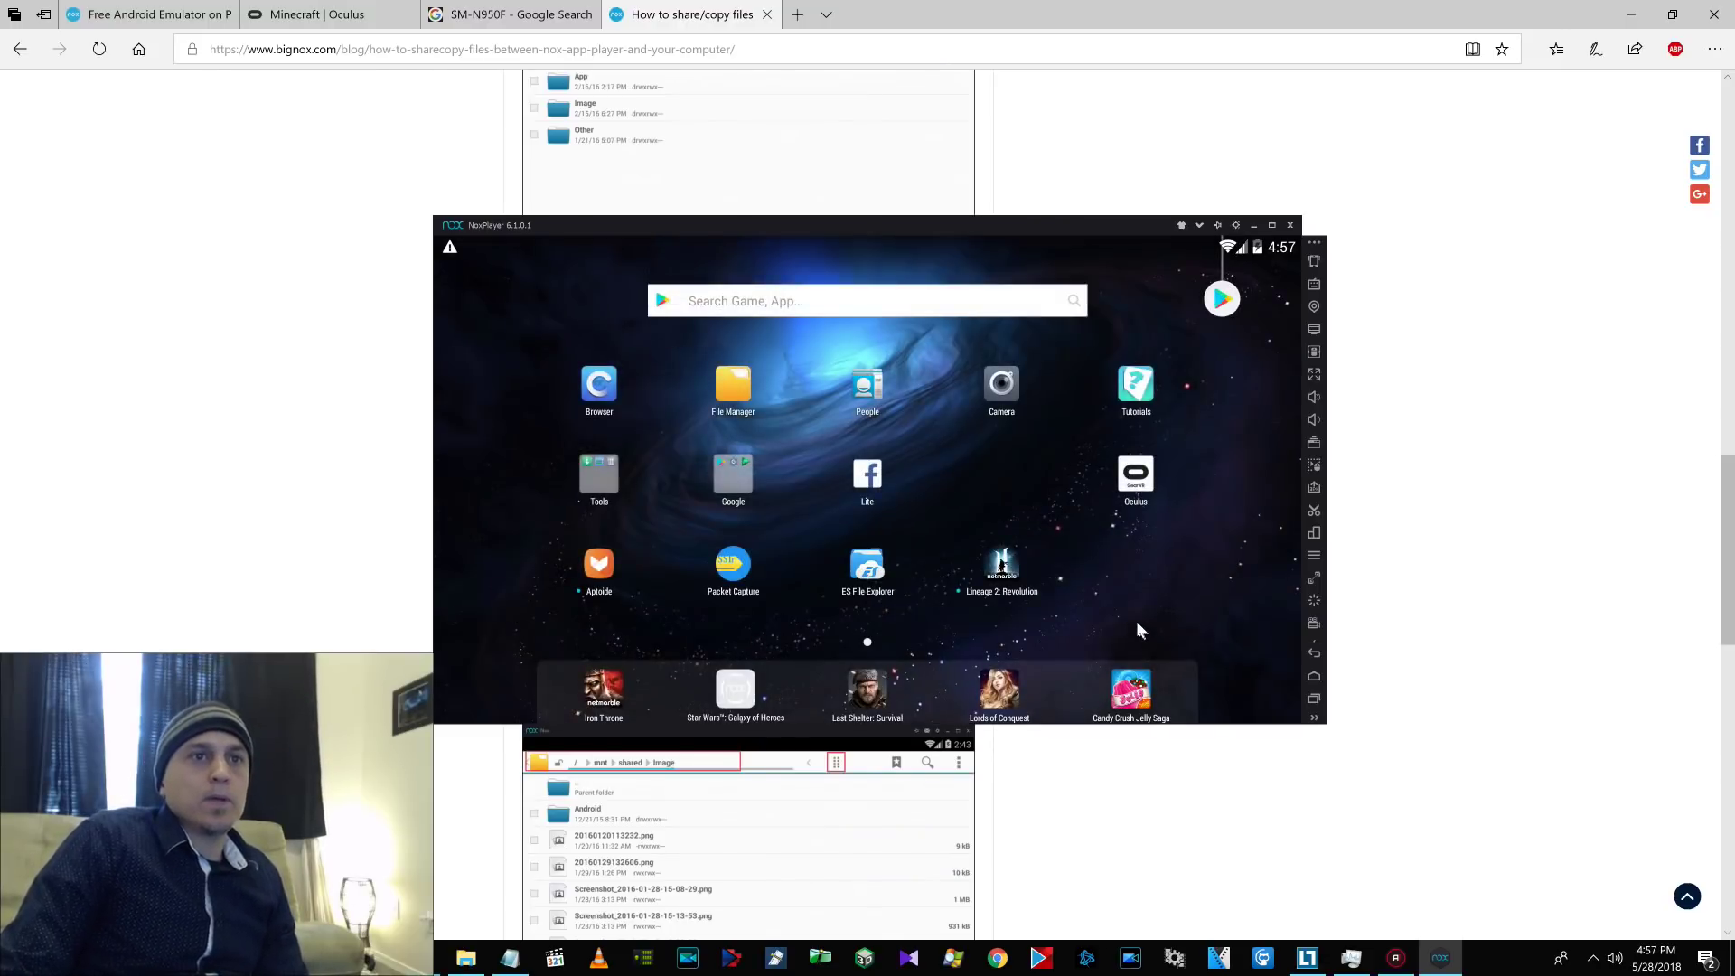
Open File Manager, dismiss its welcome message, and browse the root folder list.
click(724, 387)
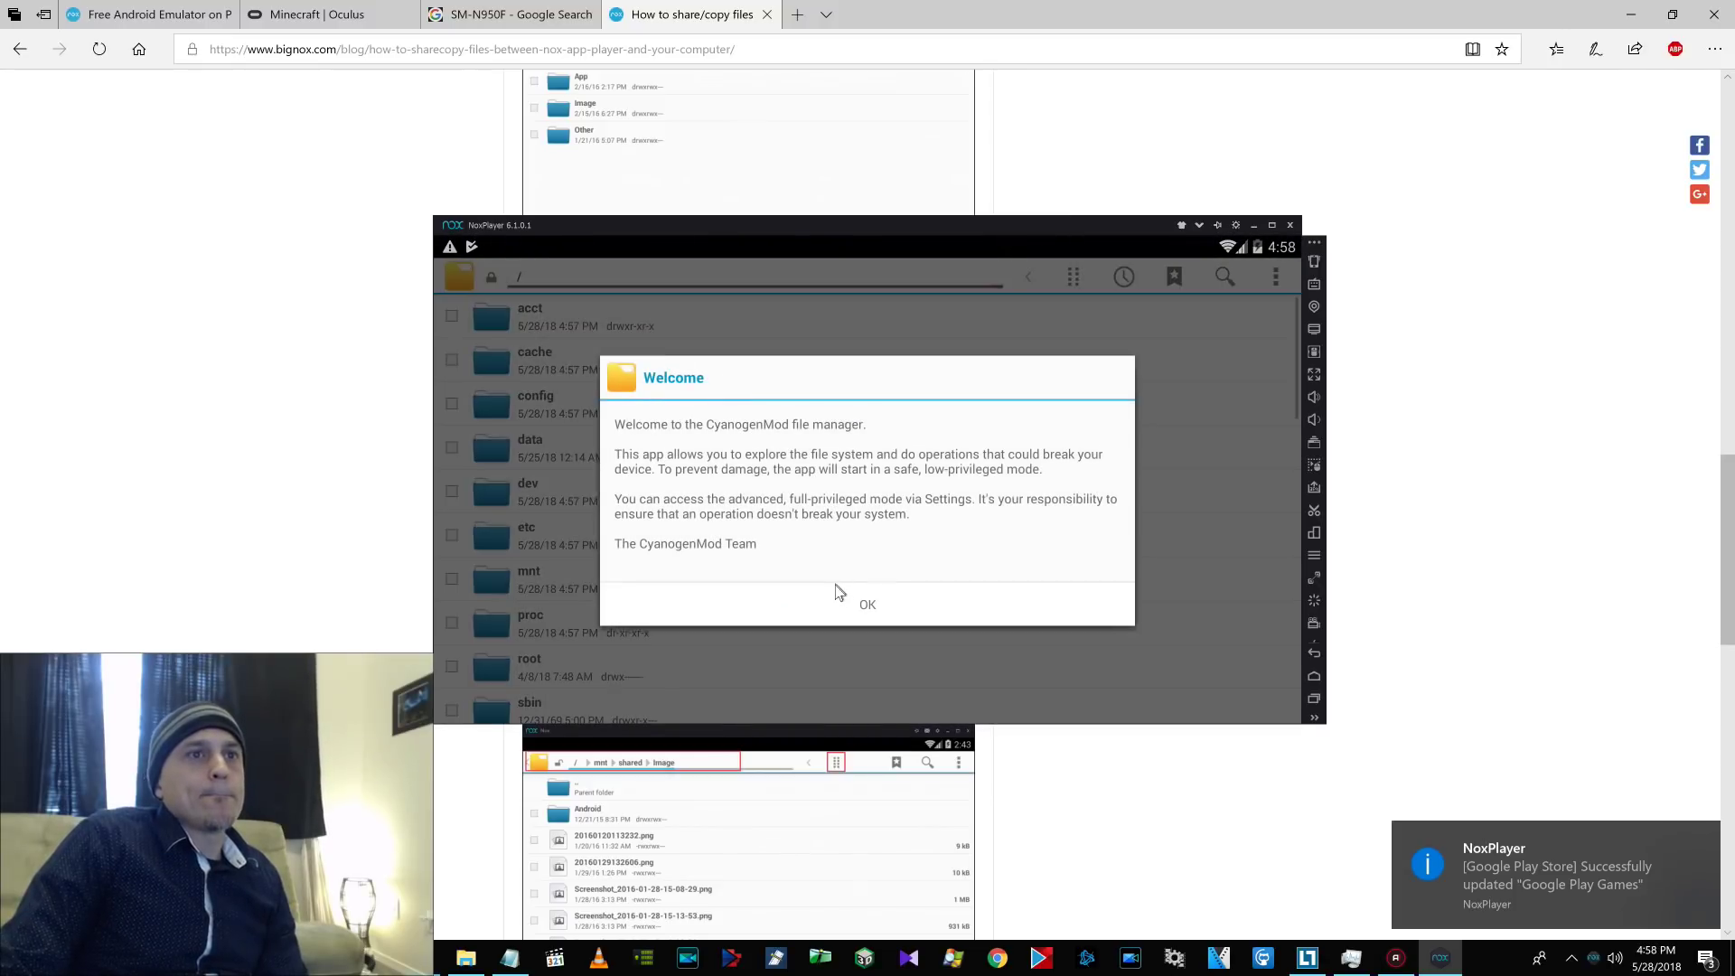
click(847, 611)
scroll(749, 831, down, 5)
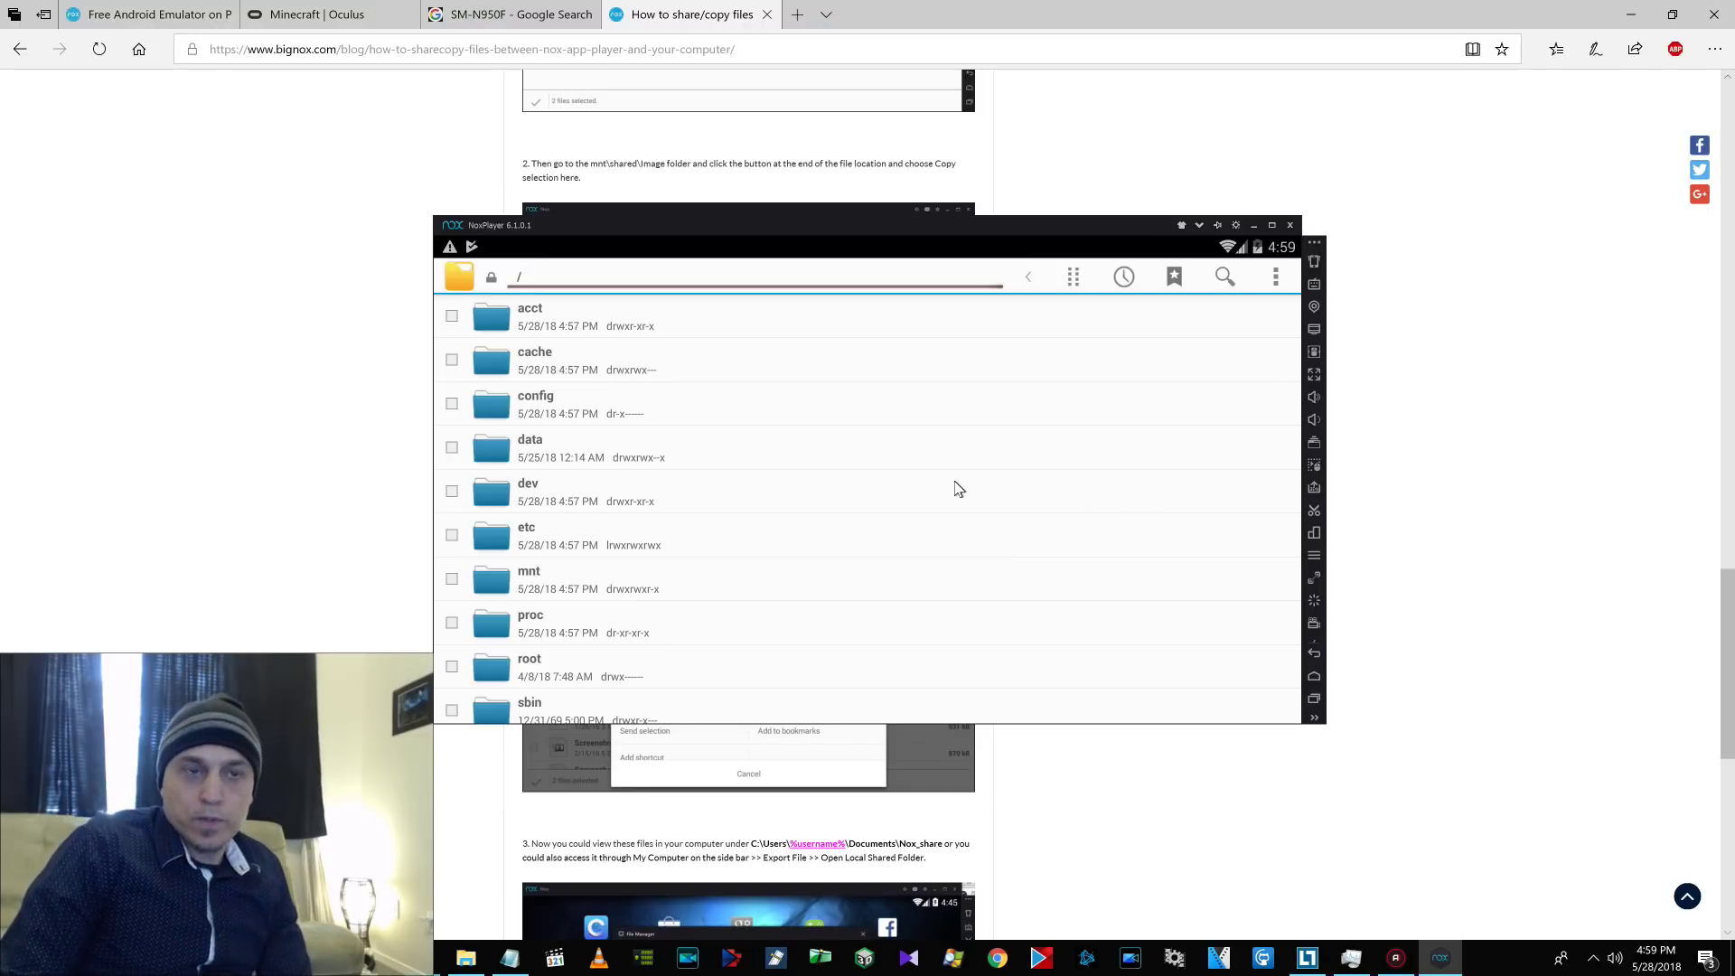
click(1314, 676)
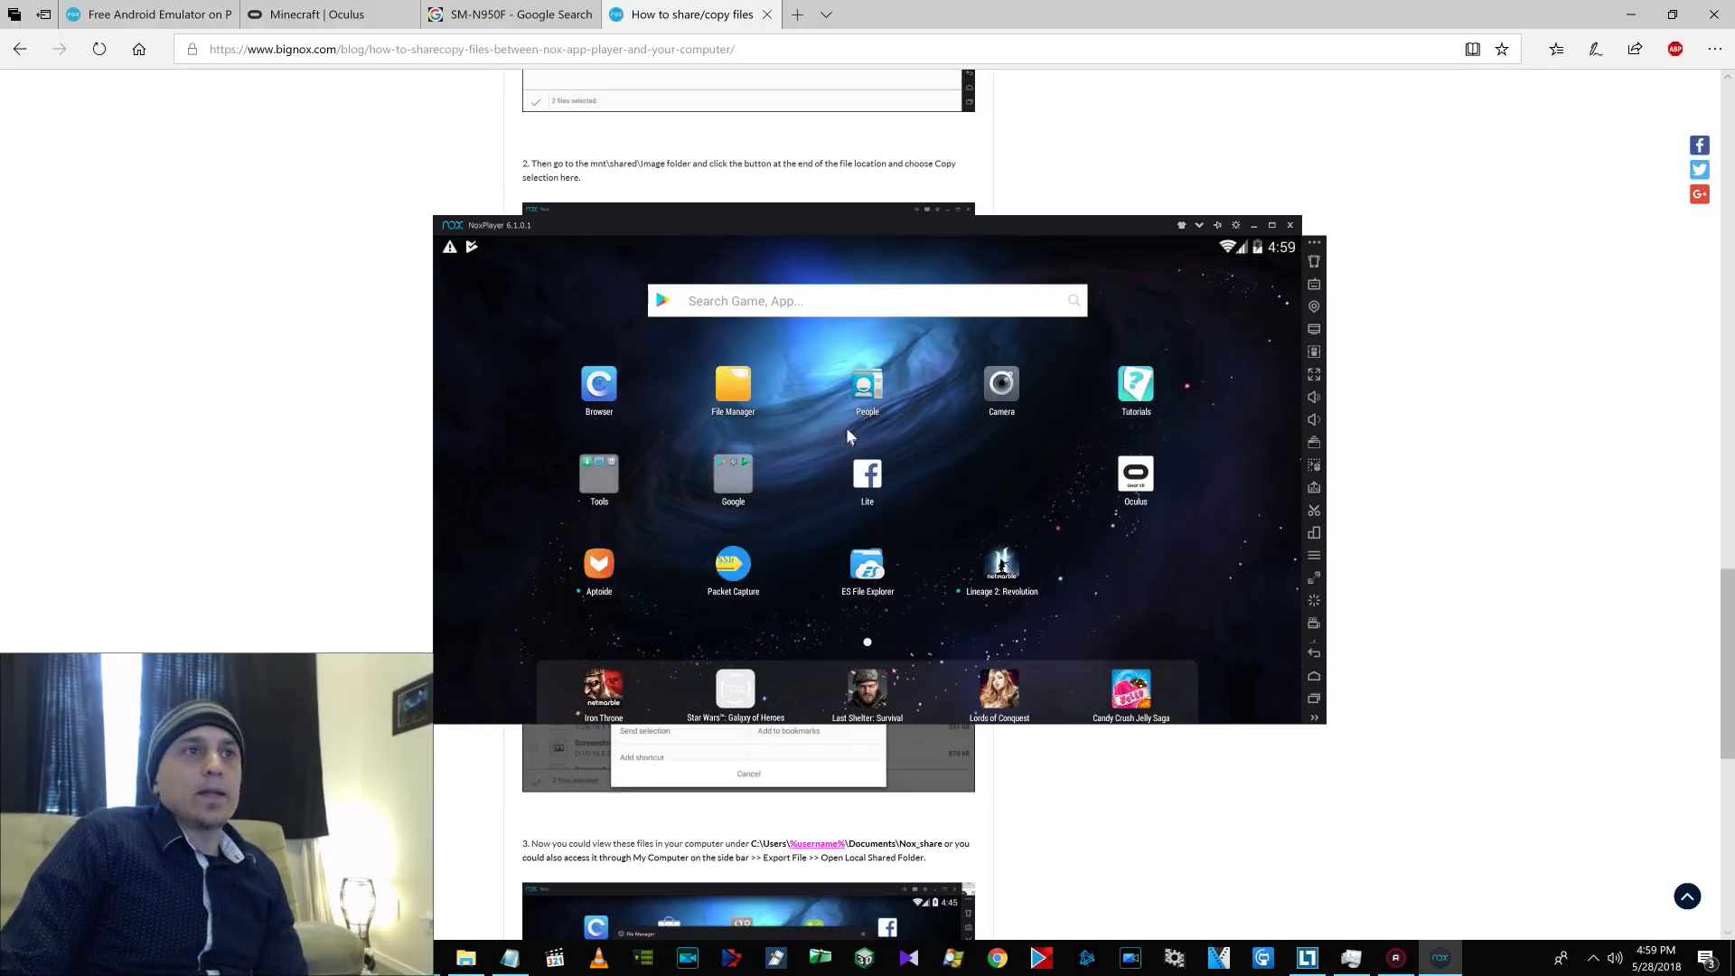
click(720, 383)
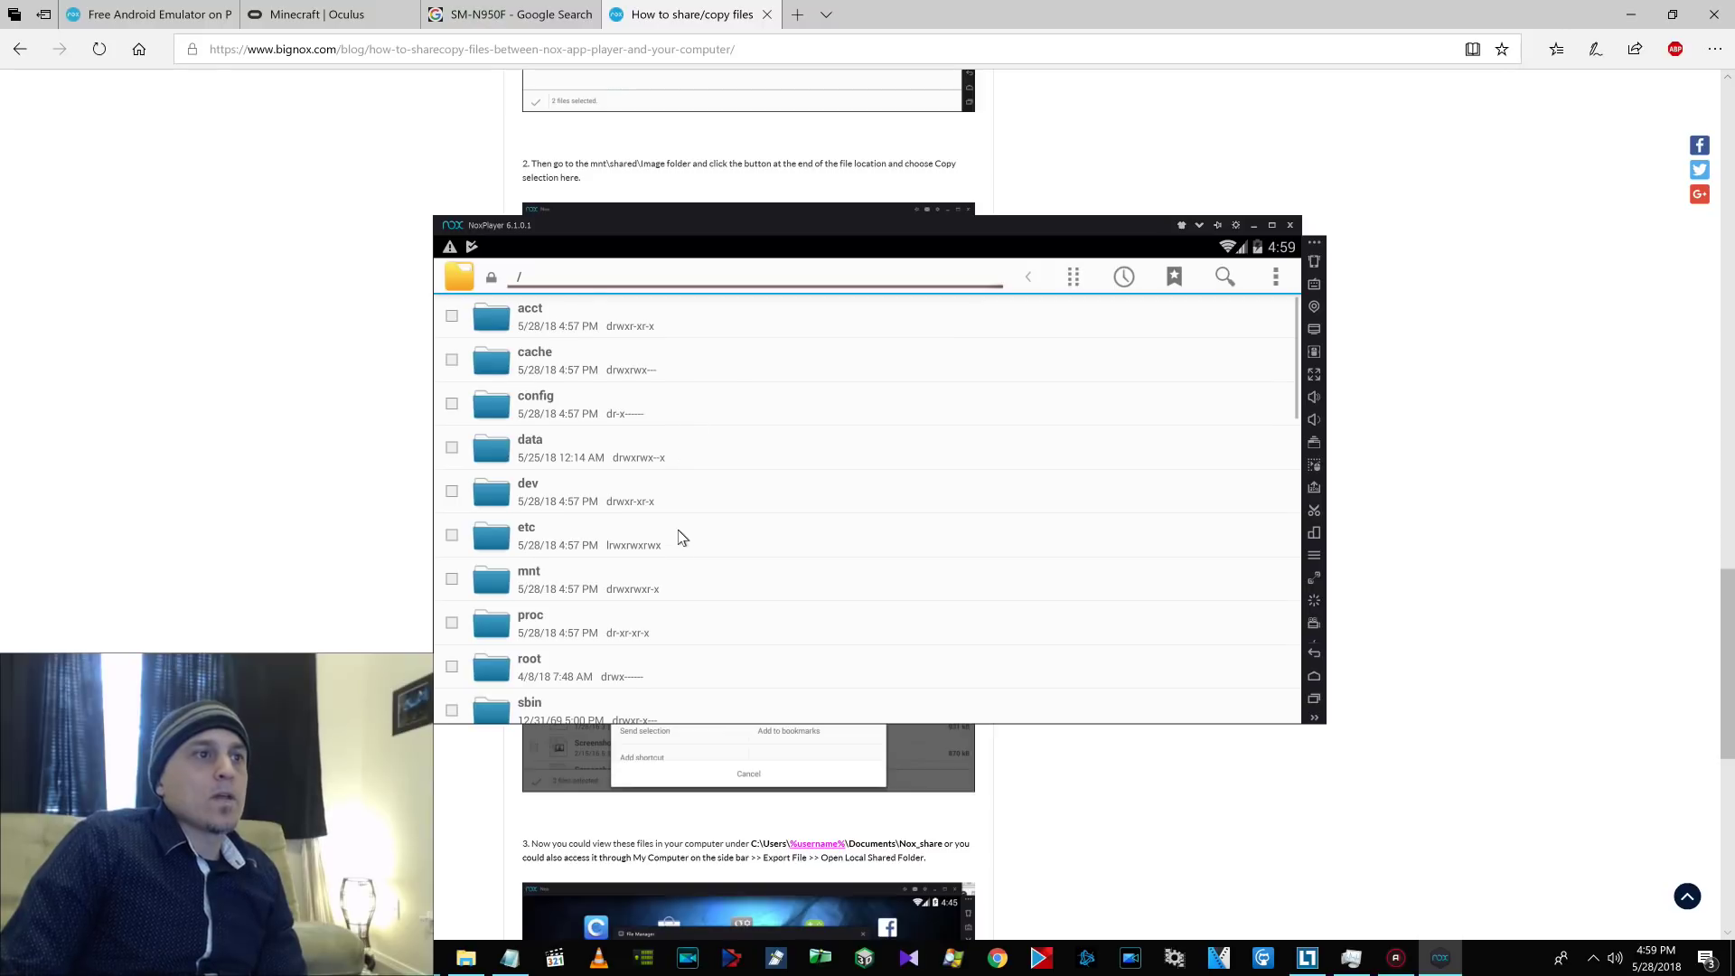
scroll(664, 542, down, 1)
scroll(648, 553, down, 5)
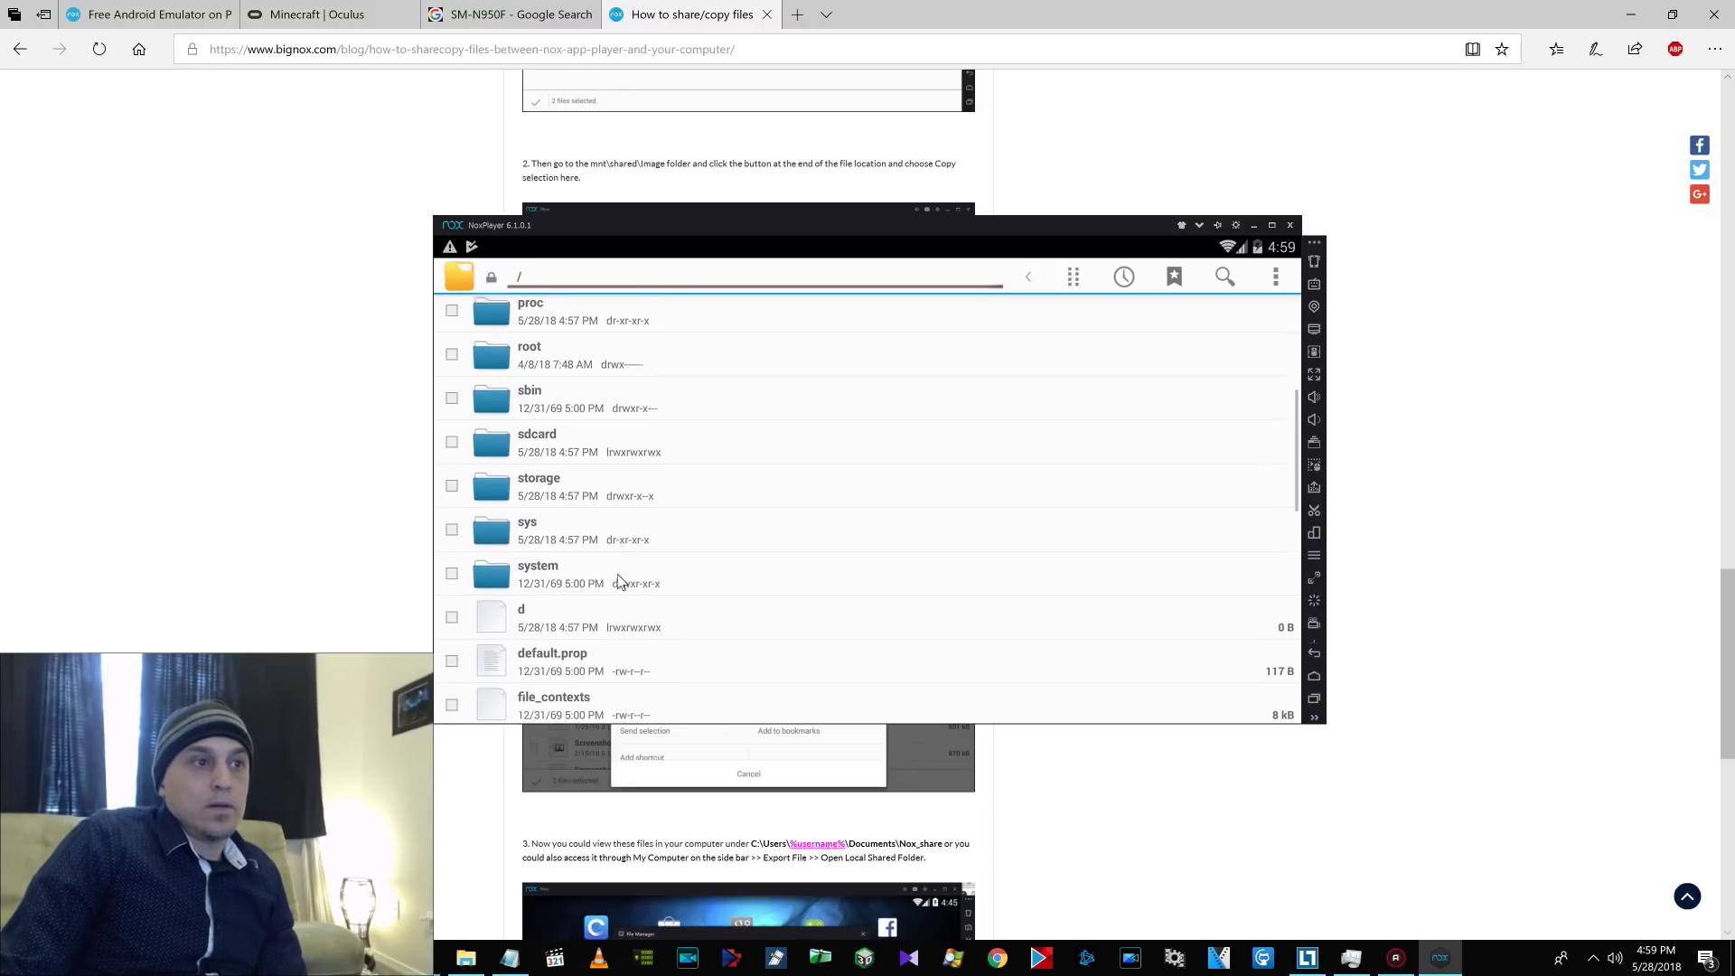
scroll(627, 569, up, 5)
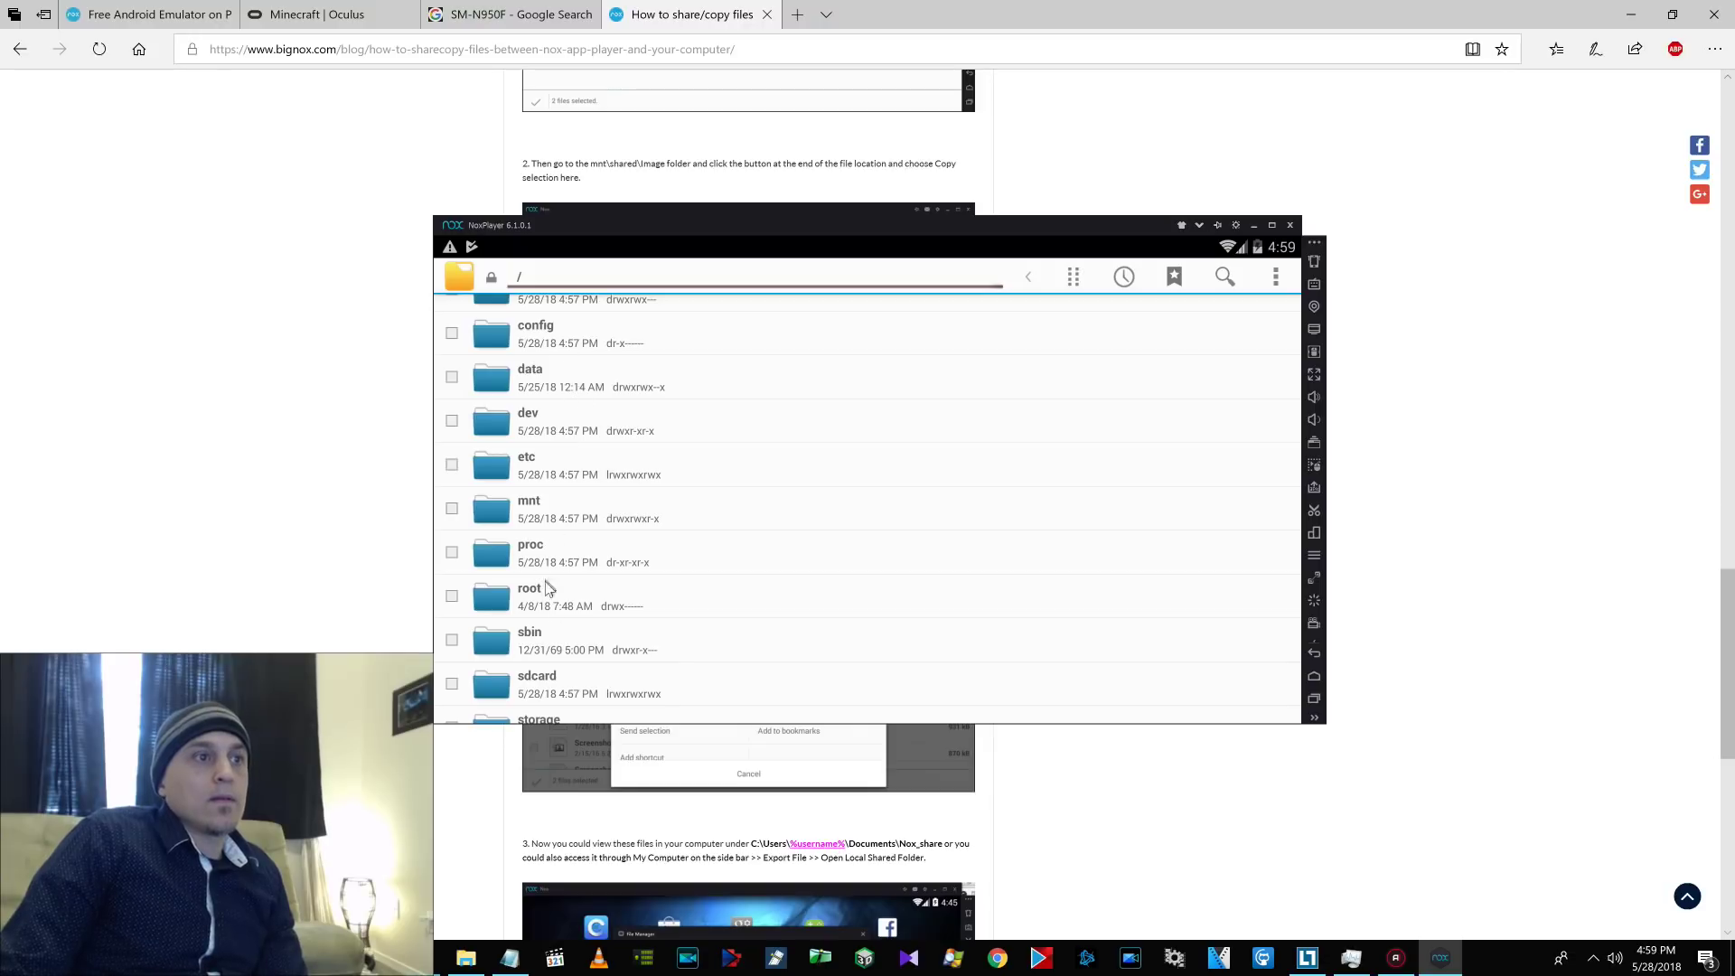
Open sdcard's Download folder and select MinecraftVR.apk.
click(560, 694)
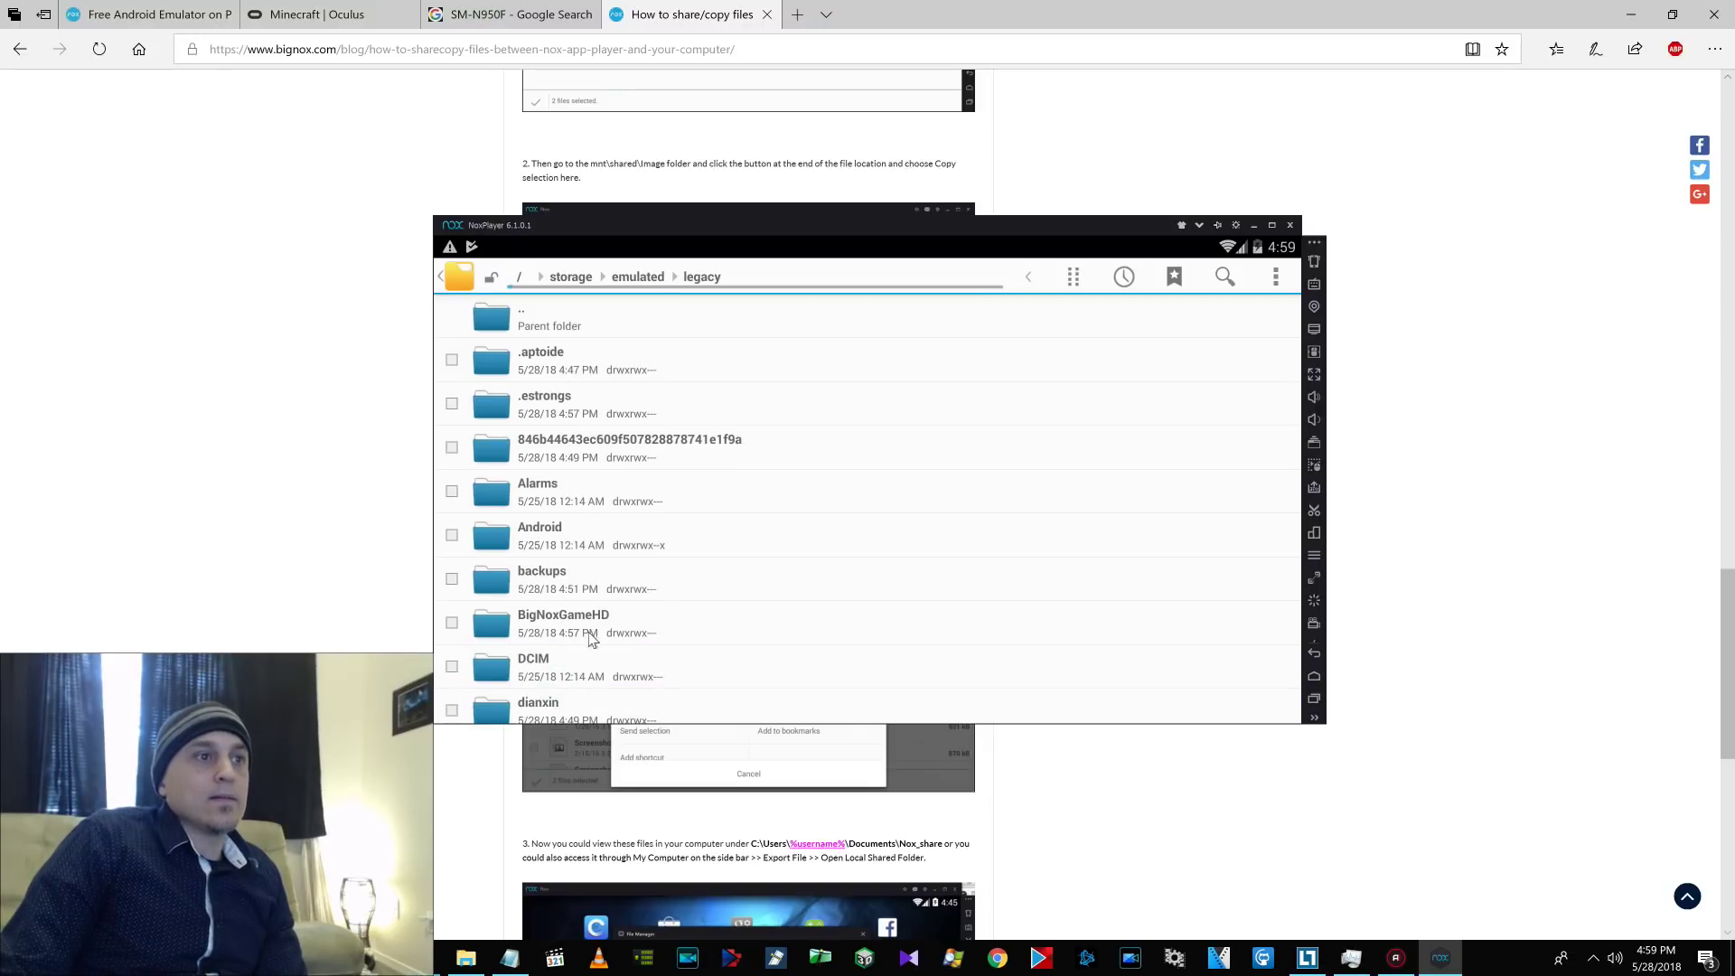
drag(592, 639, 588, 496)
click(569, 608)
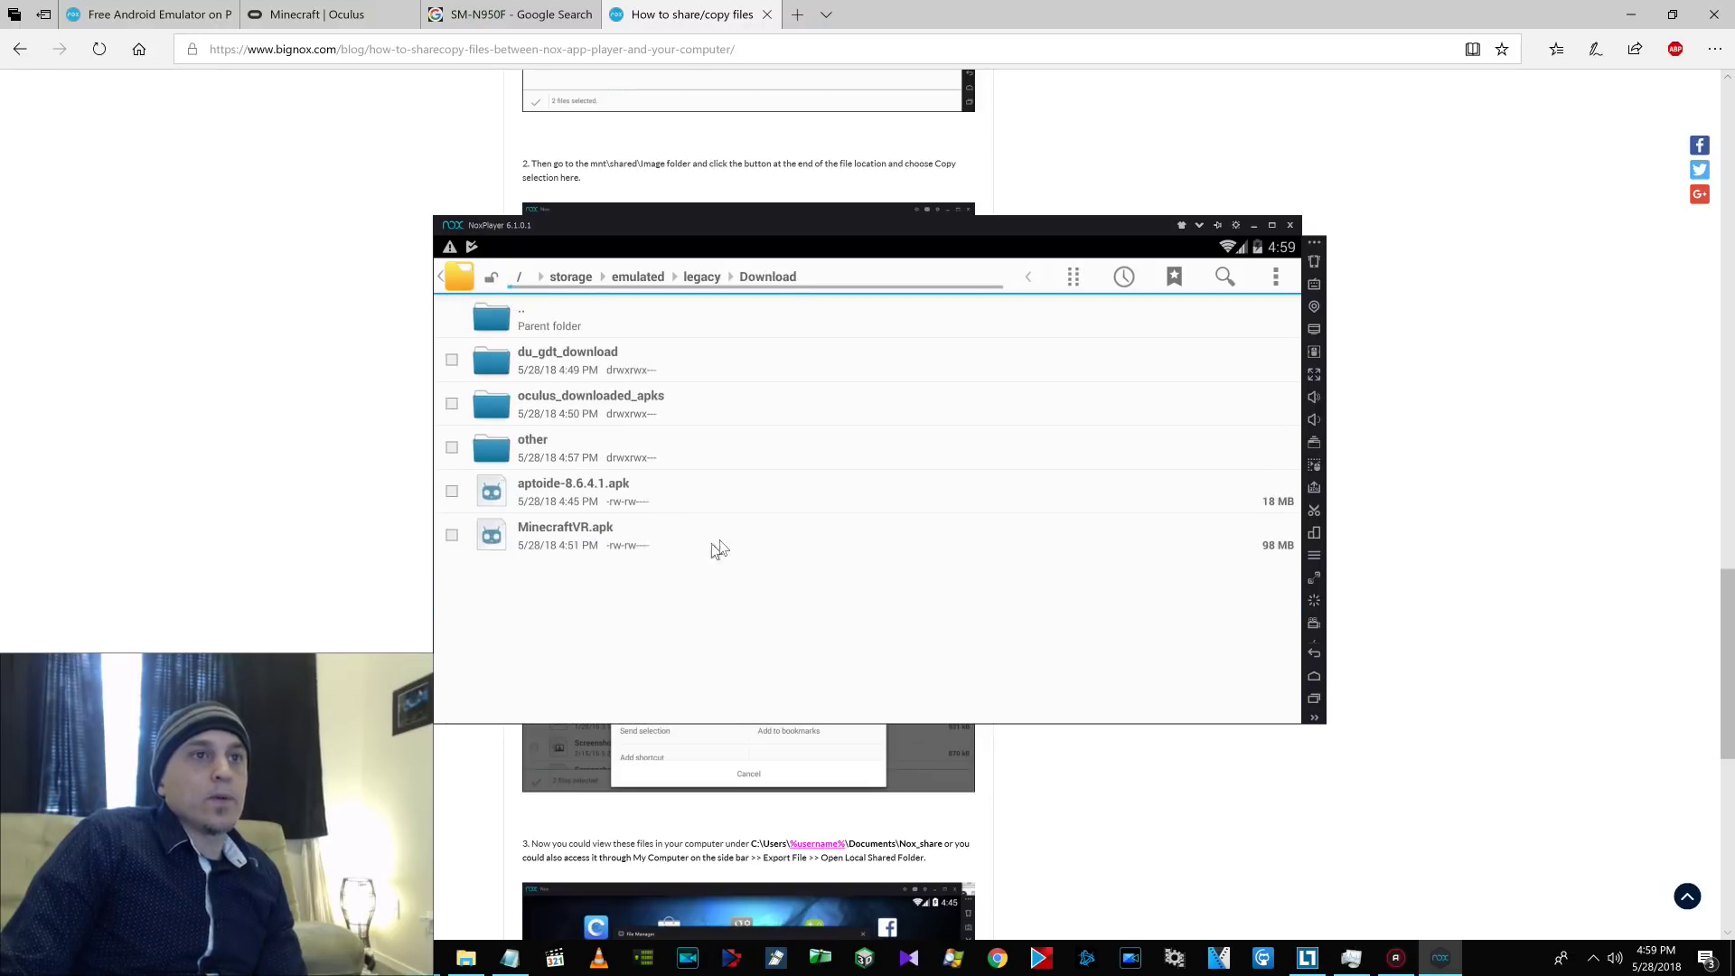
click(450, 535)
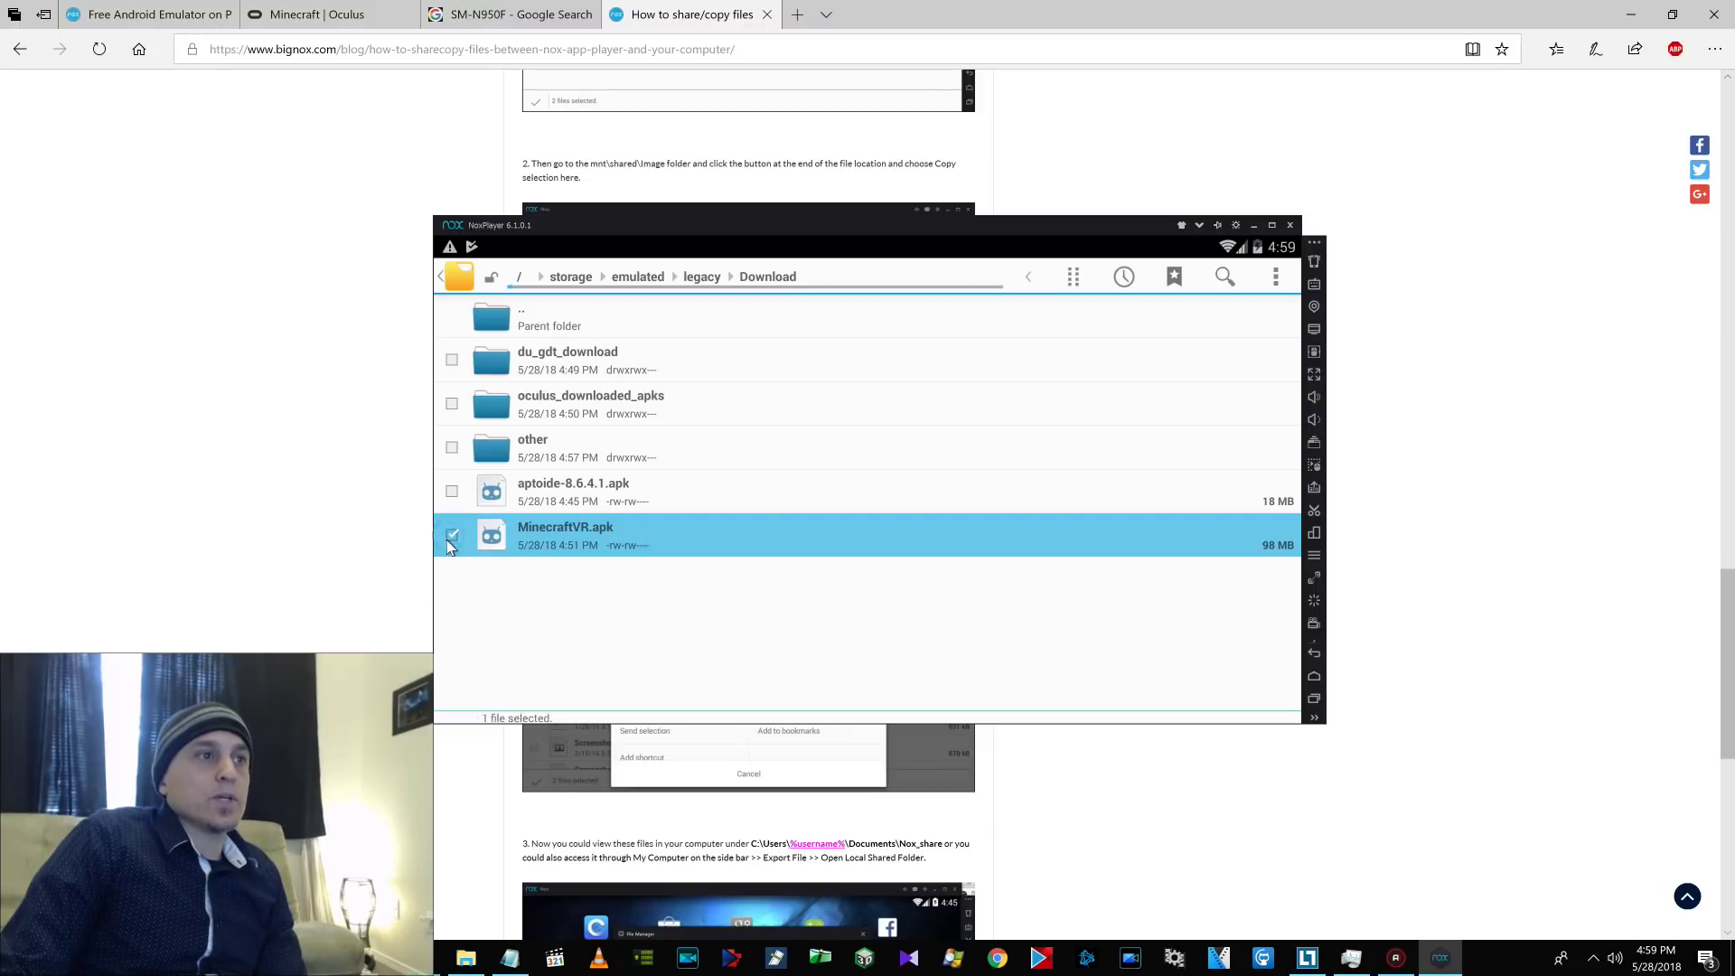
scroll(808, 657, up, 5)
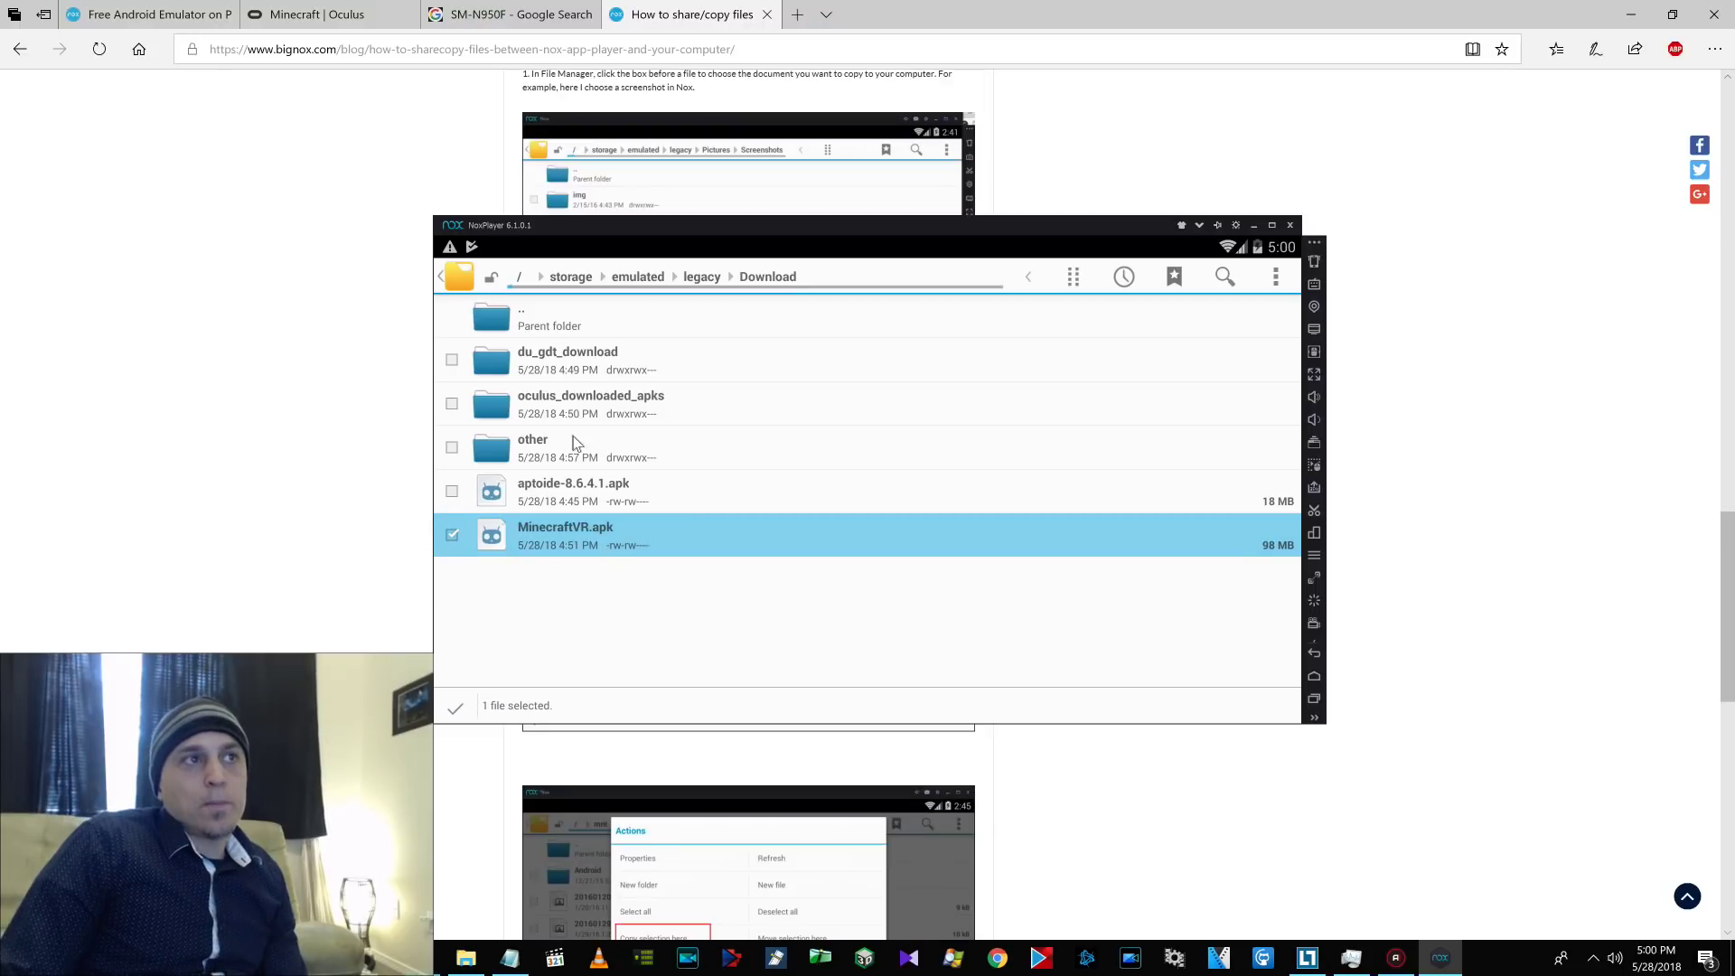
Go up to the root folder, then open mnt and shared.
click(537, 318)
click(542, 327)
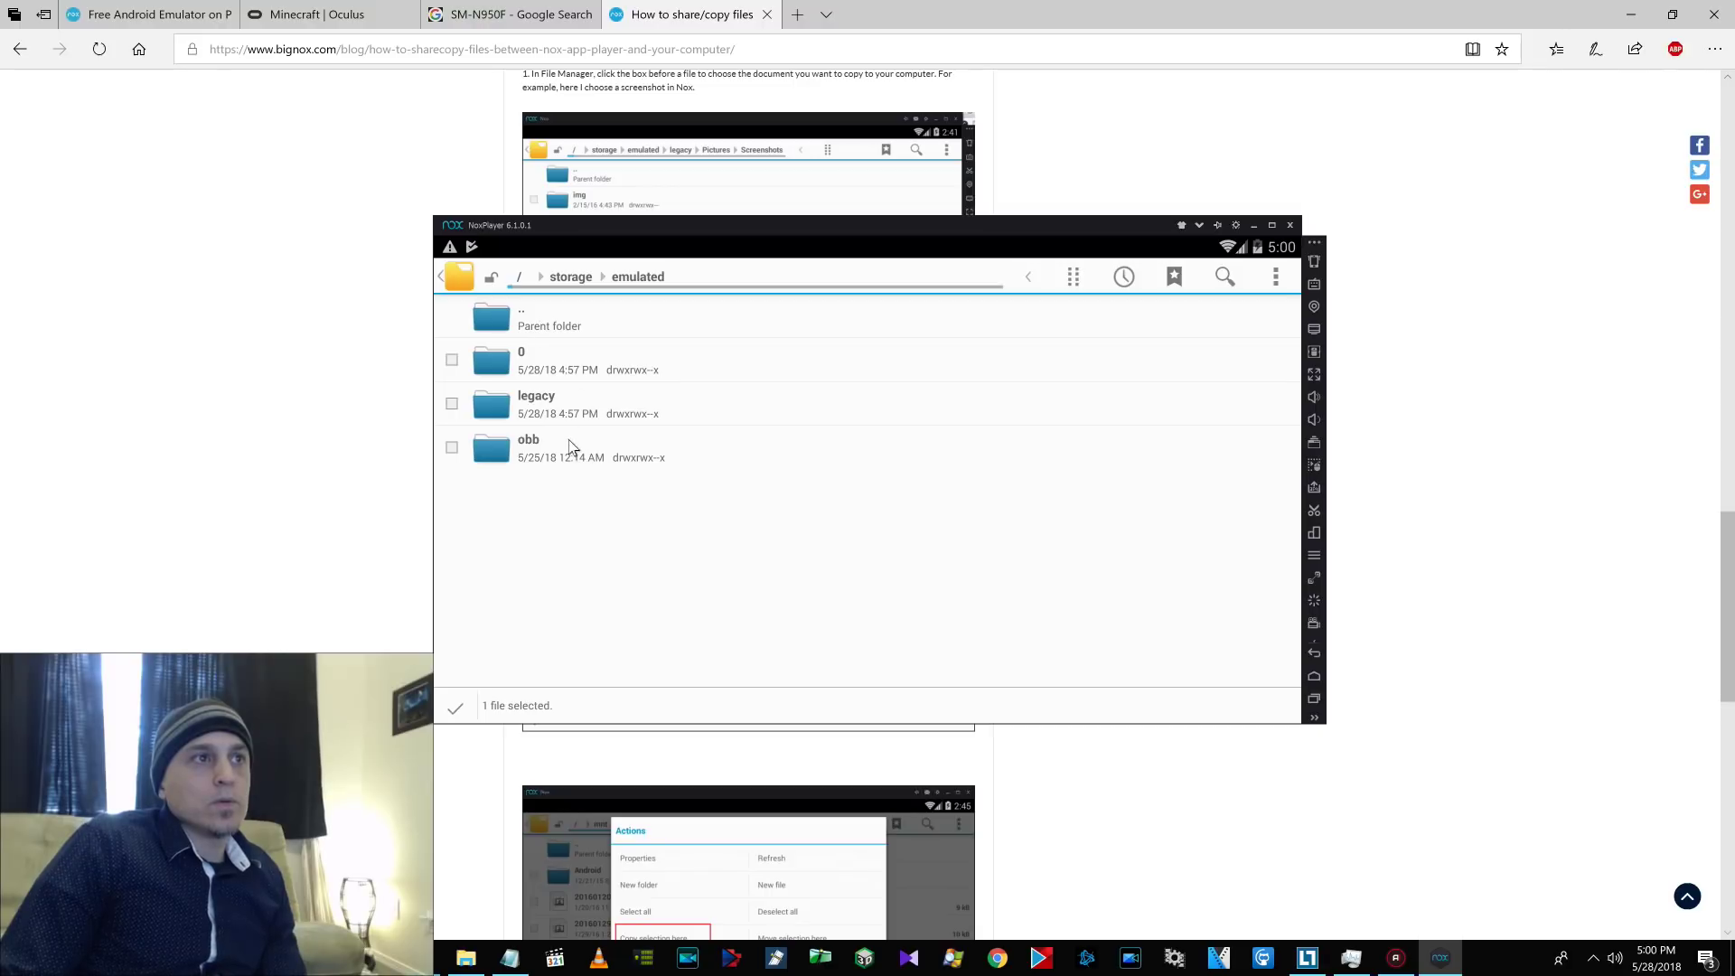
click(528, 324)
click(533, 323)
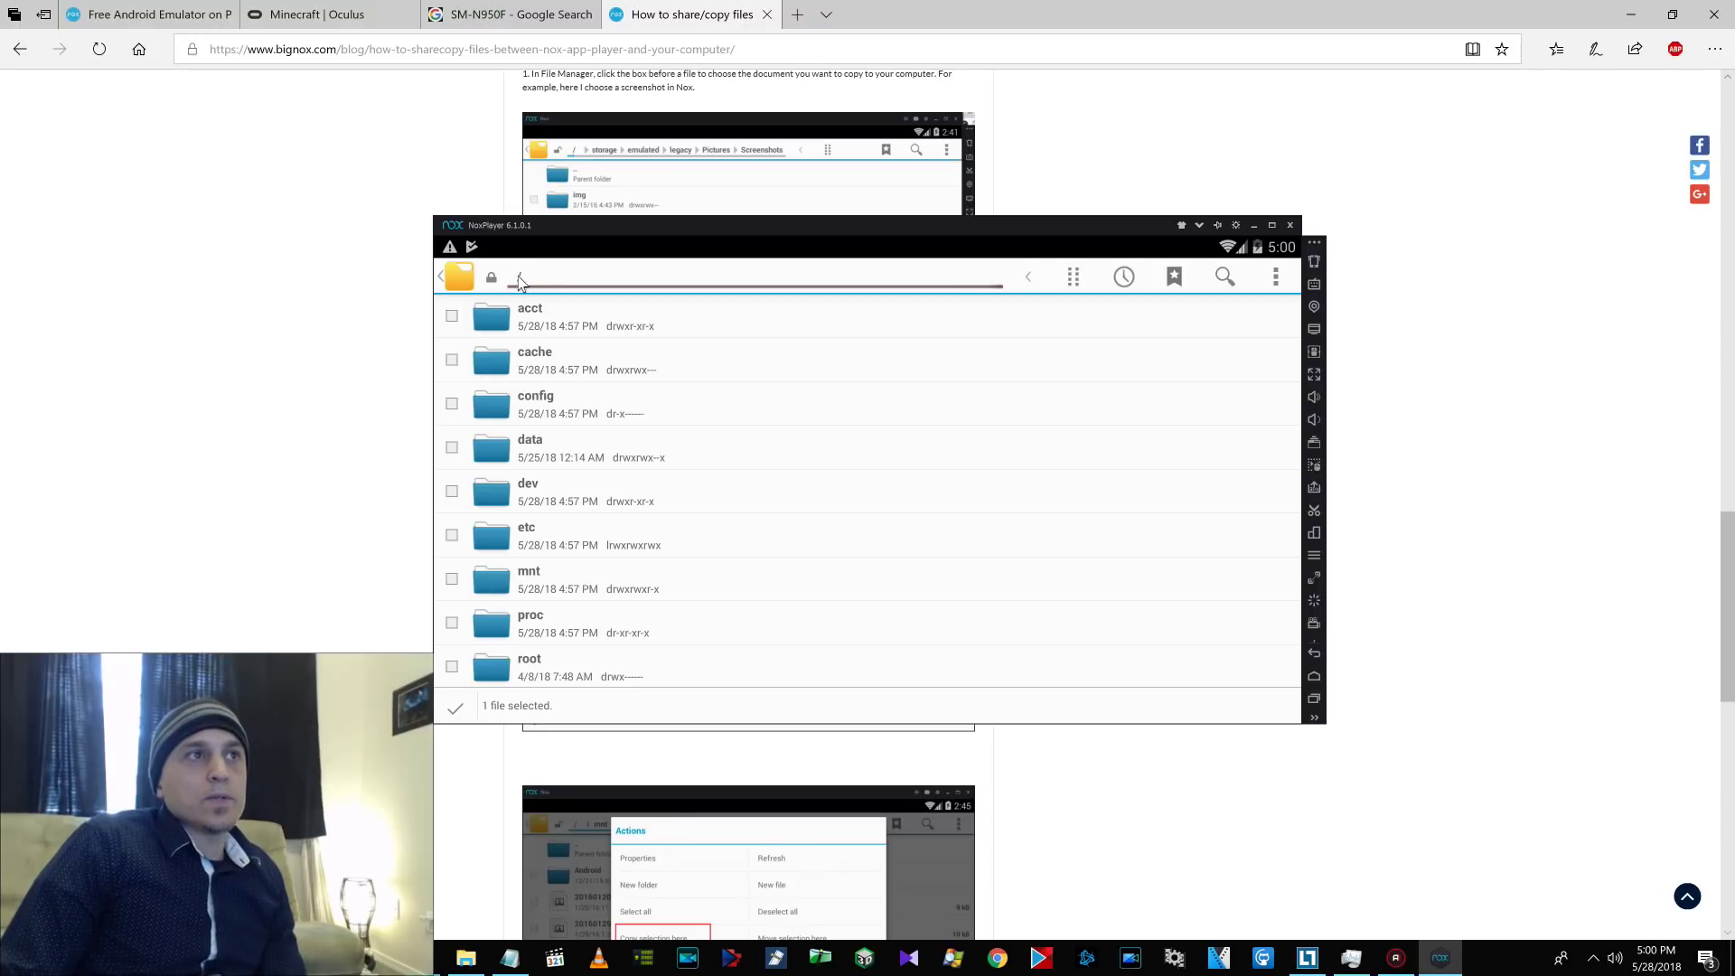
click(495, 569)
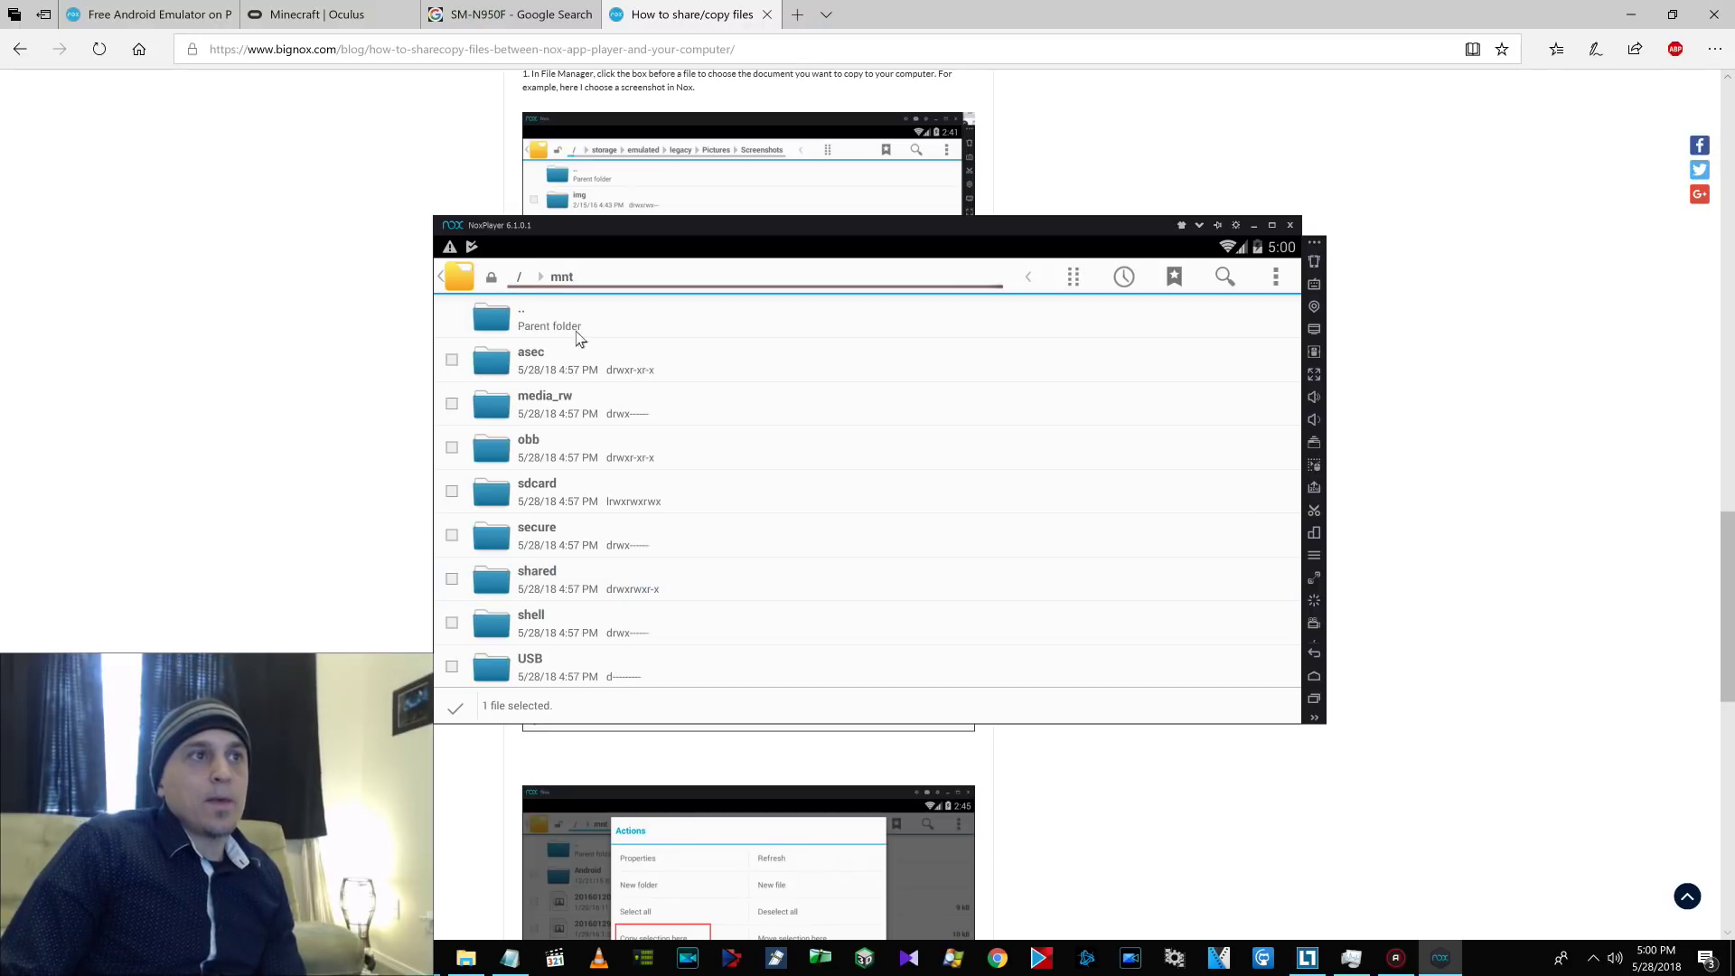
click(512, 578)
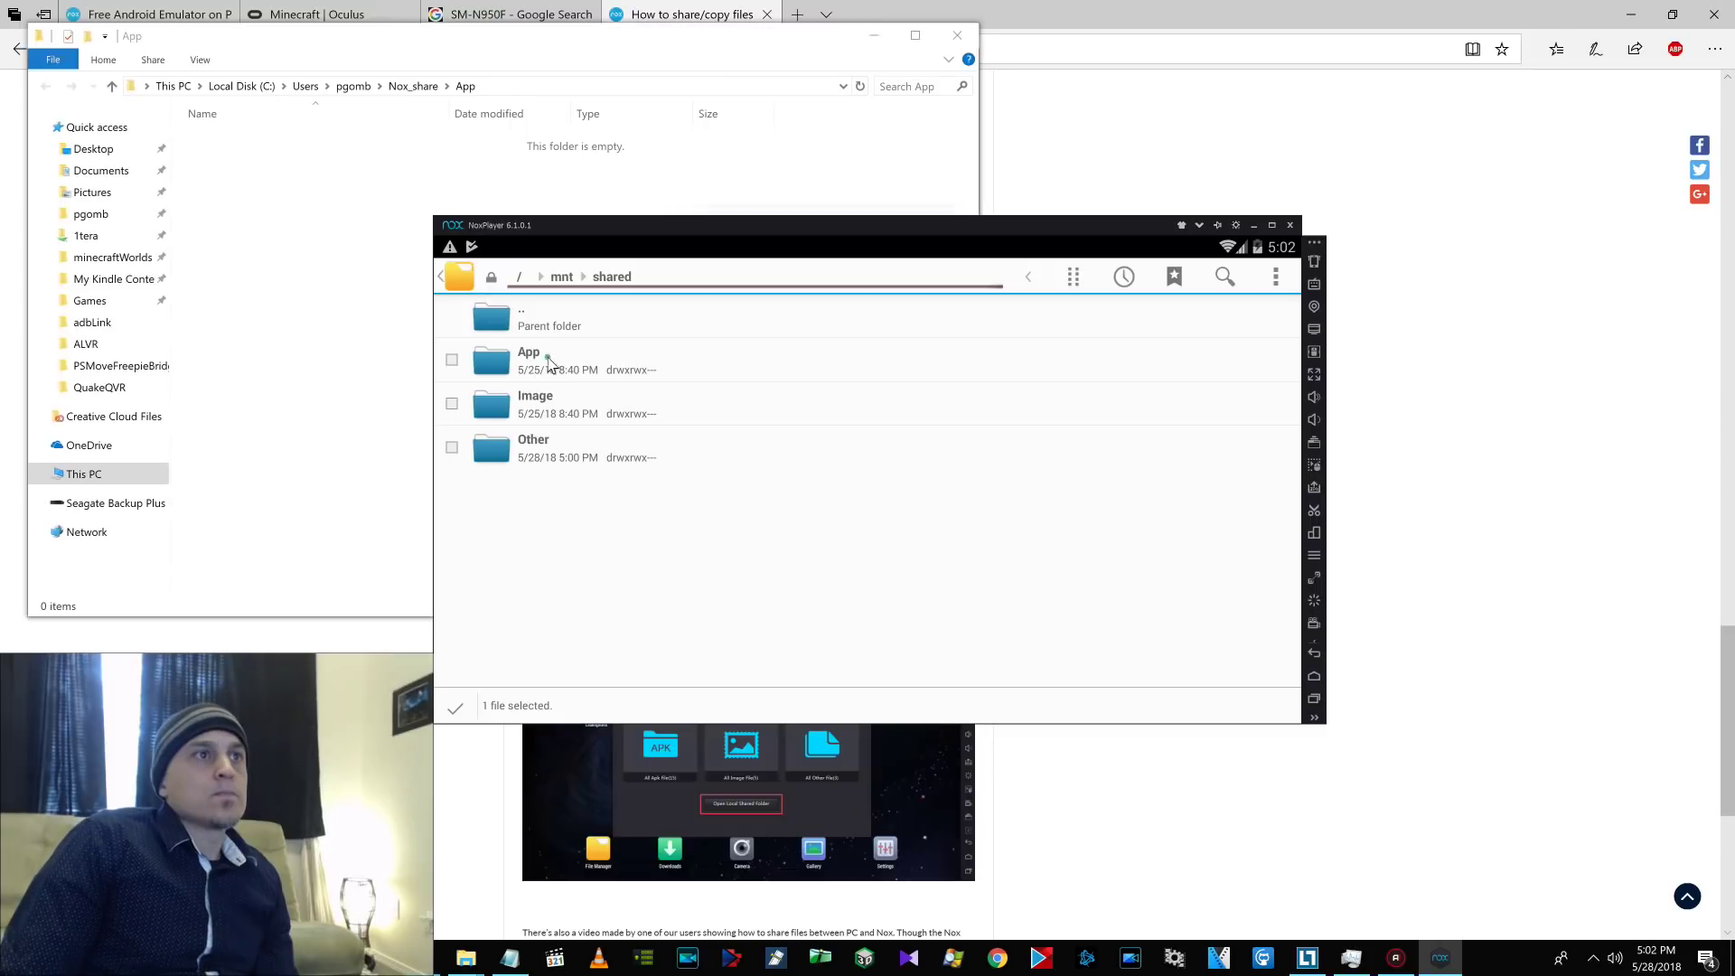
Copy MinecraftVR.apk into /mnt/shared/App with Copy selection here, then check it in File Explorer.
click(533, 360)
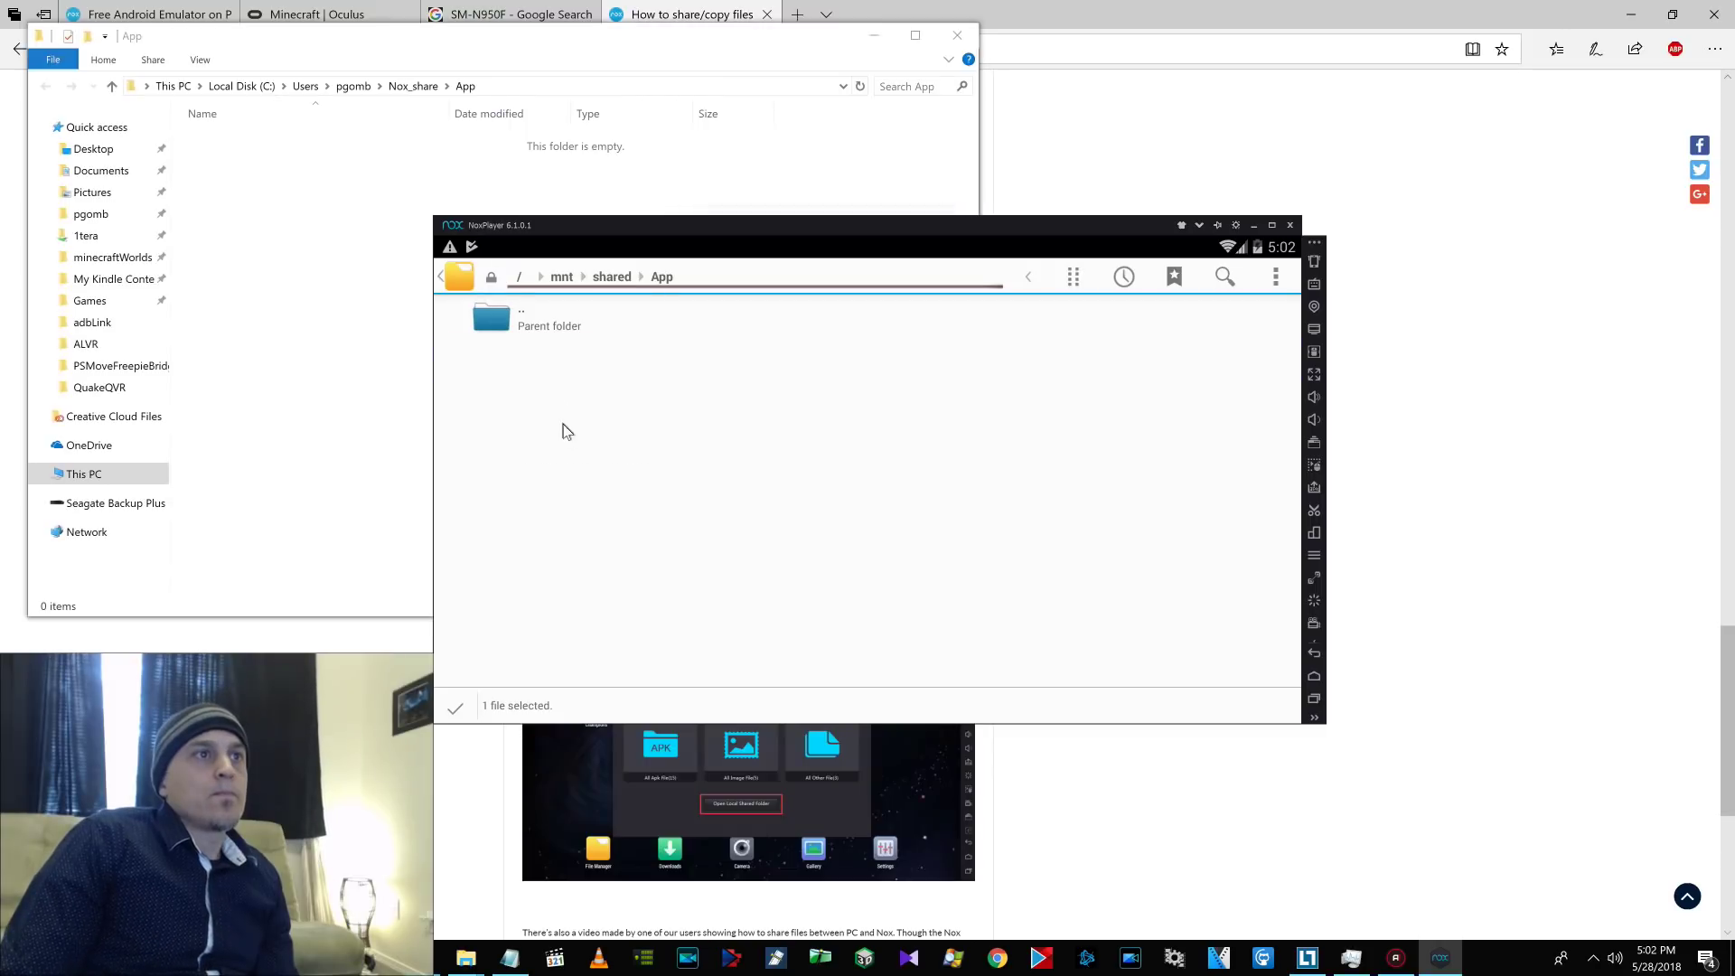
click(1074, 276)
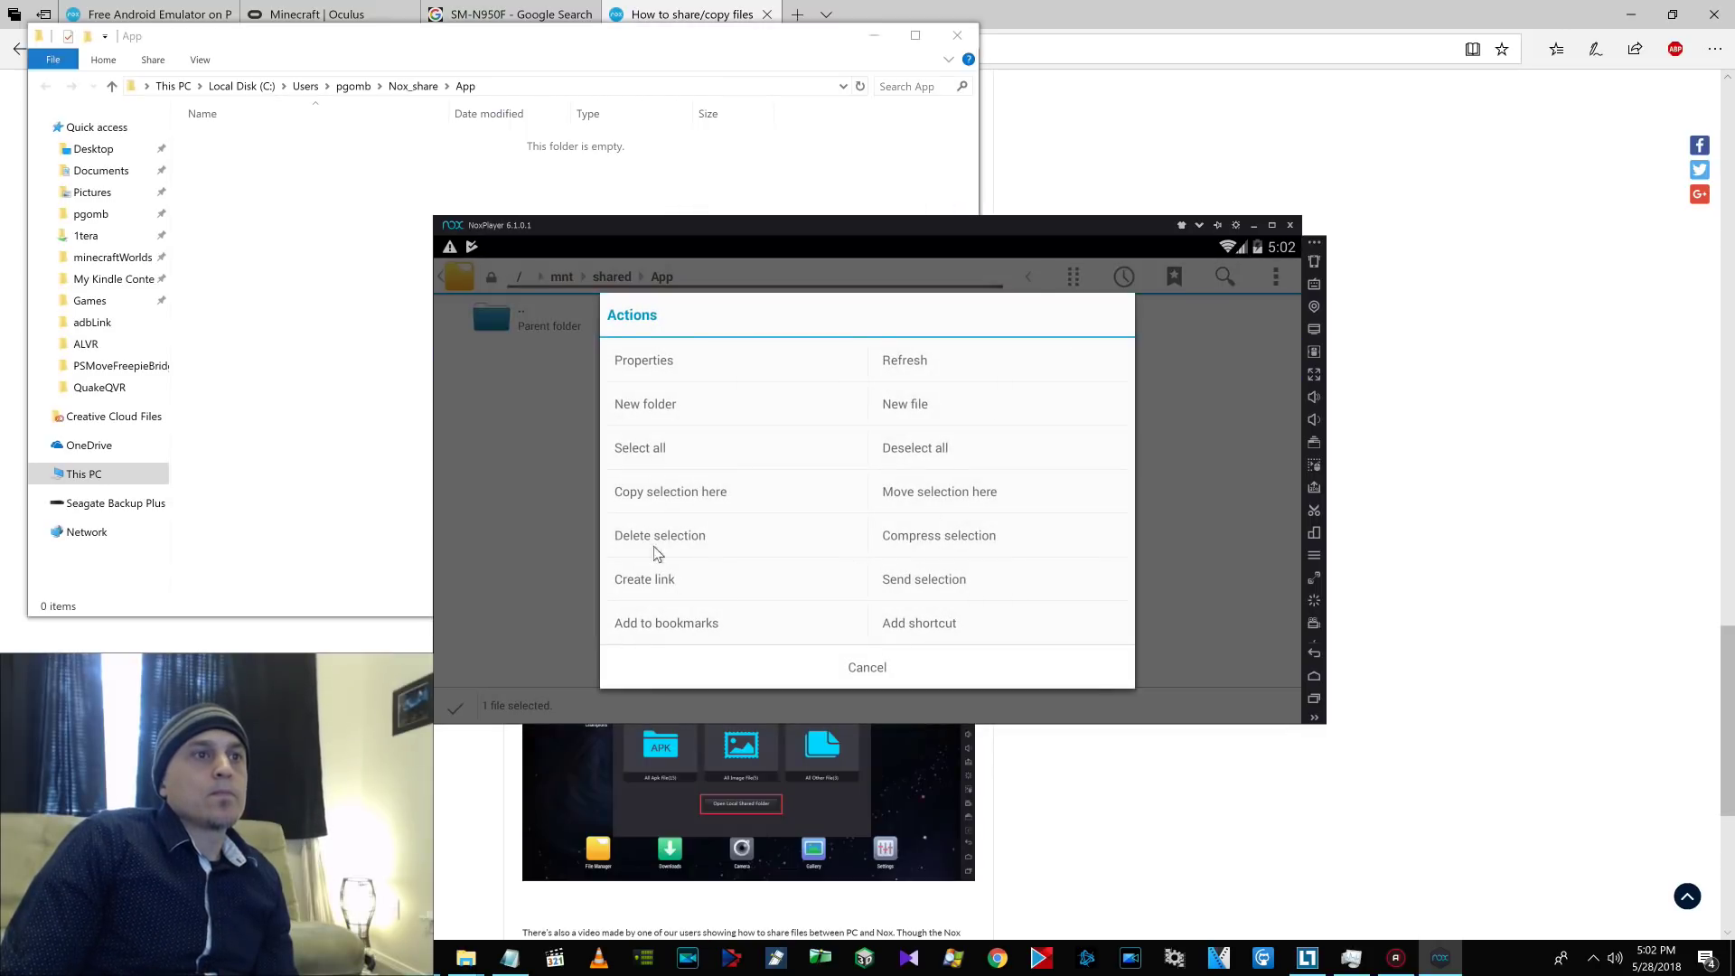
click(667, 503)
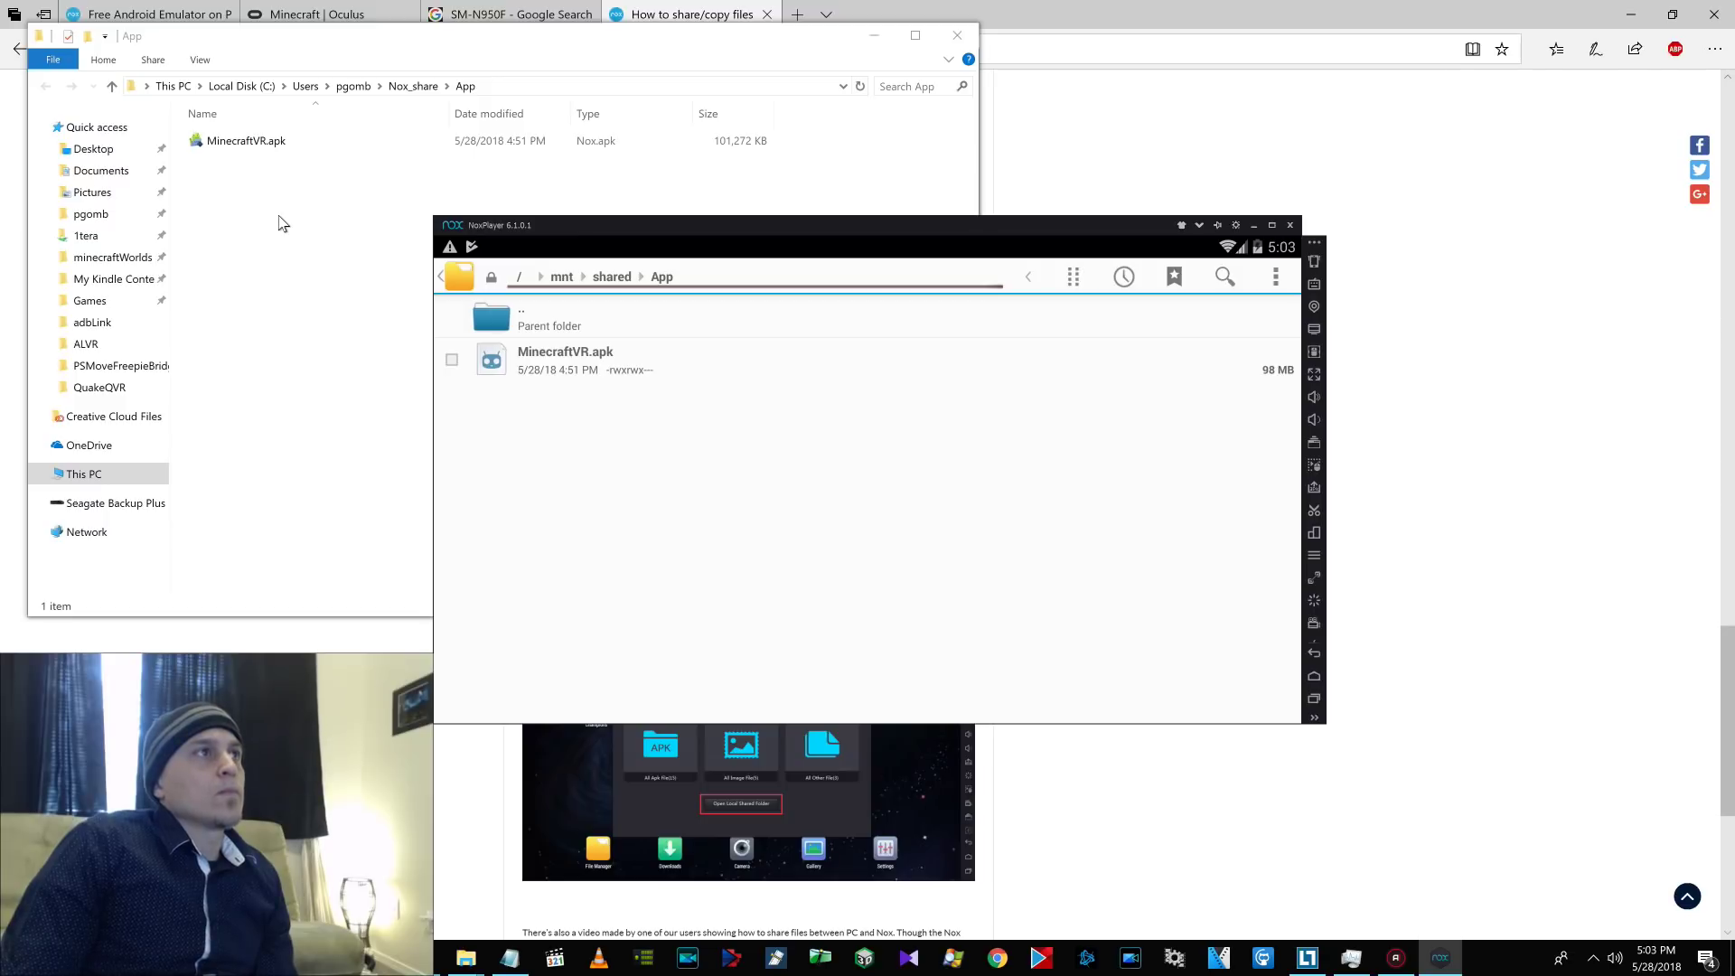
click(283, 223)
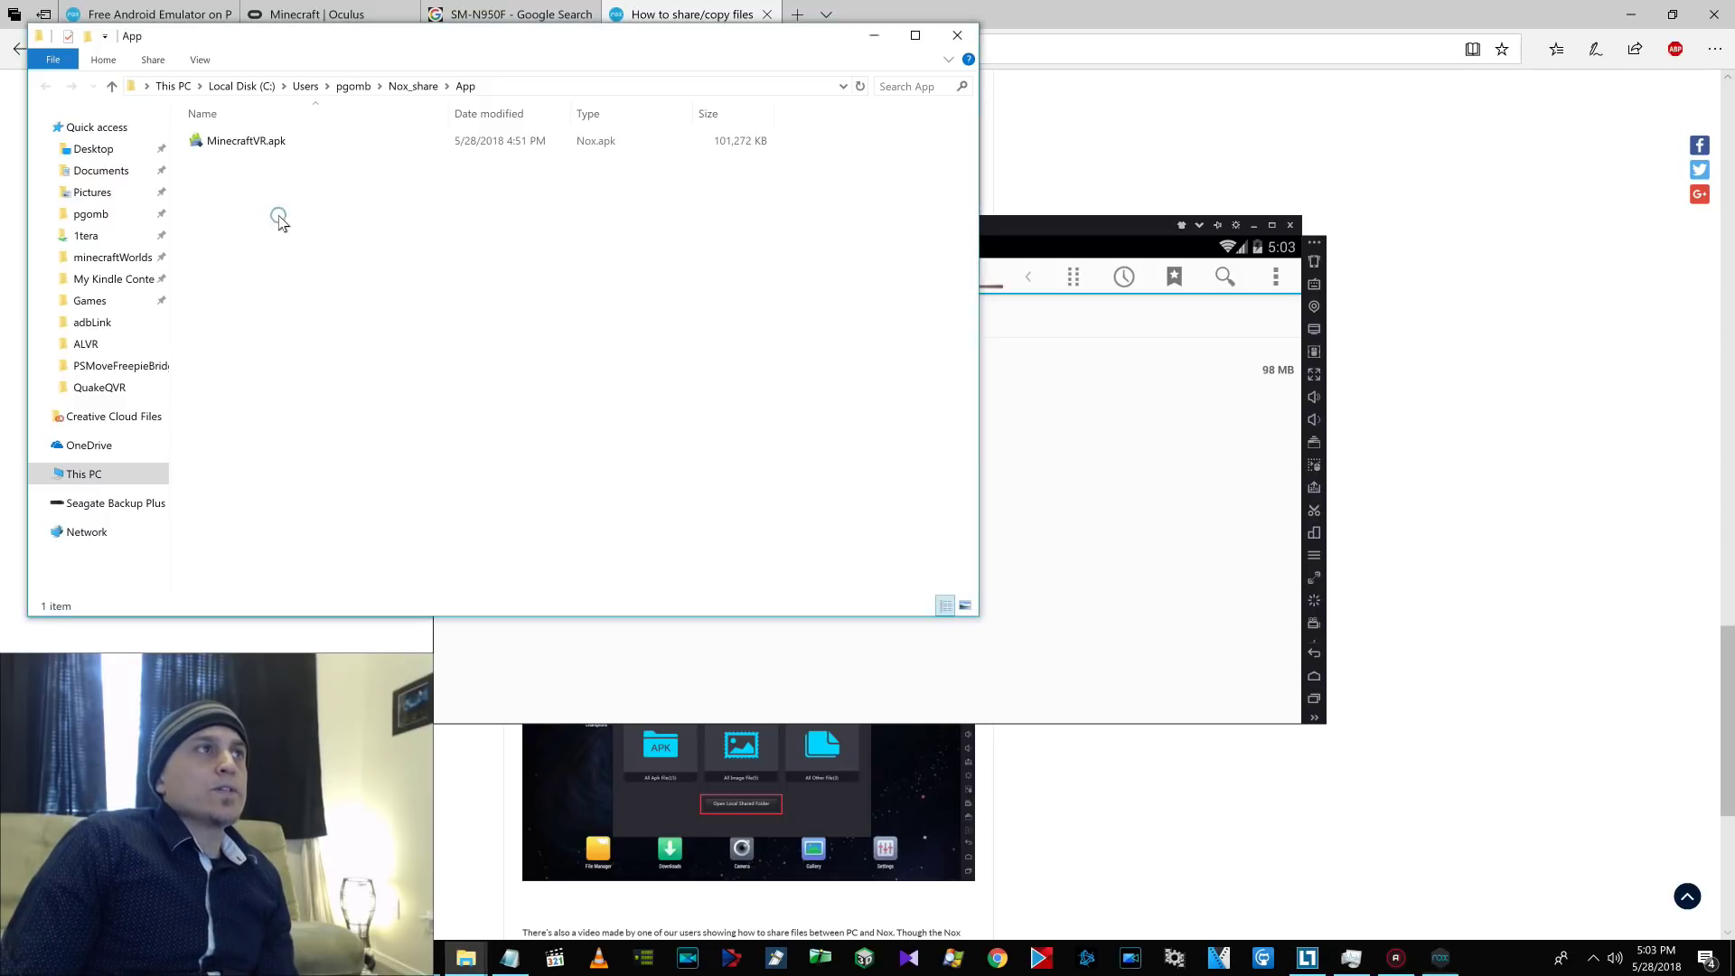
Return to NoxPlayer and relaunch the File Manager from the home screen.
click(263, 142)
click(999, 434)
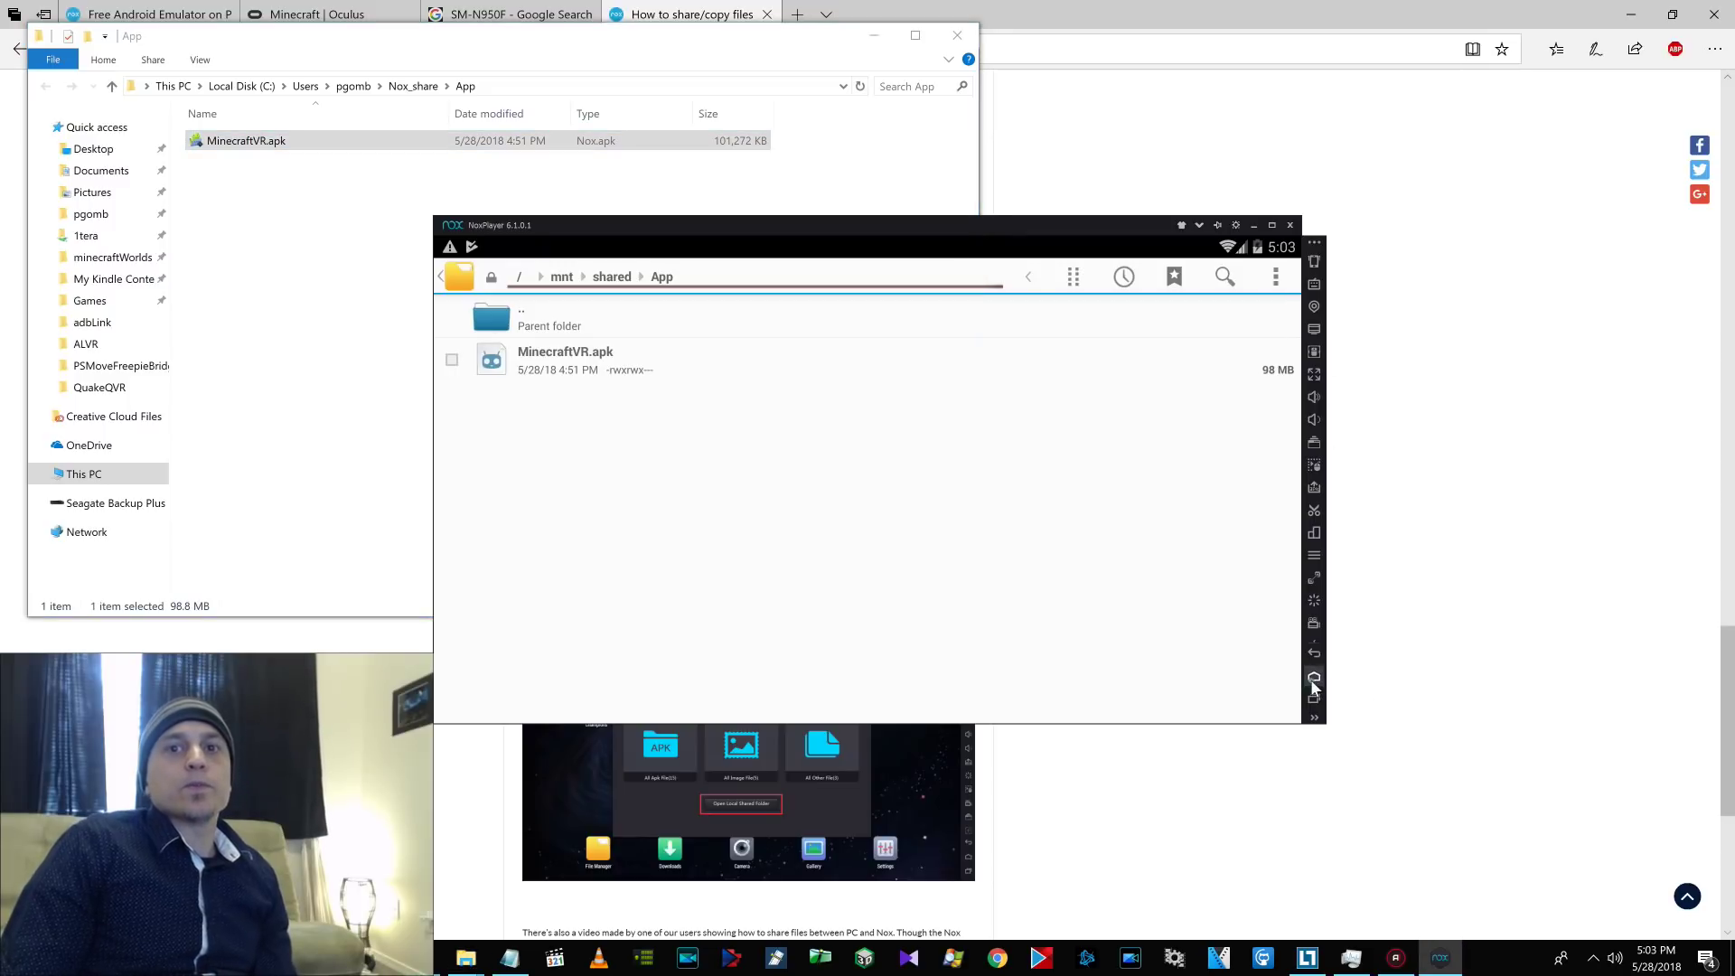
key(Escape)
click(733, 397)
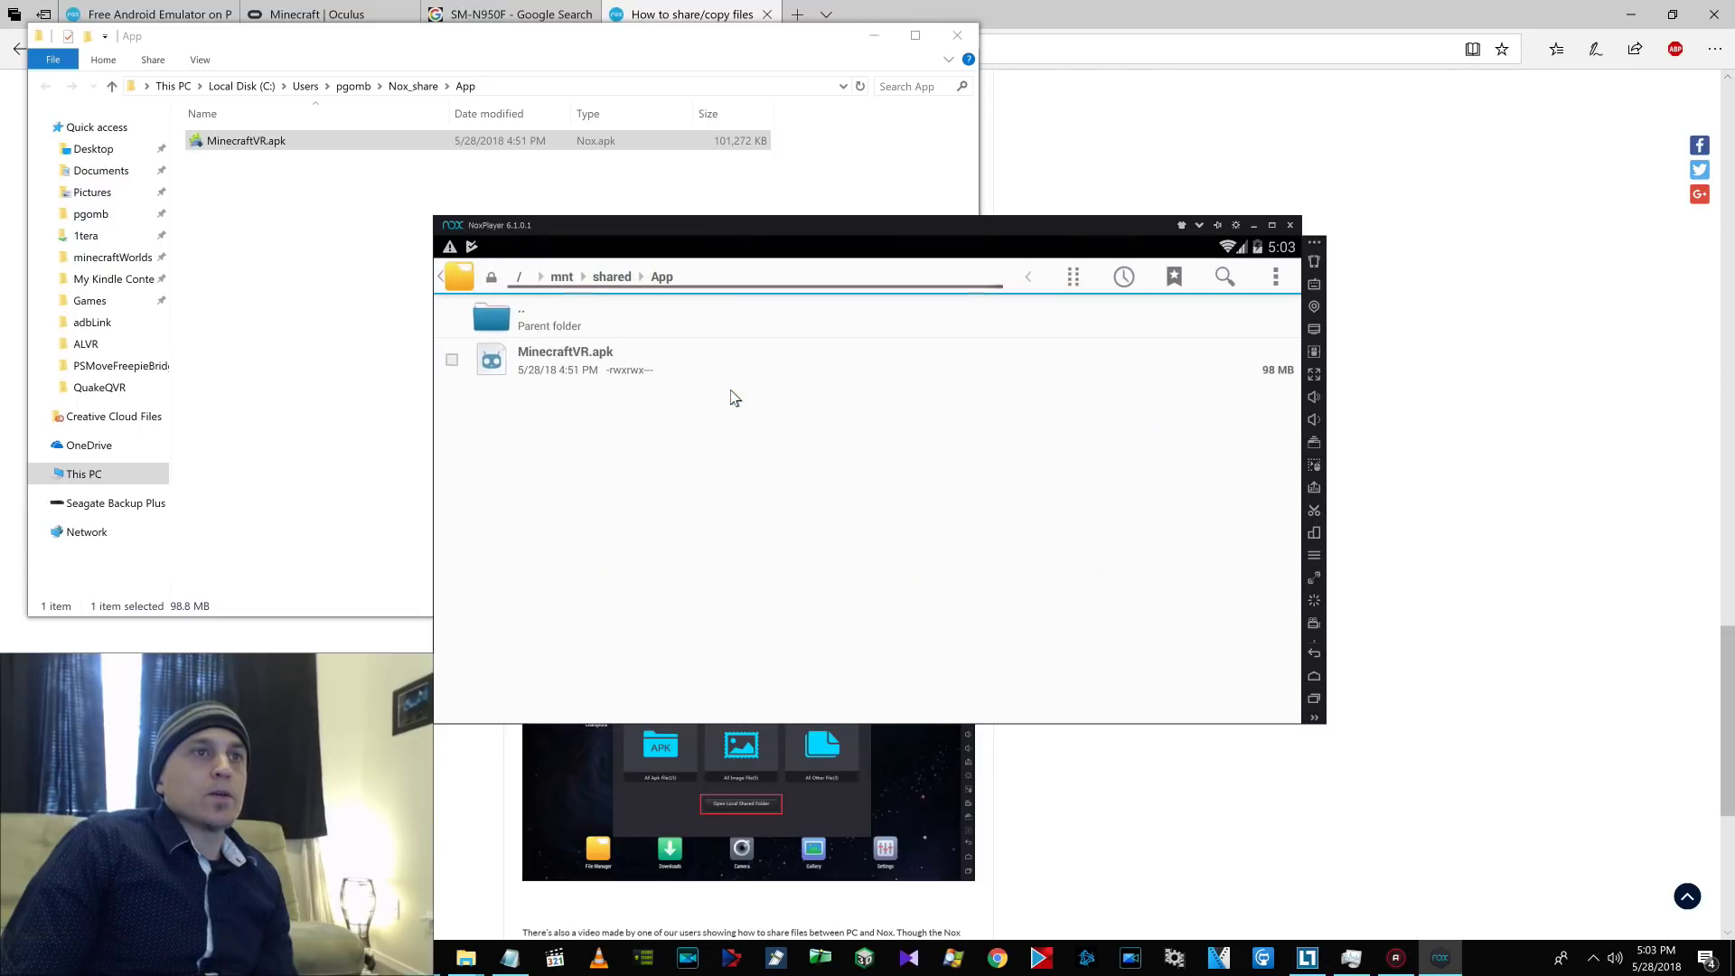
click(561, 278)
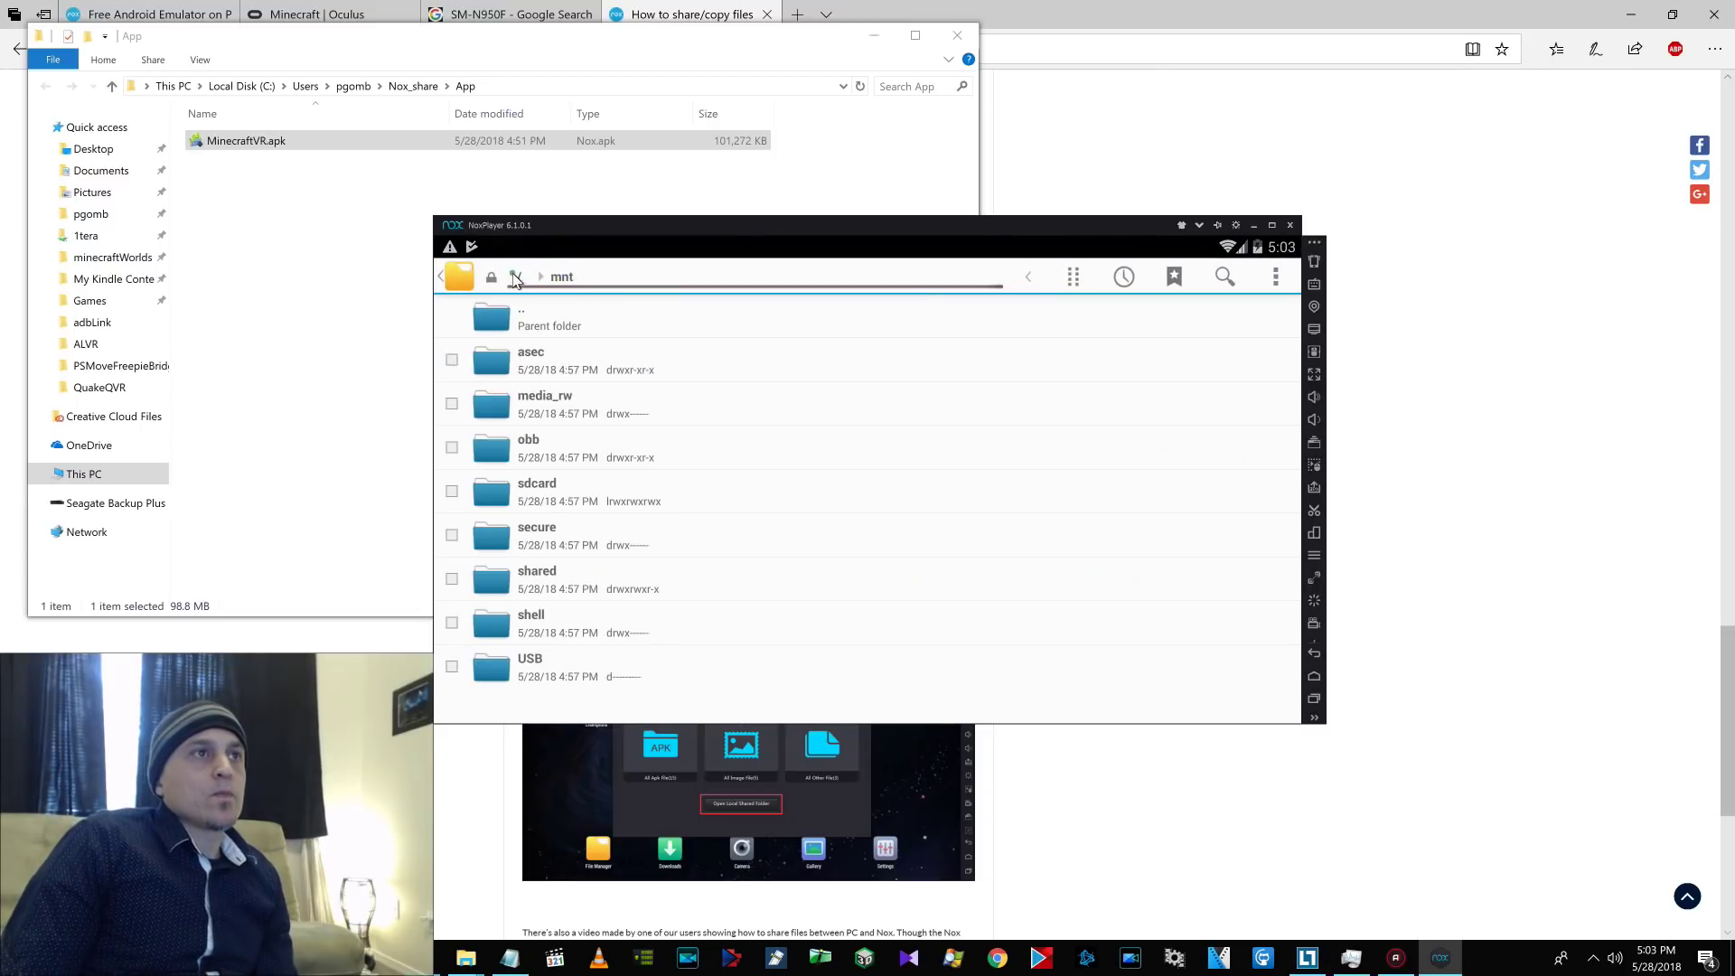
click(516, 278)
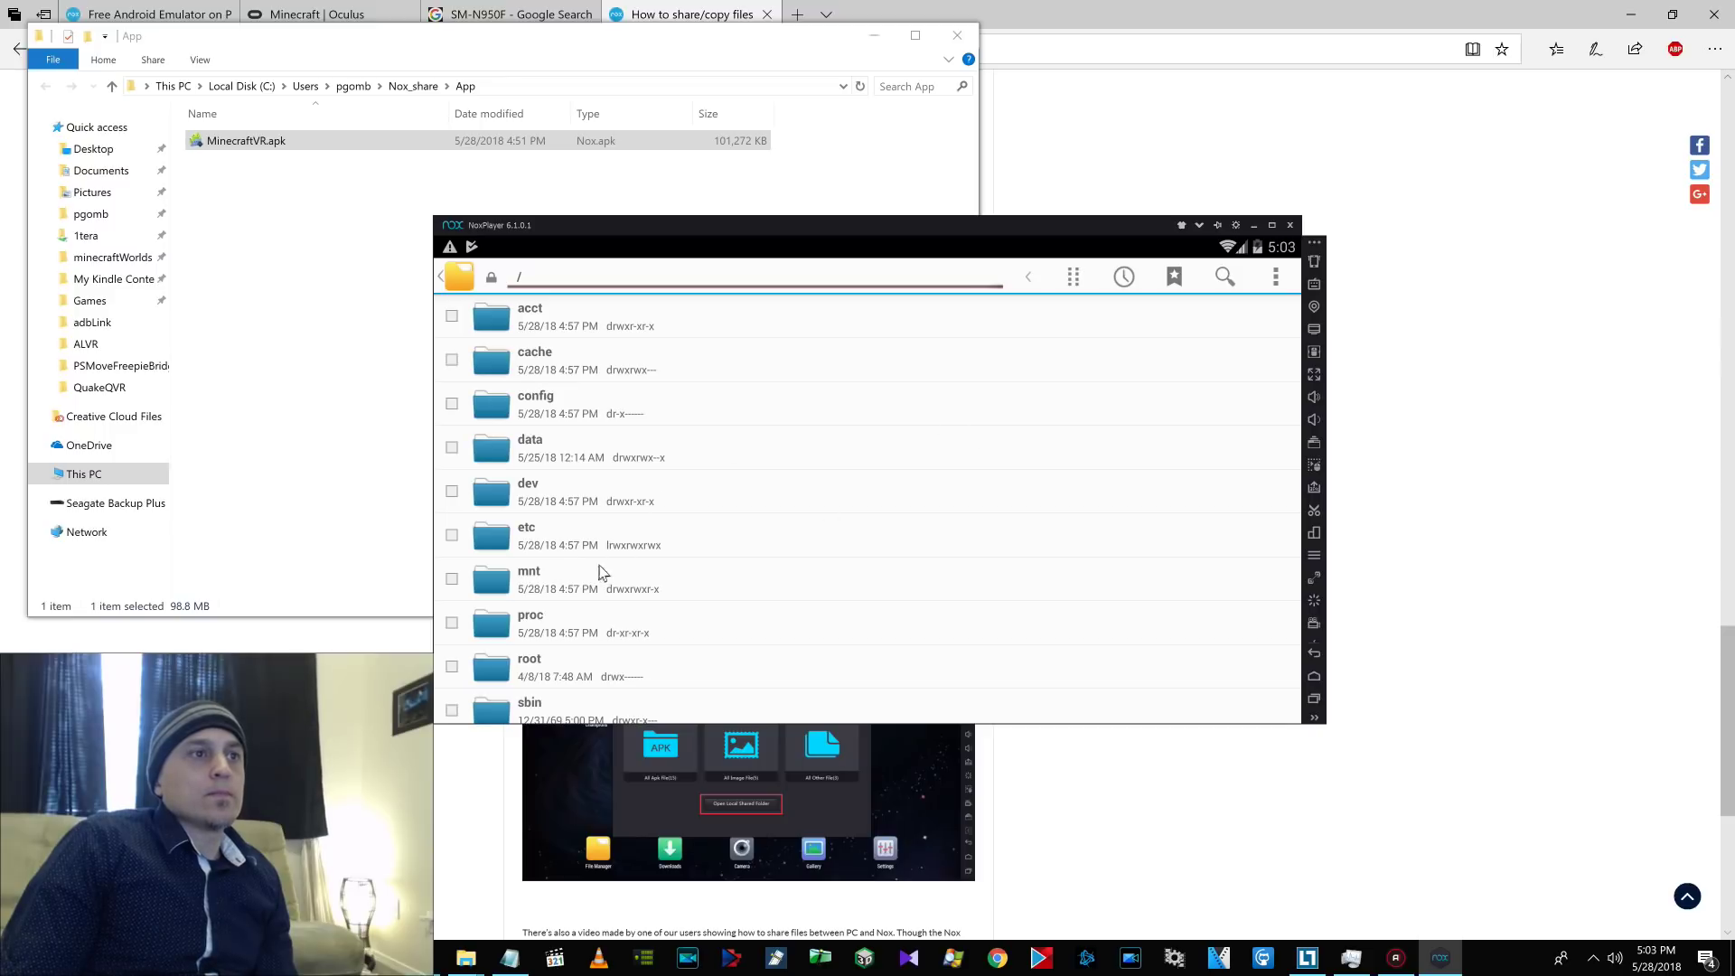
click(1315, 682)
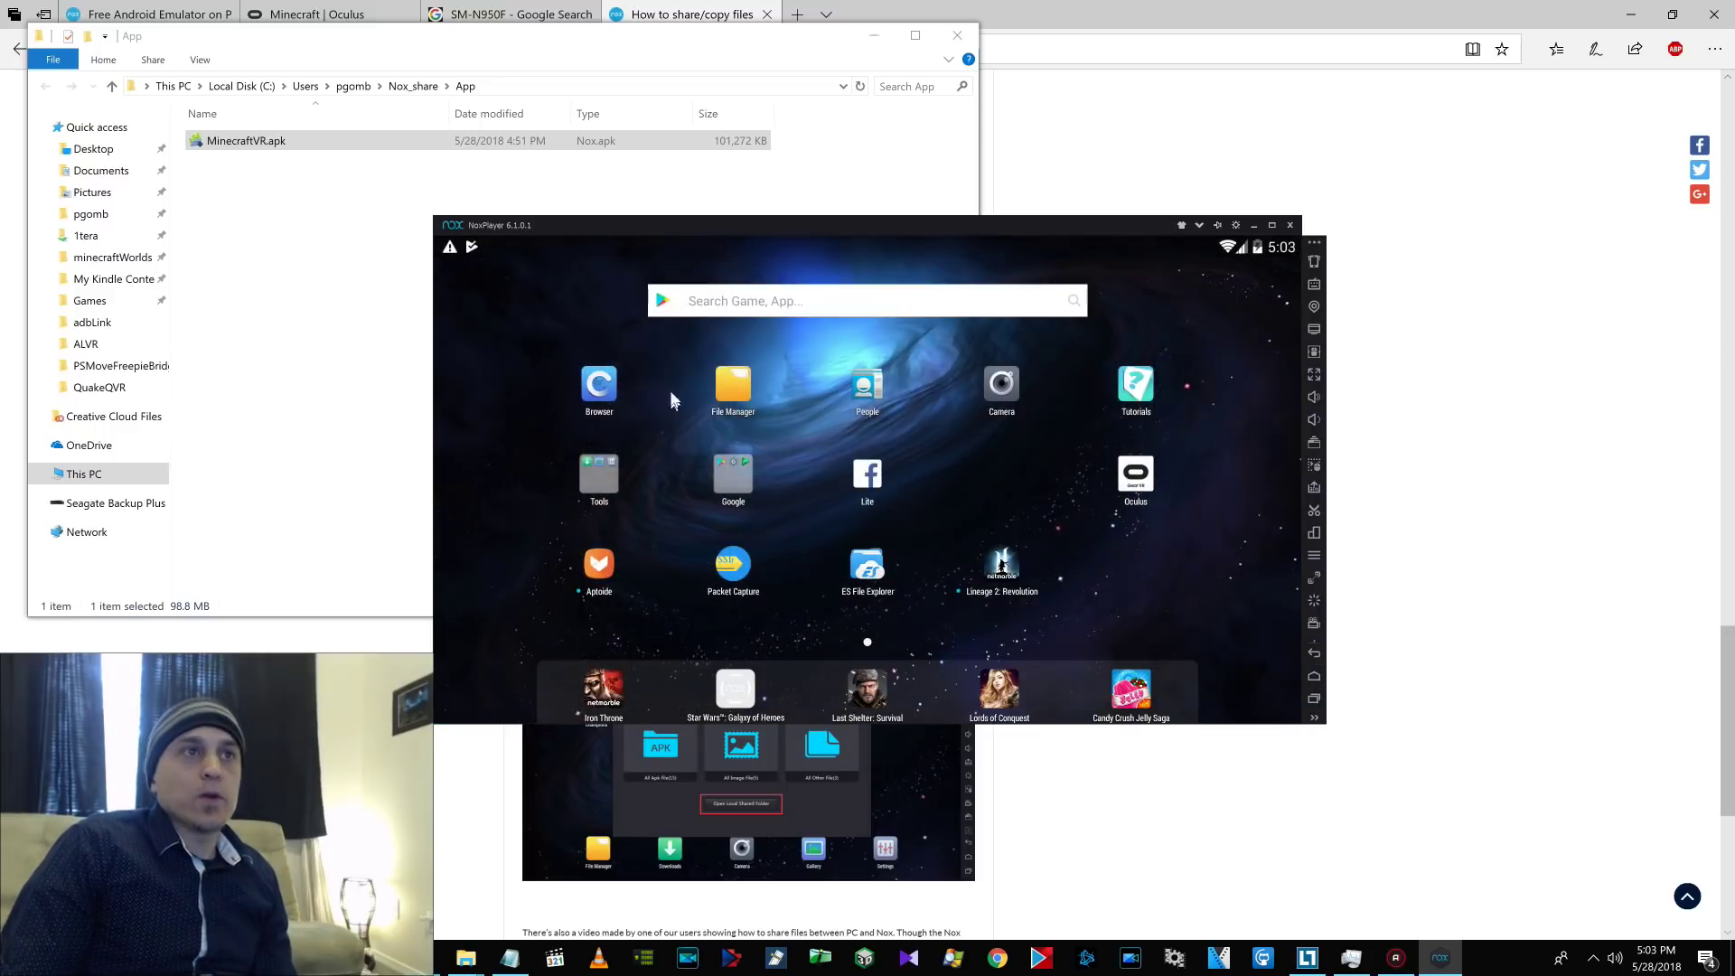
click(744, 396)
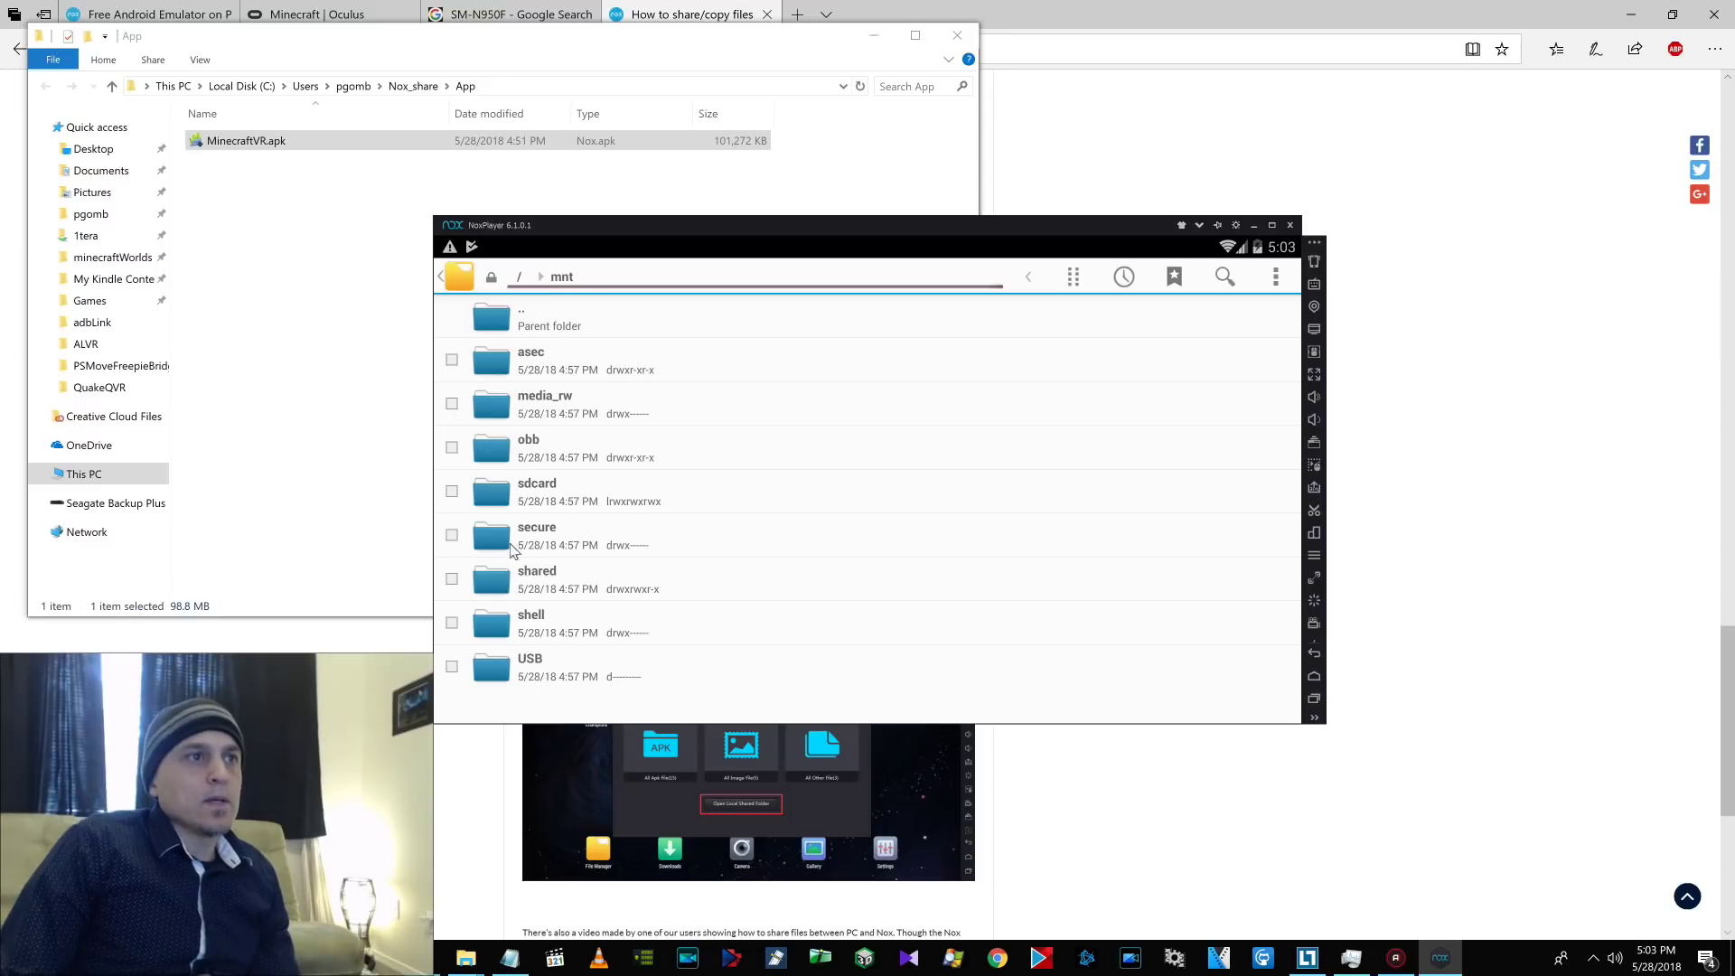
Open sdcard's Download folder and select MinecraftVR.apk again.
click(506, 492)
scroll(544, 601, down, 5)
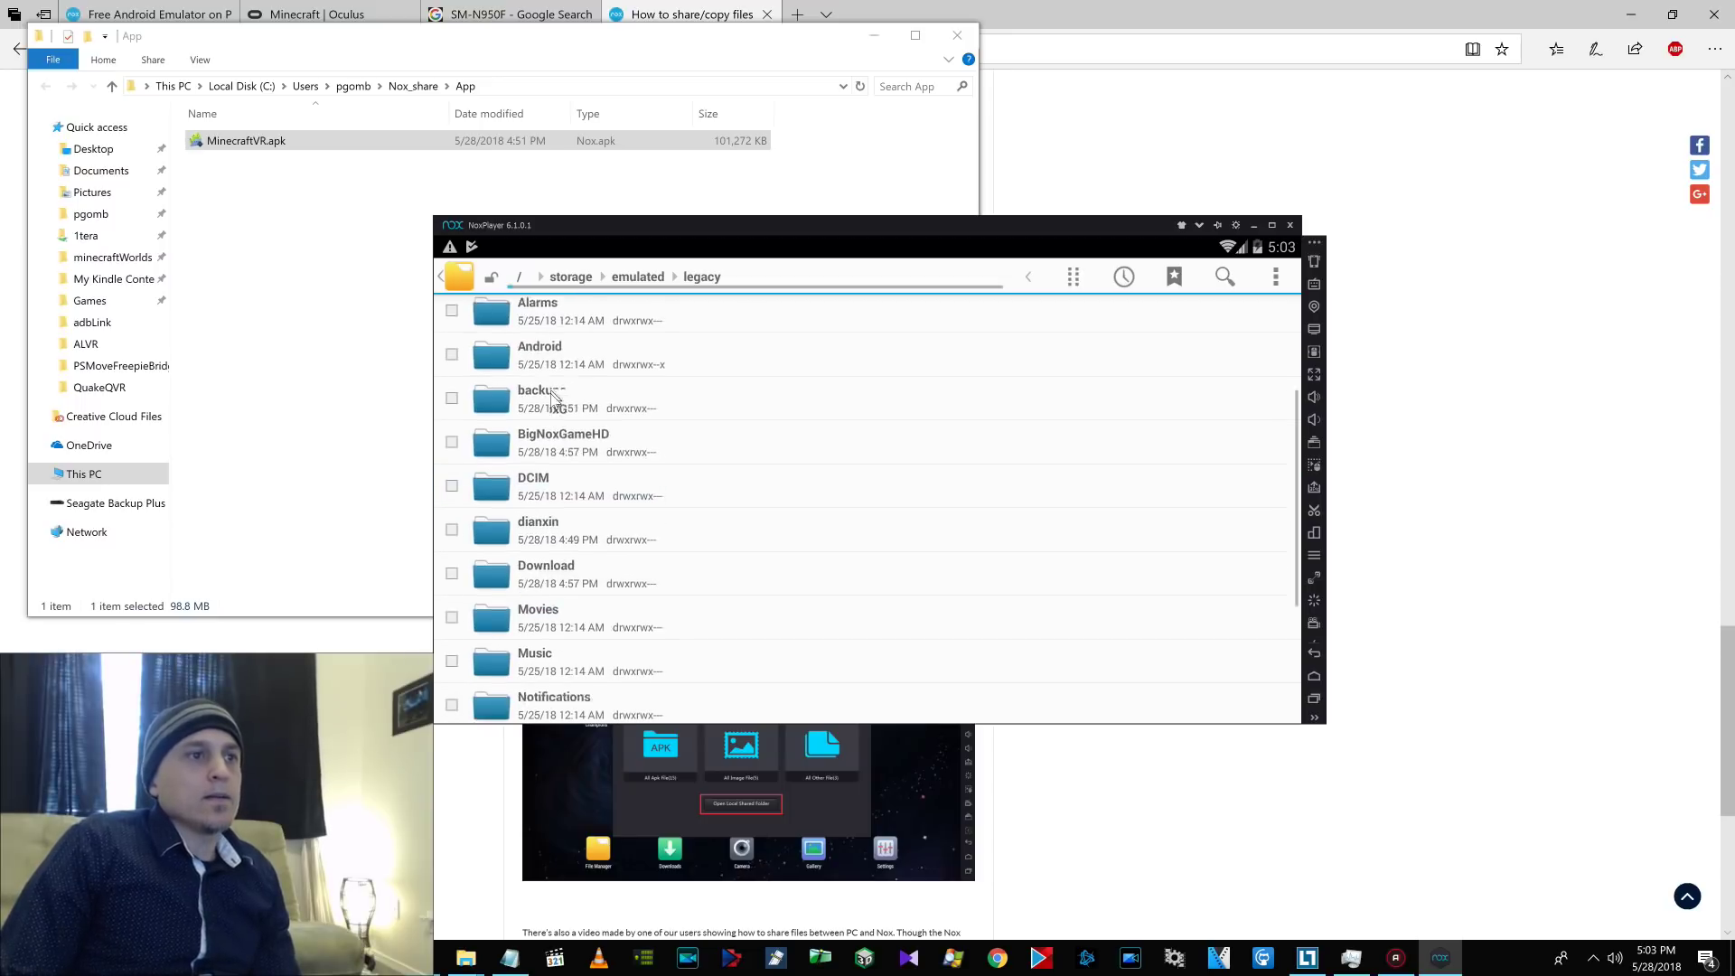
click(487, 502)
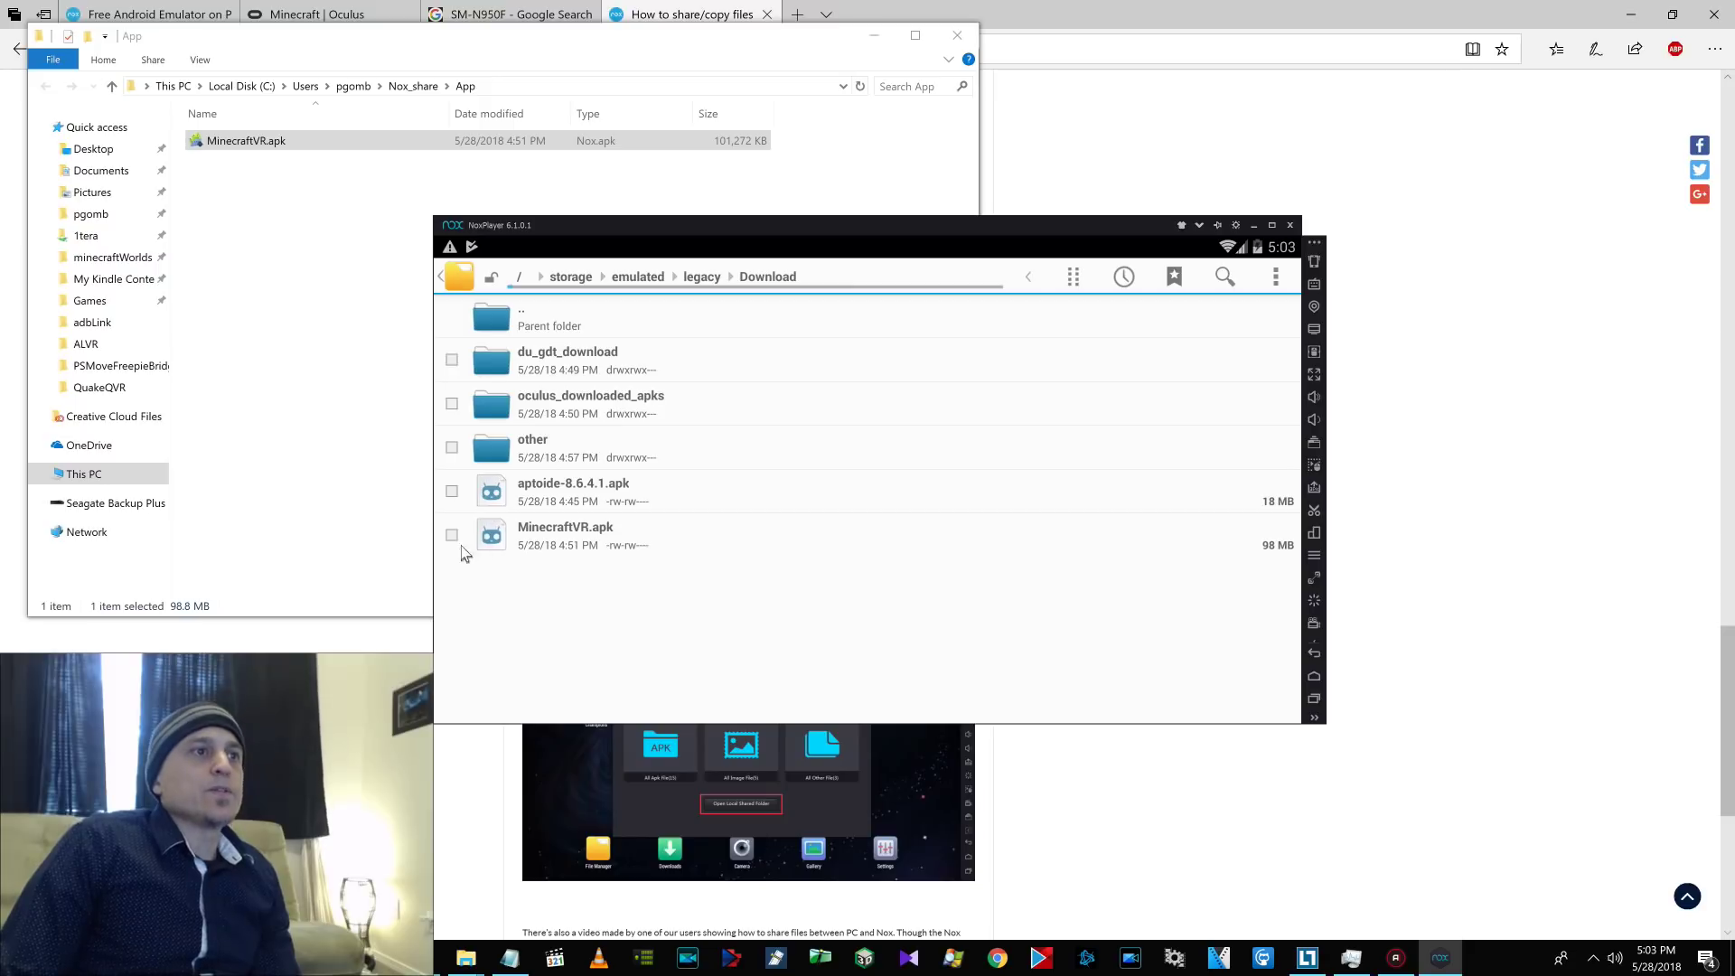
click(456, 542)
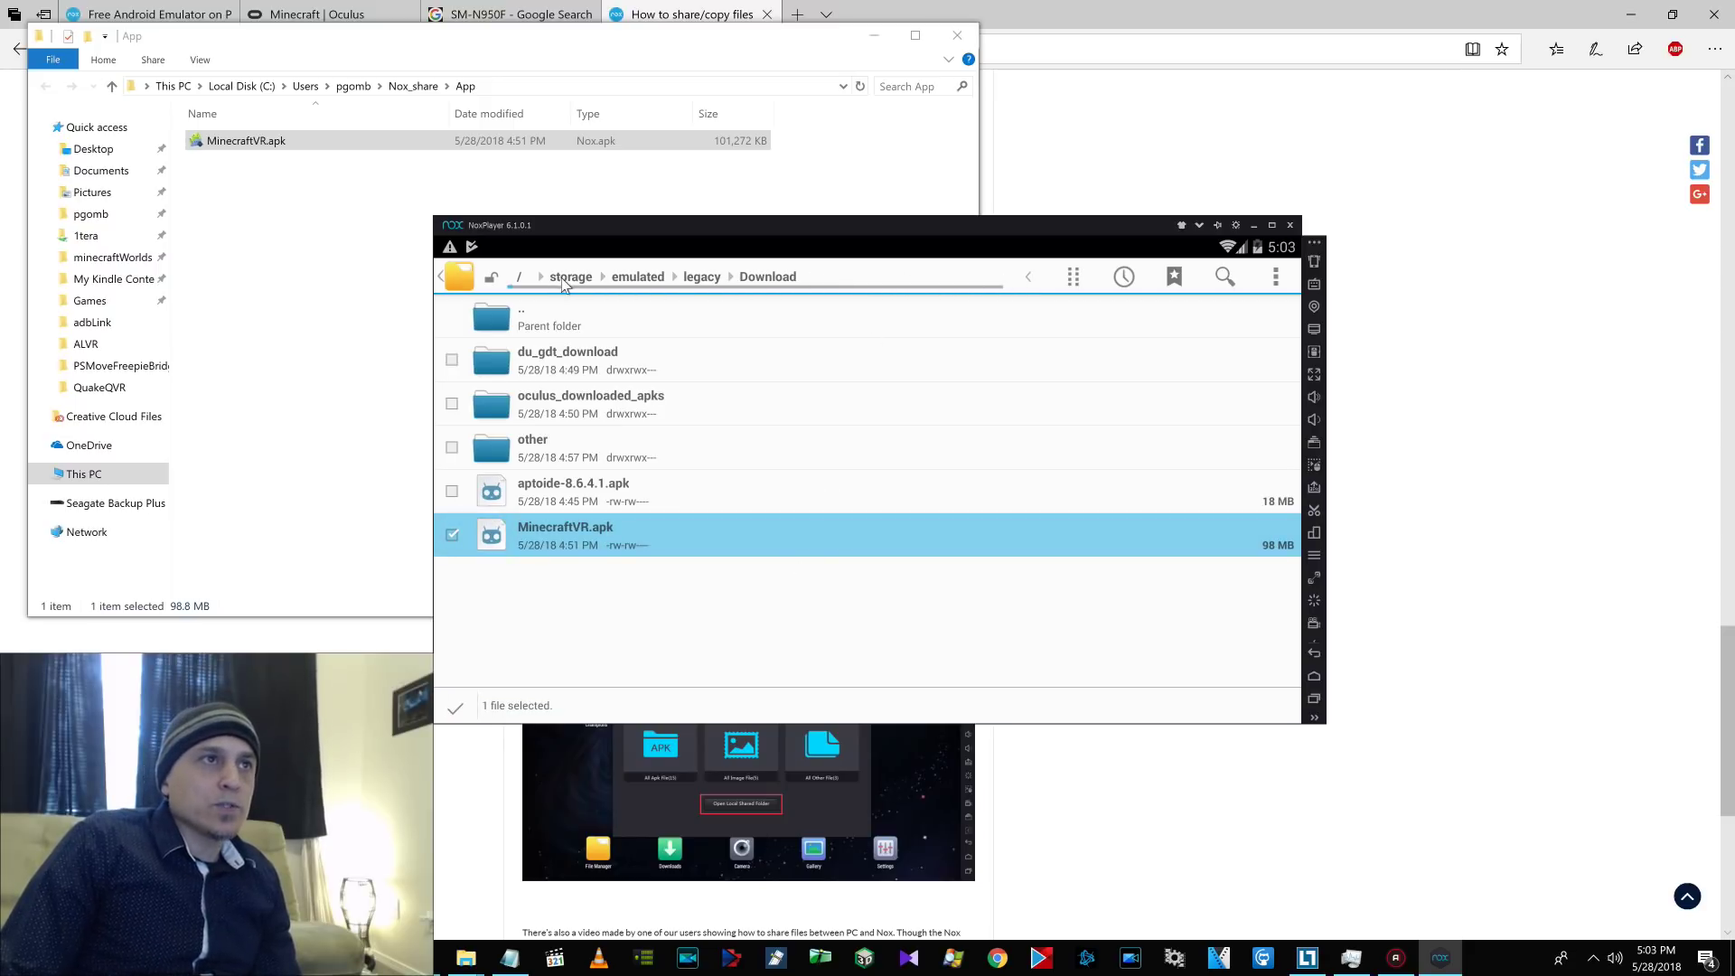
Browse to /mnt/shared/App, open and cancel the actions list, then view File Explorer.
click(521, 280)
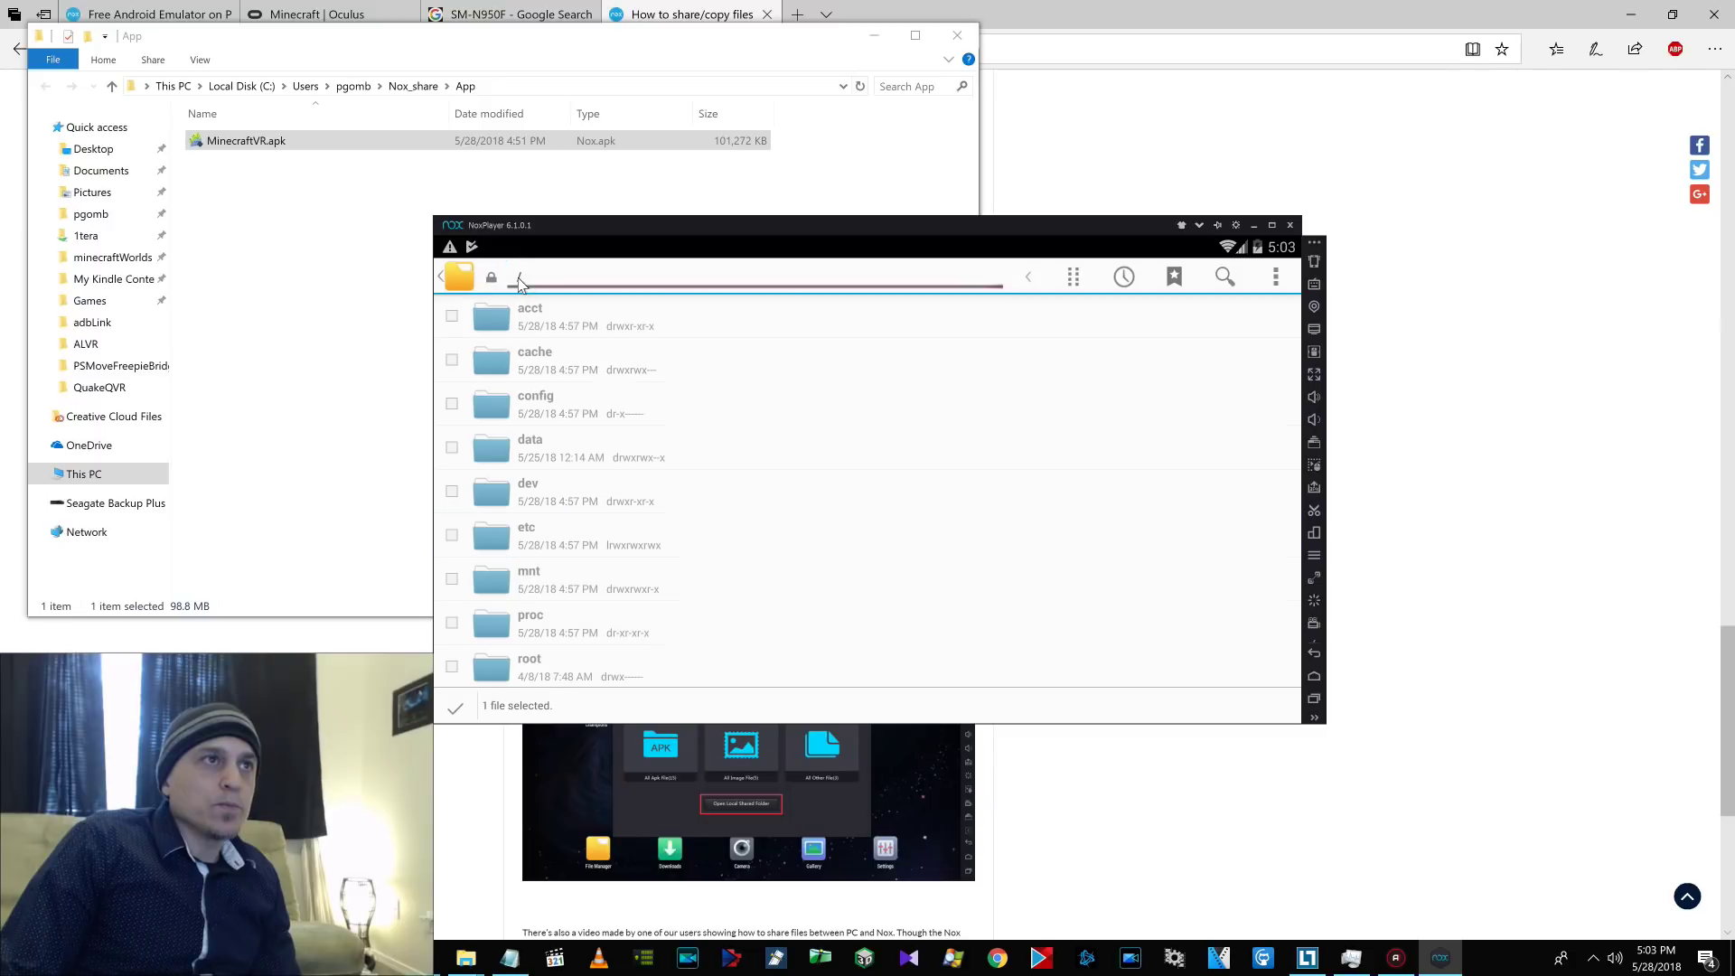
click(532, 578)
scroll(597, 533, down, 2)
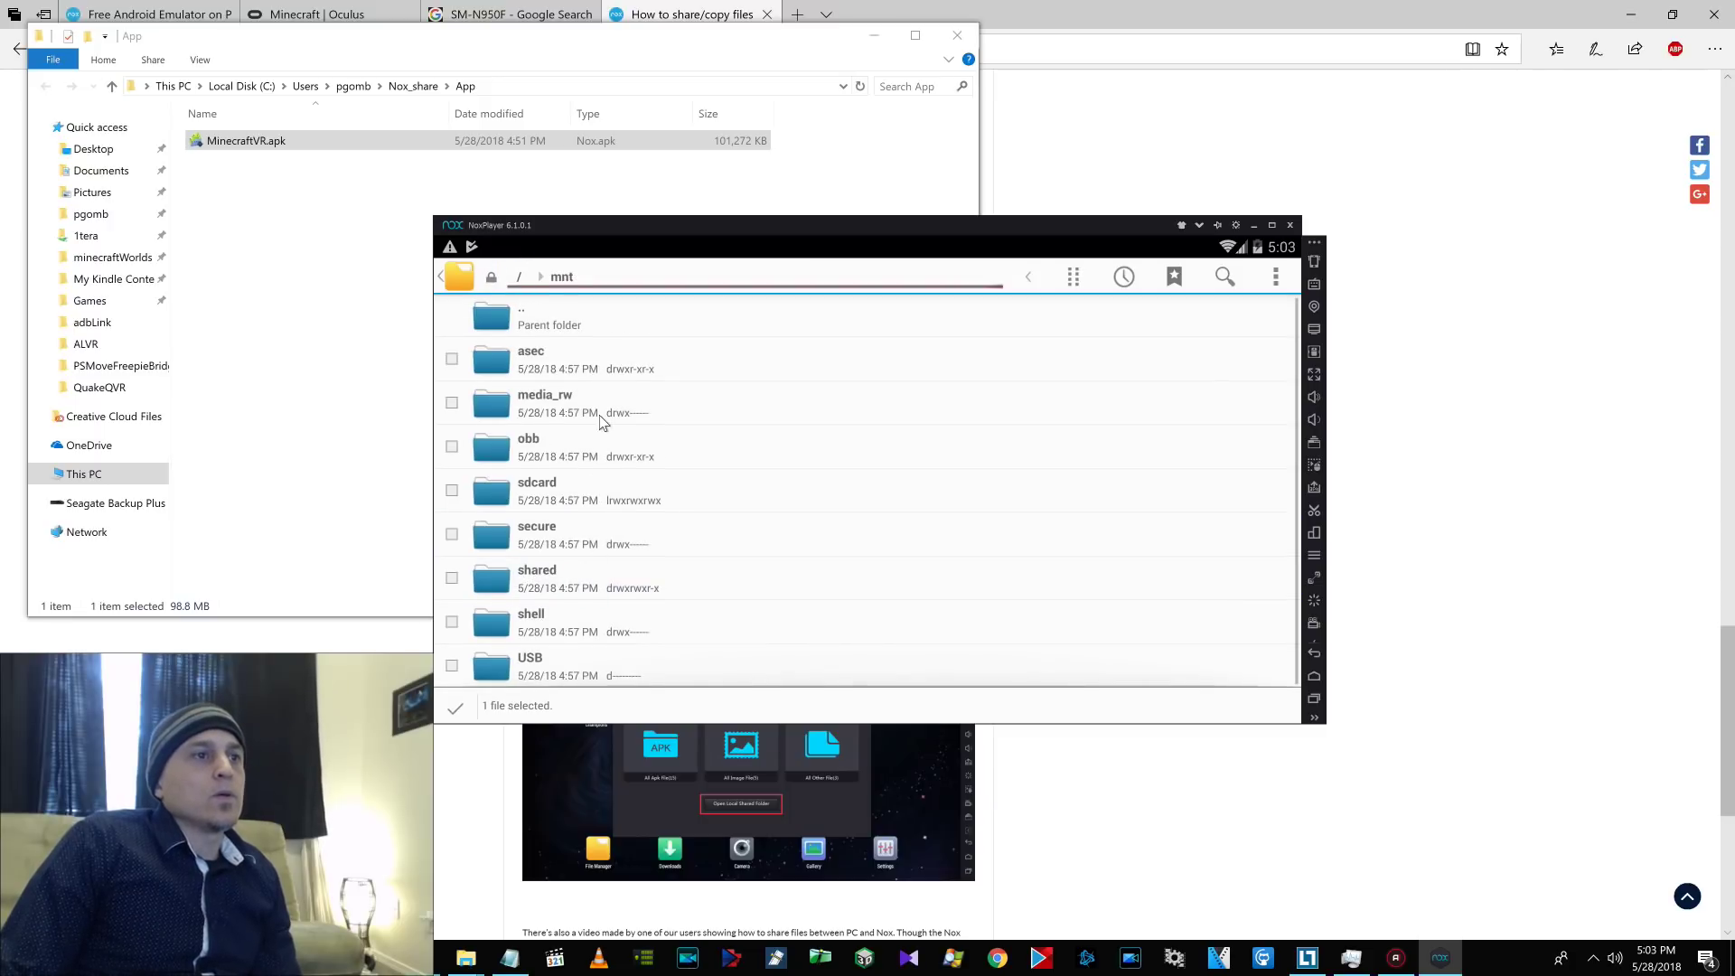
click(510, 571)
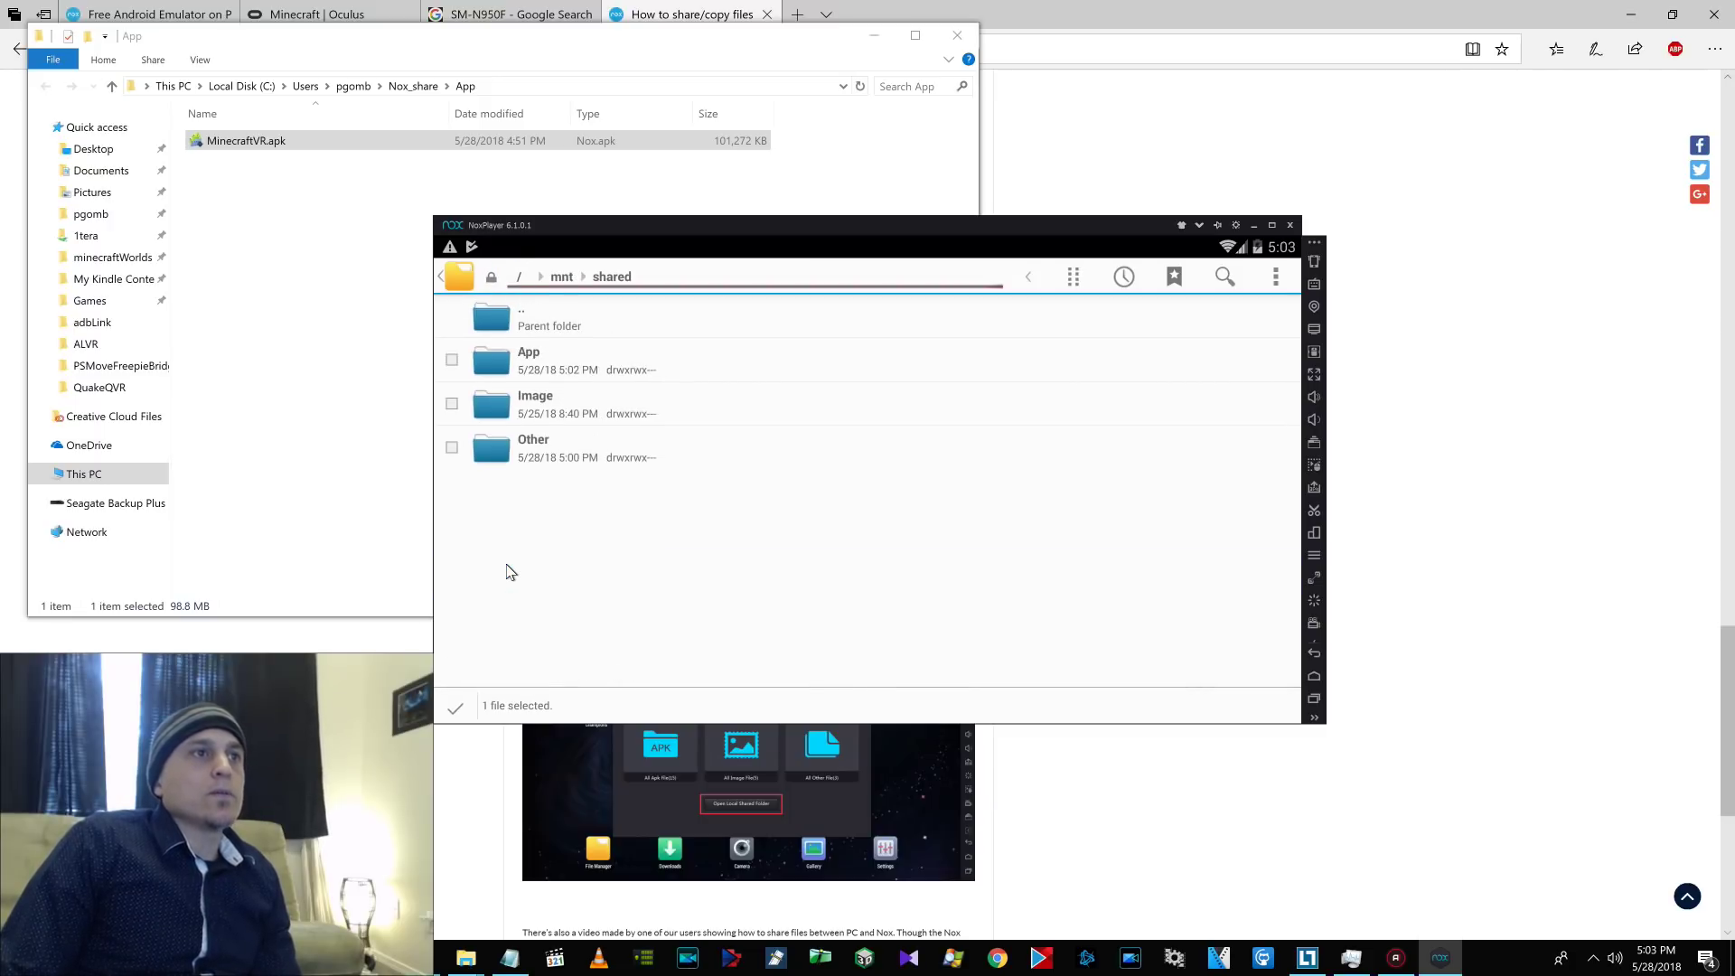
click(521, 360)
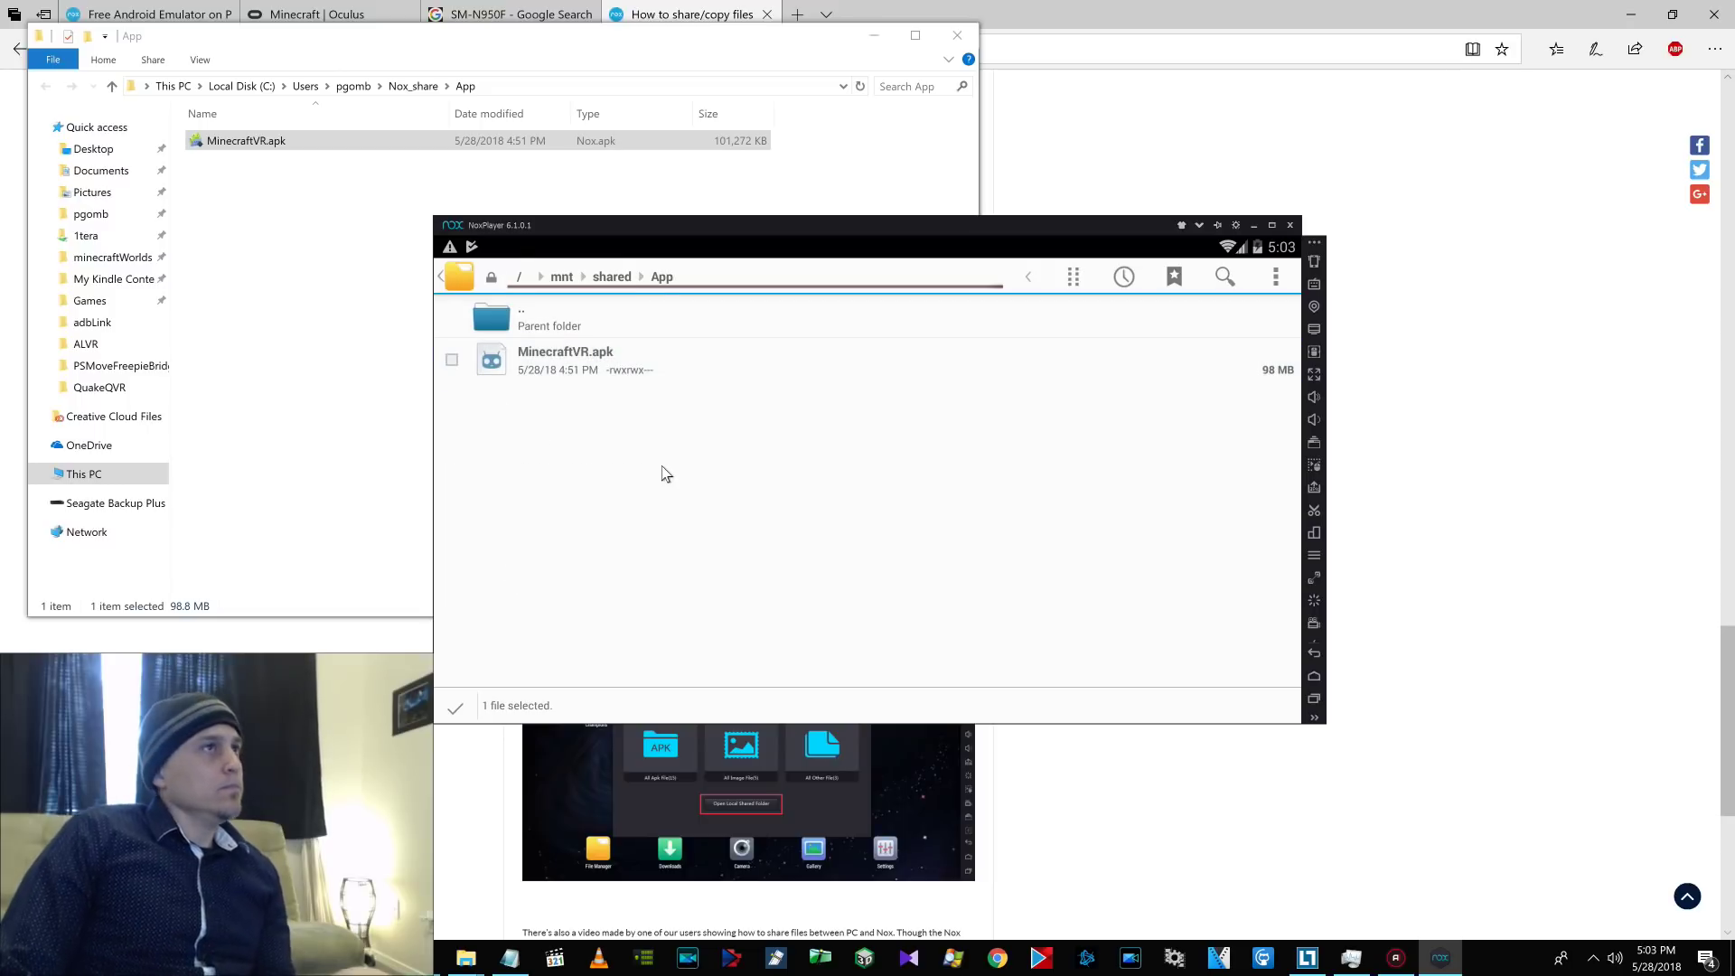
click(1073, 277)
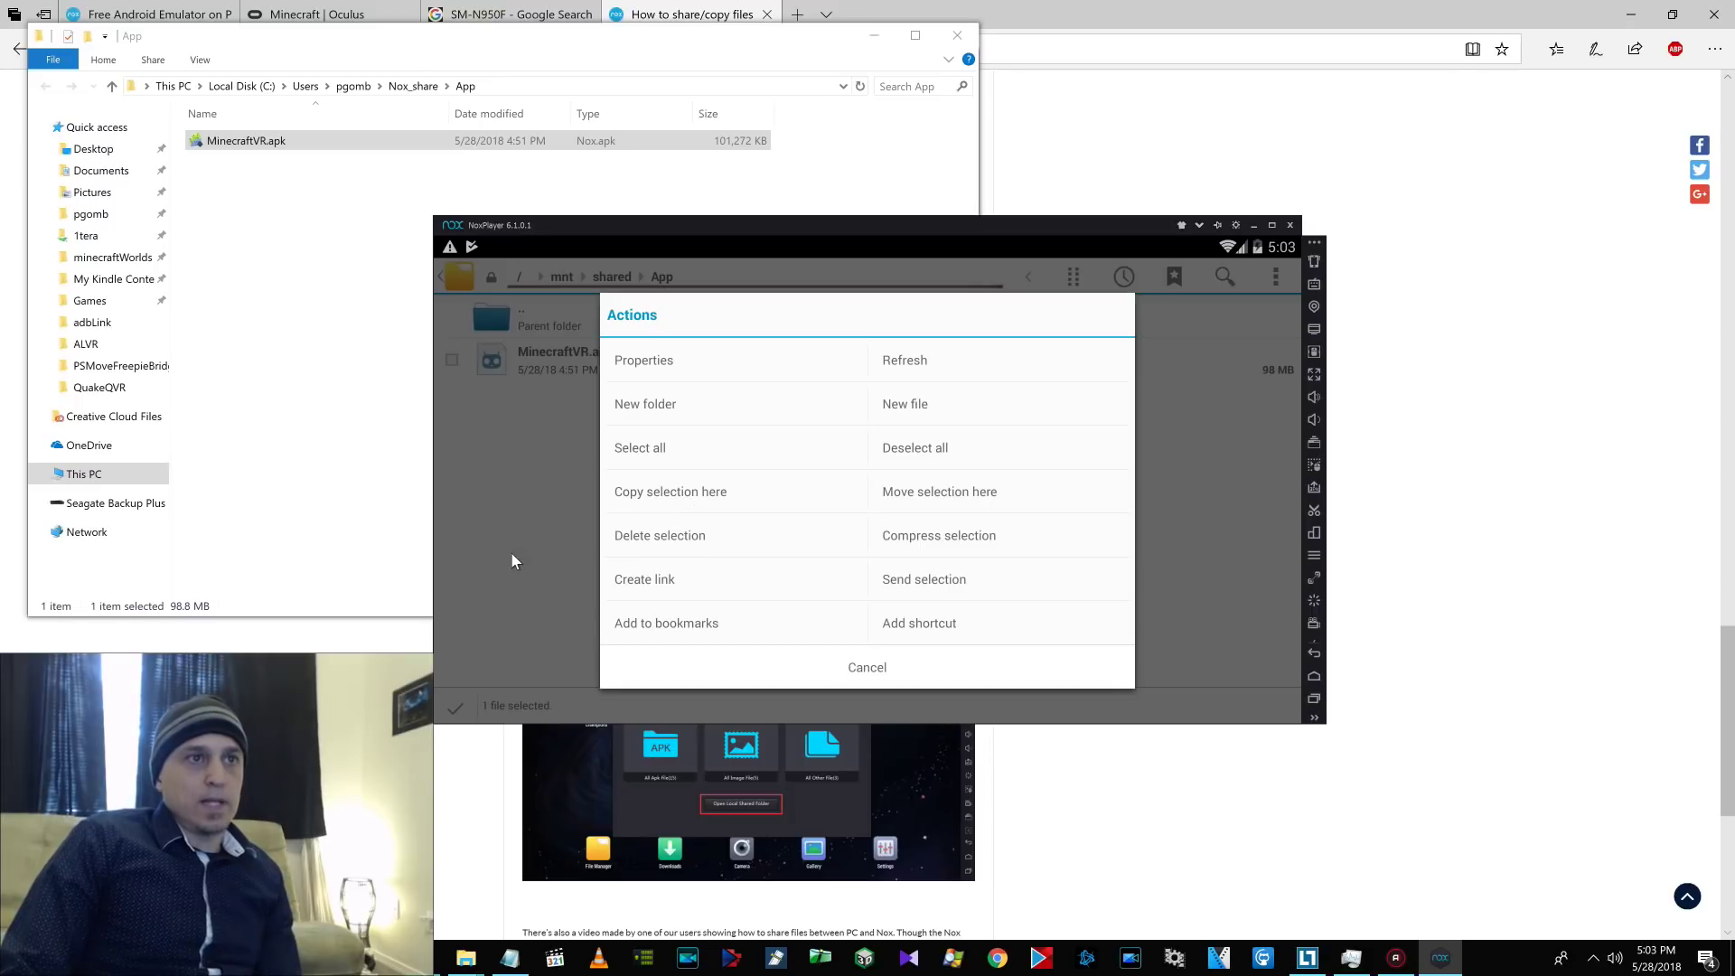
click(515, 552)
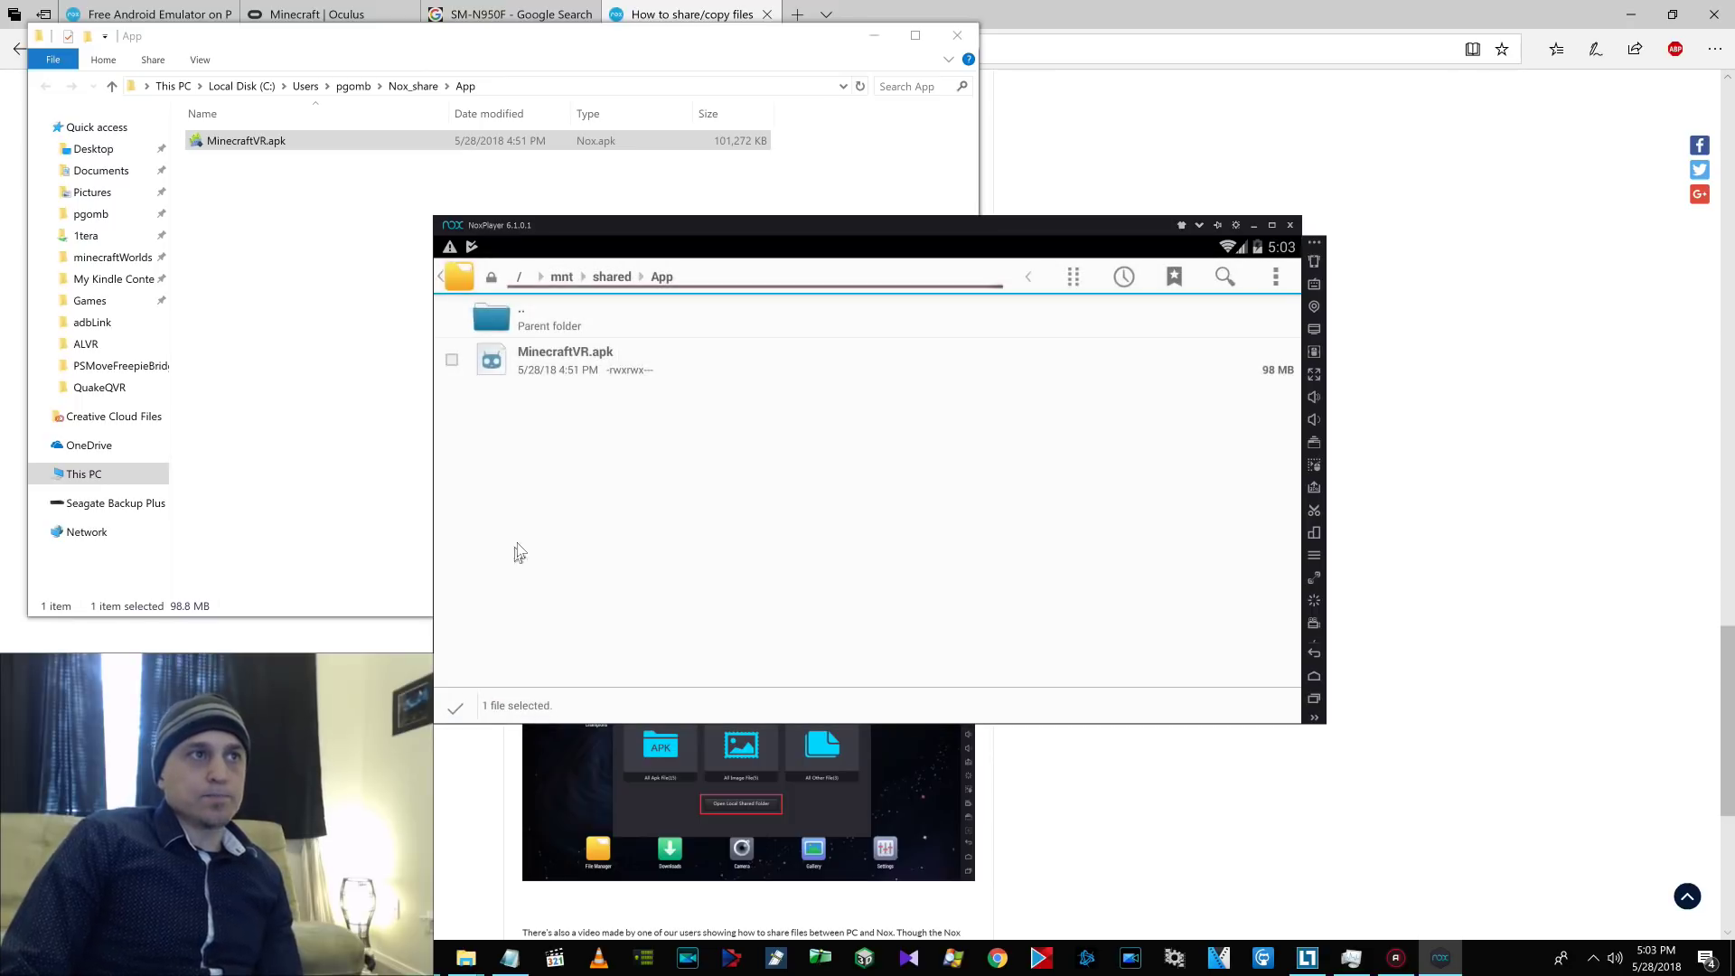
click(253, 351)
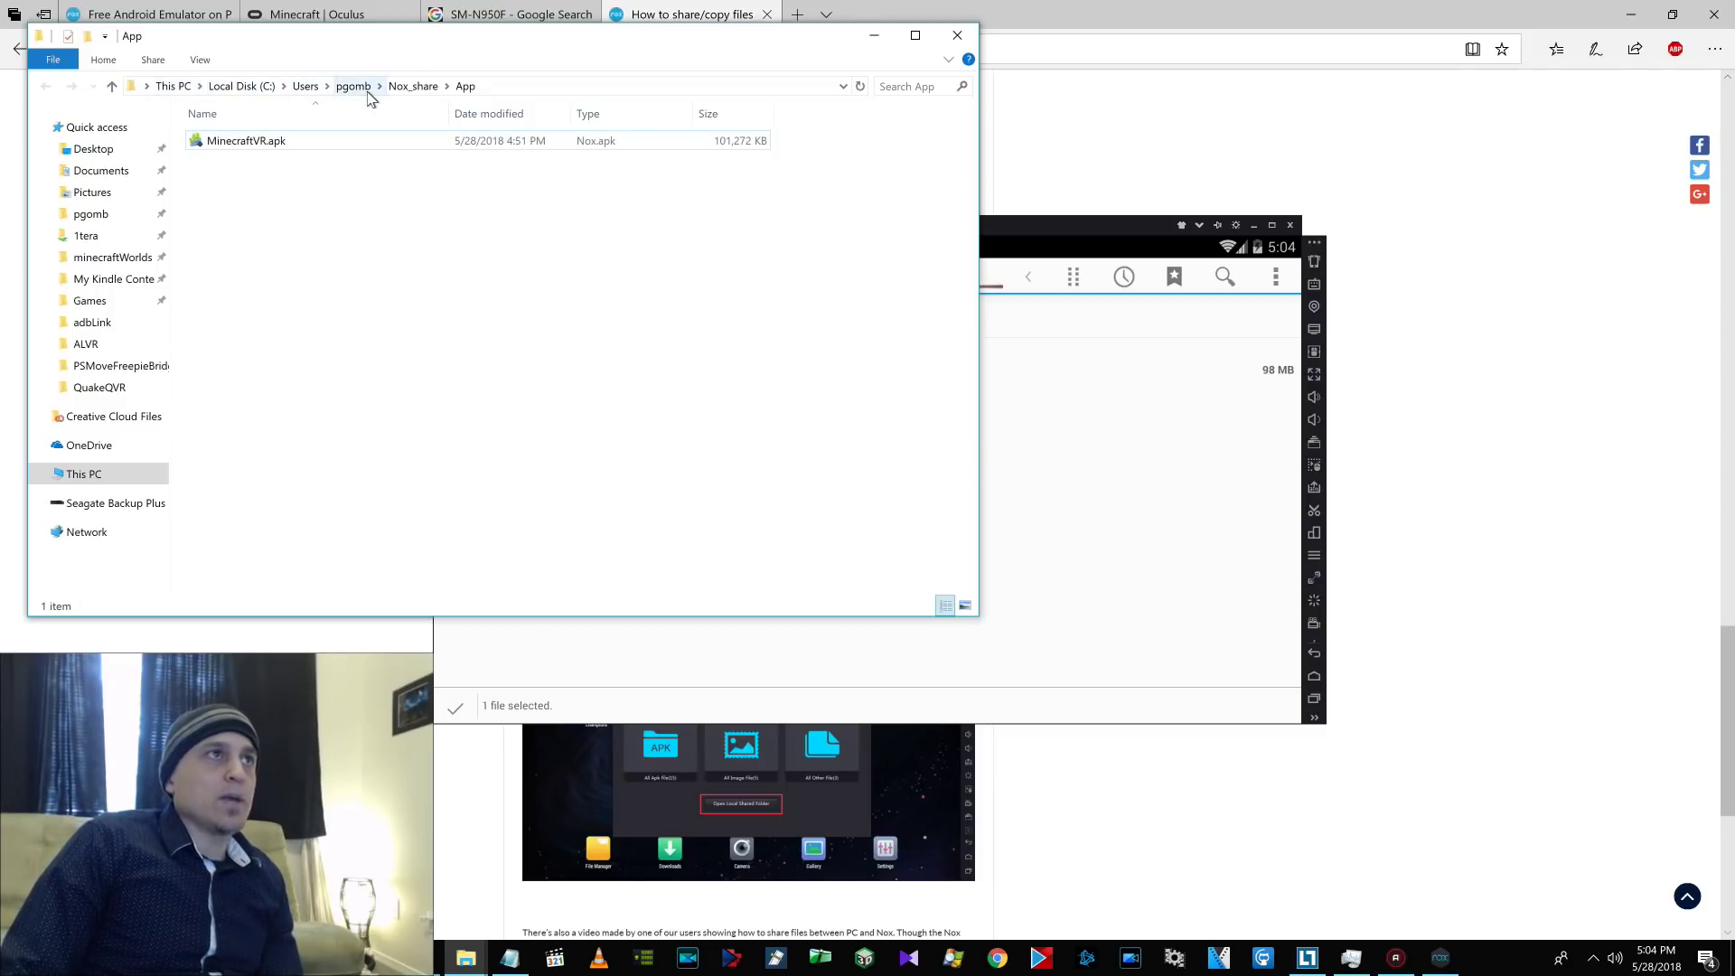
Open Nox's File Transfer panel, open the PC APK folder, and show MinecraftVR.apk's file options.
click(1032, 470)
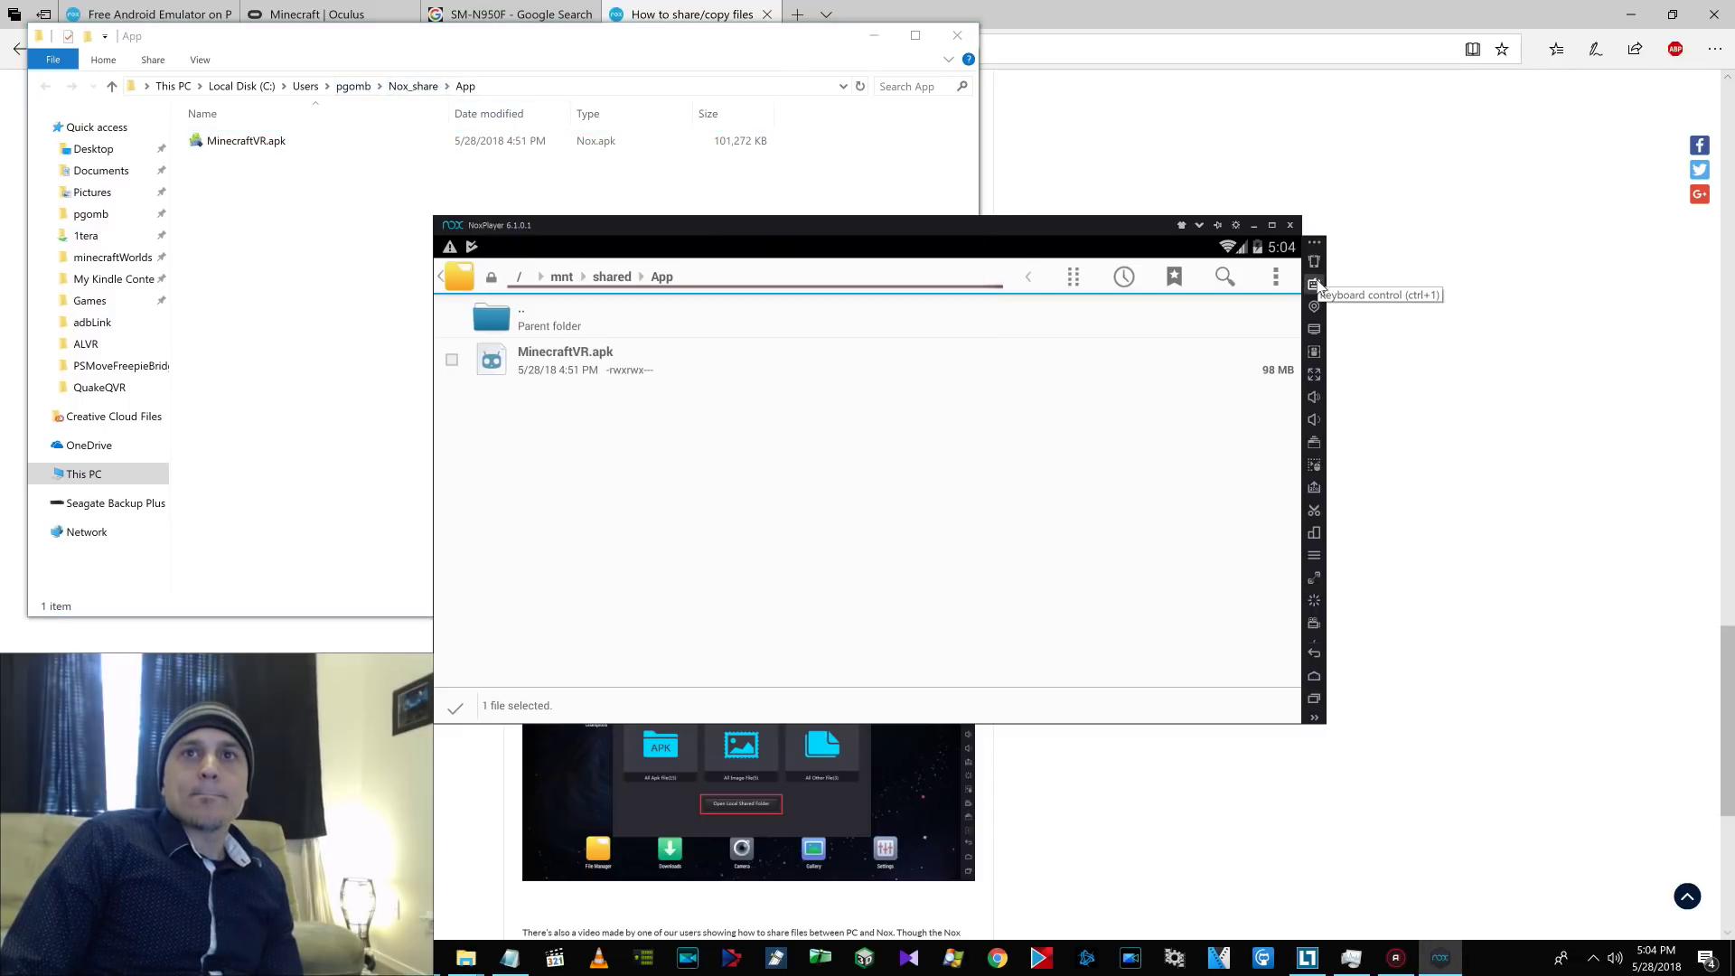
click(1313, 331)
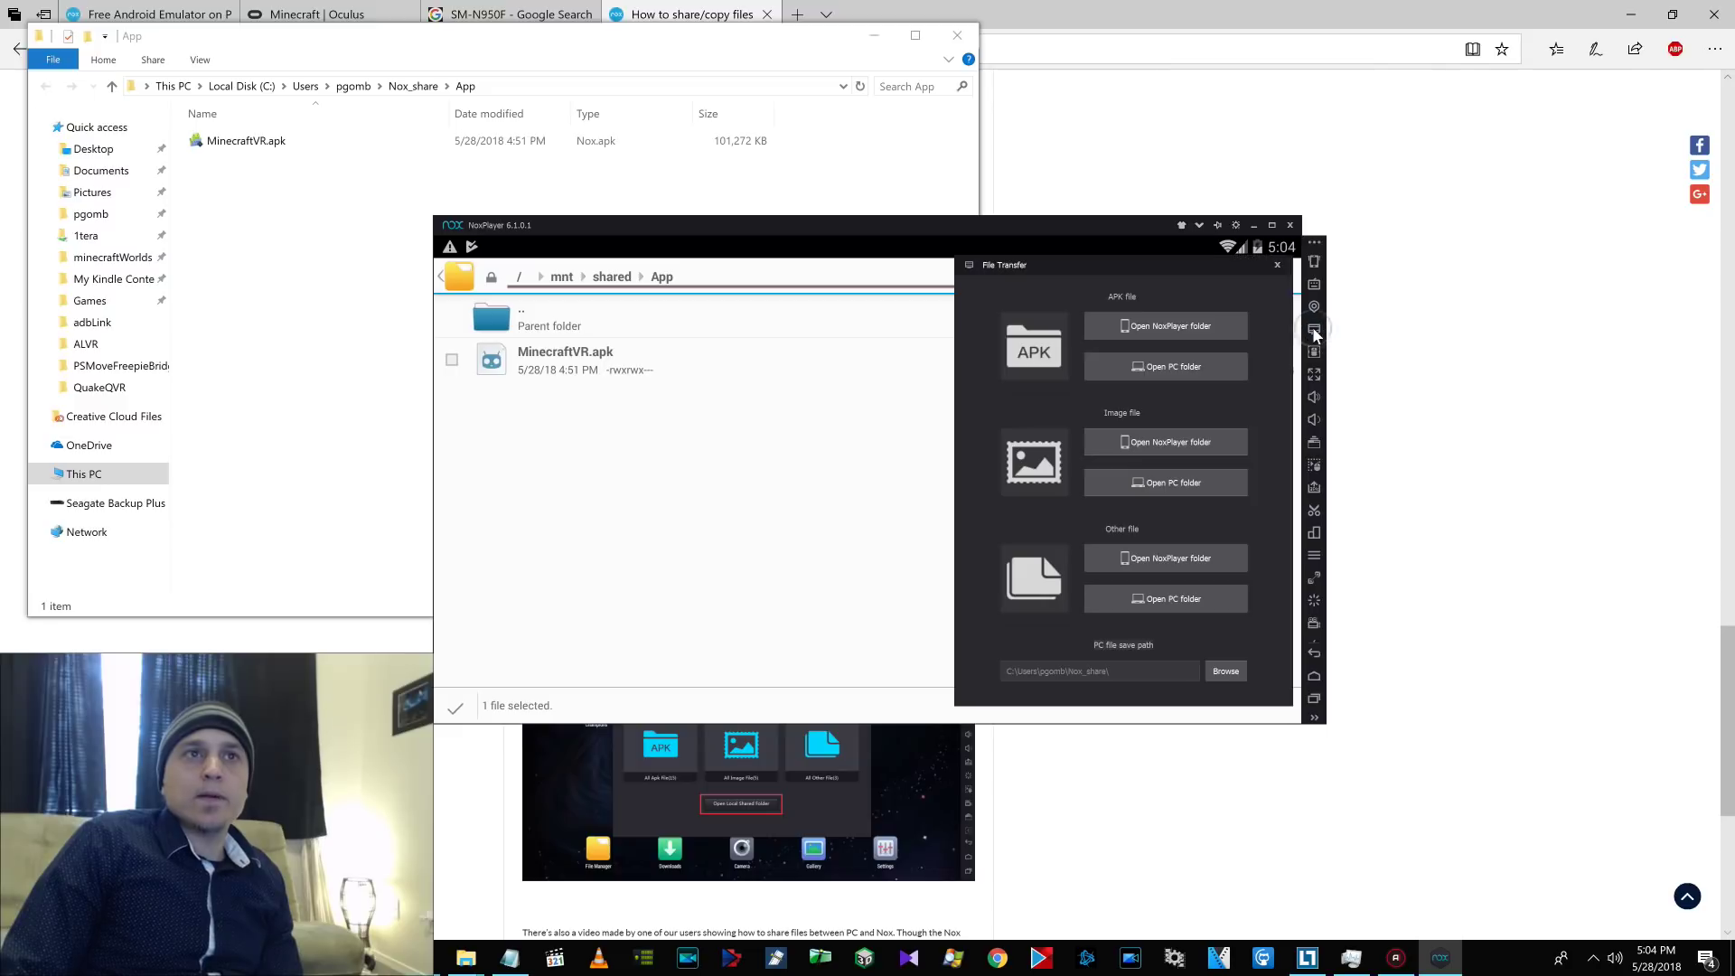
click(1162, 366)
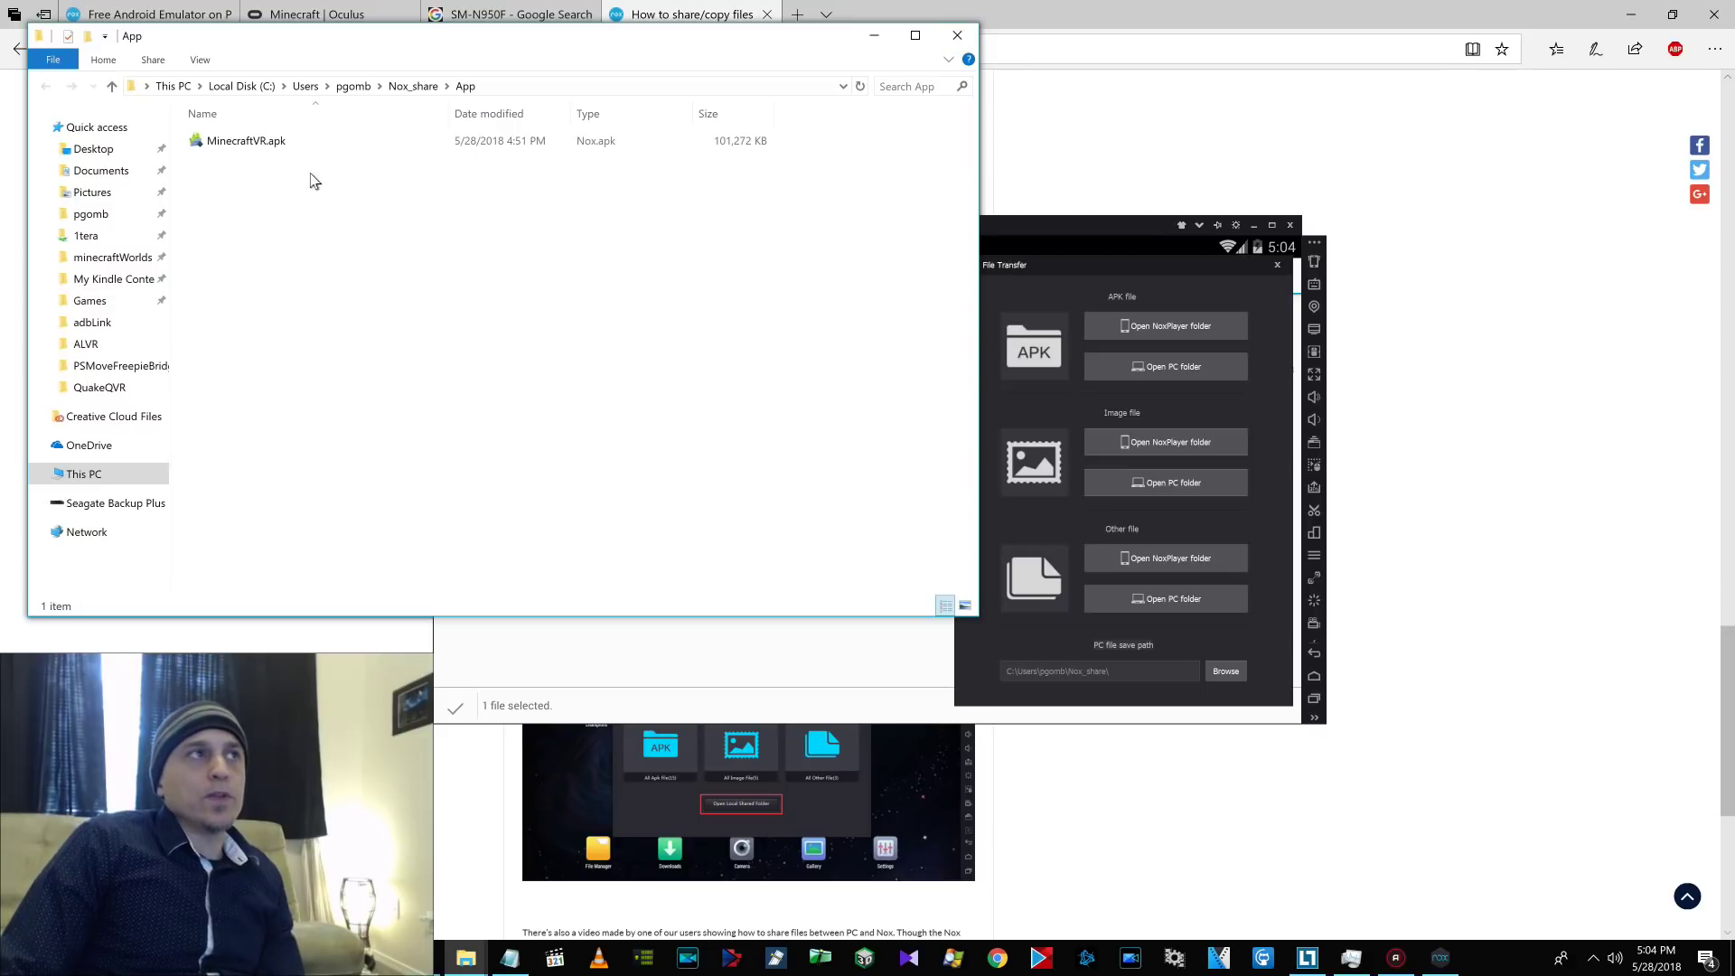
click(271, 143)
right_click(269, 148)
Dismiss the Explorer menu and return to Edge's r/OculusGo post about the Minecraft 1.4.2 APK.
click(675, 500)
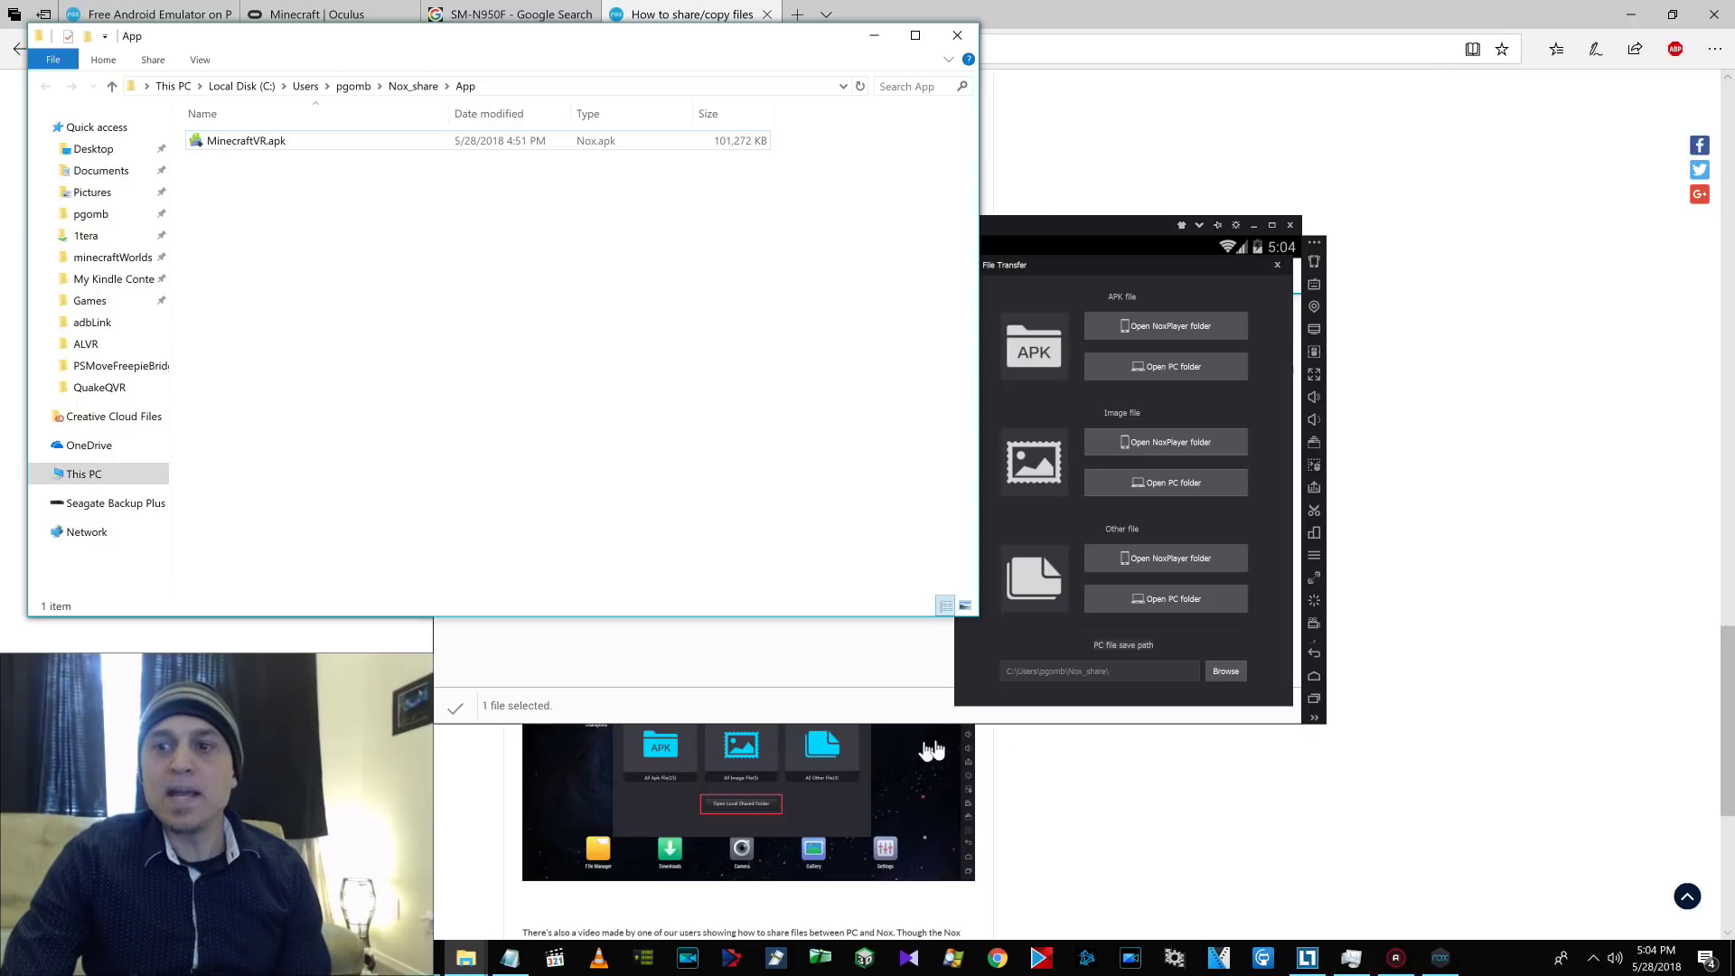
mouse_move(1391, 960)
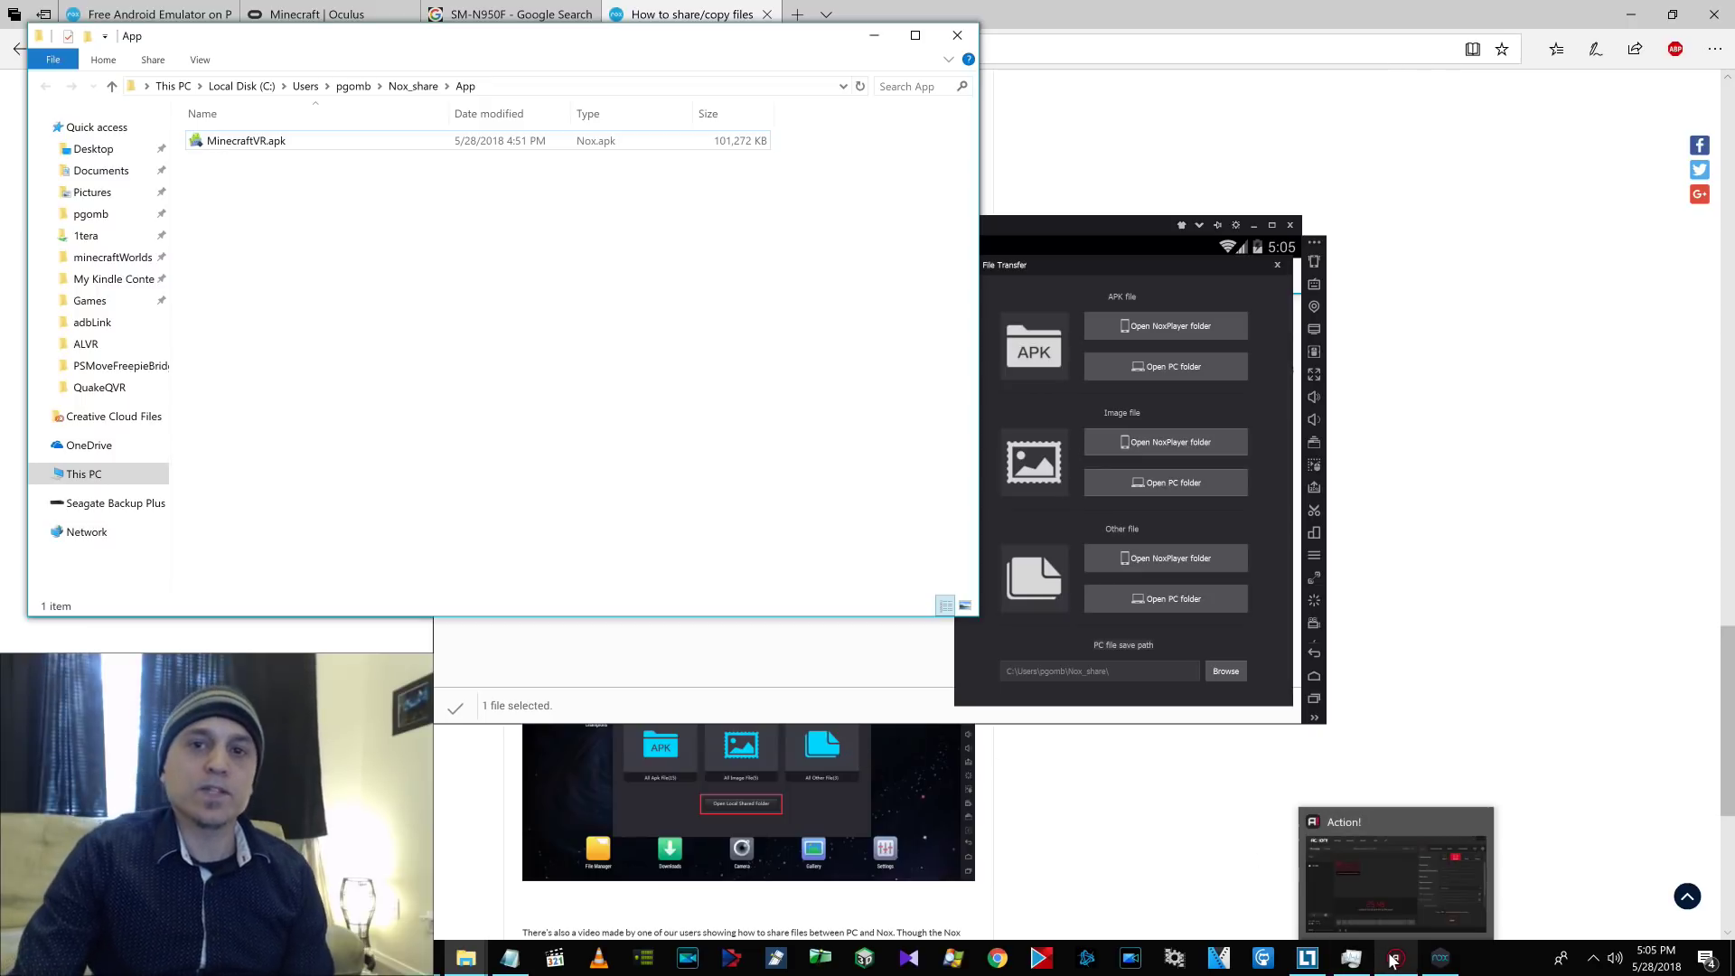